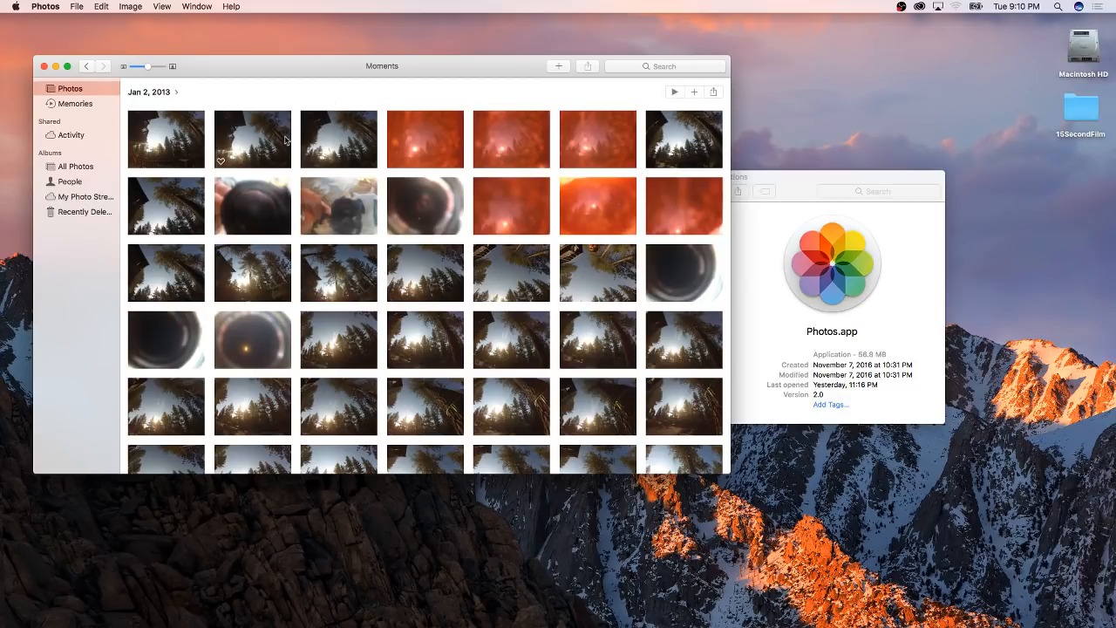
Copy the last photo in the first row of the Jan 2, 2013 moment onto the desktop.
drag(249, 66, 242, 49)
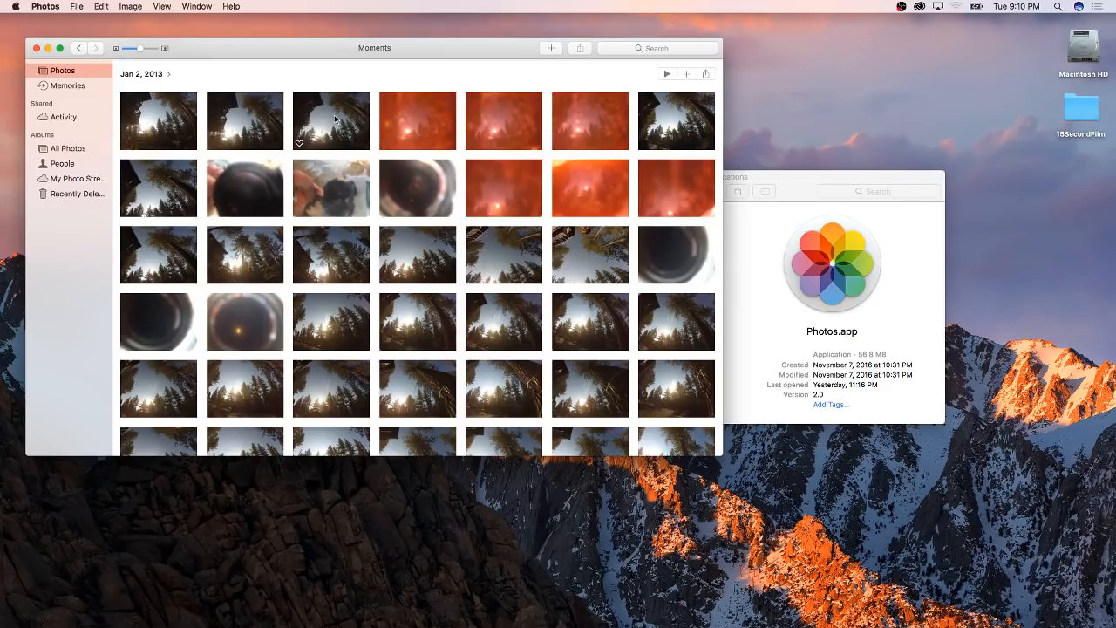
click(670, 129)
drag(669, 129, 1048, 220)
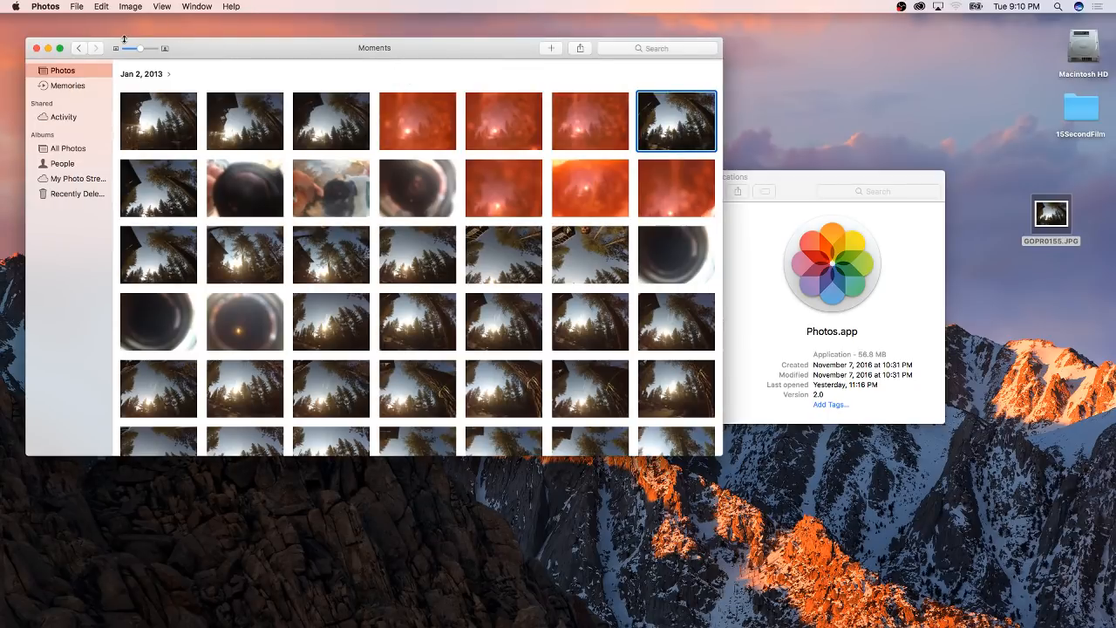
Open the Photos preferences and reveal the photo library's location in Finder.
click(43, 6)
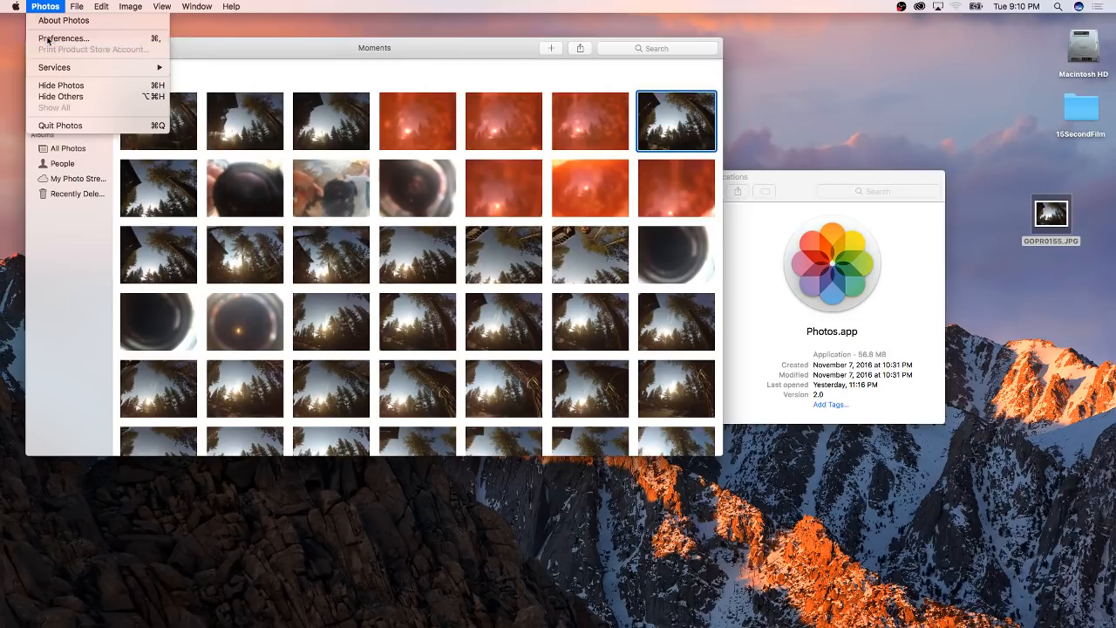
click(53, 38)
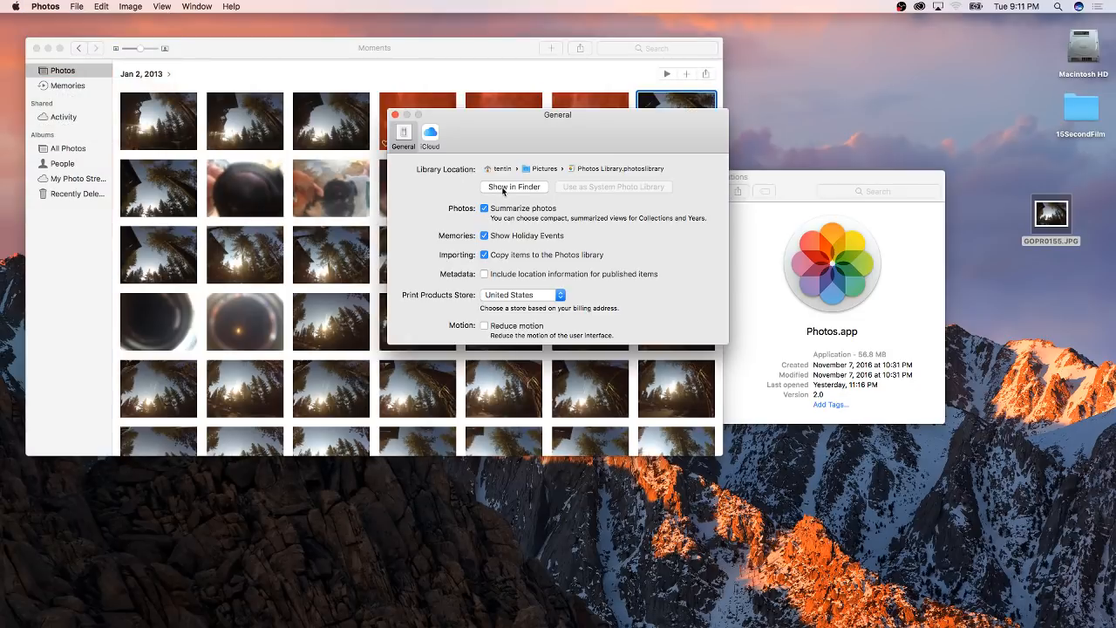
click(502, 190)
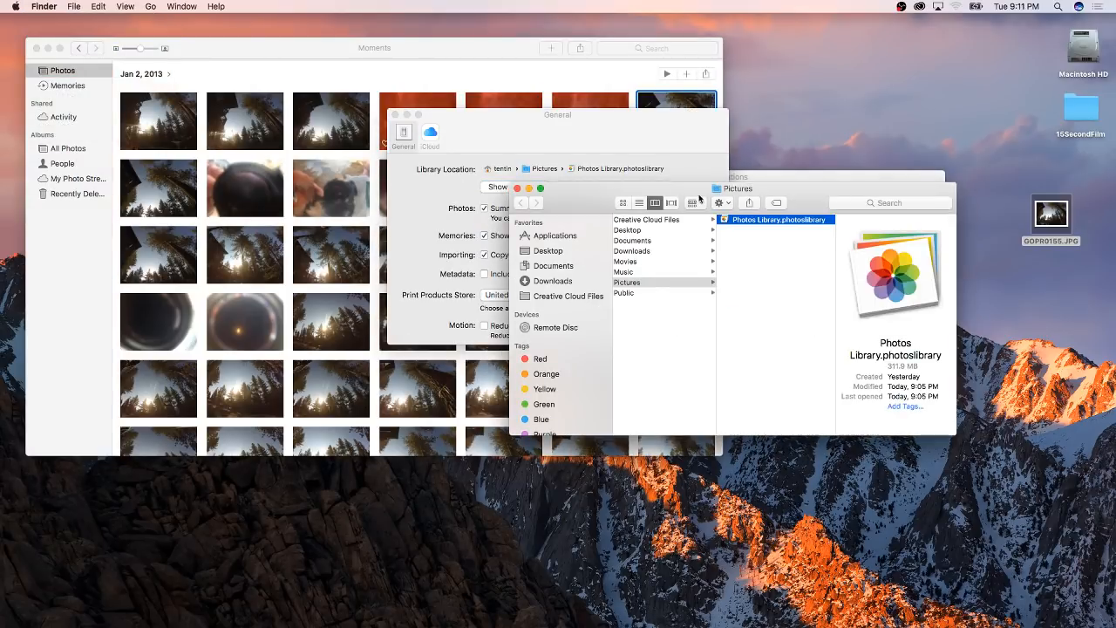
Show the package contents of Photos Library.photoslibrary and browse into Masters, then its 2017 folder.
right_click(754, 224)
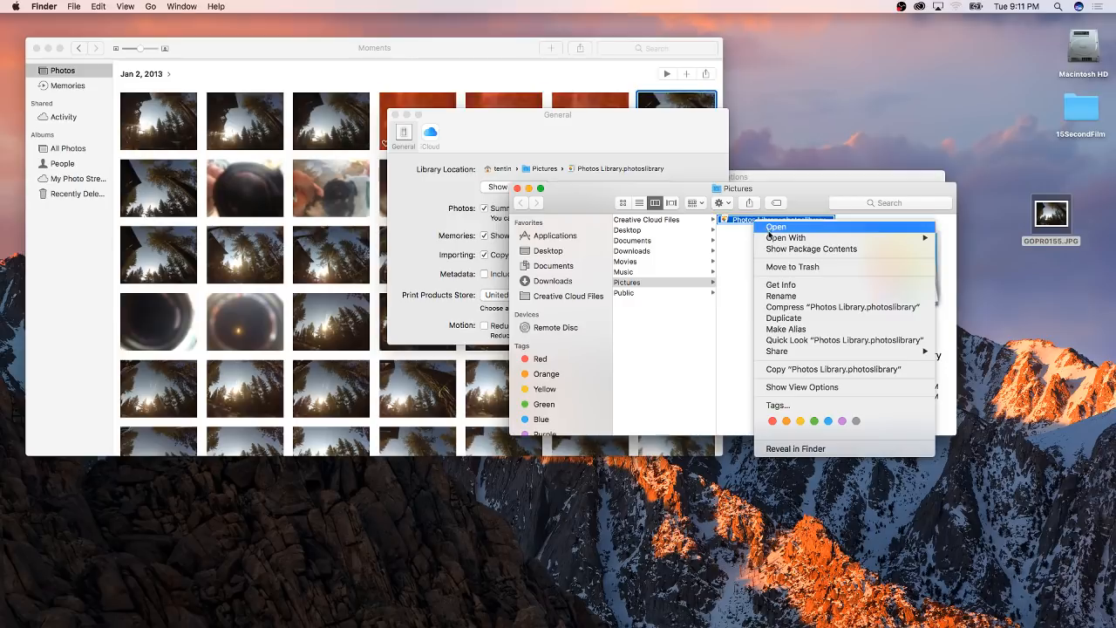
click(772, 248)
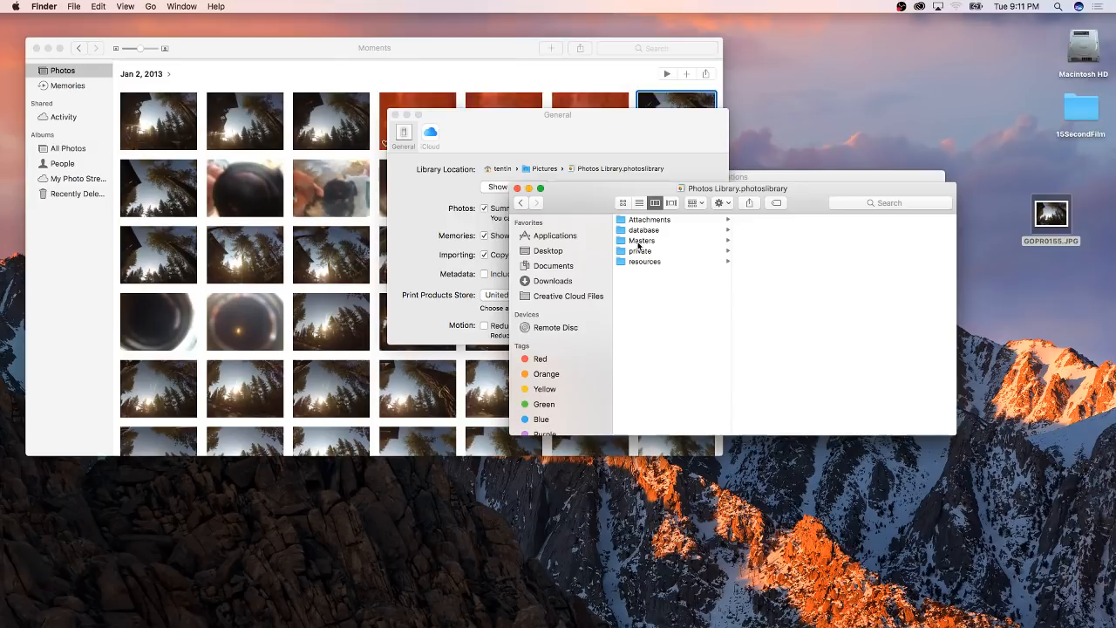
click(639, 241)
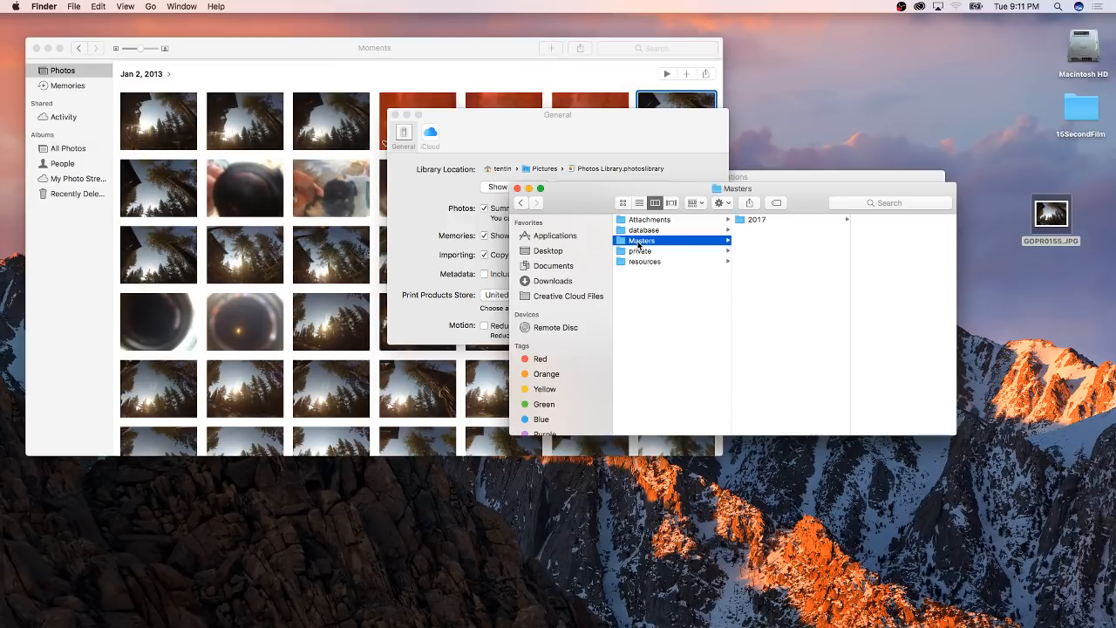
click(764, 218)
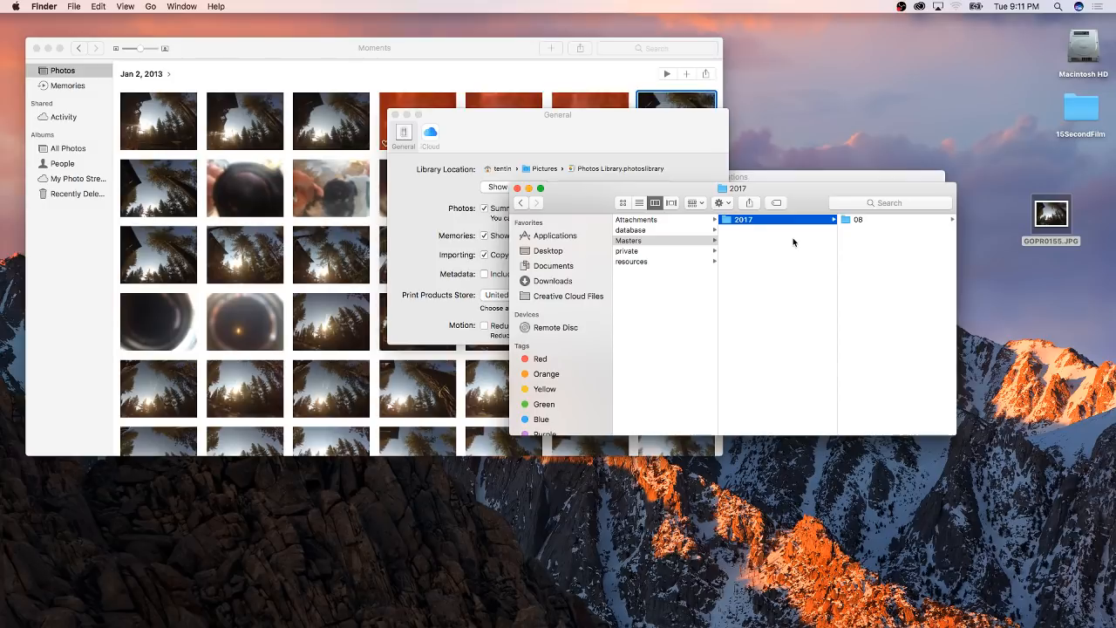
Close the Finder window with the library contents and the Photos preferences.
click(518, 189)
click(503, 178)
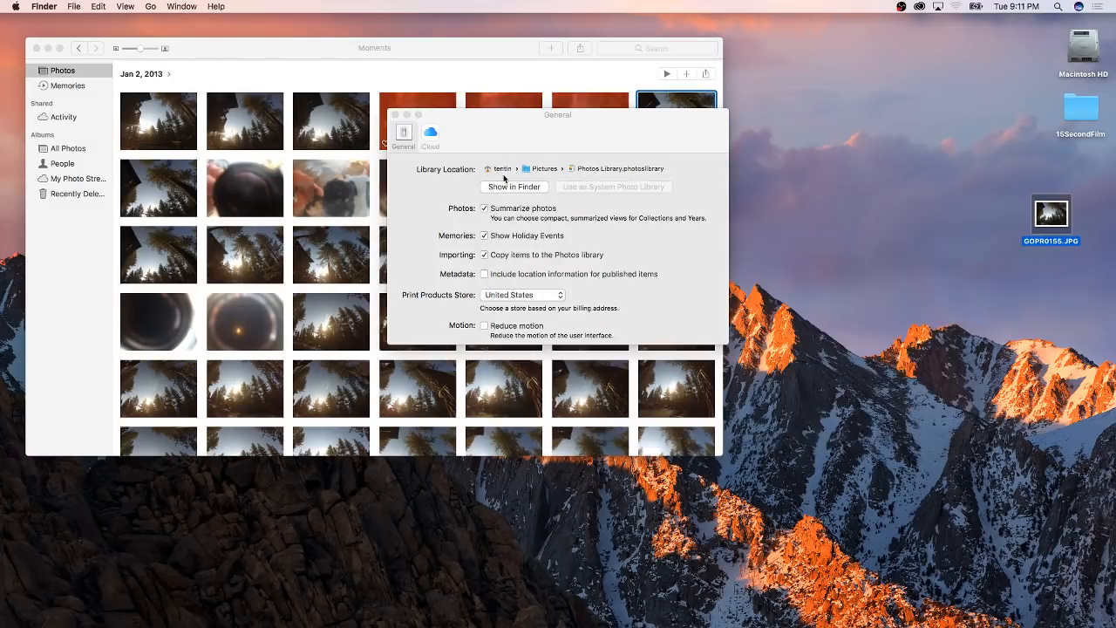
click(394, 114)
click(428, 56)
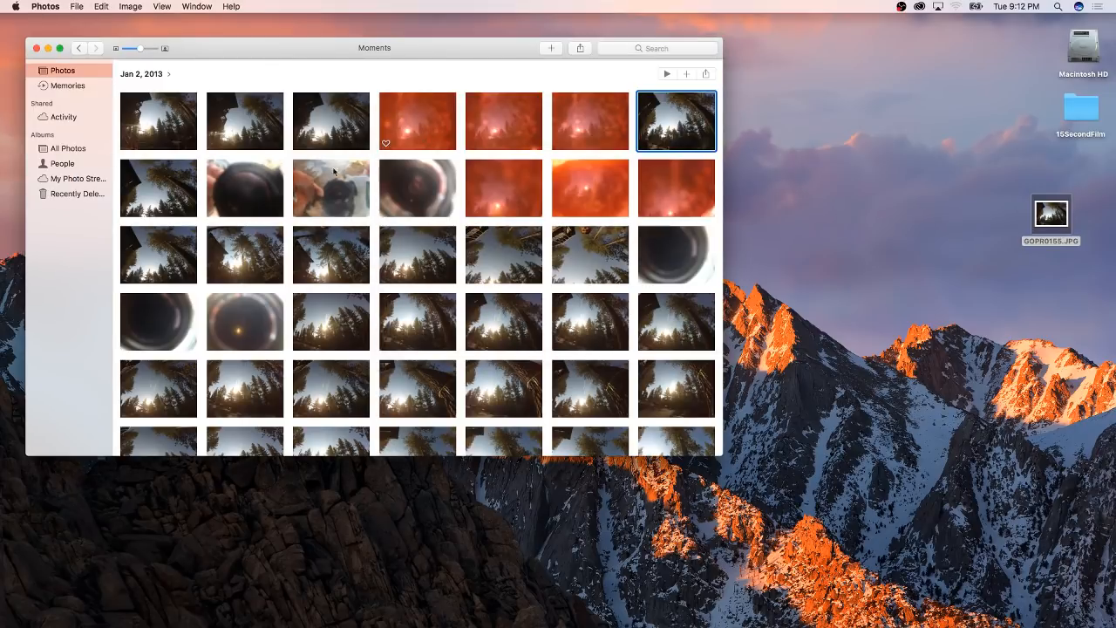
Quit Photos and place GOPR0155.JPG directly beneath the 15SecondFilm folder on the desktop.
drag(213, 50, 207, 41)
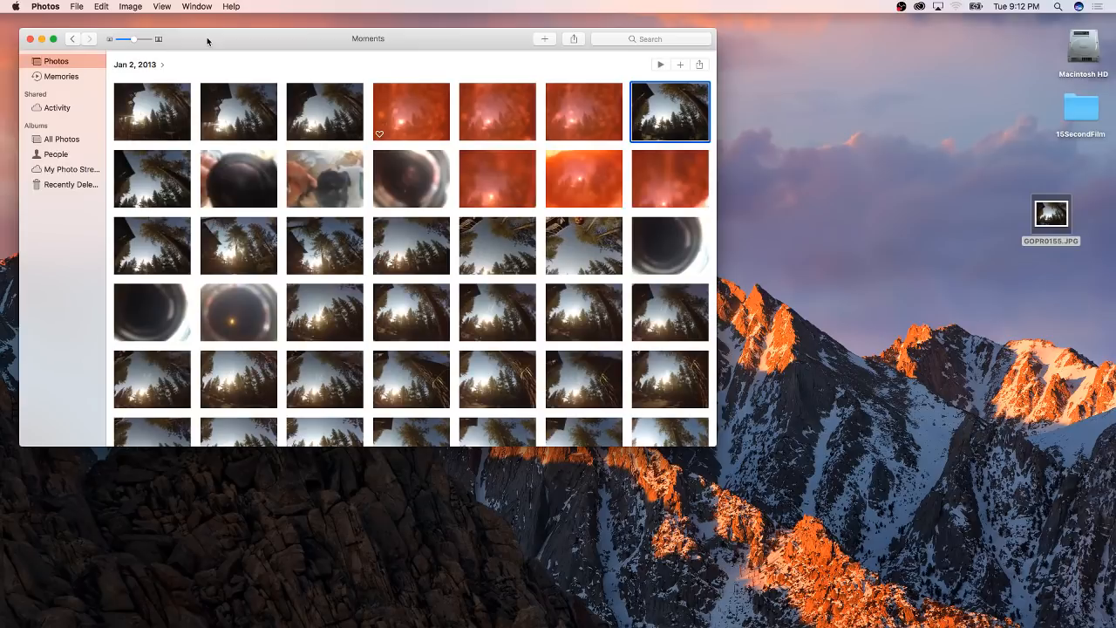
key(super+q)
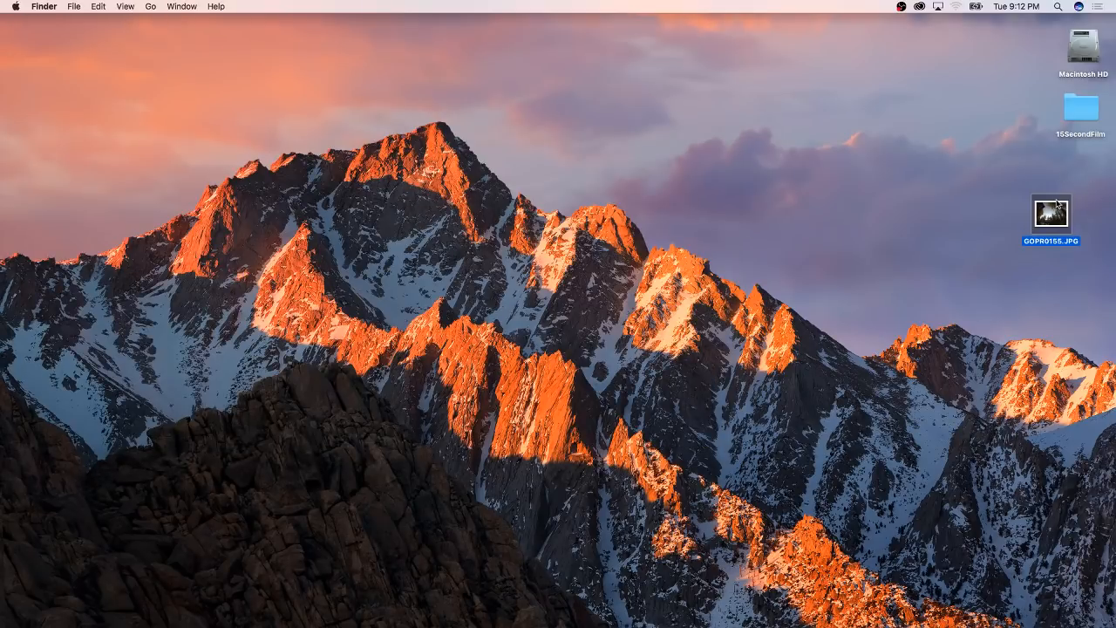
drag(1053, 211, 1077, 179)
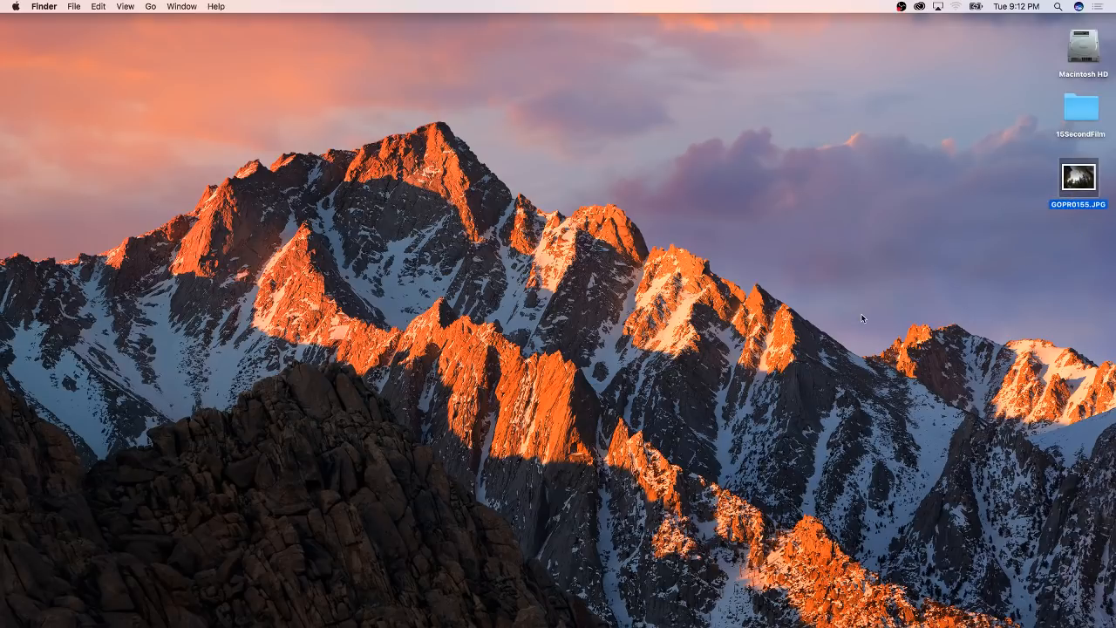
Open a new Finder window on the Applications folder and find iMovie.app in the list.
key(super+n)
click(495, 325)
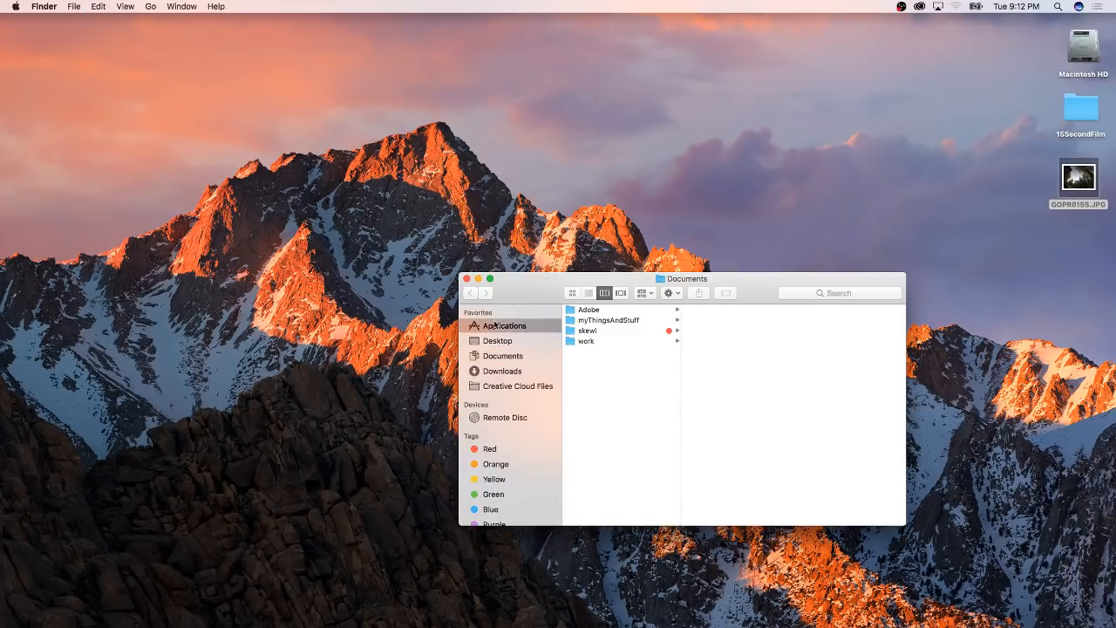
scroll(626, 473, down, 5)
scroll(626, 474, down, 2)
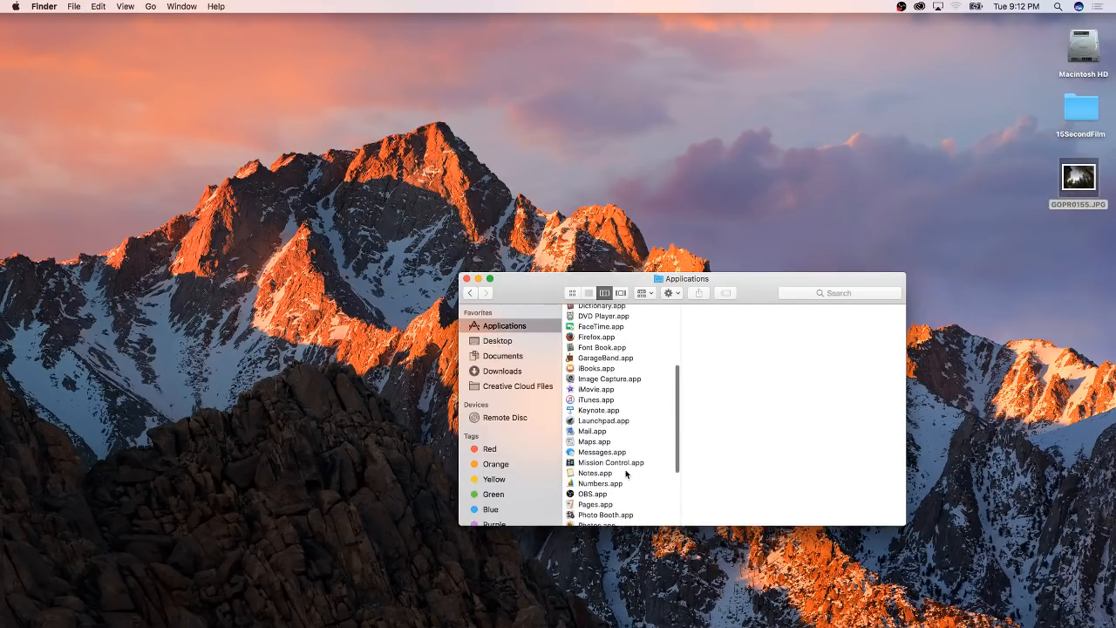
scroll(626, 473, down, 3)
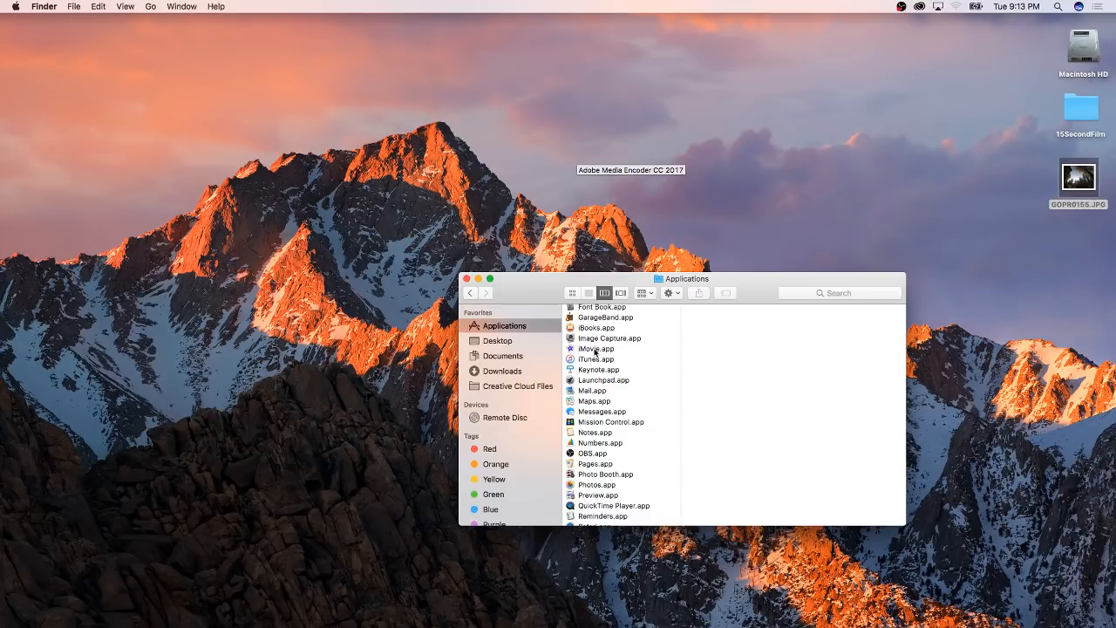
drag(543, 299, 446, 282)
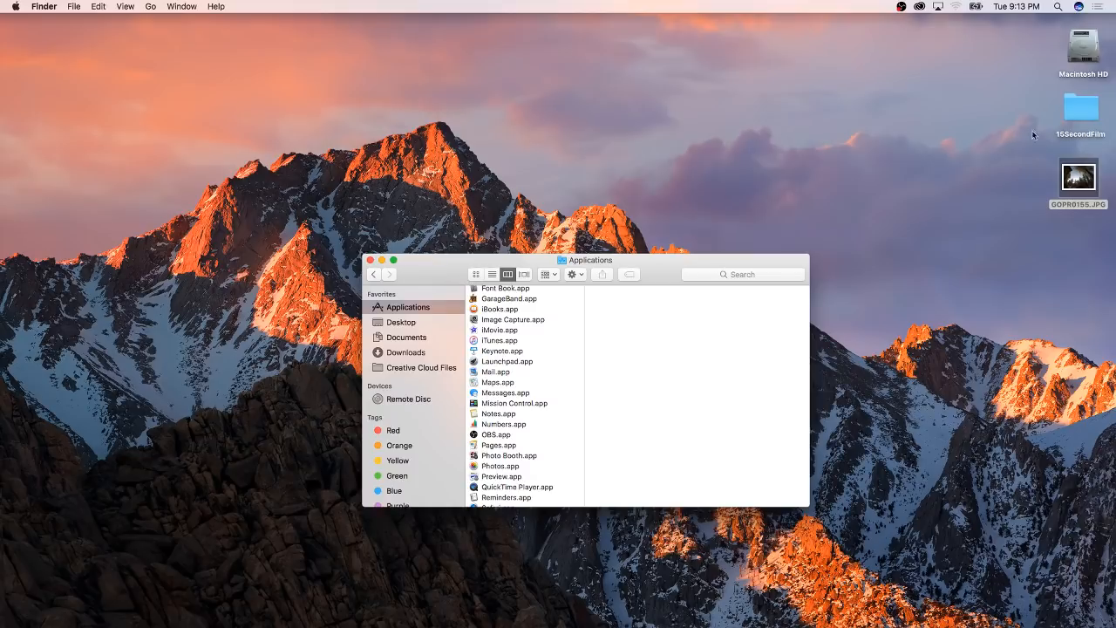
Review the video clips in the miVideoFiles folder inside 15SecondFilm, closing the folder's window when done.
click(1082, 110)
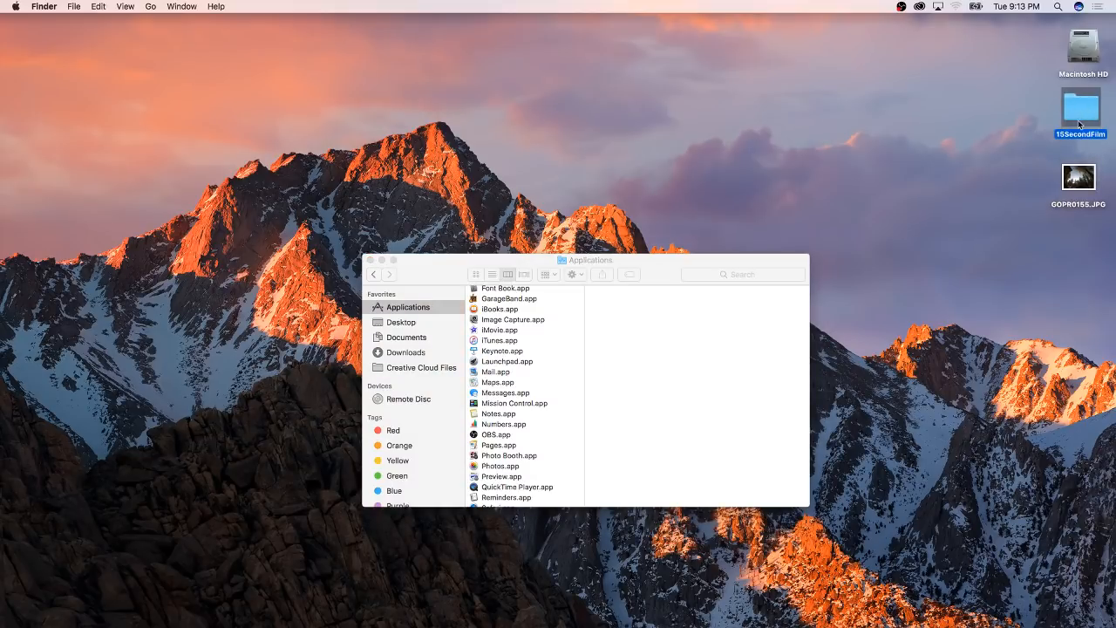
double_click(1078, 132)
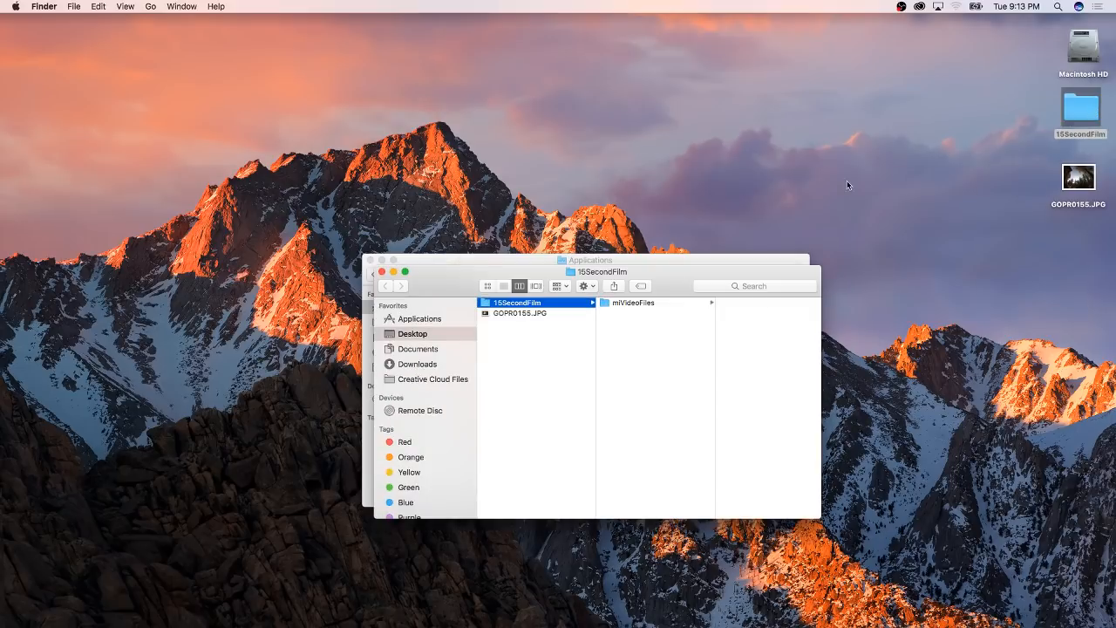
click(664, 303)
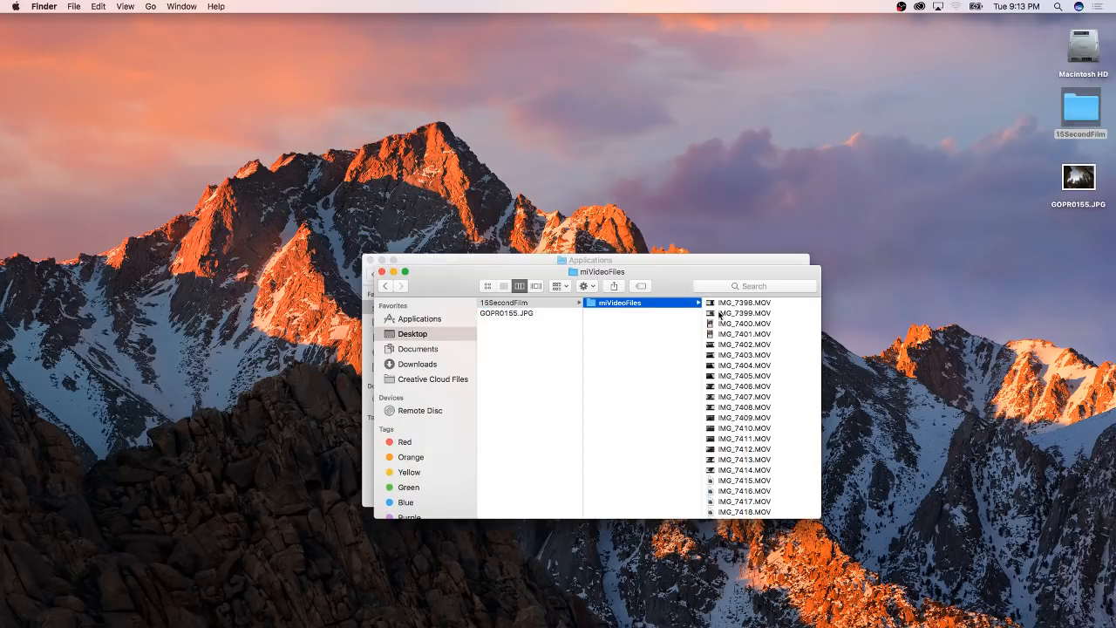
scroll(739, 388, up, 10)
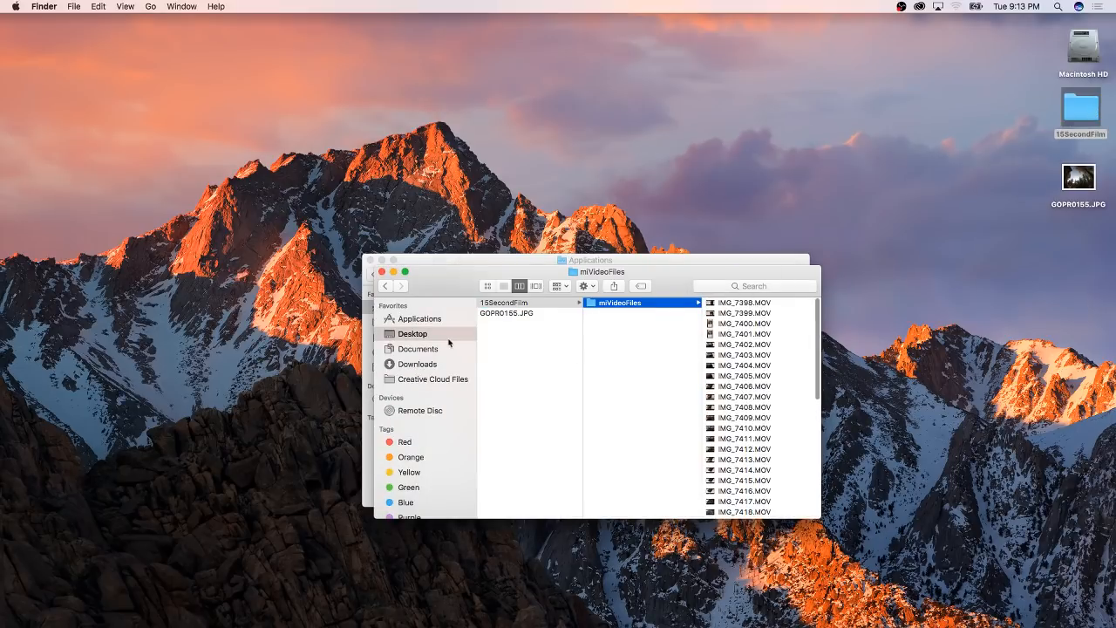
click(381, 271)
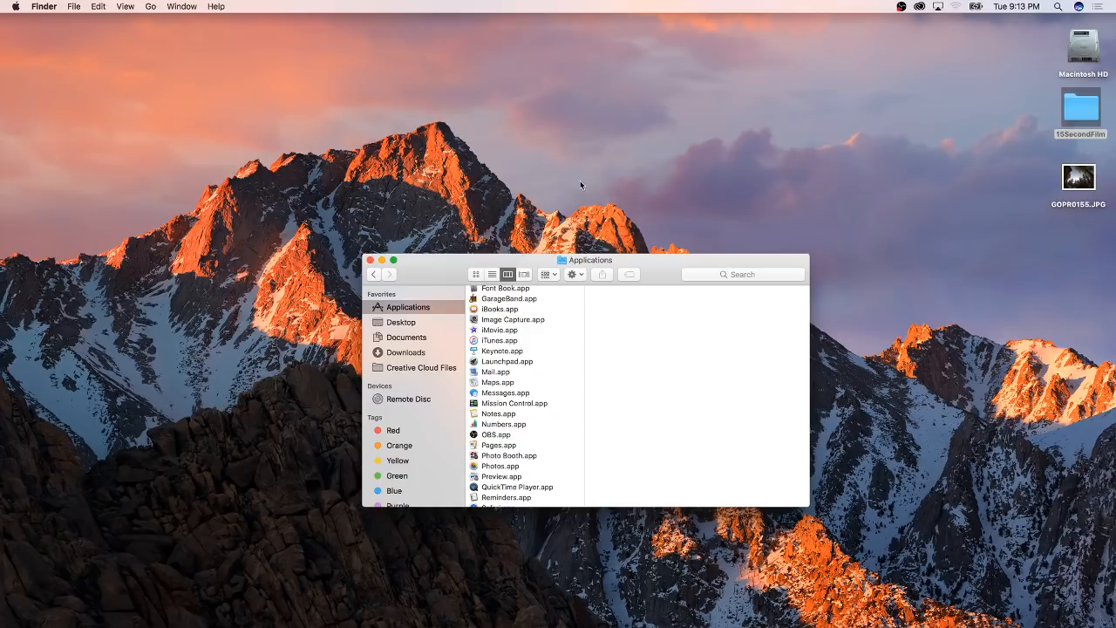
Launch iMovie from the Applications folder, look through the MissionImpossible clips and make the window full screen.
click(493, 330)
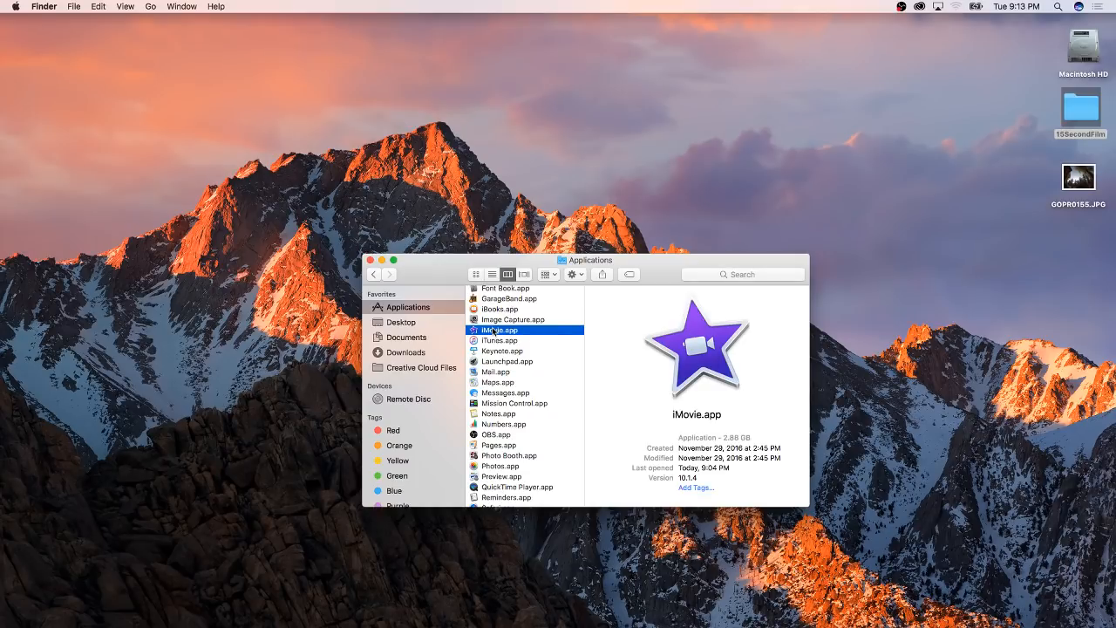
double_click(485, 331)
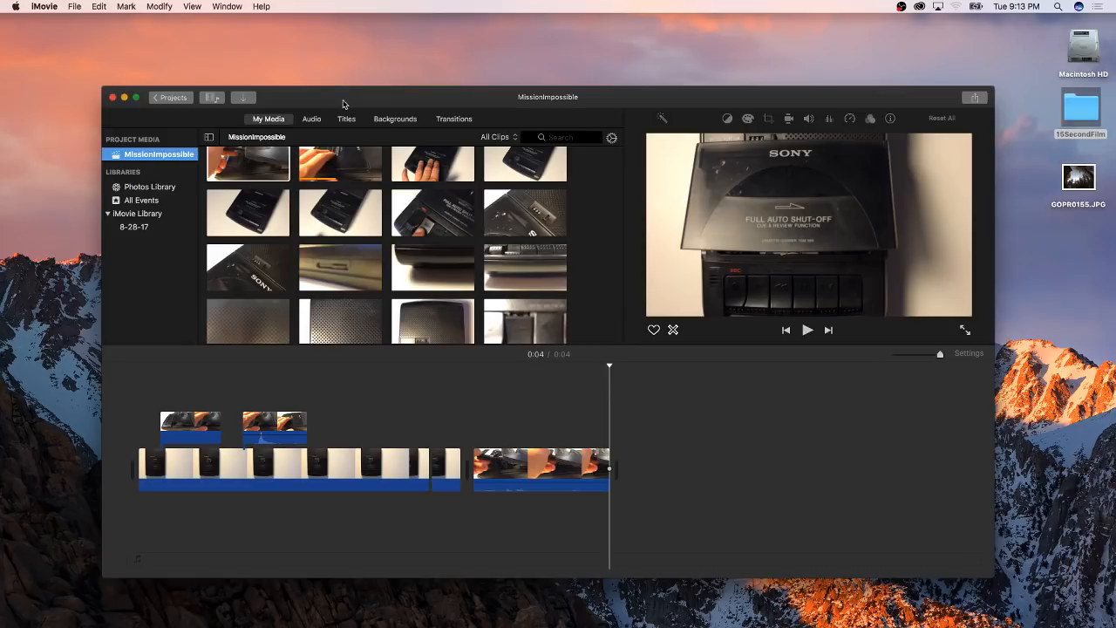
drag(343, 104, 257, 41)
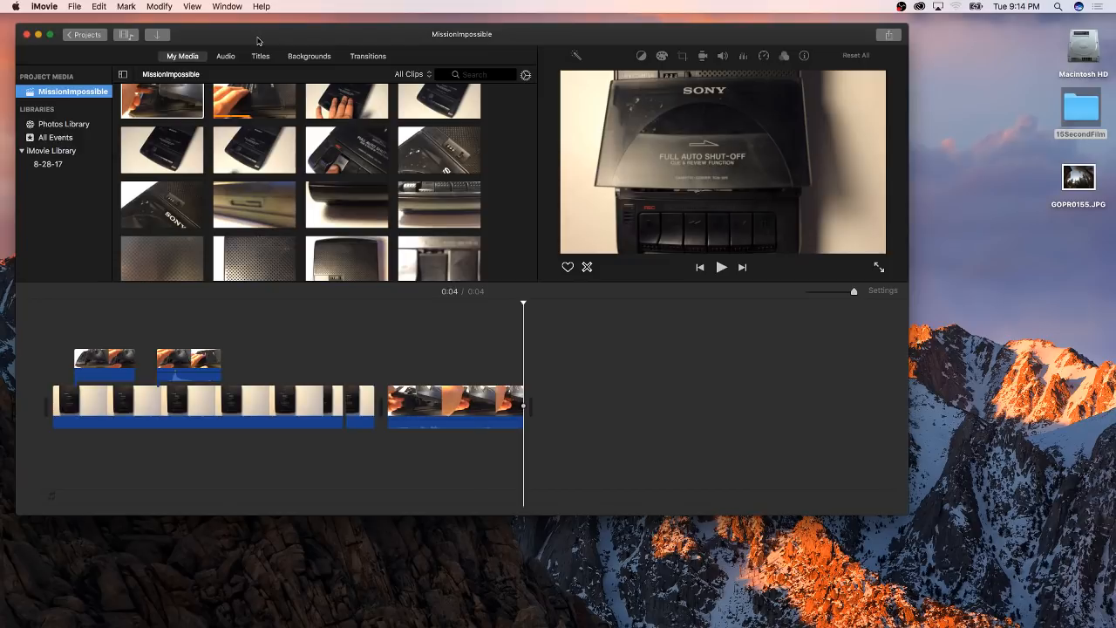
scroll(155, 191, down, 5)
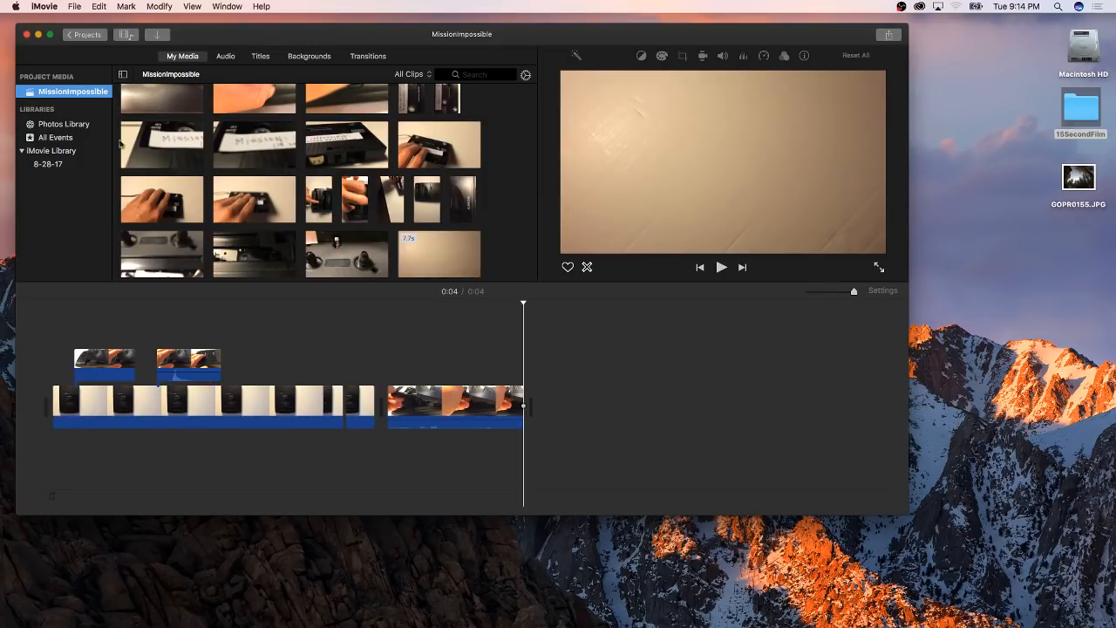
click(48, 34)
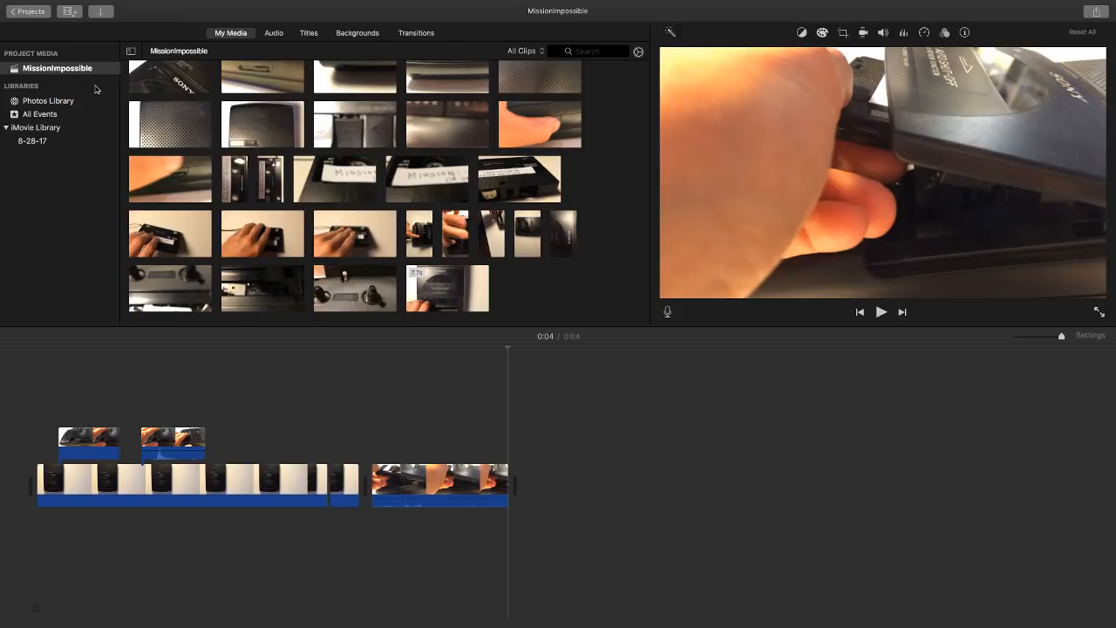
Leave the MissionImpossible project for the projects overview and create a new Movie project.
mouse_move(51, 3)
click(64, 24)
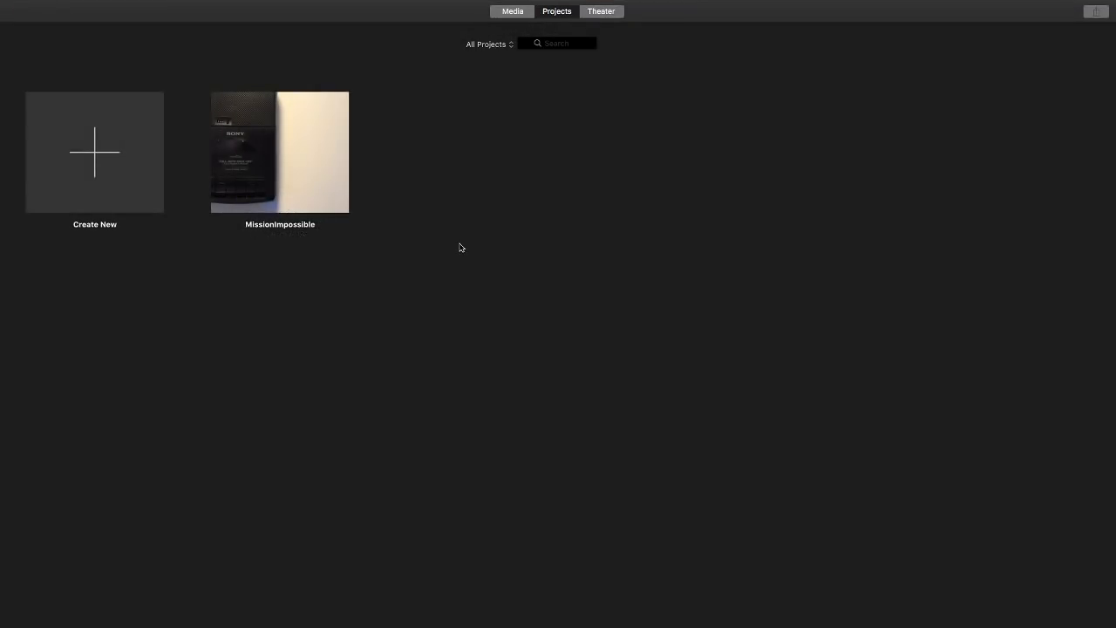
mouse_move(290, 183)
click(95, 166)
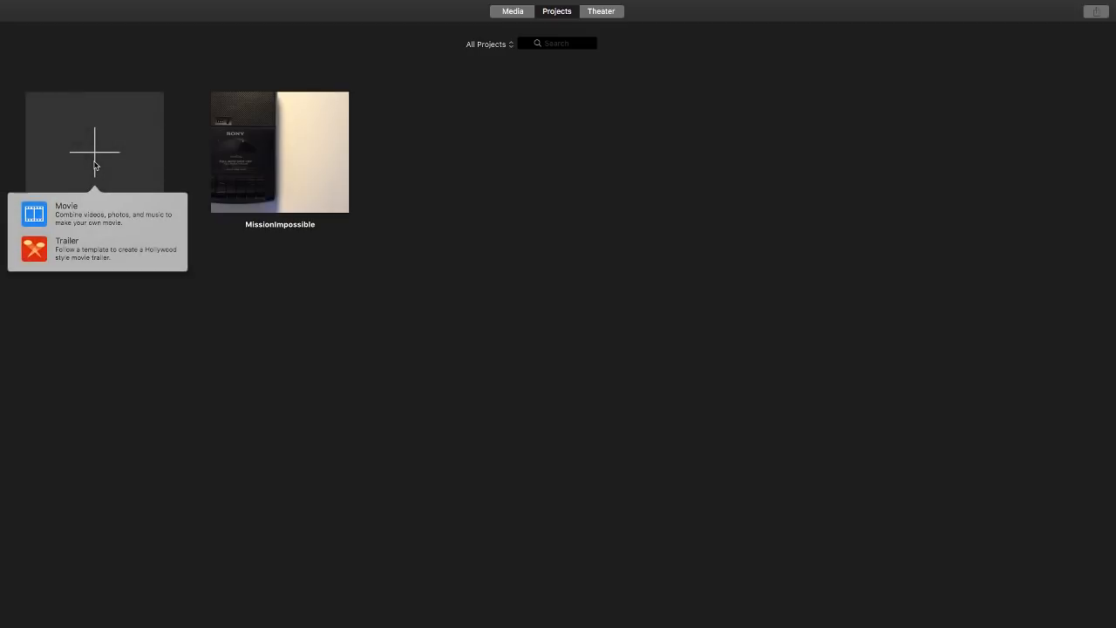
click(67, 214)
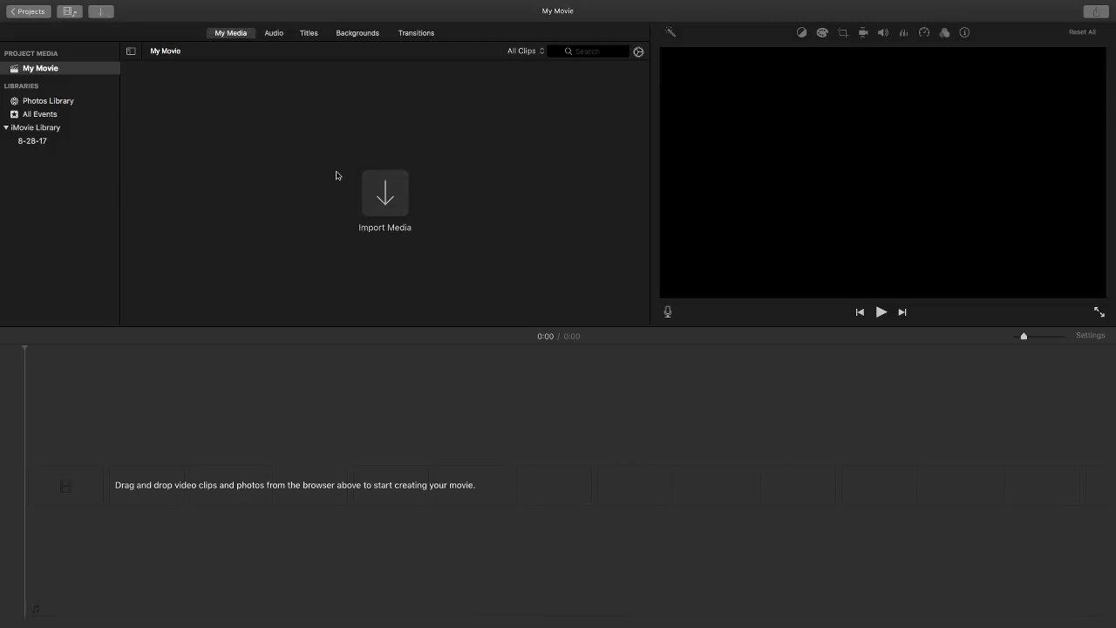
Import the miVideoFiles folder from 15SecondFilm on the Desktop into the movie's project media.
click(386, 197)
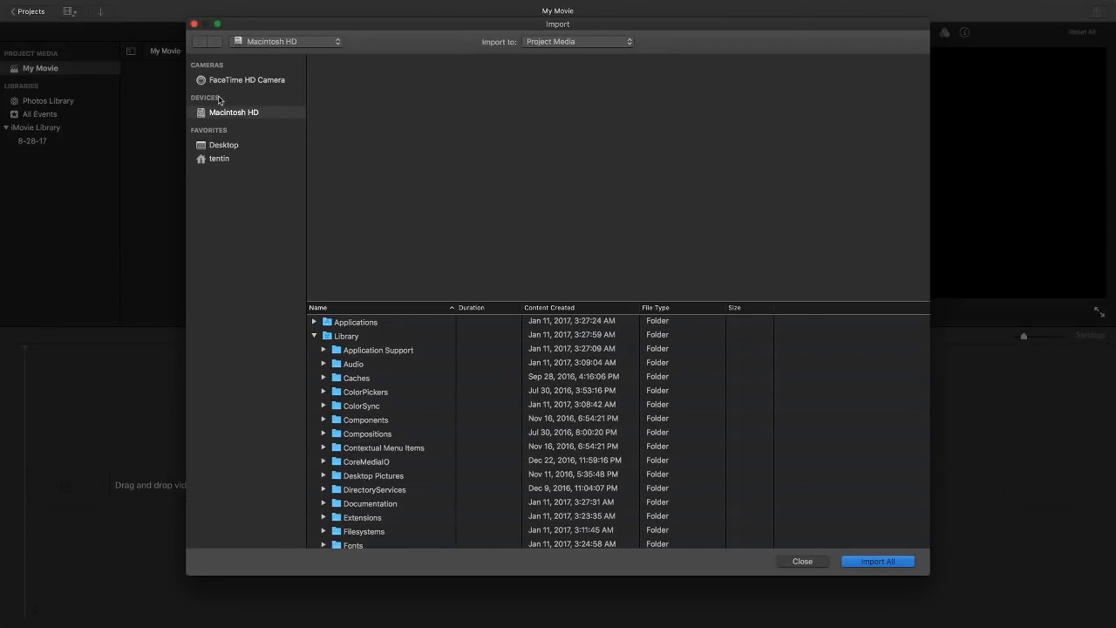
click(227, 148)
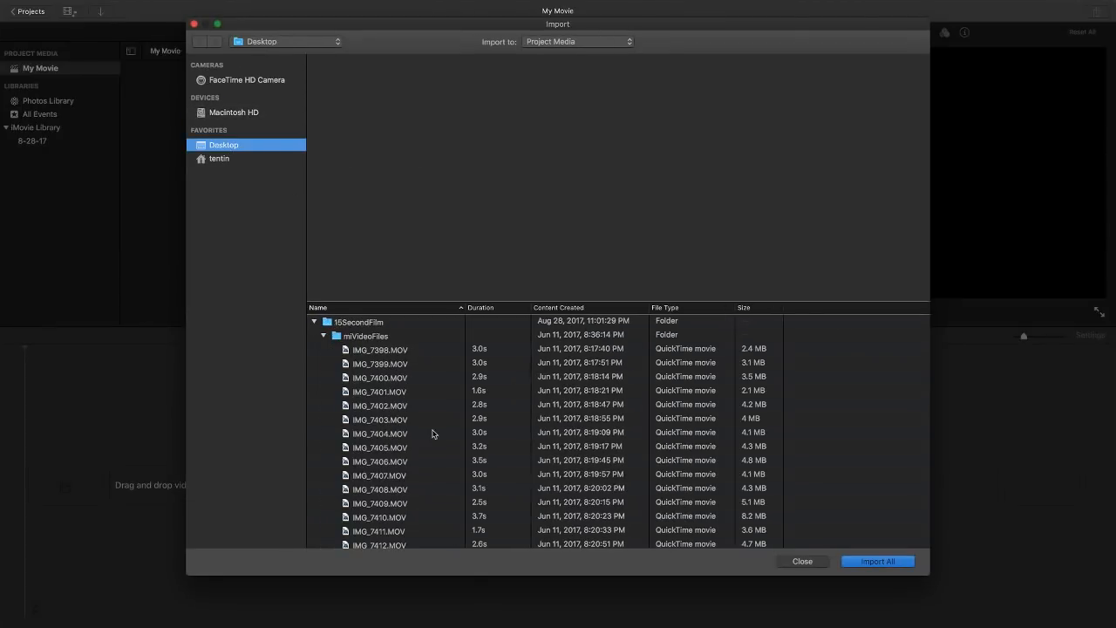
click(314, 322)
click(315, 323)
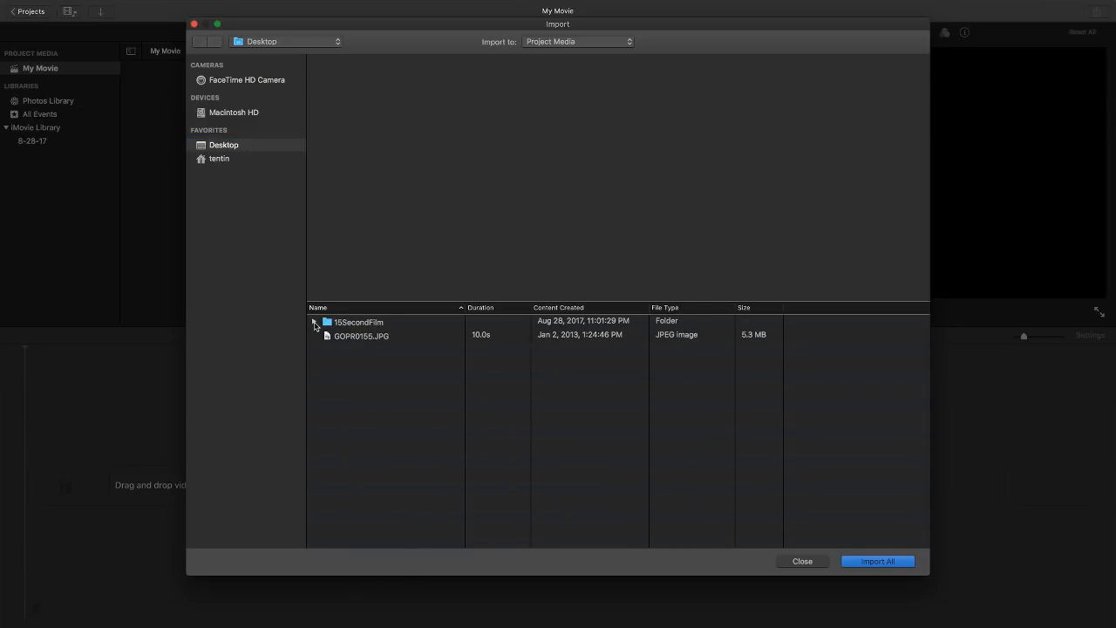
click(314, 323)
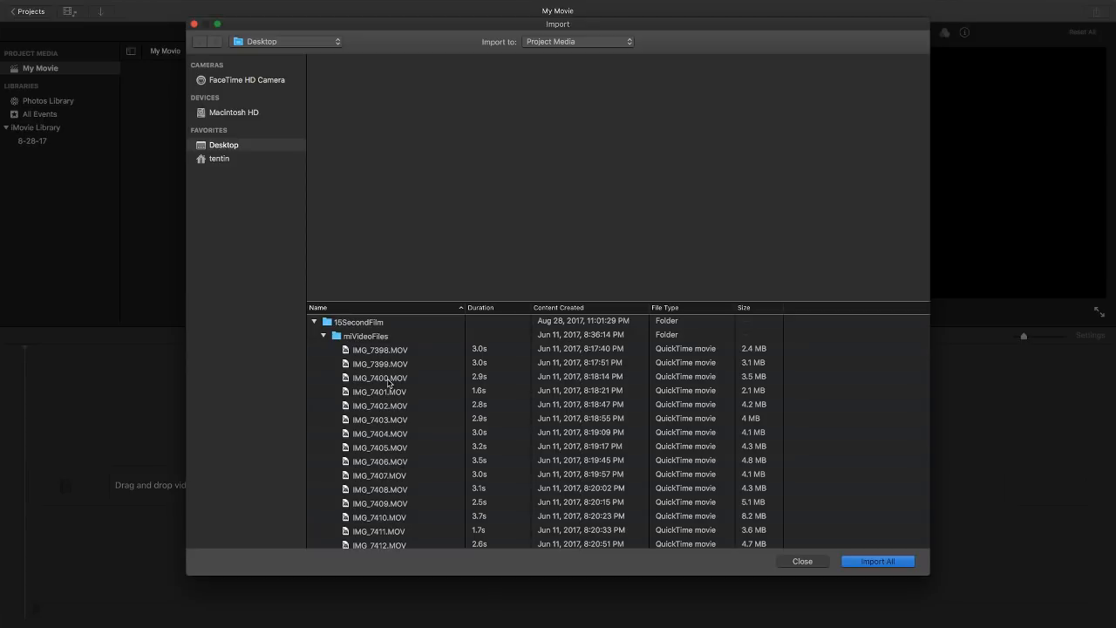
click(355, 338)
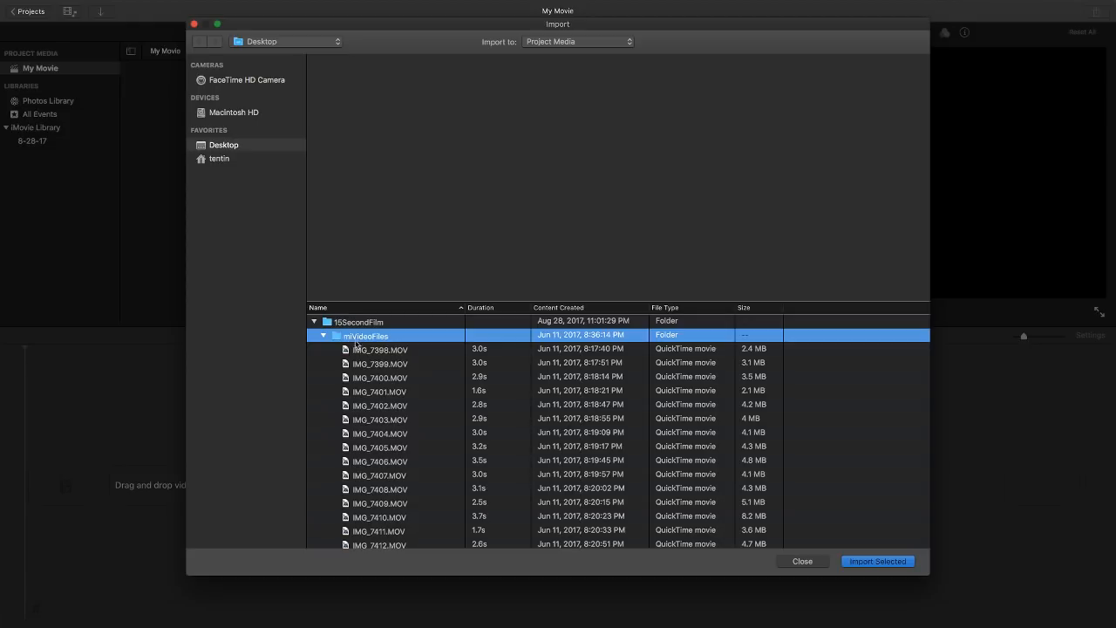
click(357, 349)
click(357, 338)
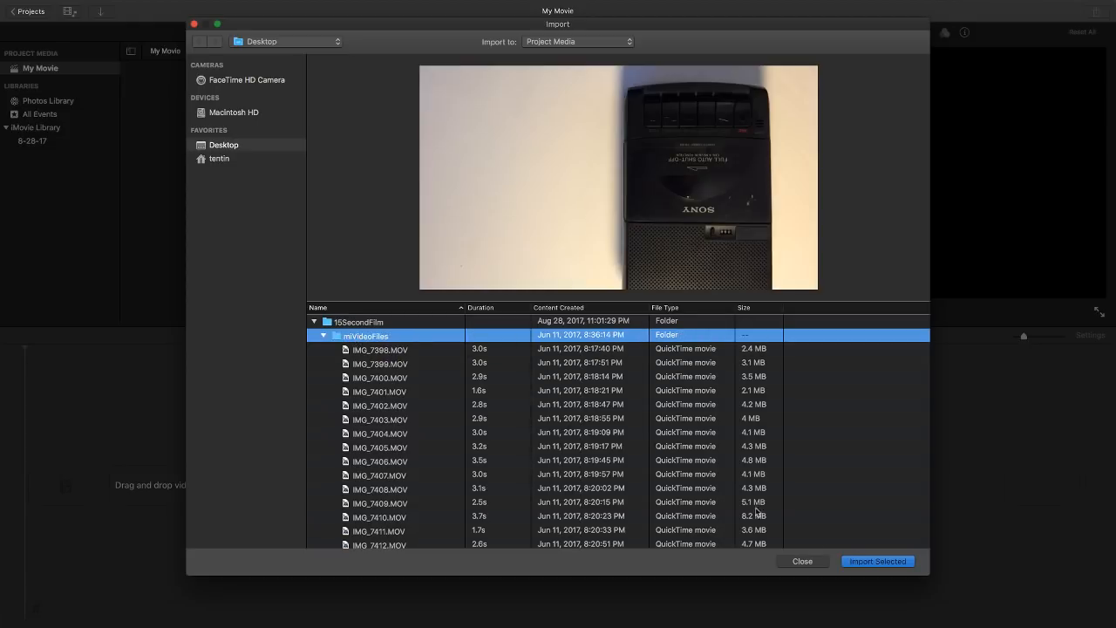
click(871, 563)
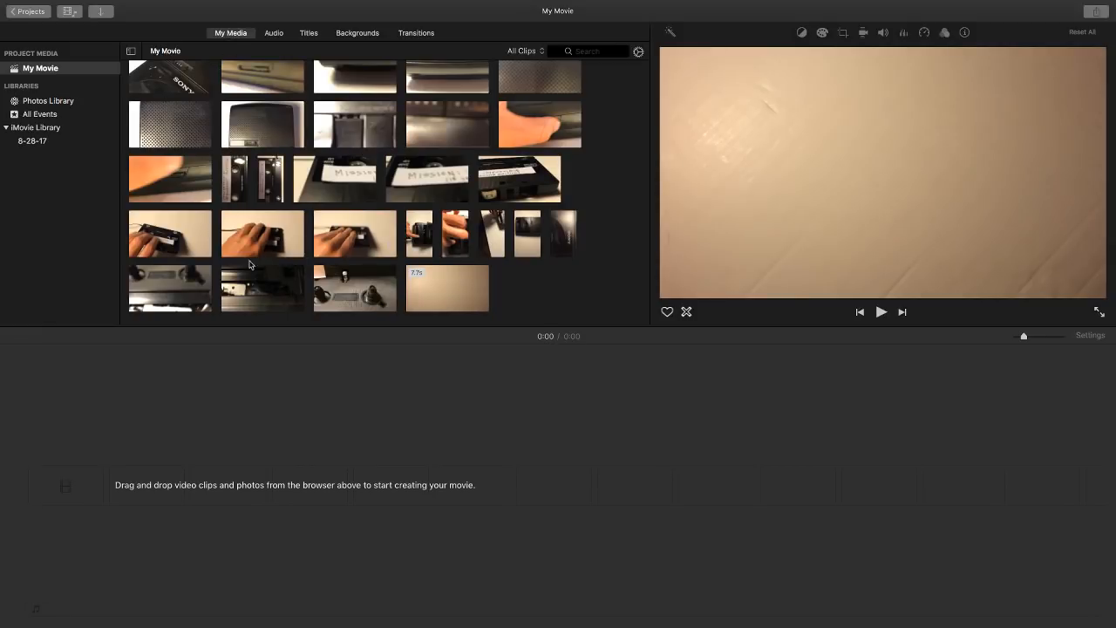
Look through all the imported clips in the My Movie media and check which commands are available for a single clip.
click(167, 90)
scroll(260, 159, up, 5)
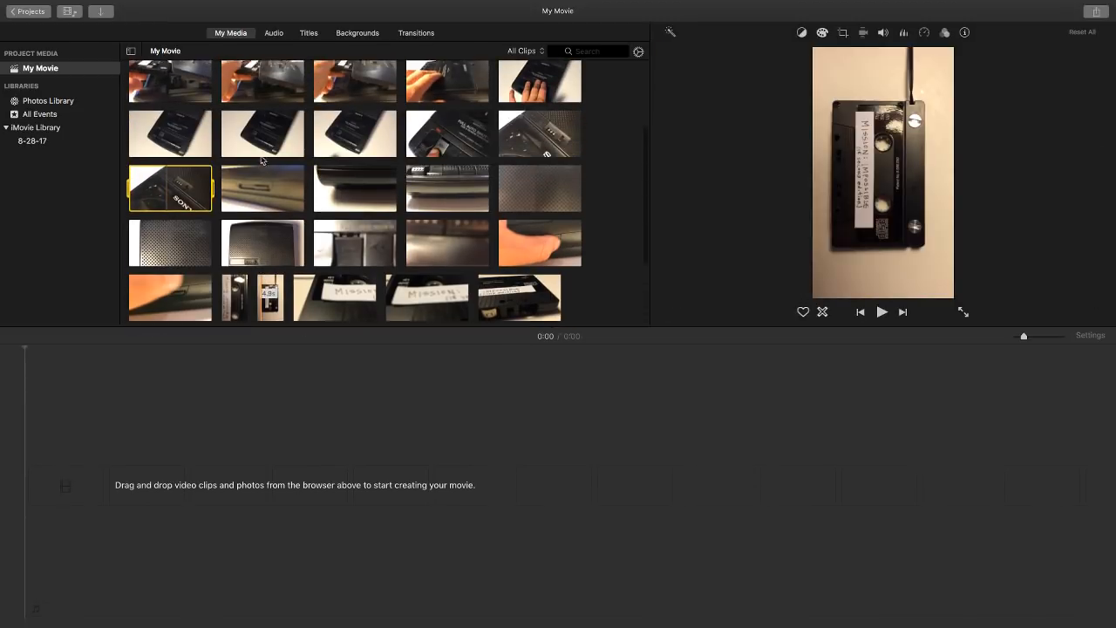
scroll(261, 160, down, 5)
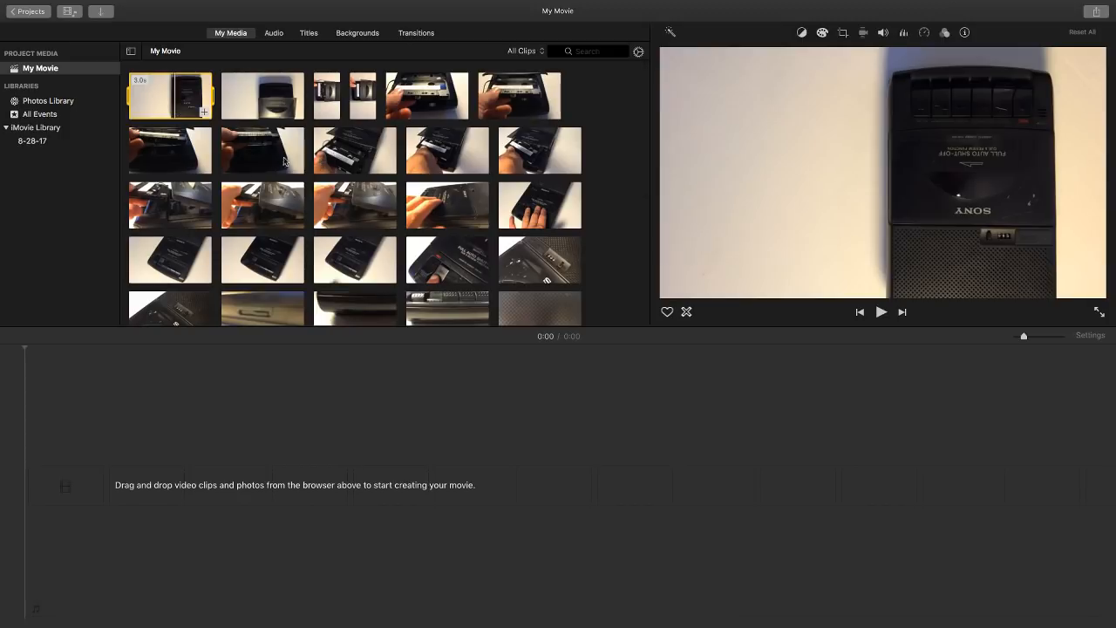
click(275, 160)
click(462, 164)
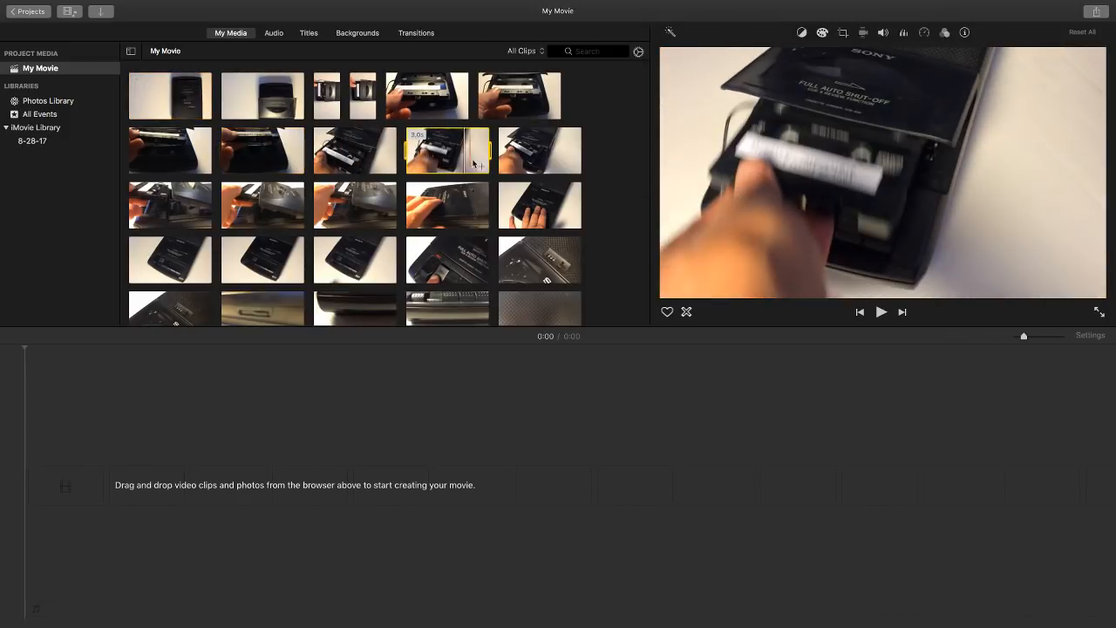
click(535, 164)
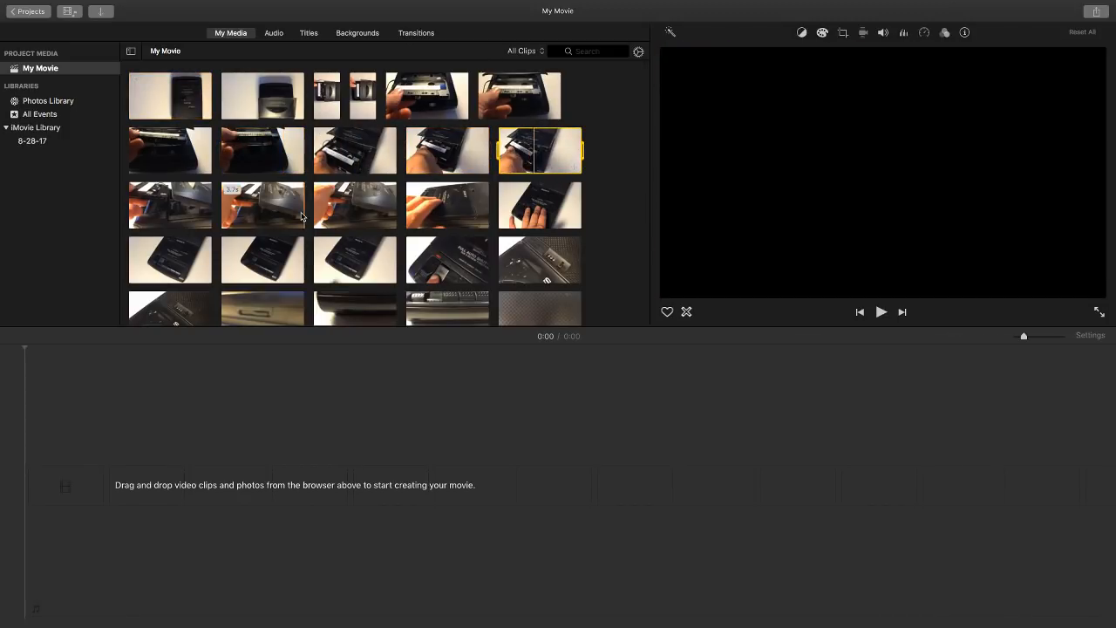
click(276, 214)
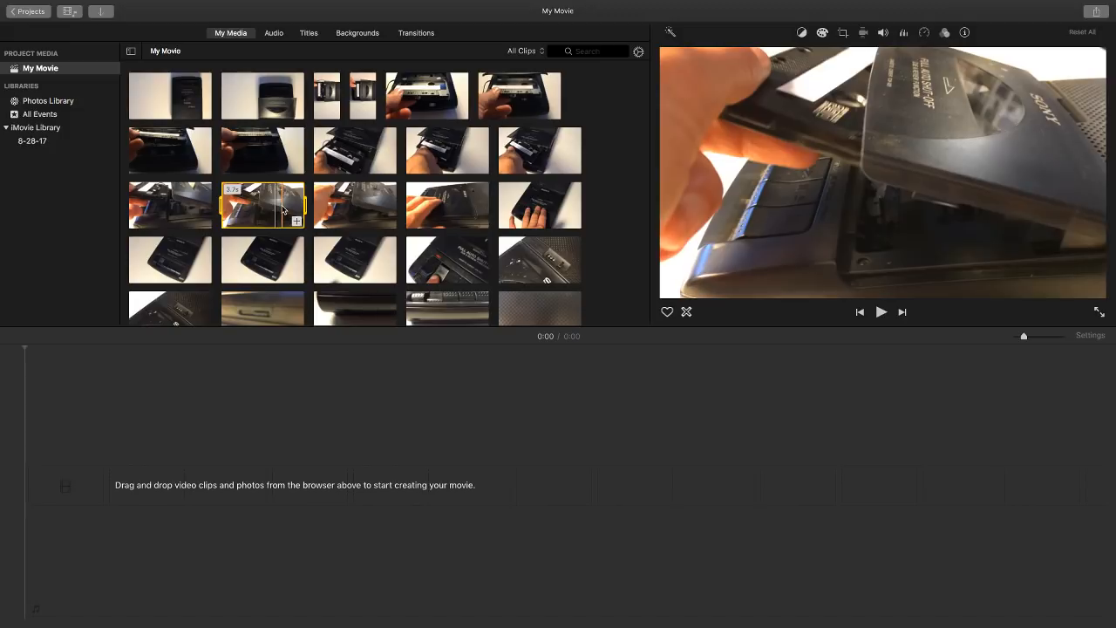
right_click(283, 209)
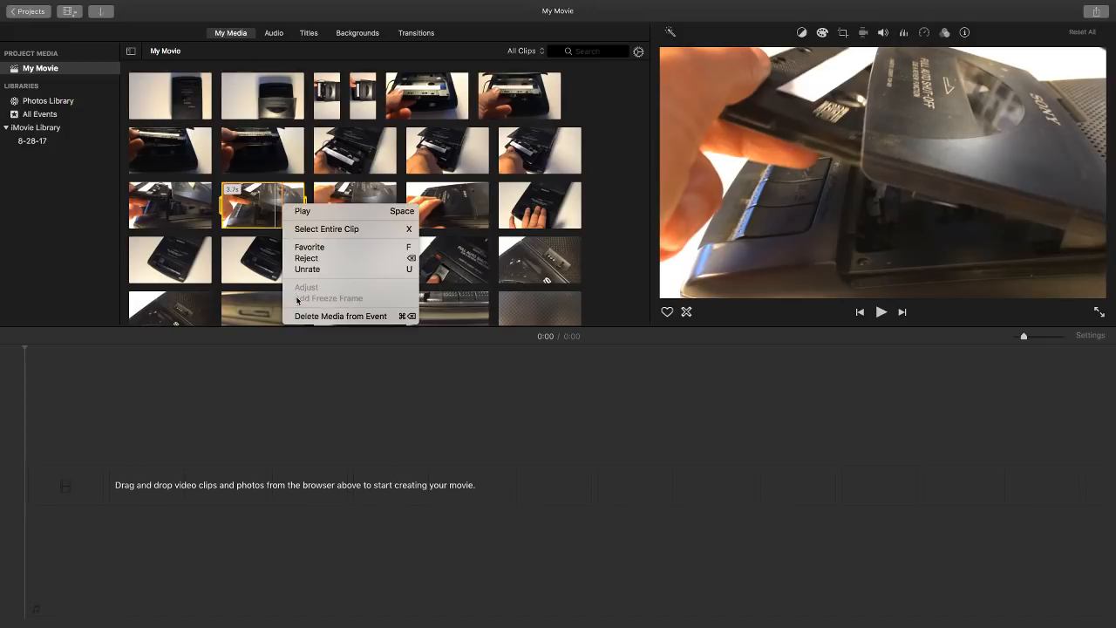
click(622, 201)
scroll(408, 271, down, 10)
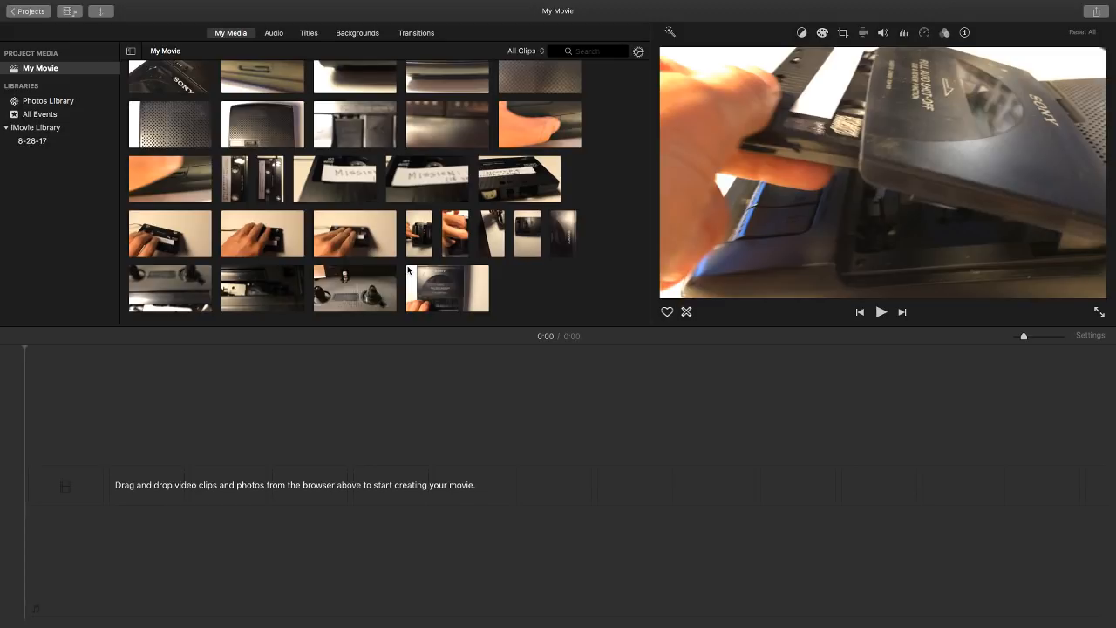
scroll(340, 237, up, 10)
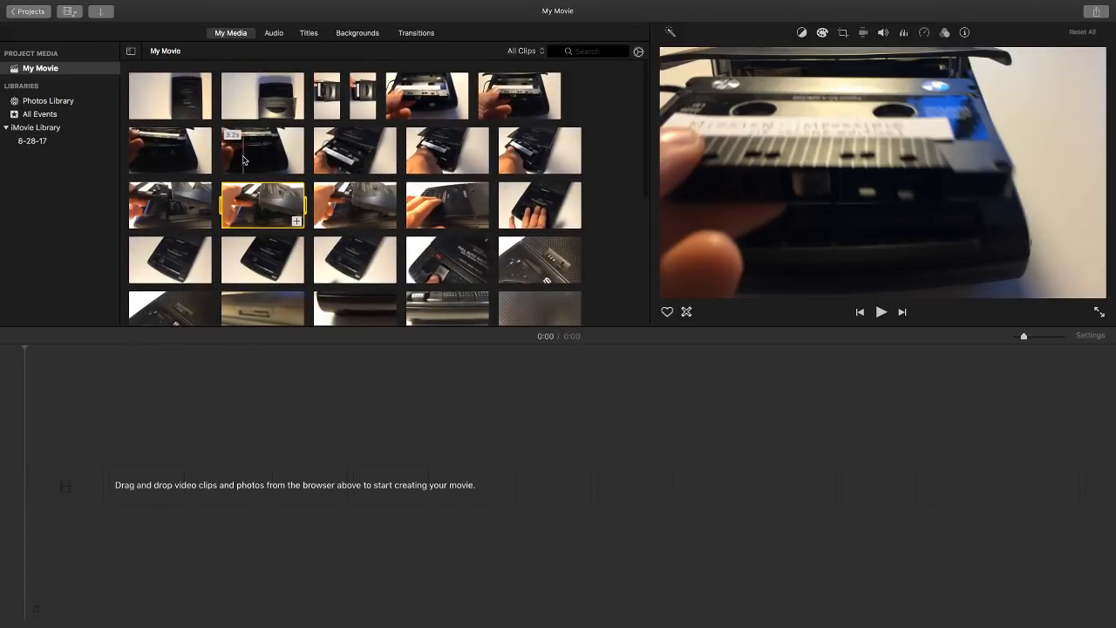
Preview the cassette recorder clips in the first two rows of the media browser and start playback there.
click(252, 92)
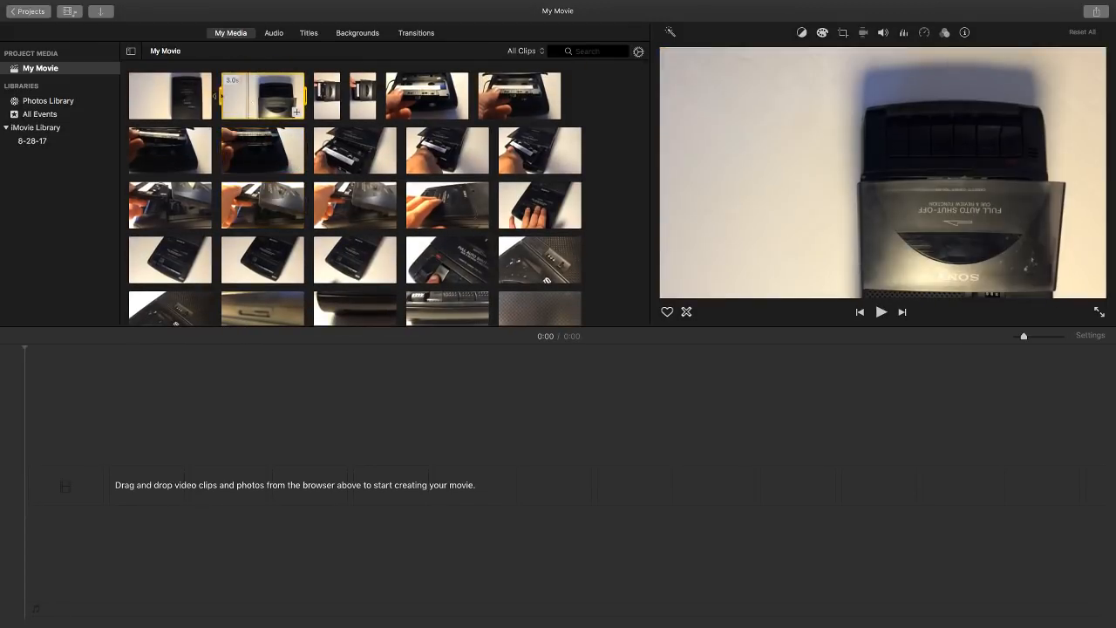
click(161, 155)
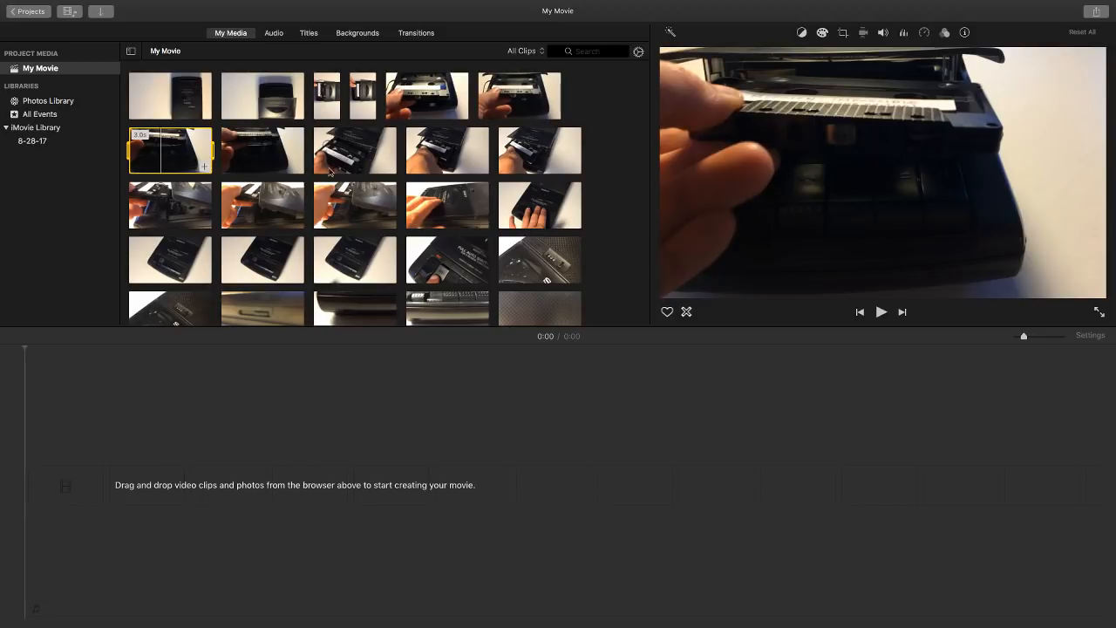
click(235, 152)
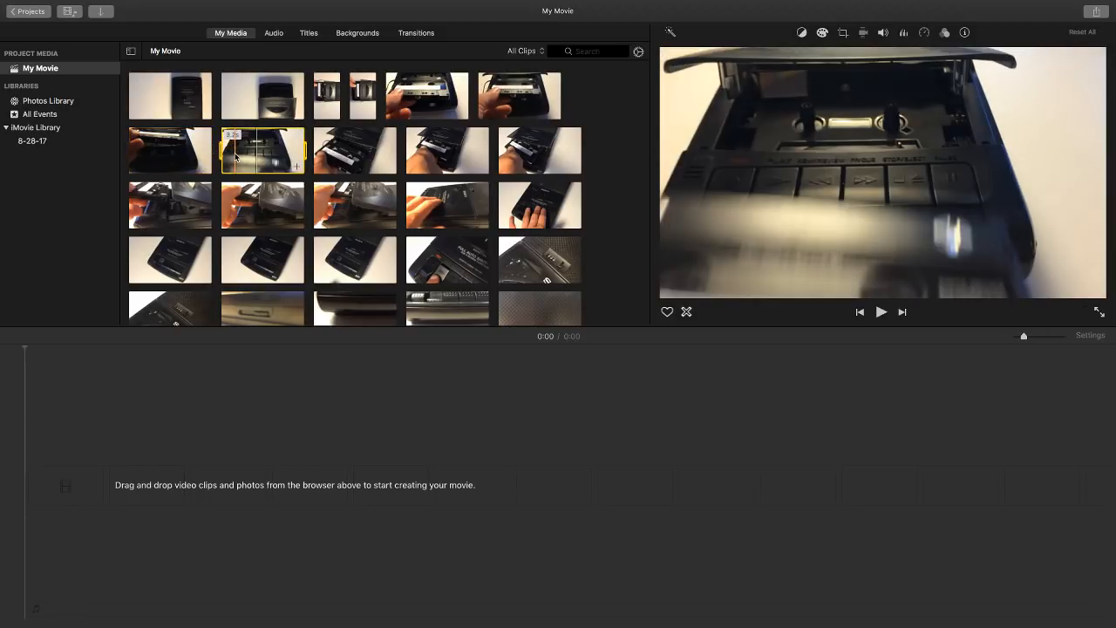
click(145, 150)
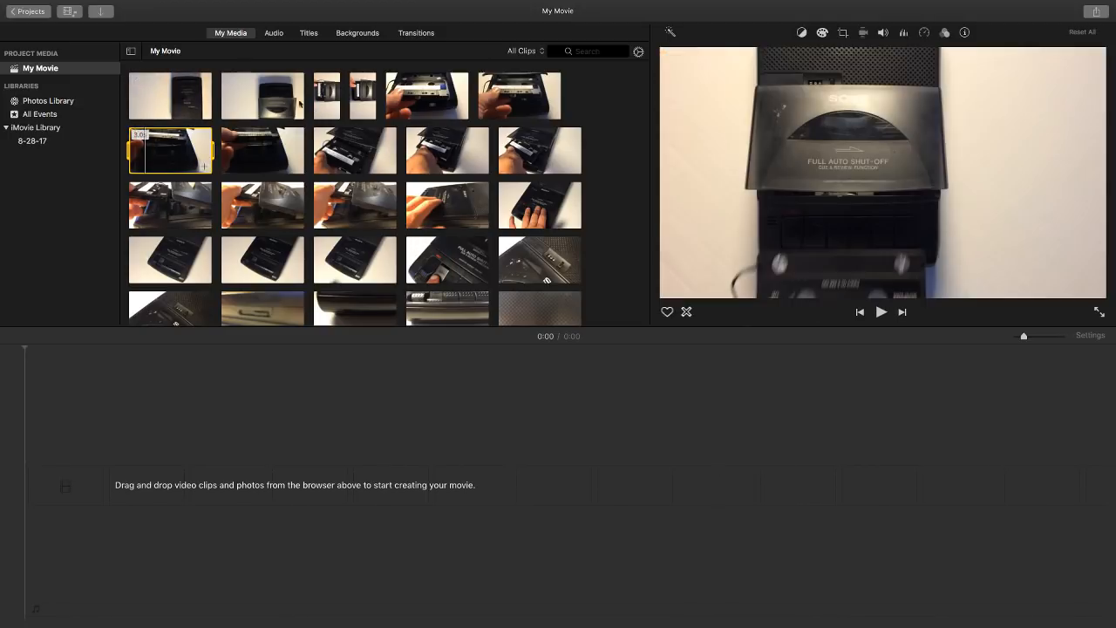
click(158, 110)
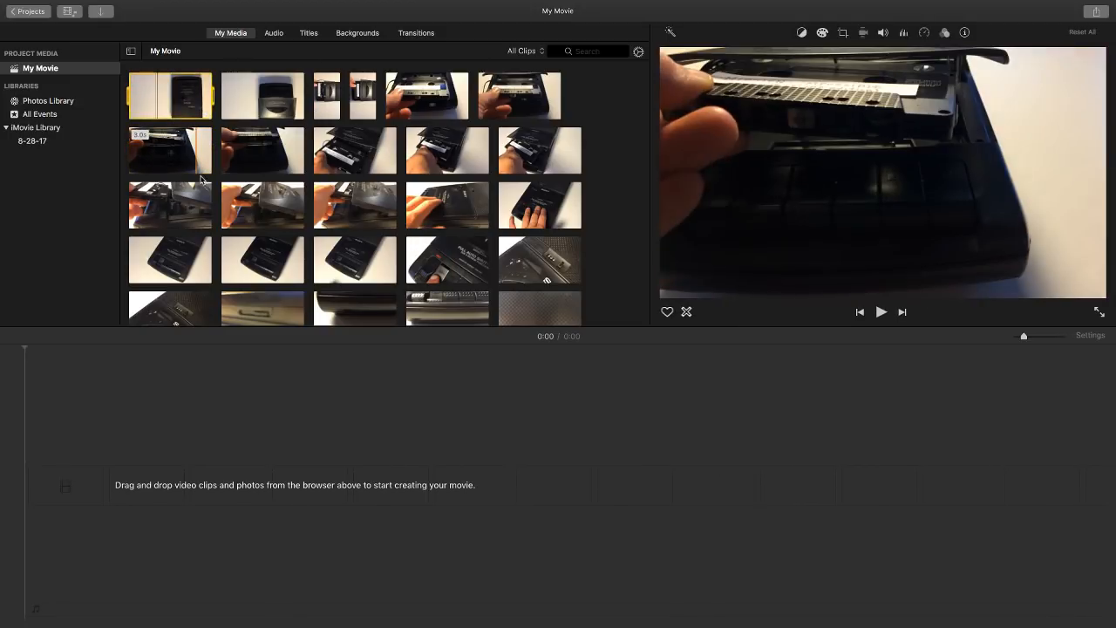
key(space)
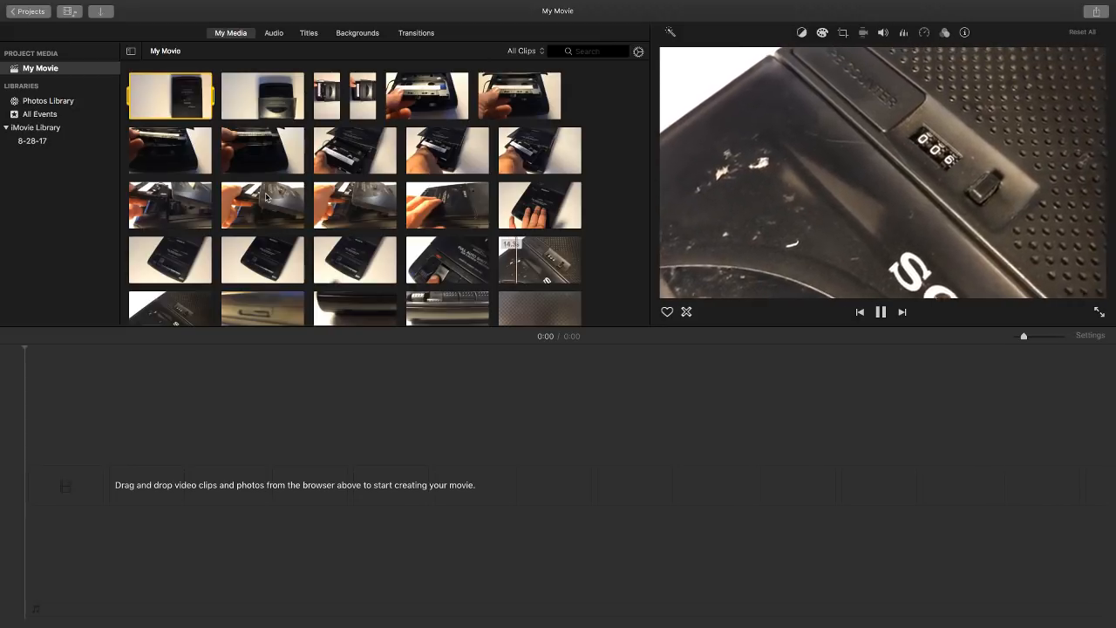
Skim clips in the second to fourth rows, then briefly play the second clip of the fourth row and pause it.
click(358, 258)
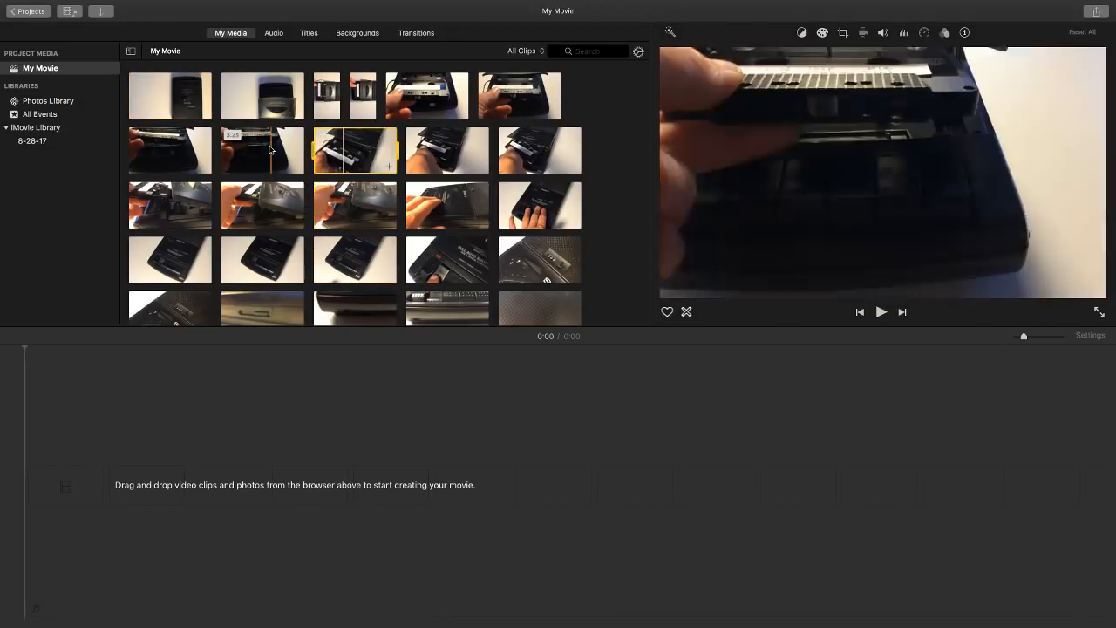
click(267, 150)
click(175, 213)
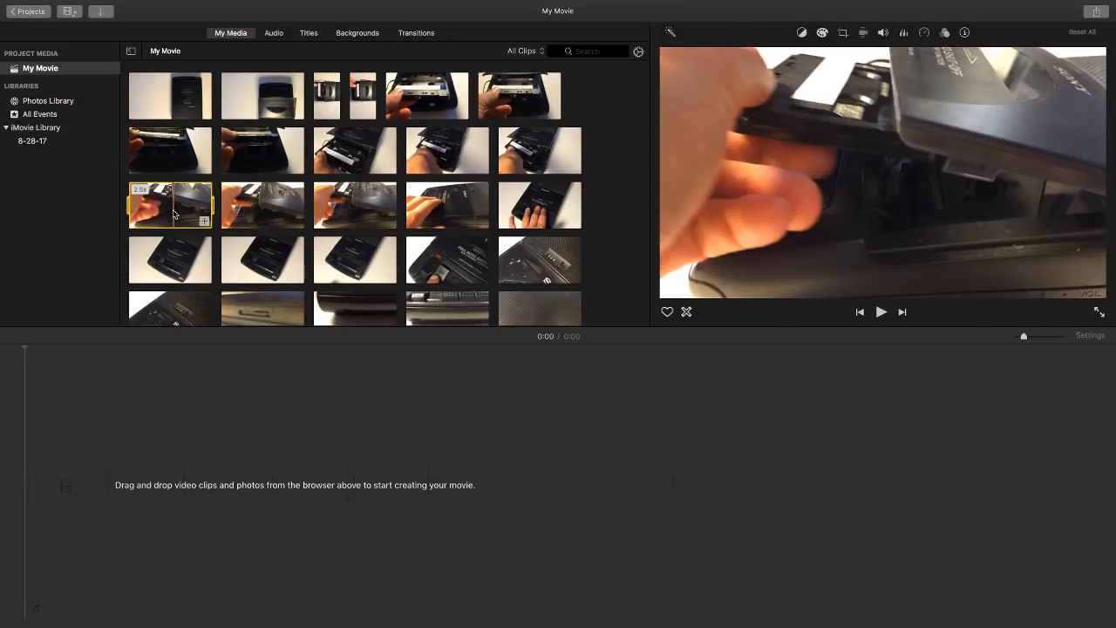
click(177, 259)
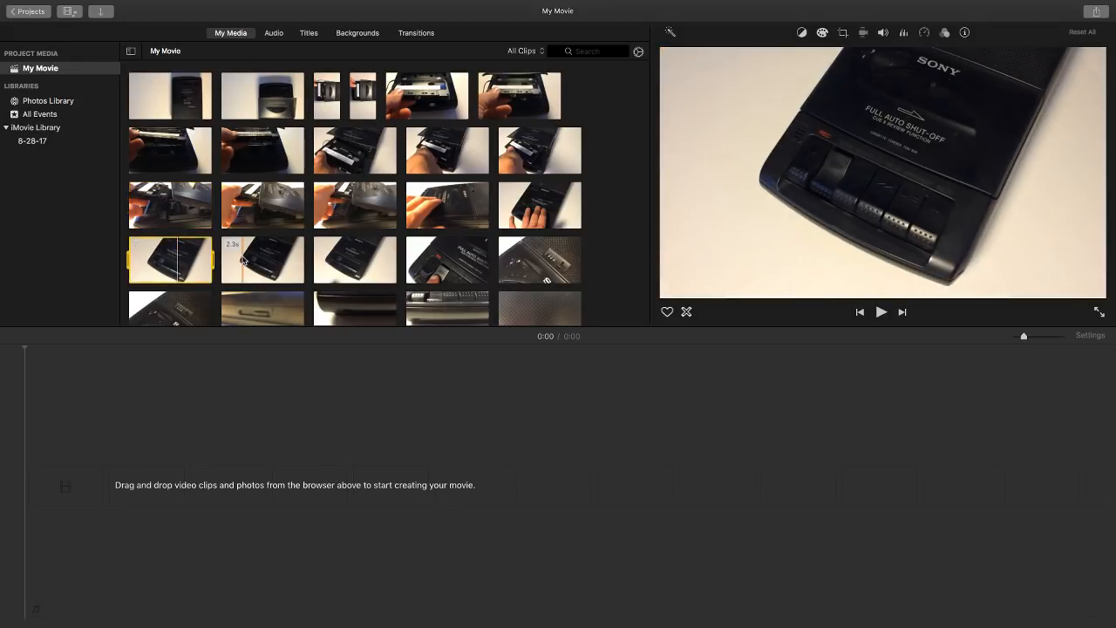
key(space)
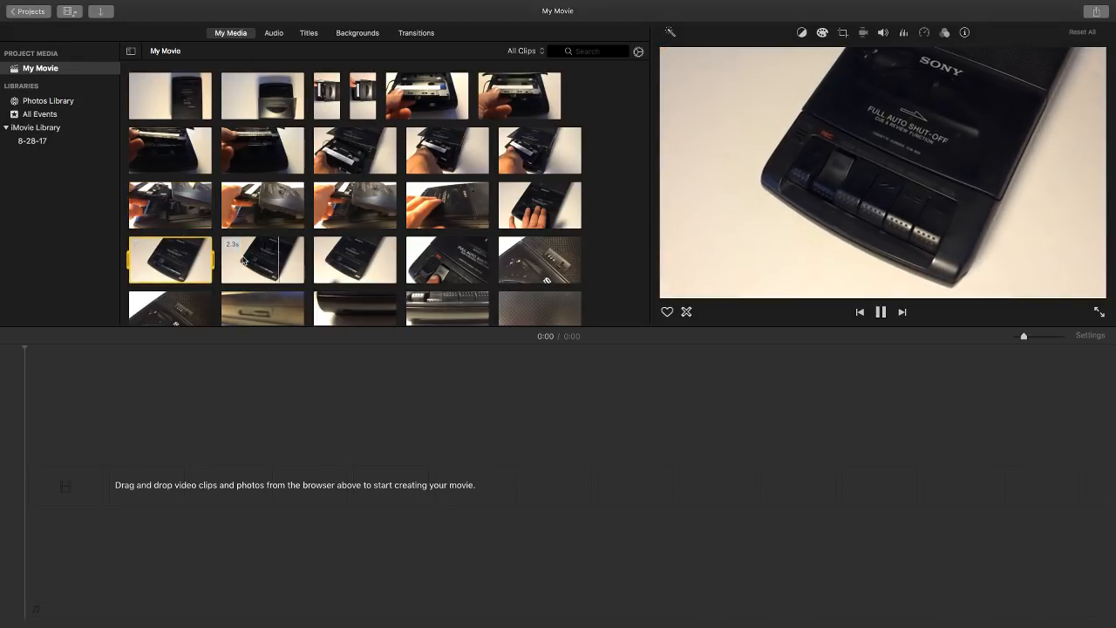
key(space)
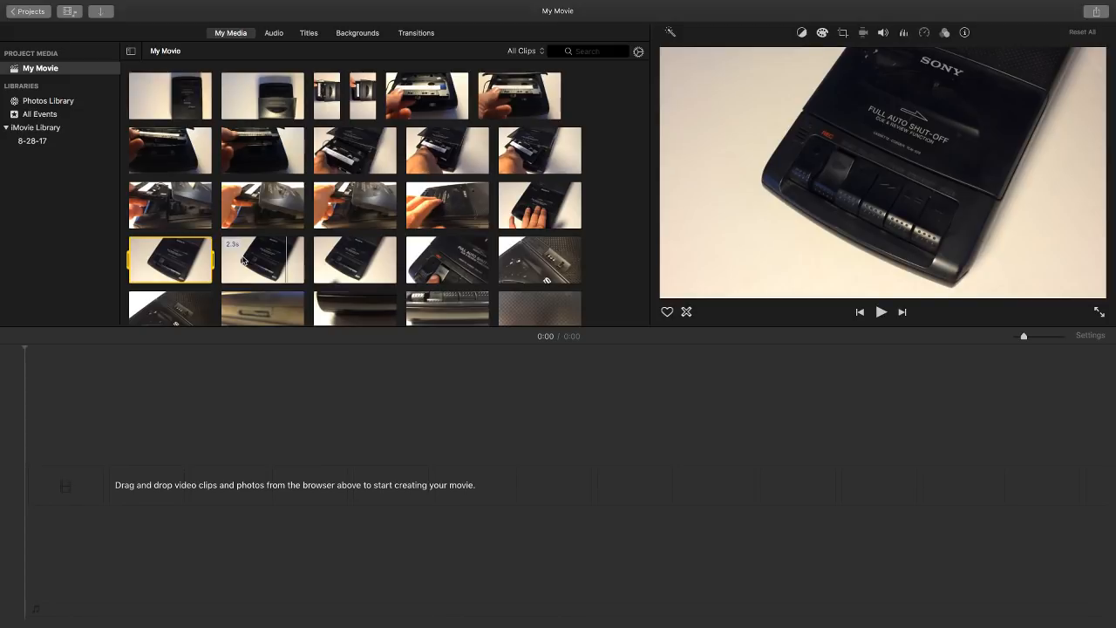
Select the second clip of the second row, play it in the viewer and pause playback.
click(357, 170)
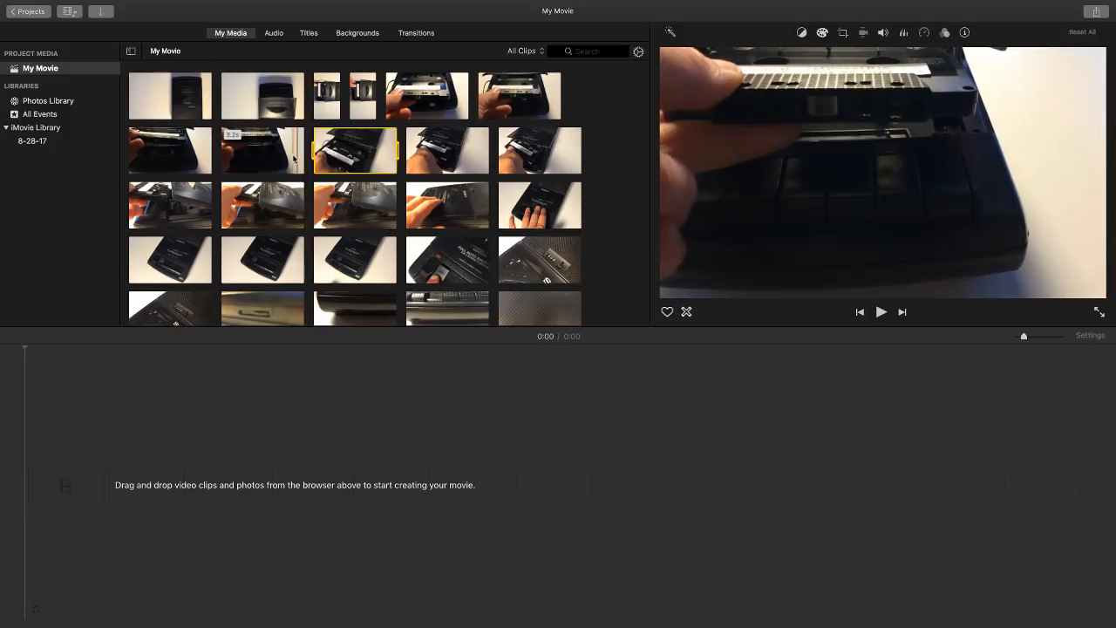
click(294, 166)
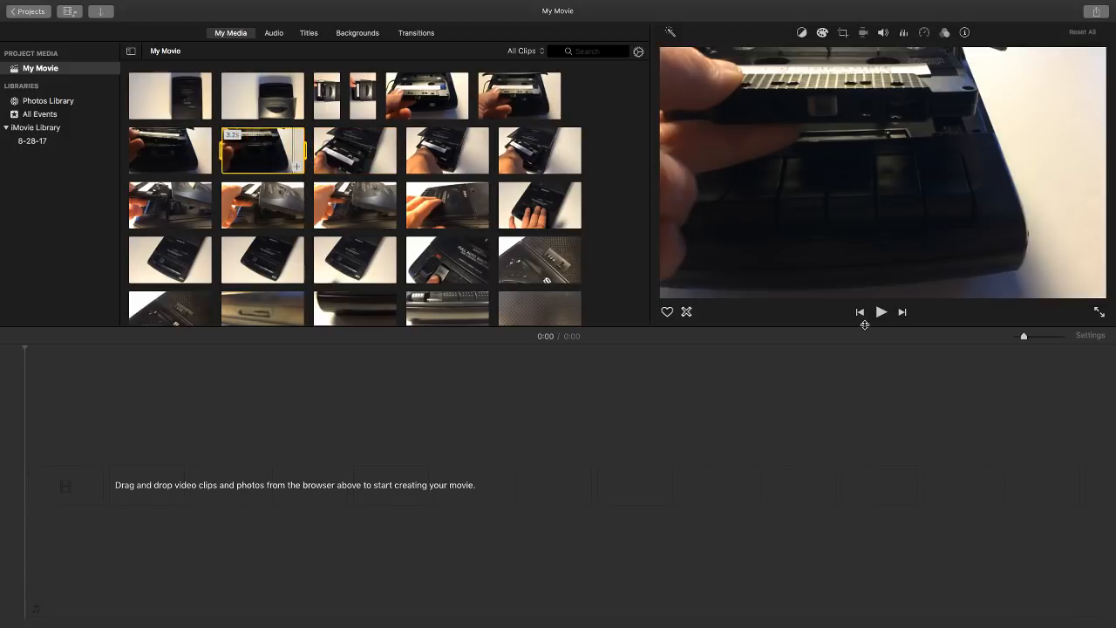
click(880, 312)
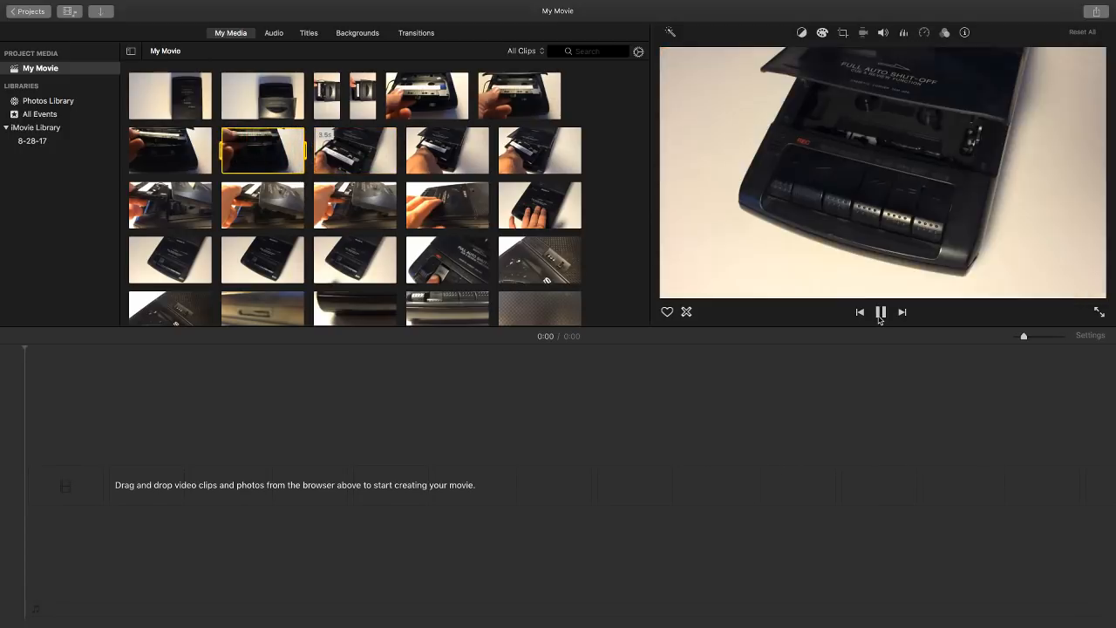
click(880, 312)
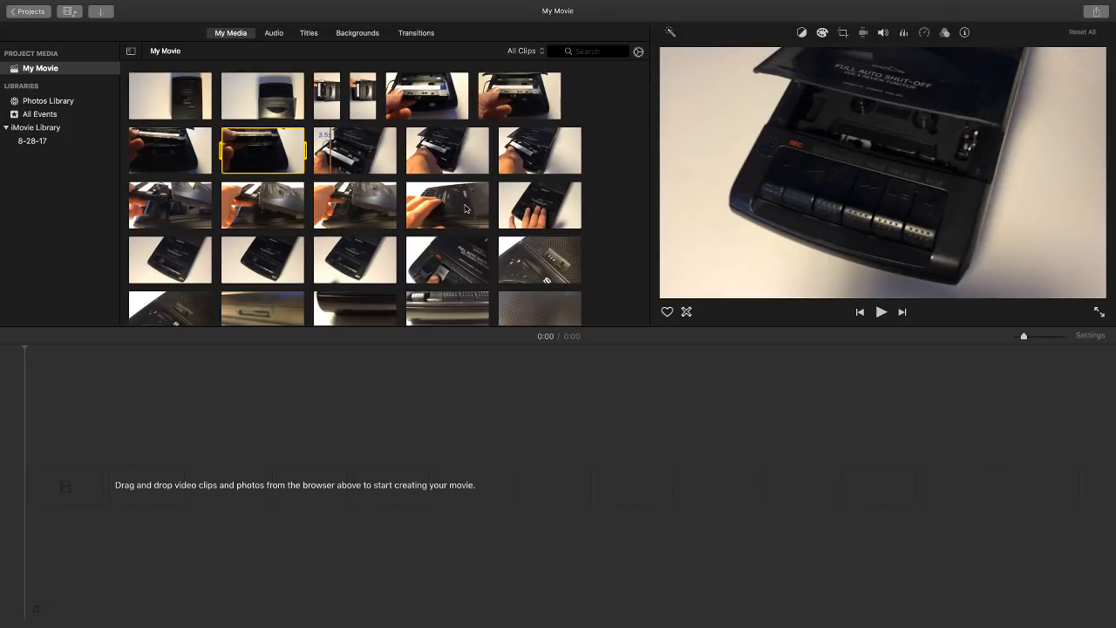
Compare the cassette and recorder clips in the top two rows by selecting and skimming them one by one.
click(458, 155)
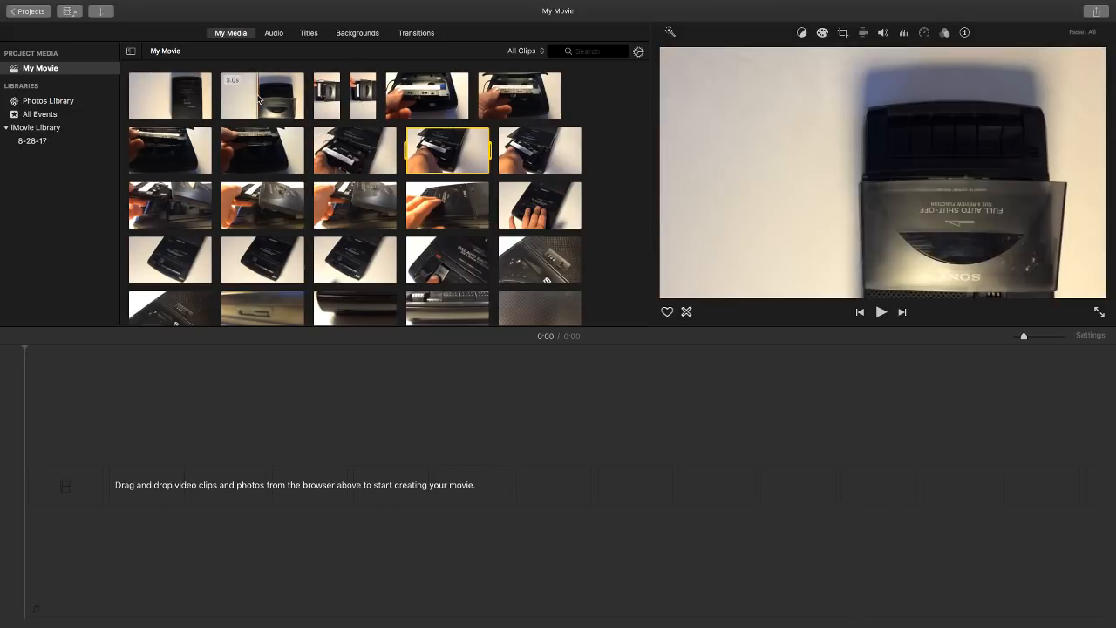
click(243, 167)
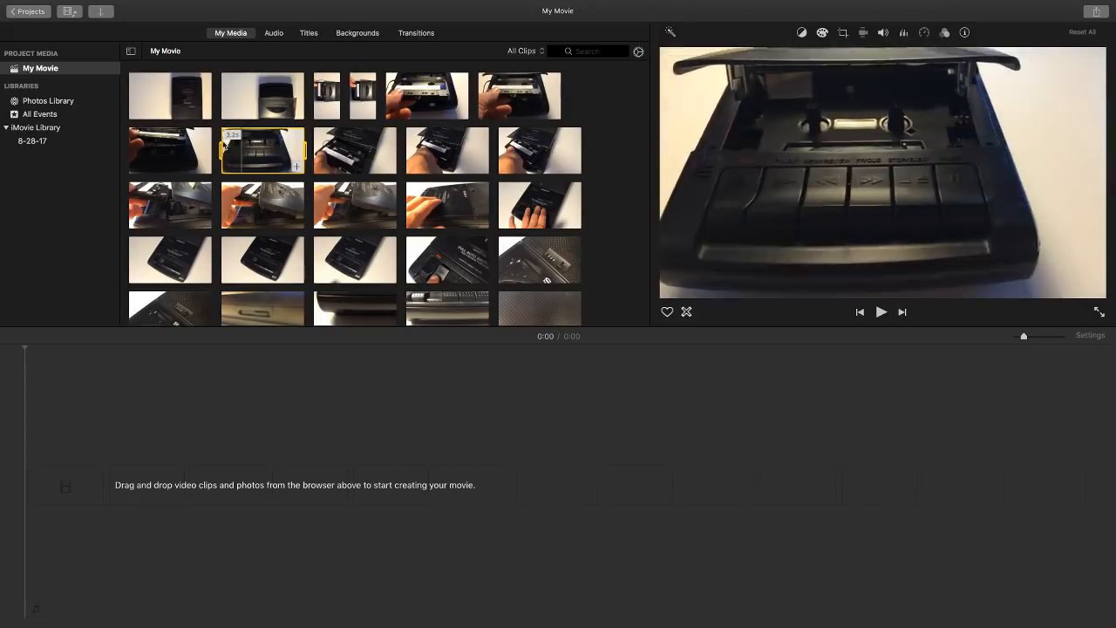
click(253, 100)
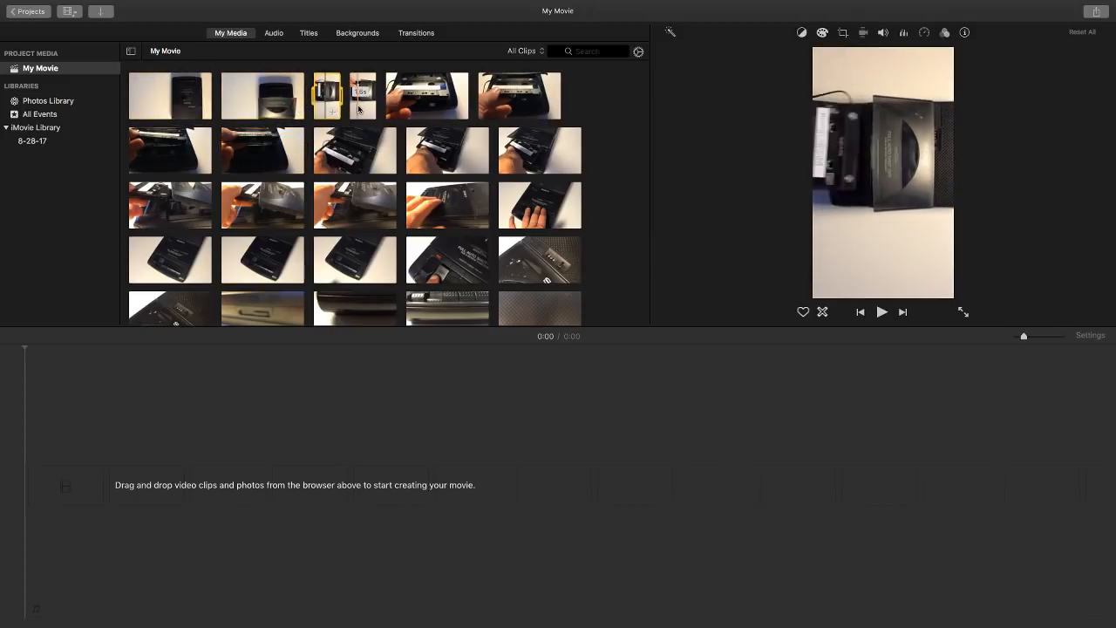
click(434, 100)
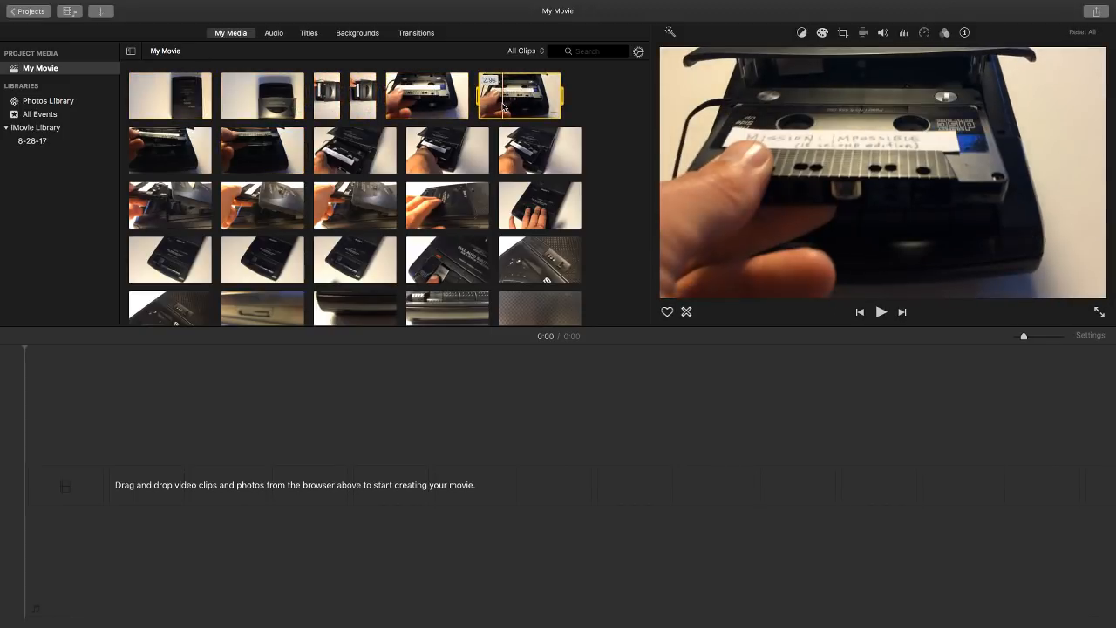
click(348, 157)
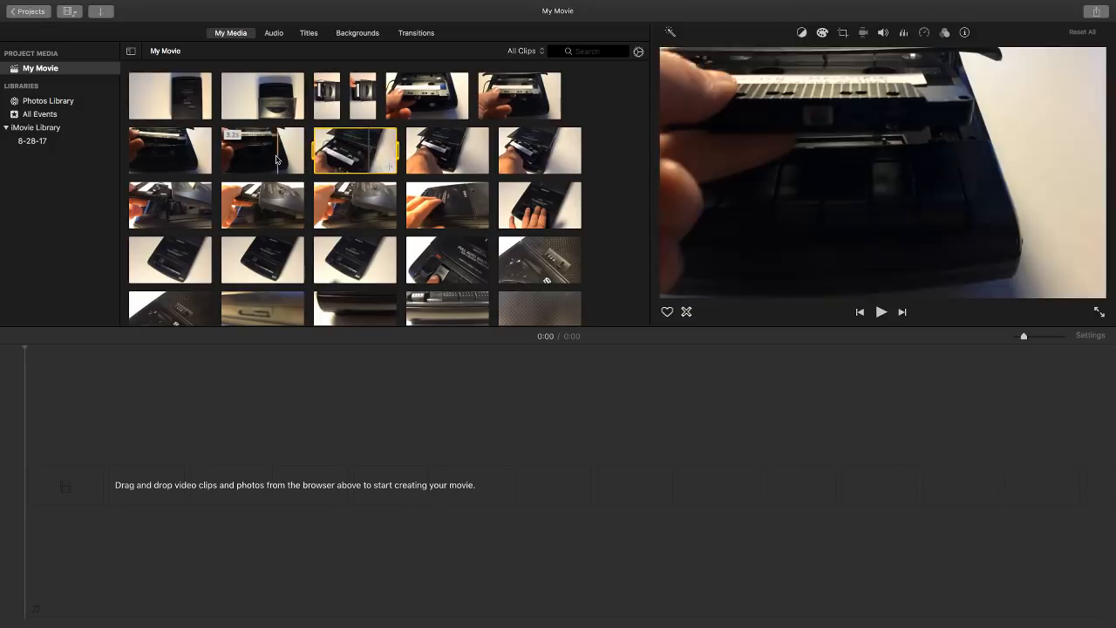
Place the first clip of the browser's top row in the empty timeline as the opening clip.
click(196, 154)
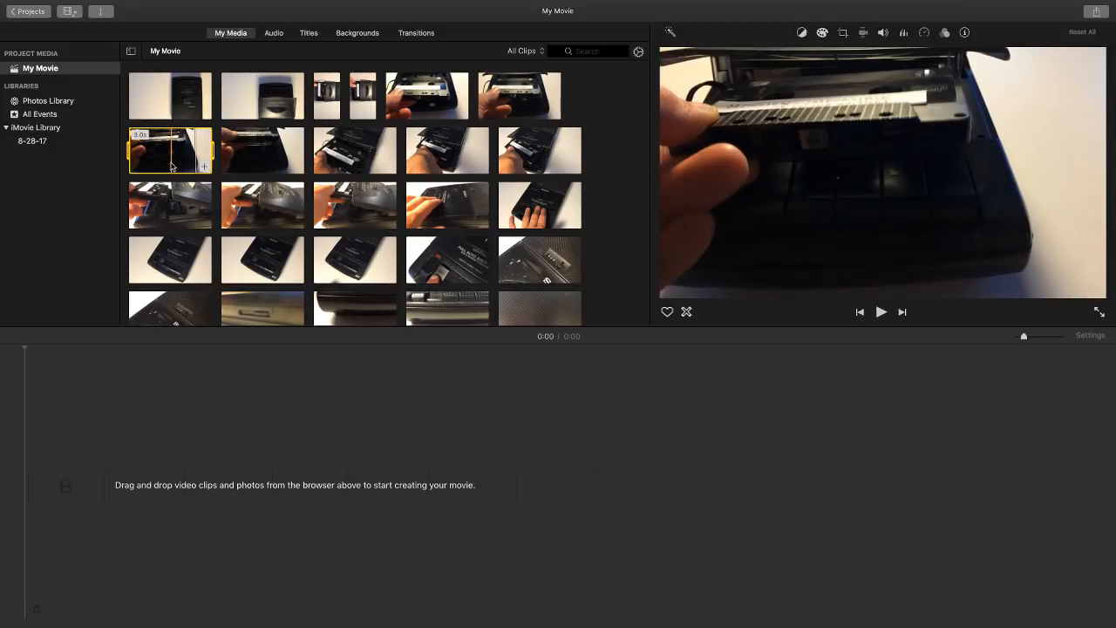
click(262, 164)
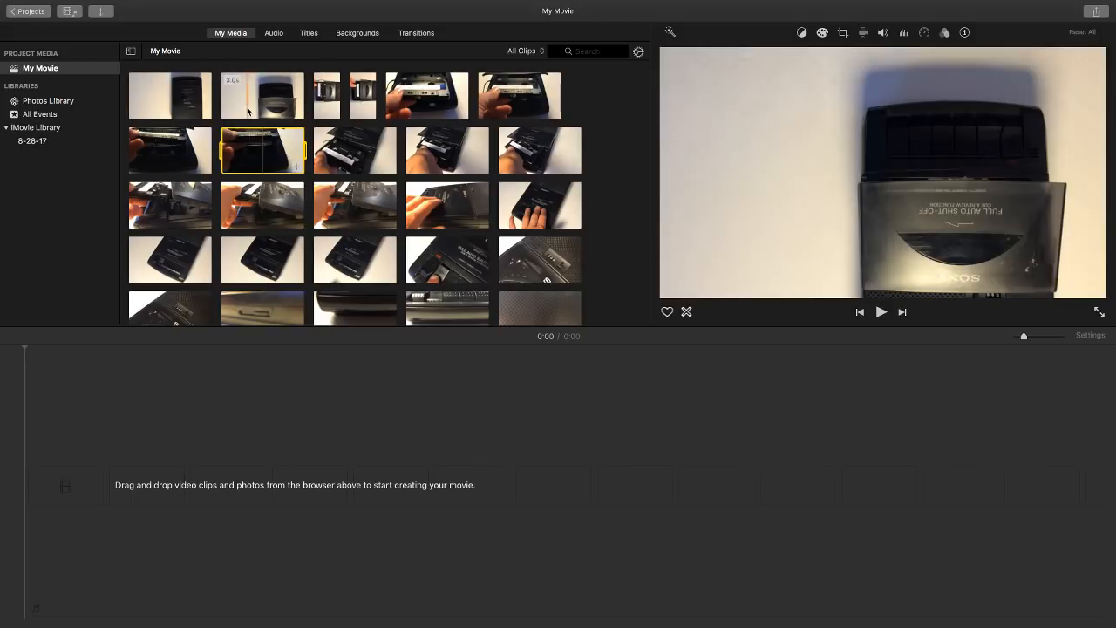
click(171, 98)
drag(171, 98, 167, 475)
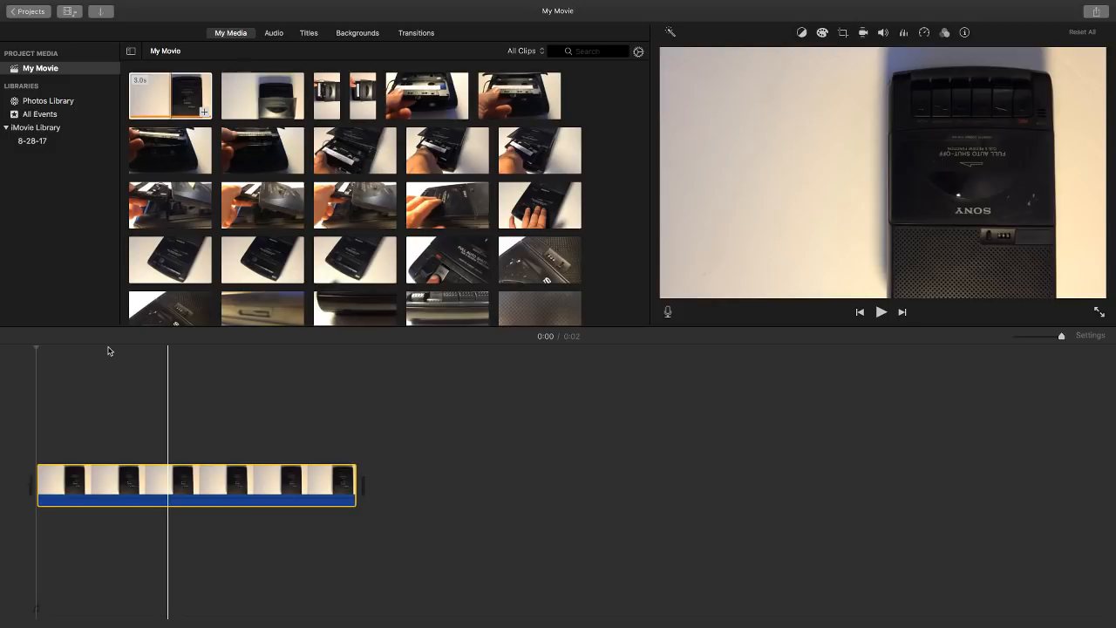
Append the second and fourth clips of the browser's second row to the end of the timeline.
click(173, 90)
click(258, 161)
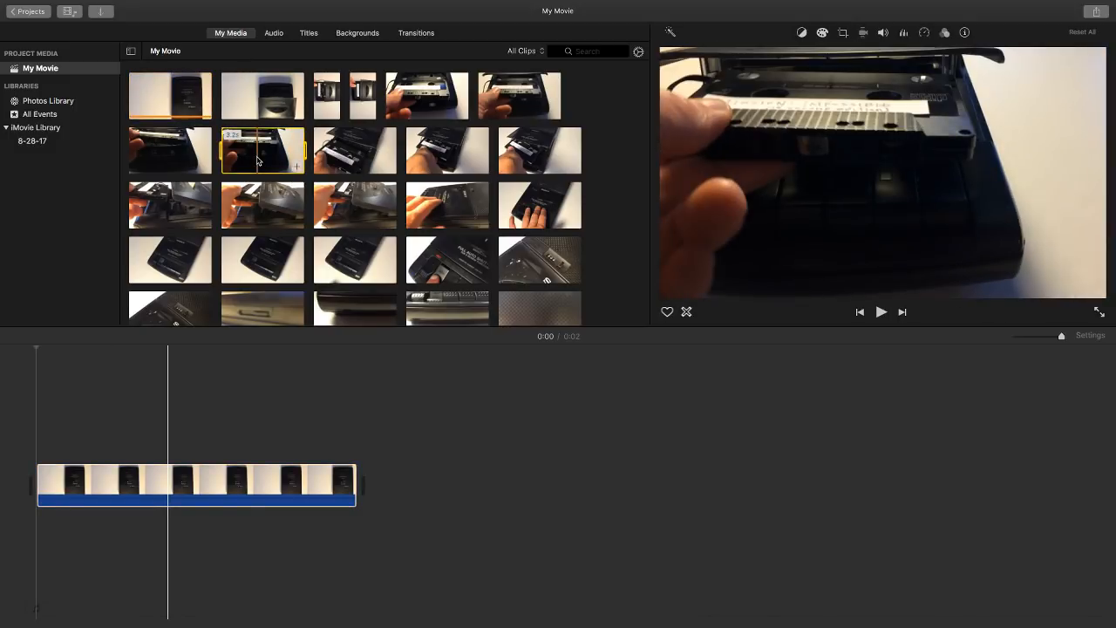
key(e)
click(446, 150)
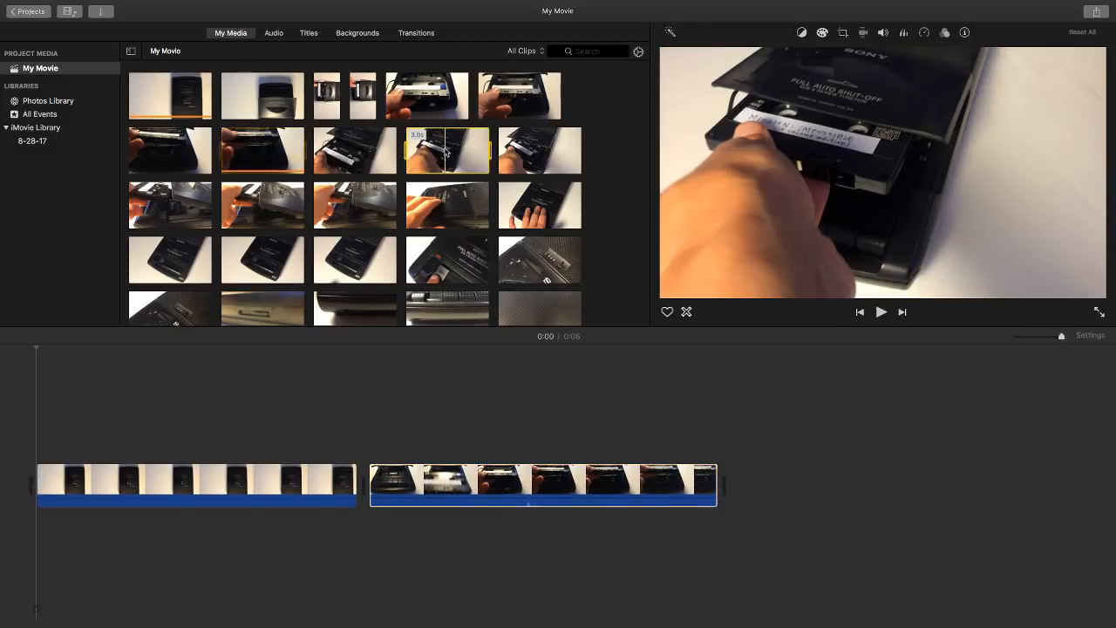
click(481, 165)
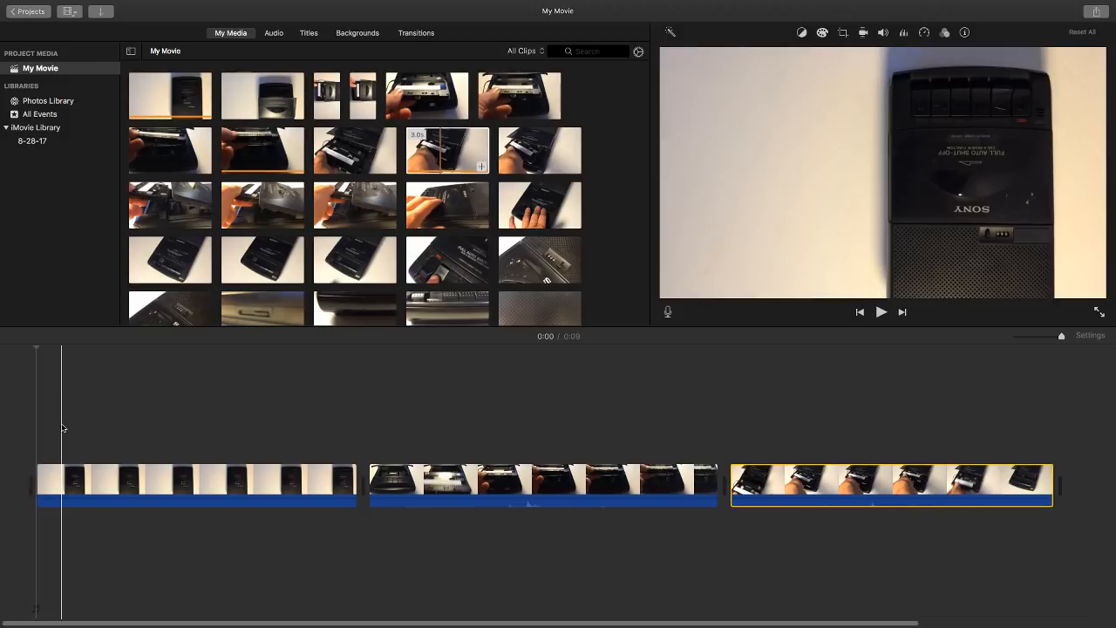
Play the three-clip timeline from near its start and pause within the third clip.
click(74, 422)
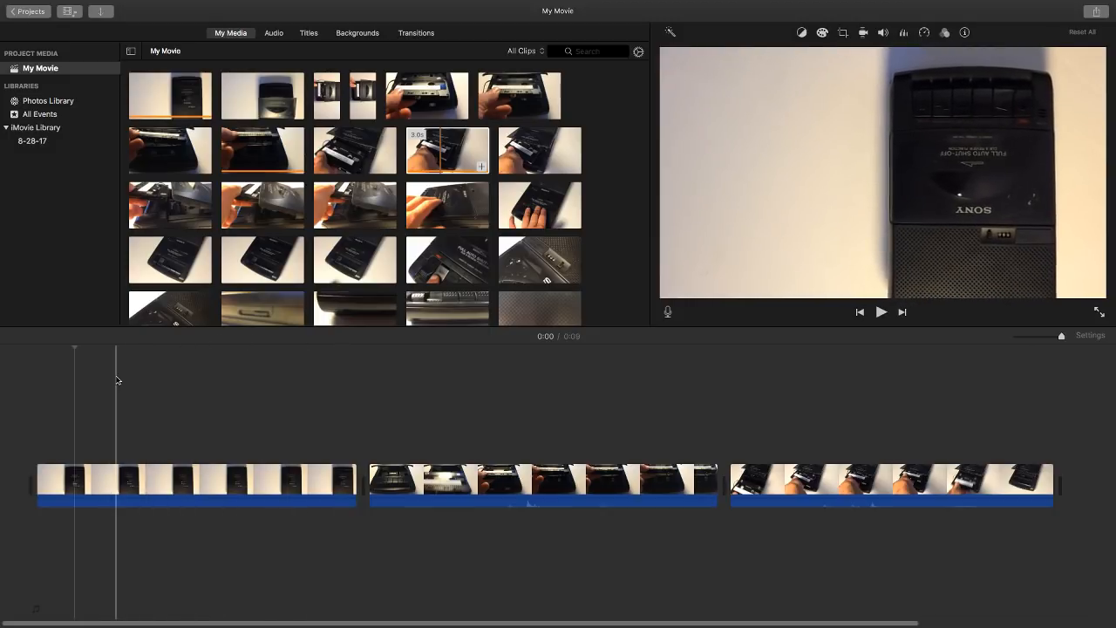
key(space)
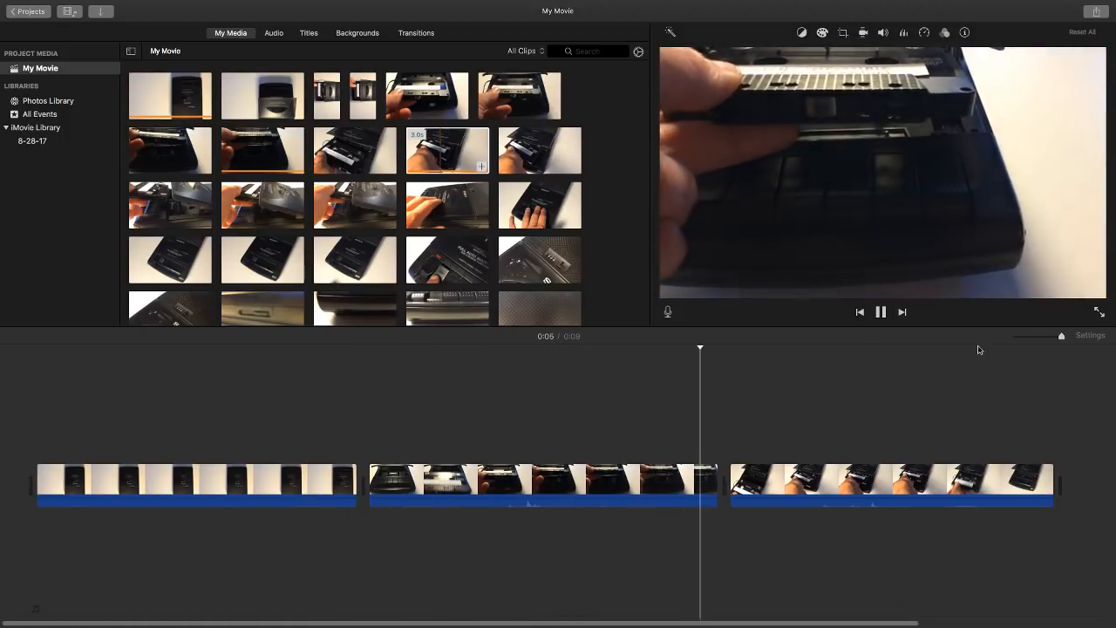
key(space)
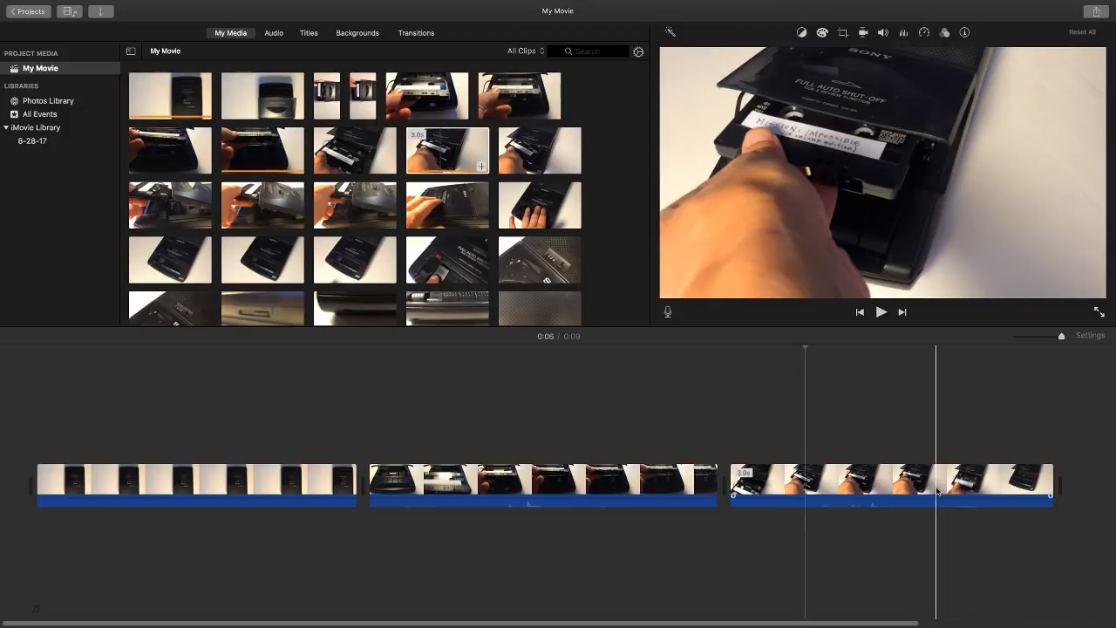
Reorder the timeline by moving its second clip to the end and the opening recorder clip to the middle.
click(898, 485)
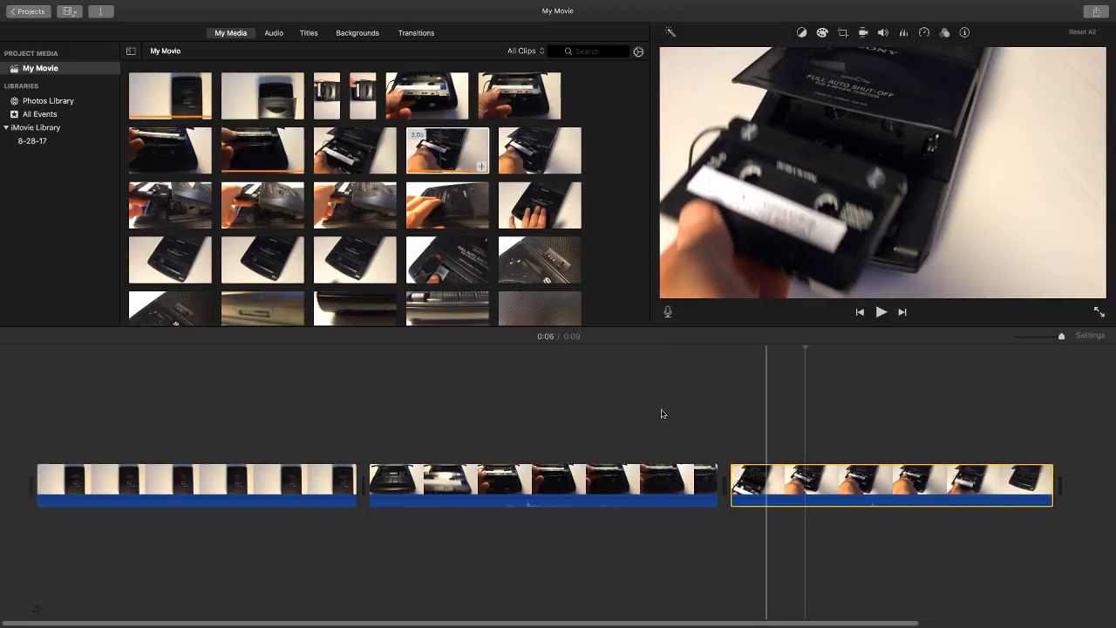
click(510, 484)
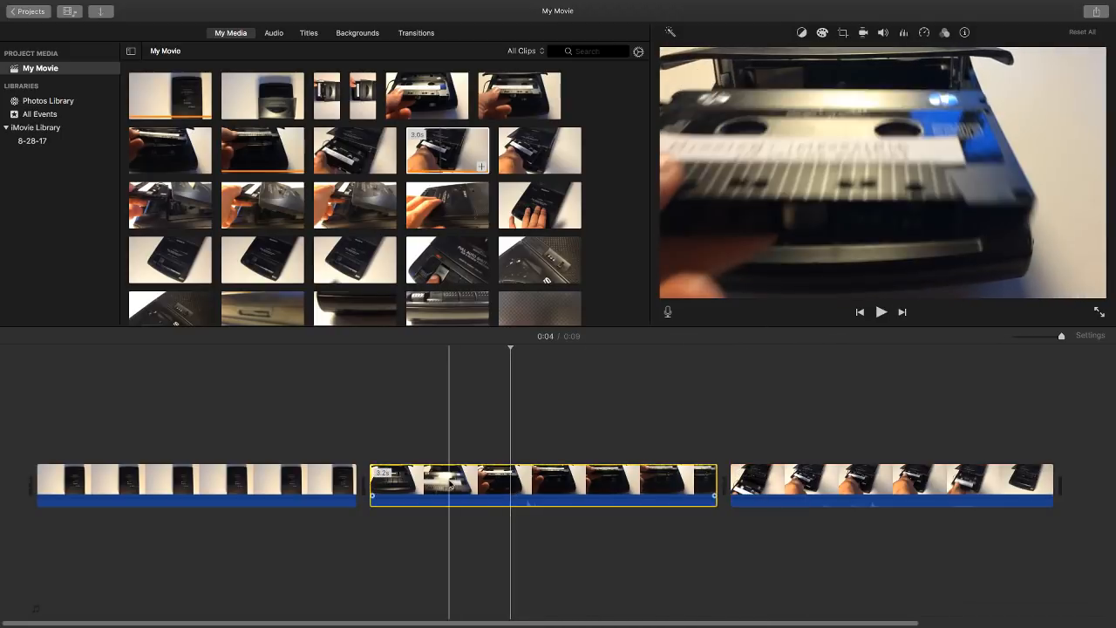
drag(448, 485, 780, 485)
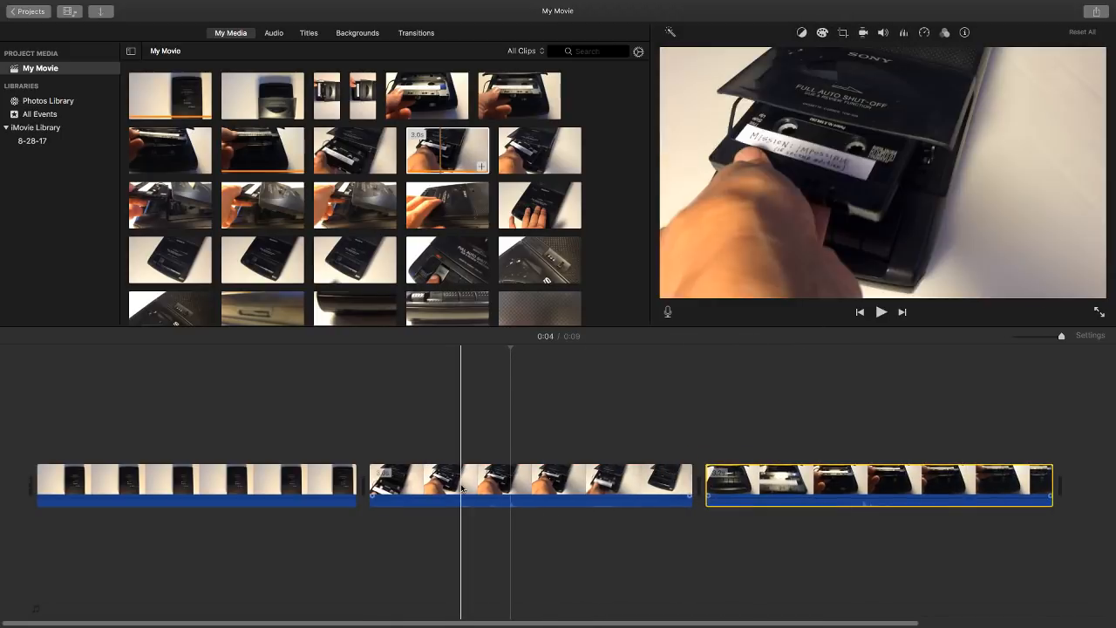
click(266, 484)
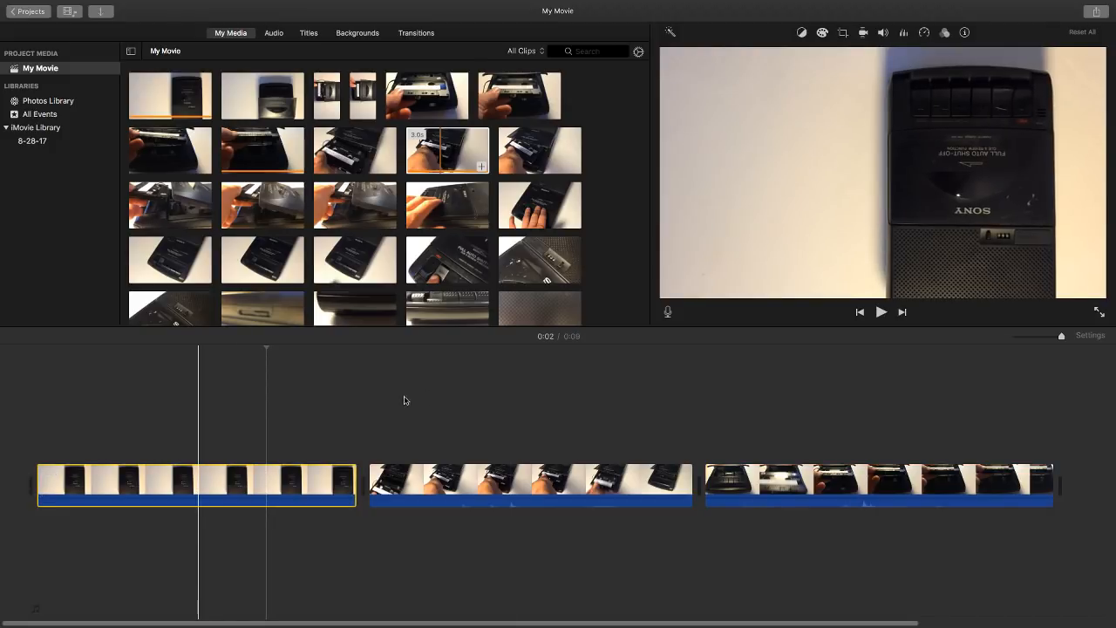
drag(210, 488, 374, 493)
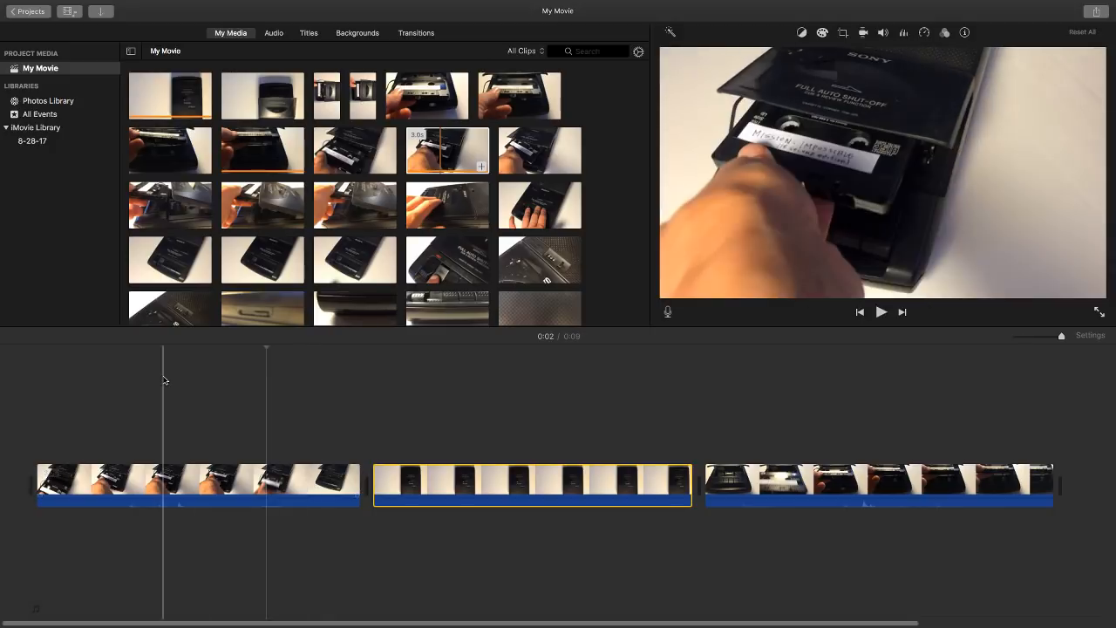
Play the reordered timeline twice from the first clip, pausing and resuming playback along the way.
click(99, 376)
key(space)
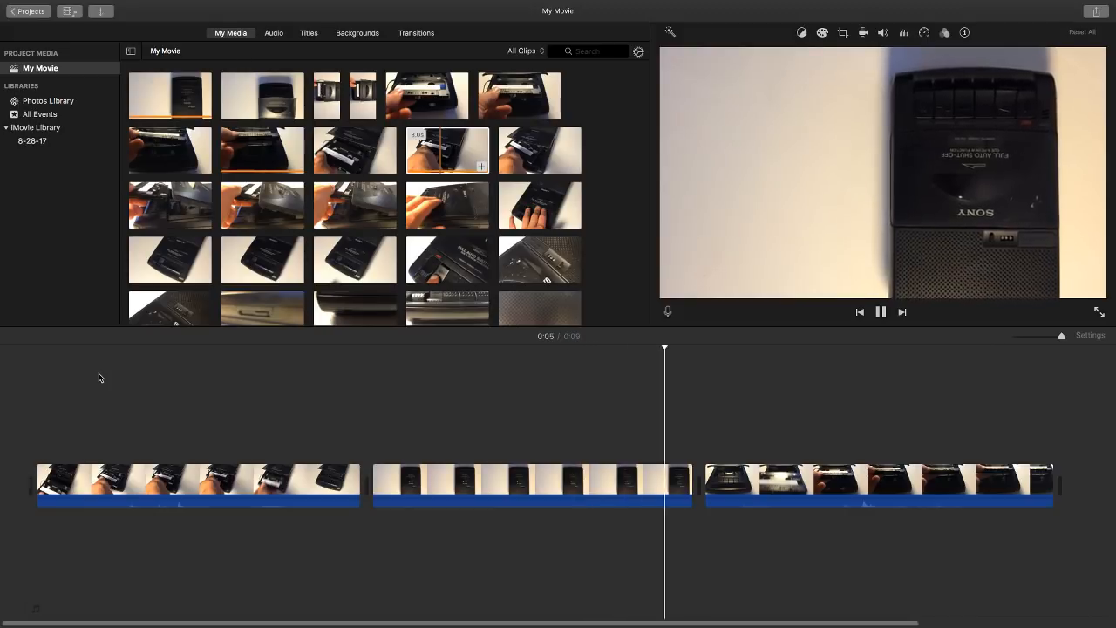
key(space)
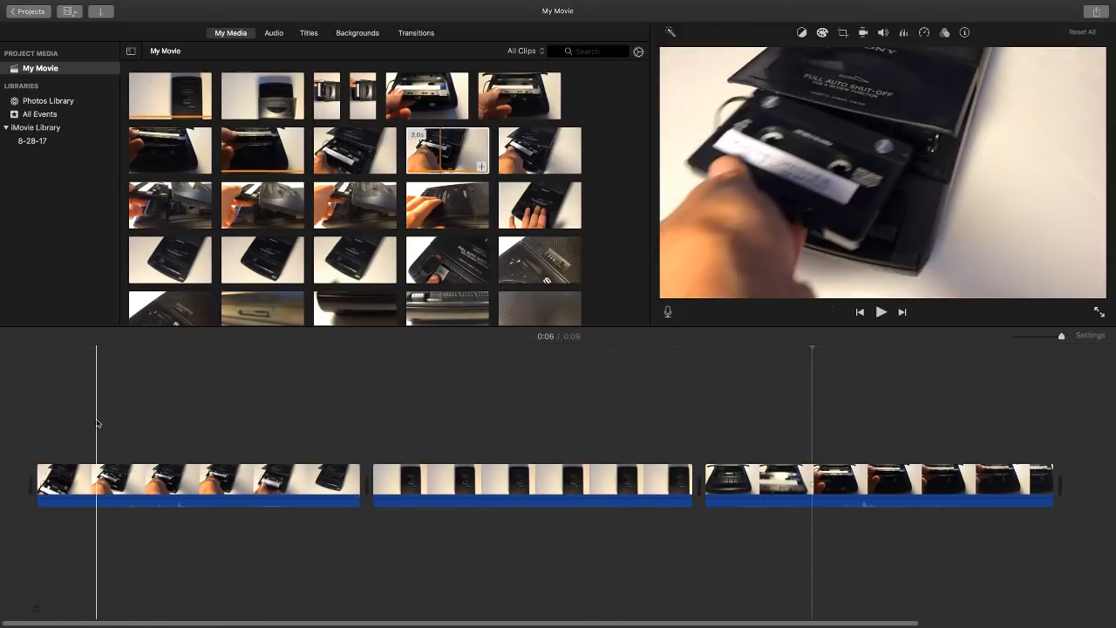
click(71, 399)
key(space)
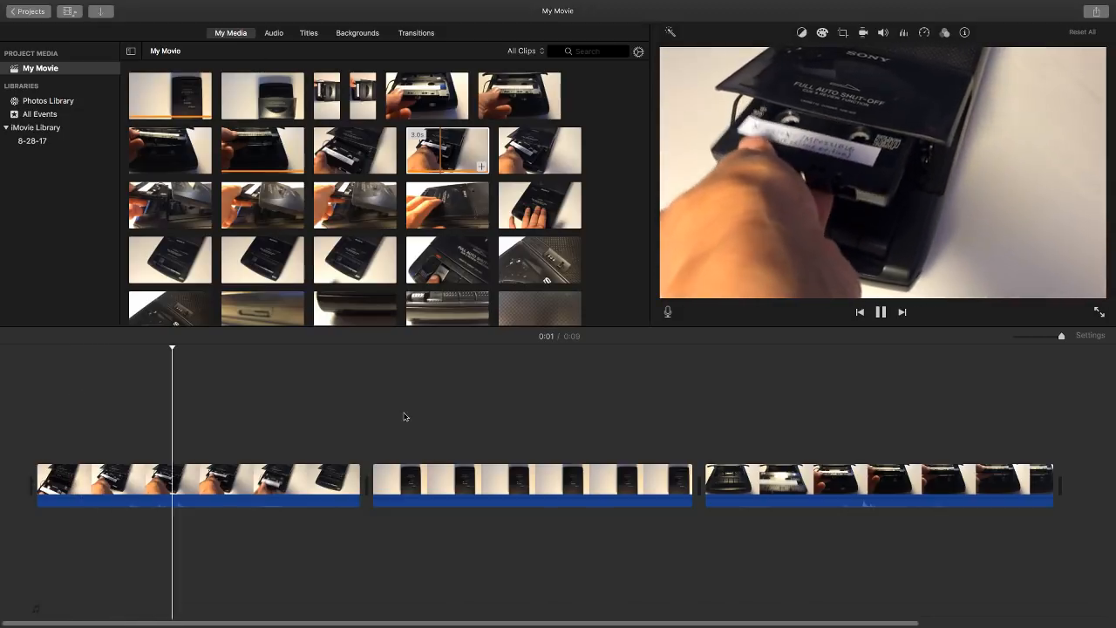
key(space)
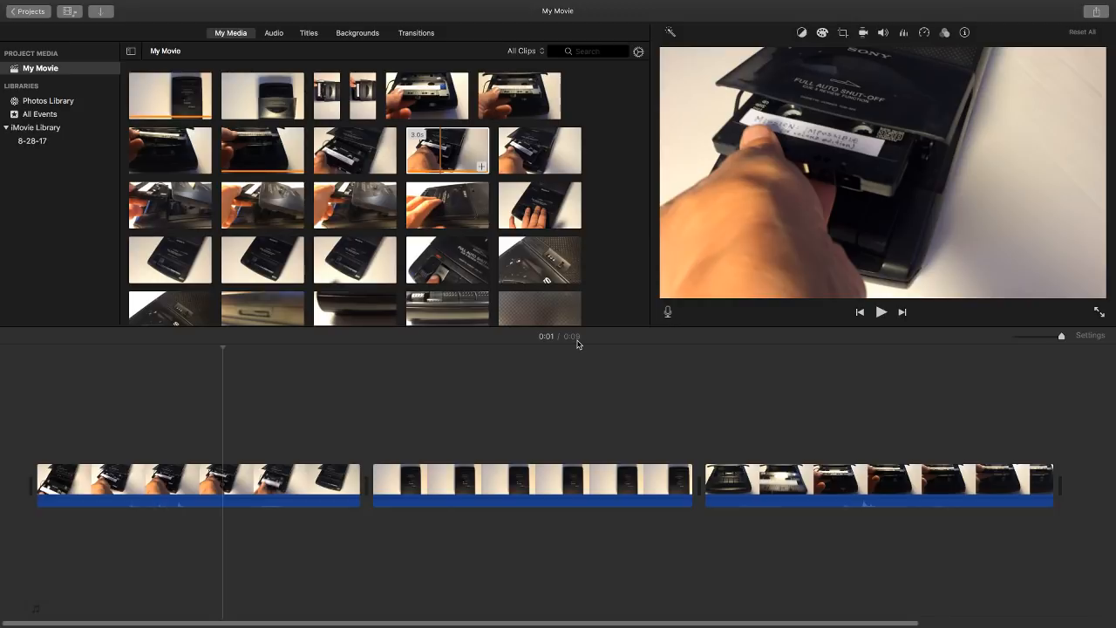
key(space)
key(space)
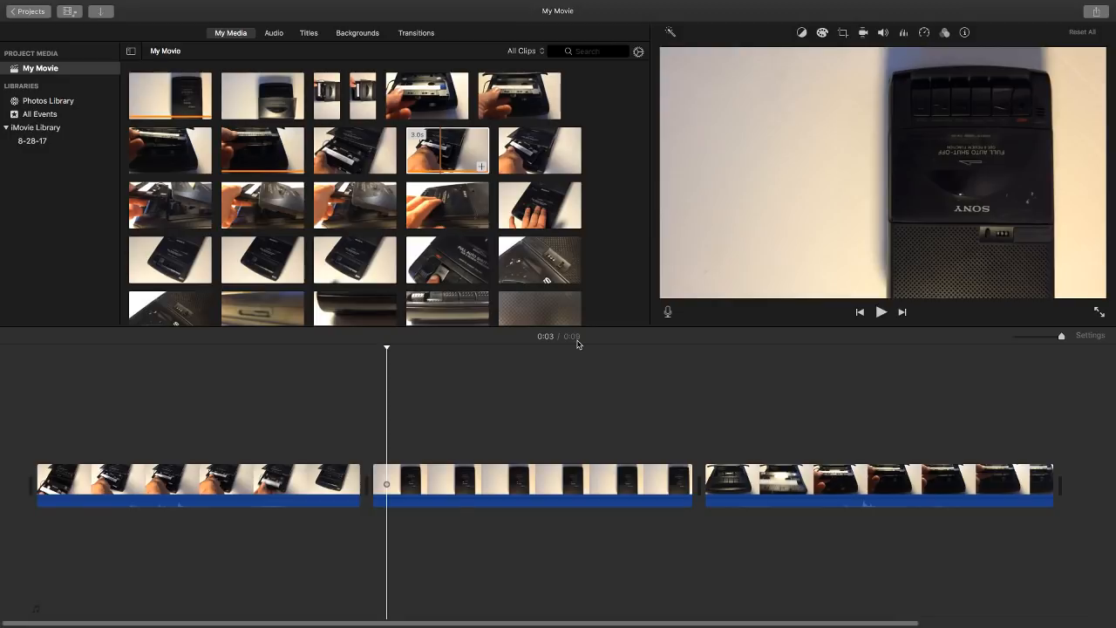
Scrub the playhead back into the first clip, then play from the middle clip and pause before the third.
drag(429, 347, 290, 375)
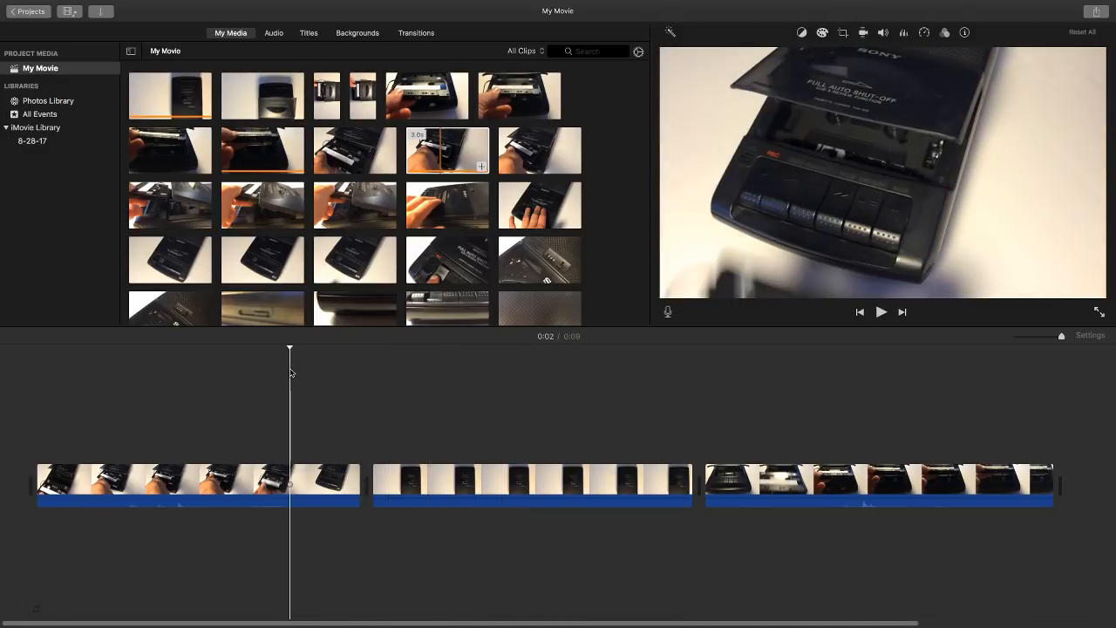
click(553, 349)
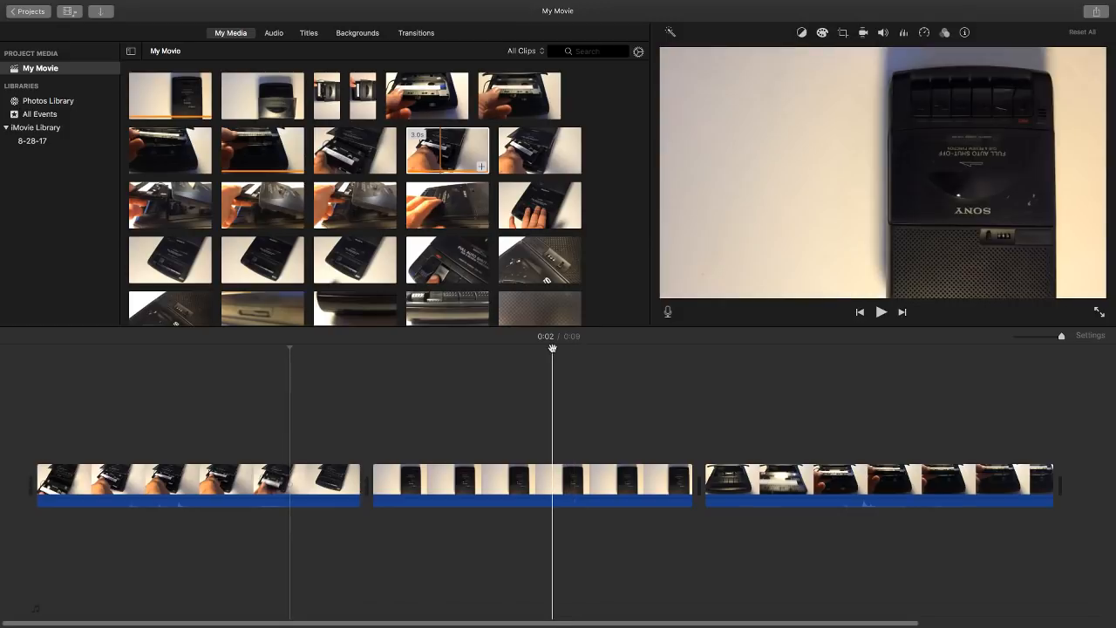
key(space)
key(space)
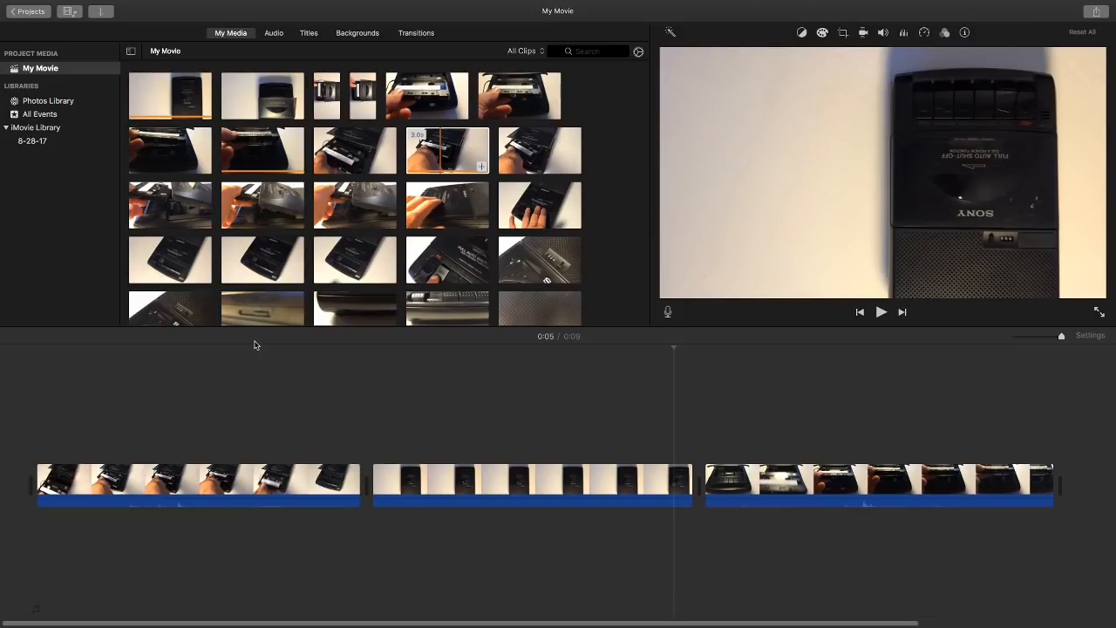
Examine the first timeline clip's frames by placing the playhead at various points along it.
click(172, 479)
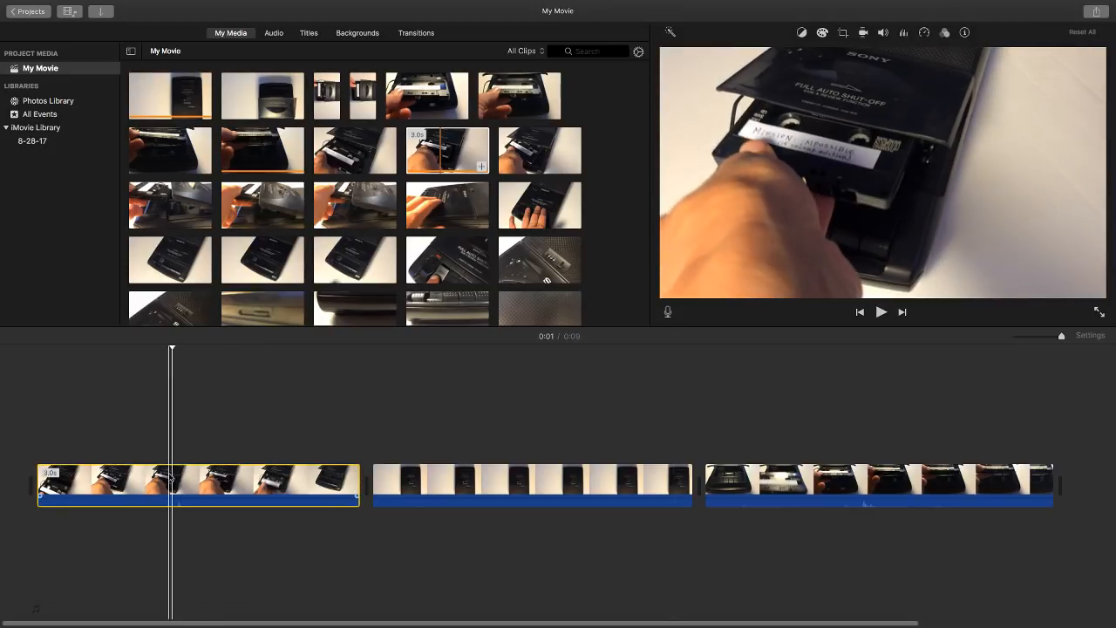
click(102, 476)
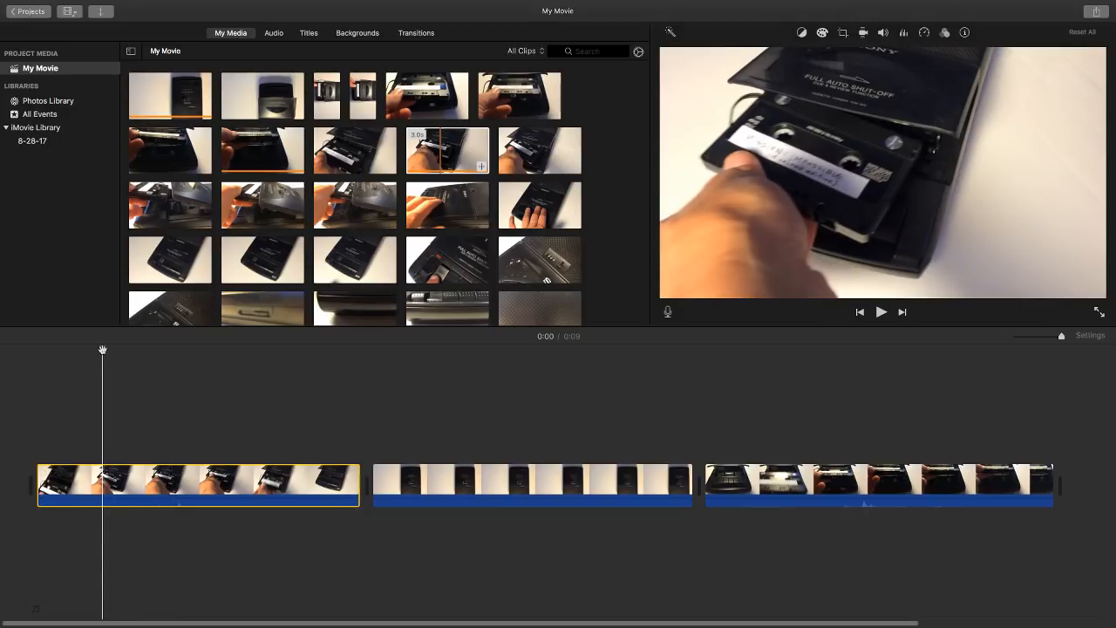
click(103, 425)
click(47, 434)
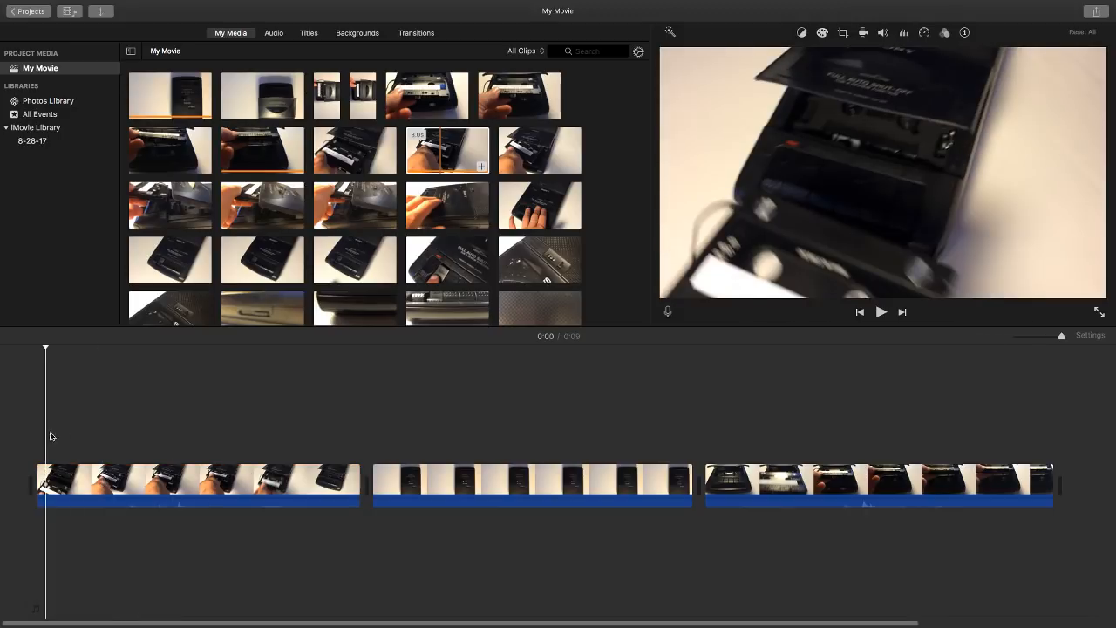
click(142, 435)
click(220, 445)
click(292, 447)
click(313, 447)
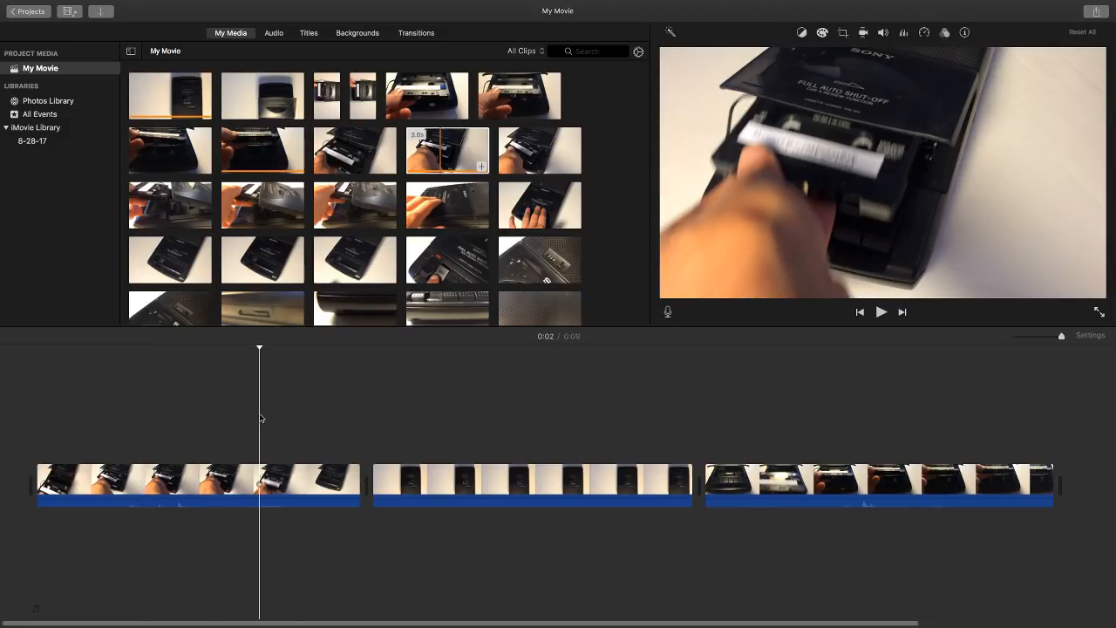
click(297, 421)
click(183, 414)
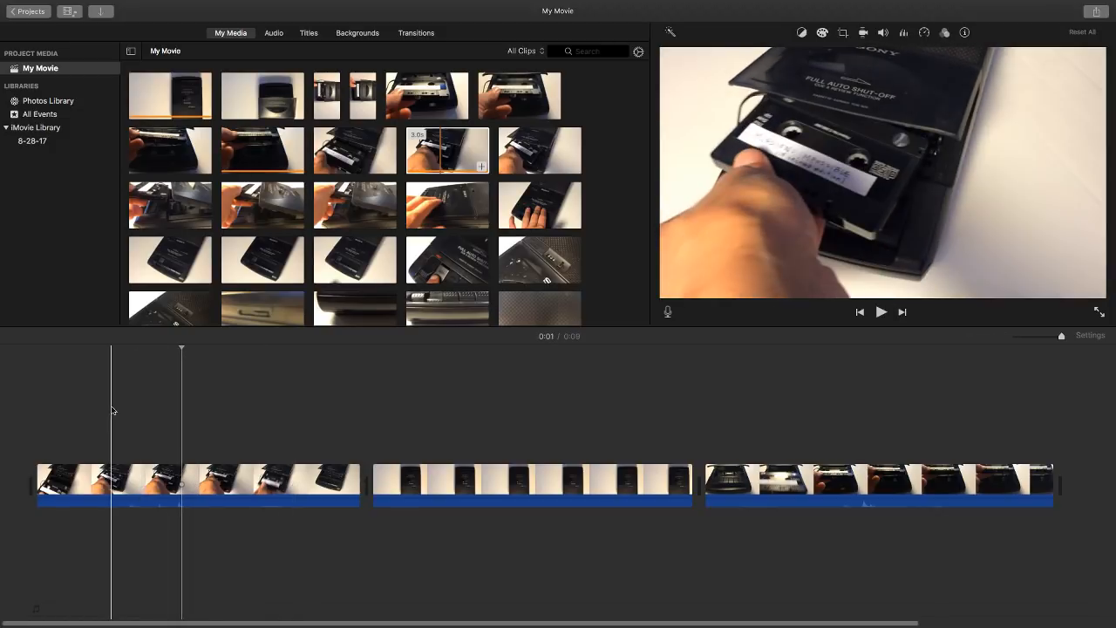
click(83, 406)
click(128, 415)
click(176, 413)
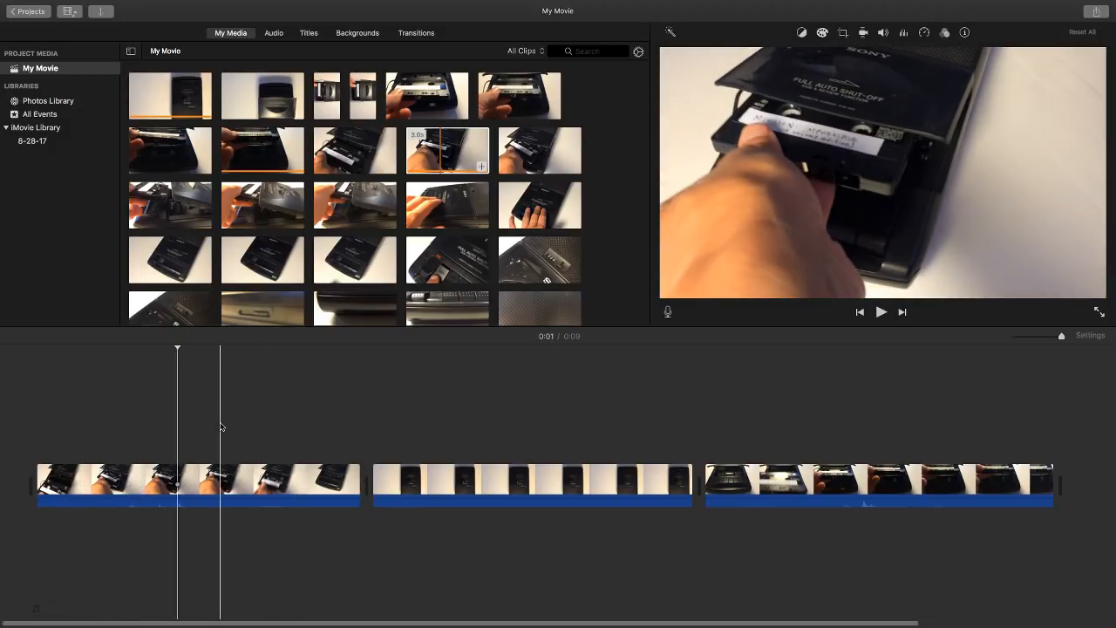
click(219, 425)
click(151, 427)
click(97, 426)
click(191, 425)
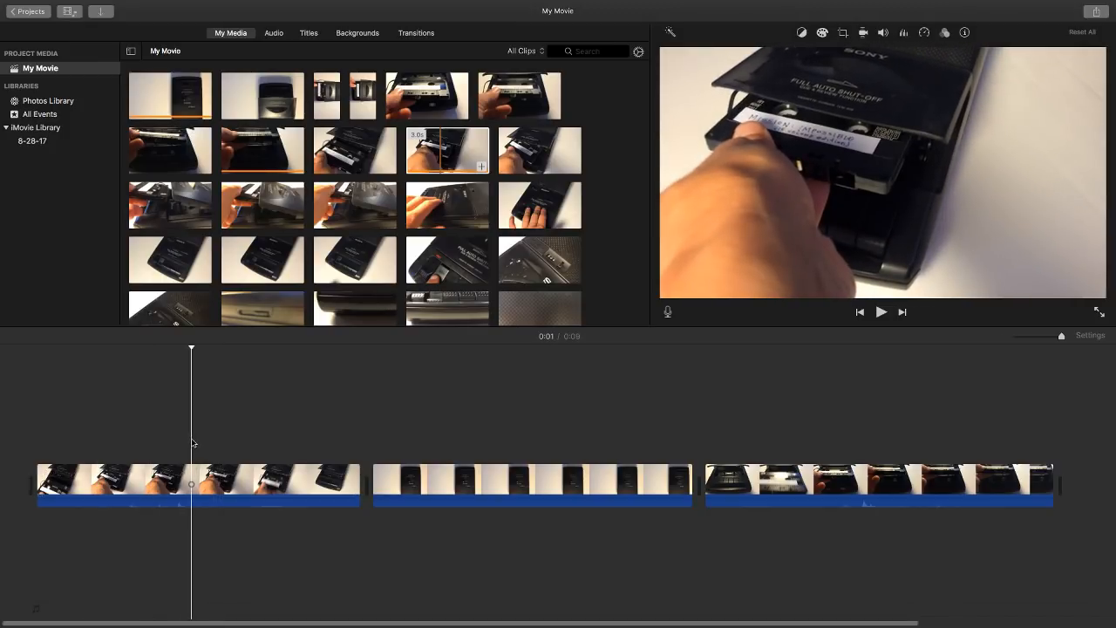
click(157, 476)
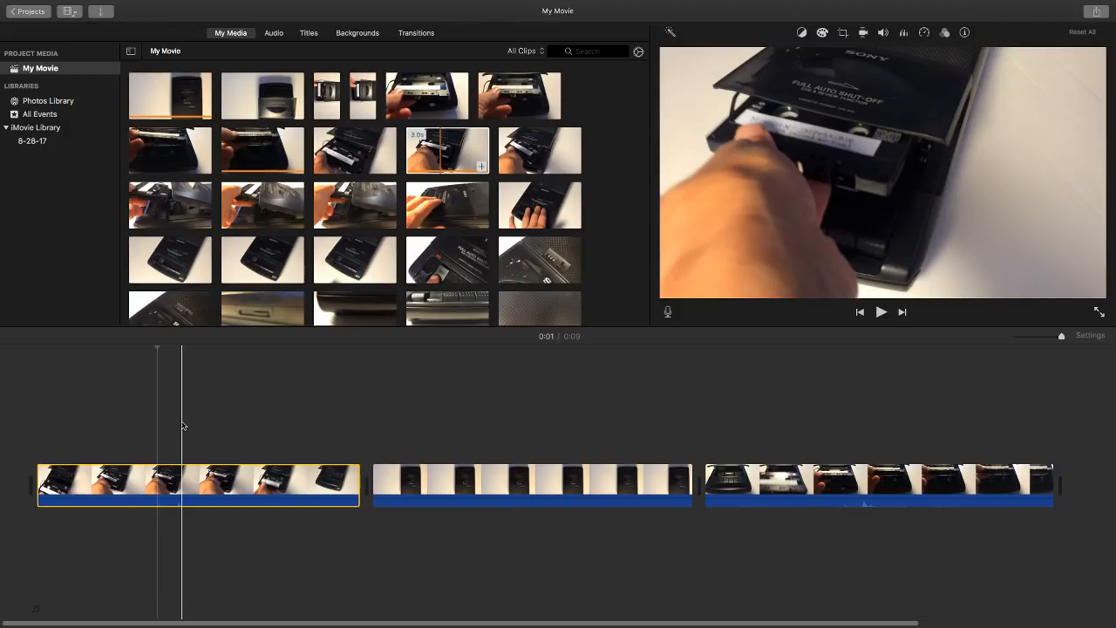
click(114, 472)
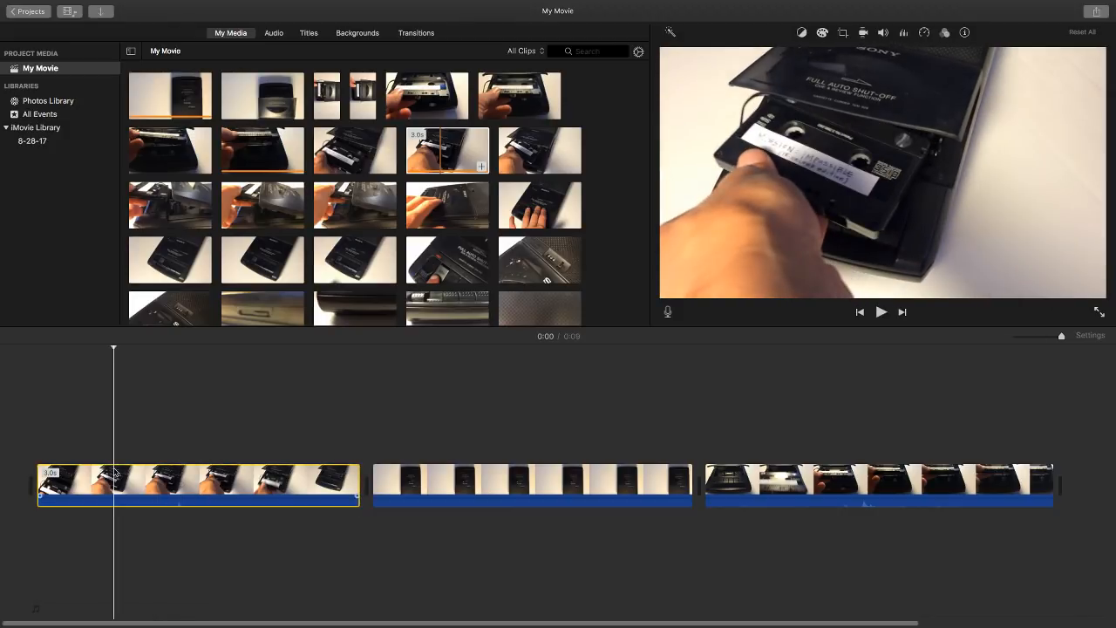
Split the first timeline clip near its middle, about 1.4 s from its start.
click(191, 380)
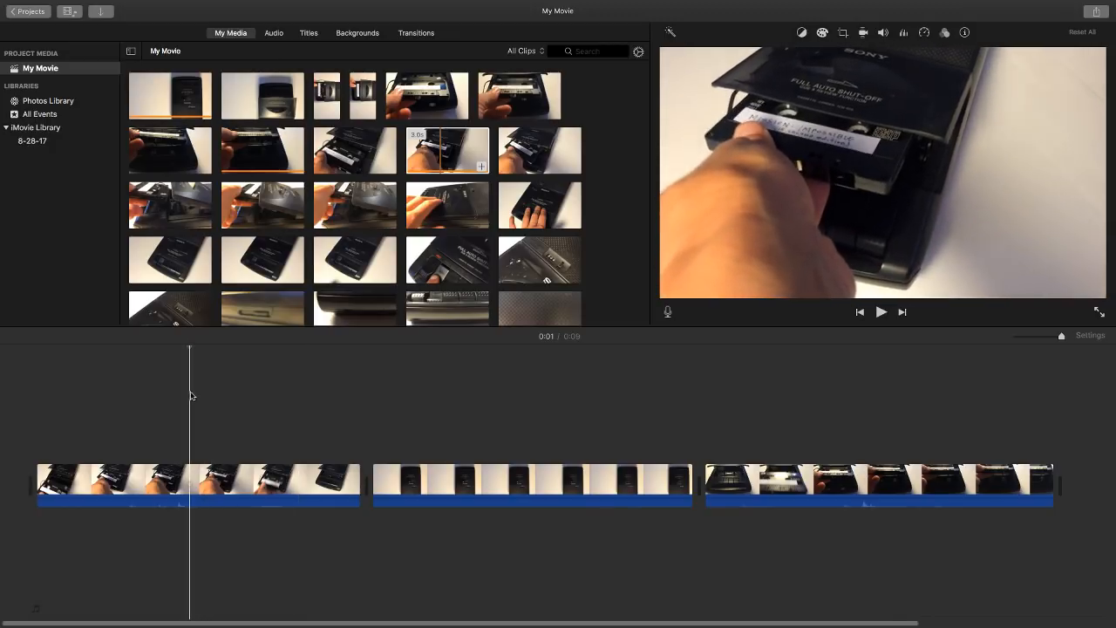
mouse_move(194, 2)
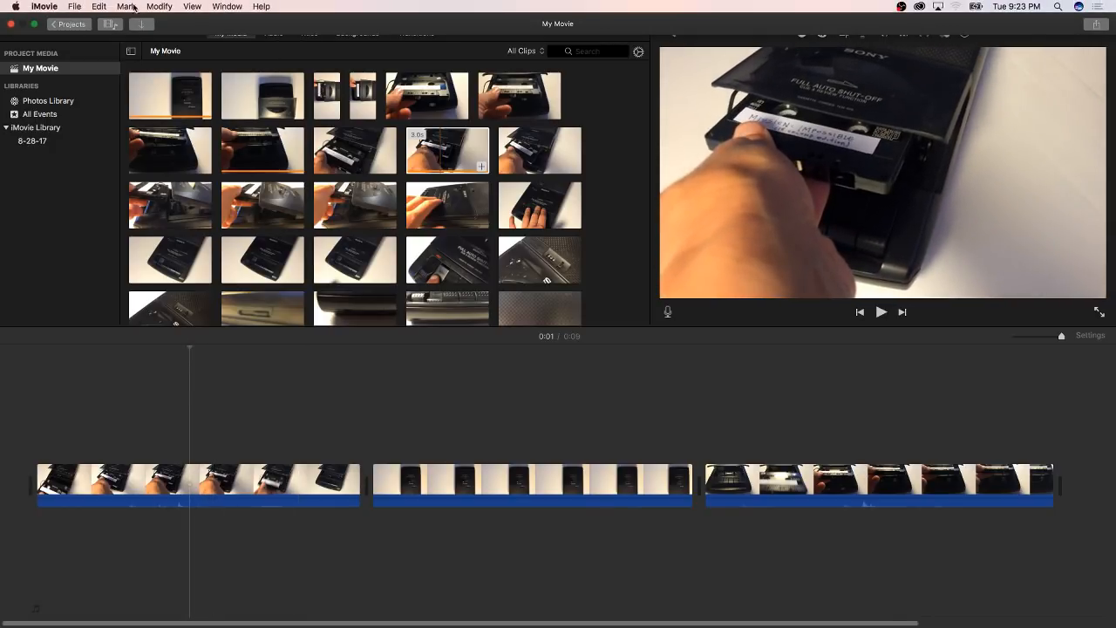
click(158, 7)
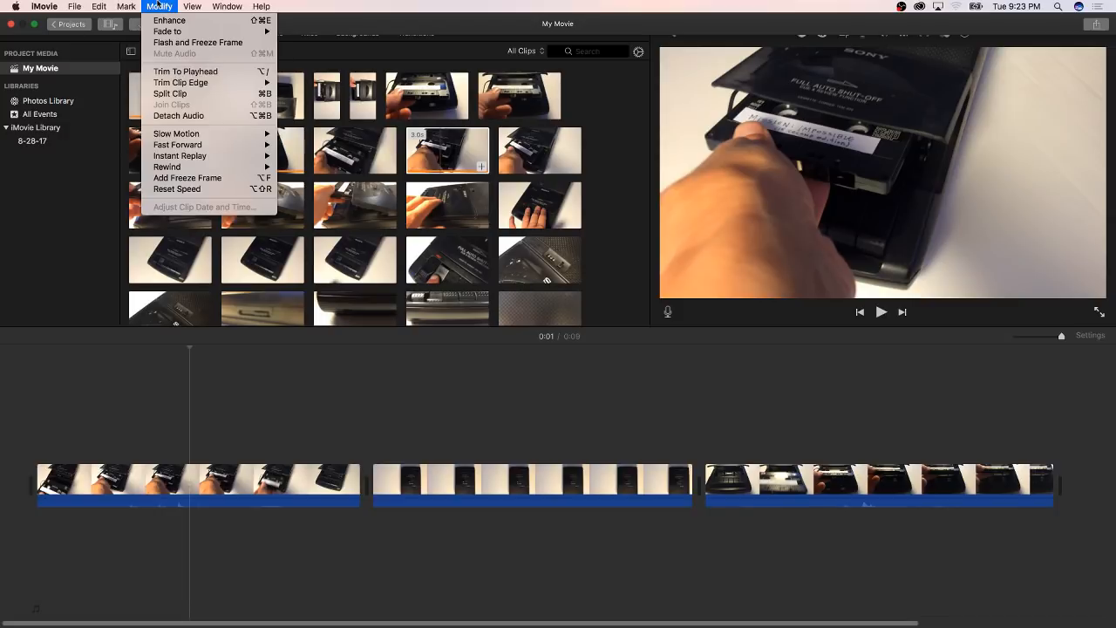
click(162, 94)
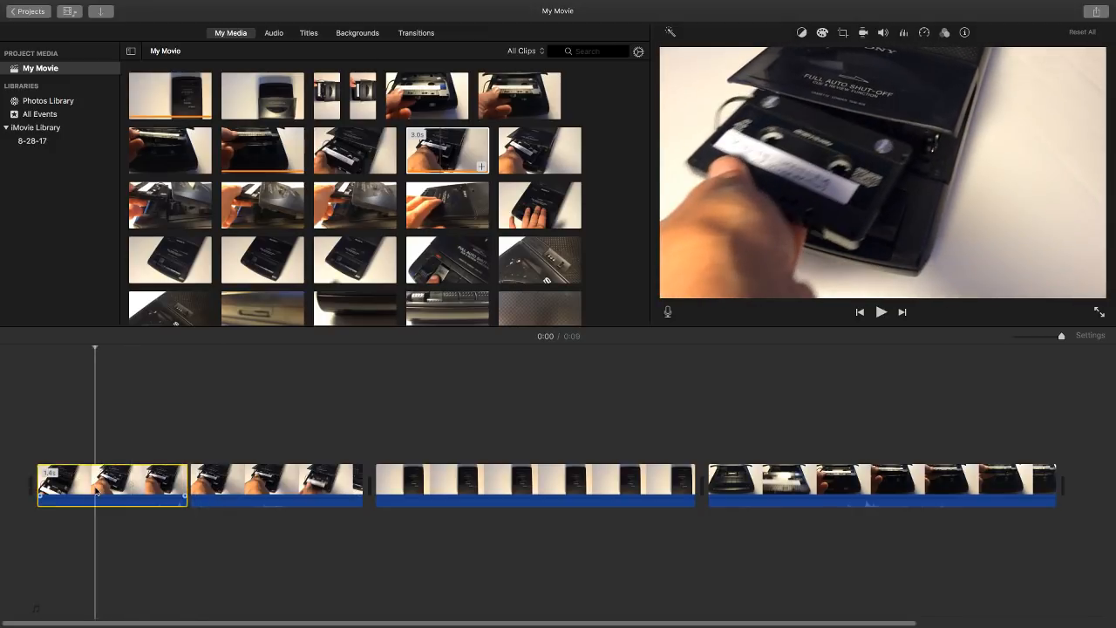
Play across the split in the first clip, then delete the split-off second part from the timeline.
click(249, 502)
click(118, 488)
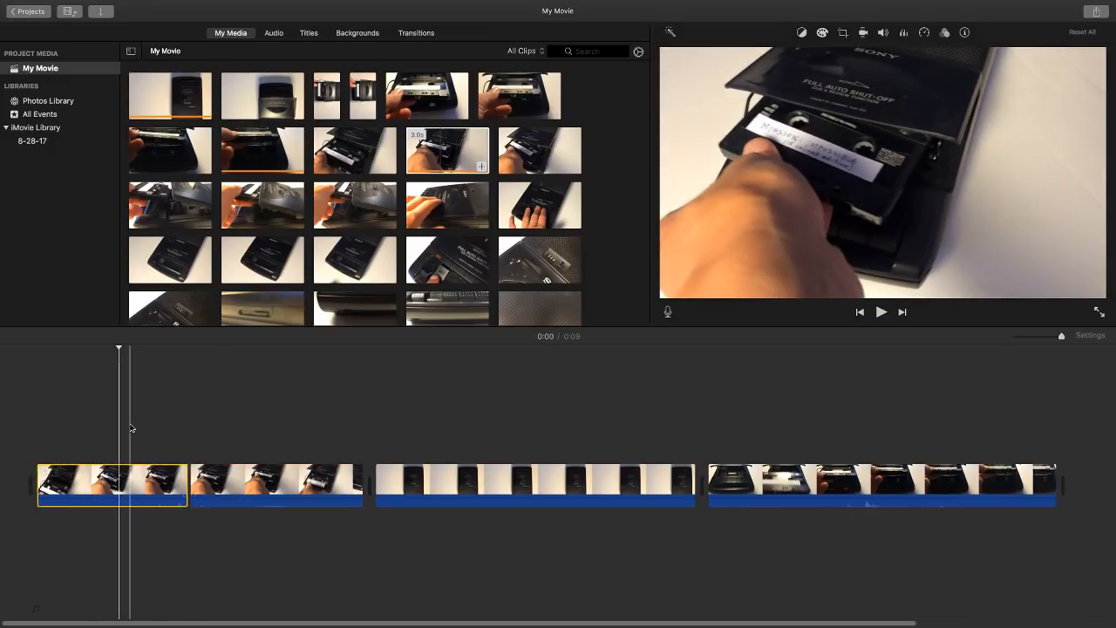
key(space)
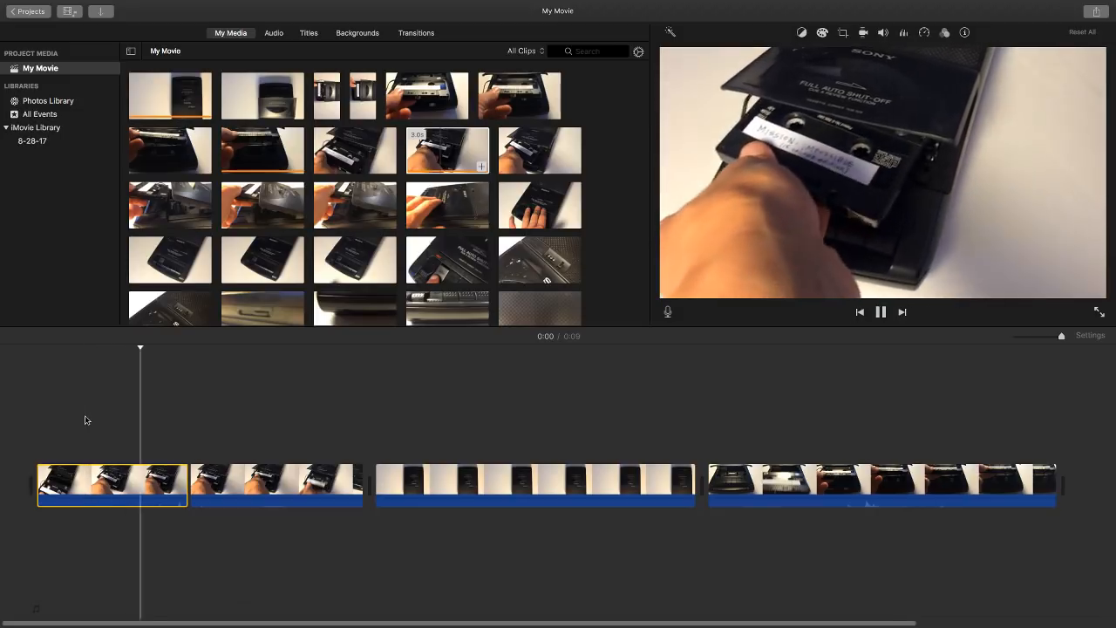
key(space)
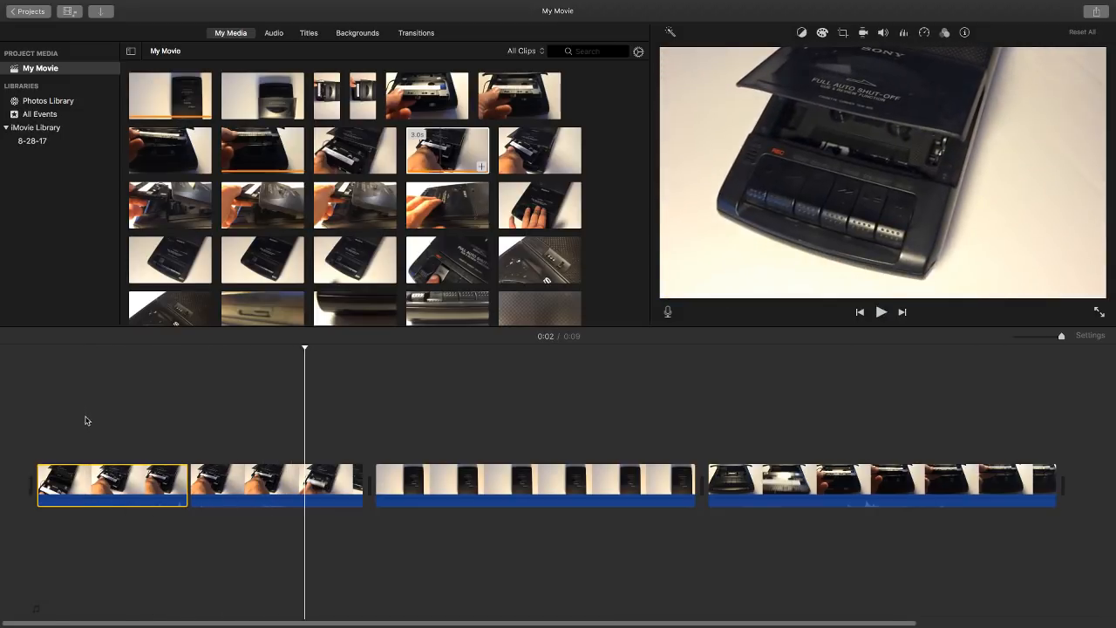
click(232, 489)
key(Delete)
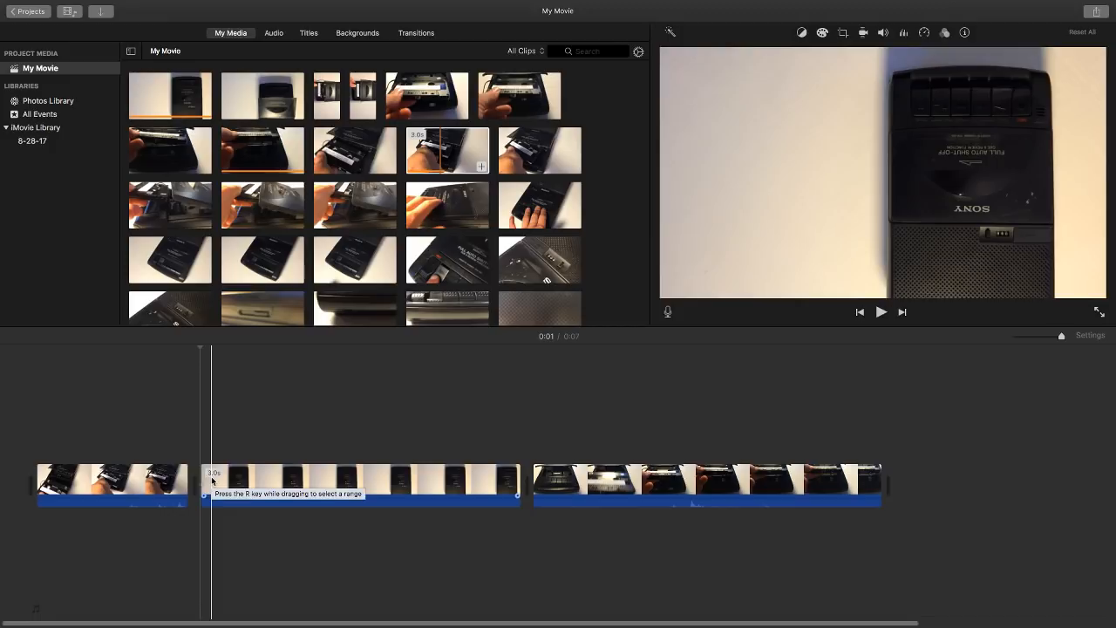
Check the remaining timeline clips, then play from the first clip into the second and pause.
click(296, 481)
click(555, 483)
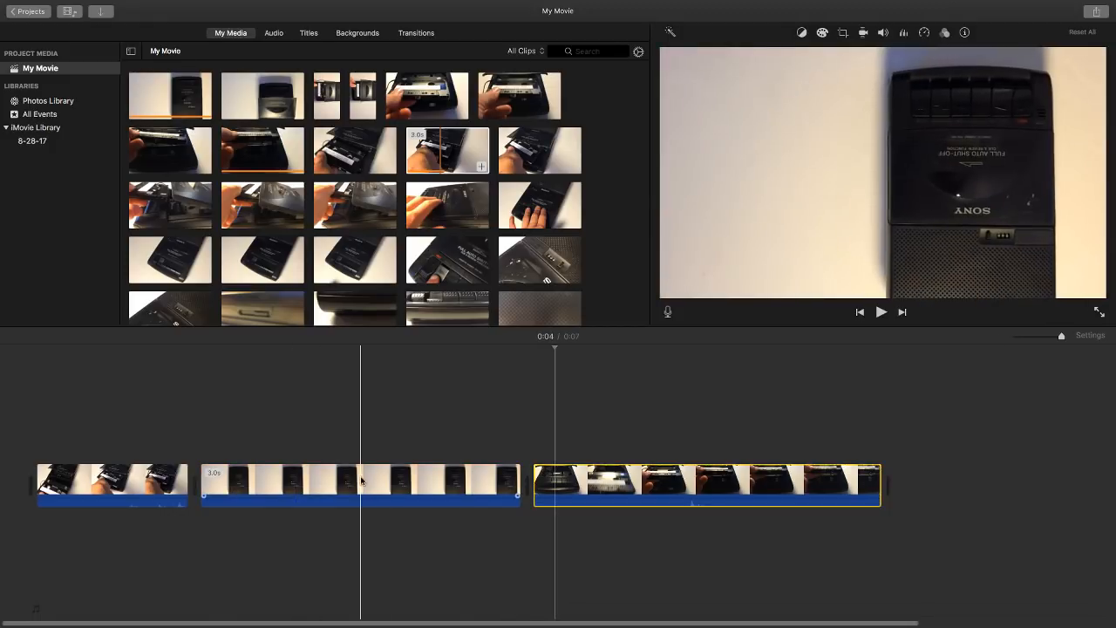
click(324, 483)
click(410, 484)
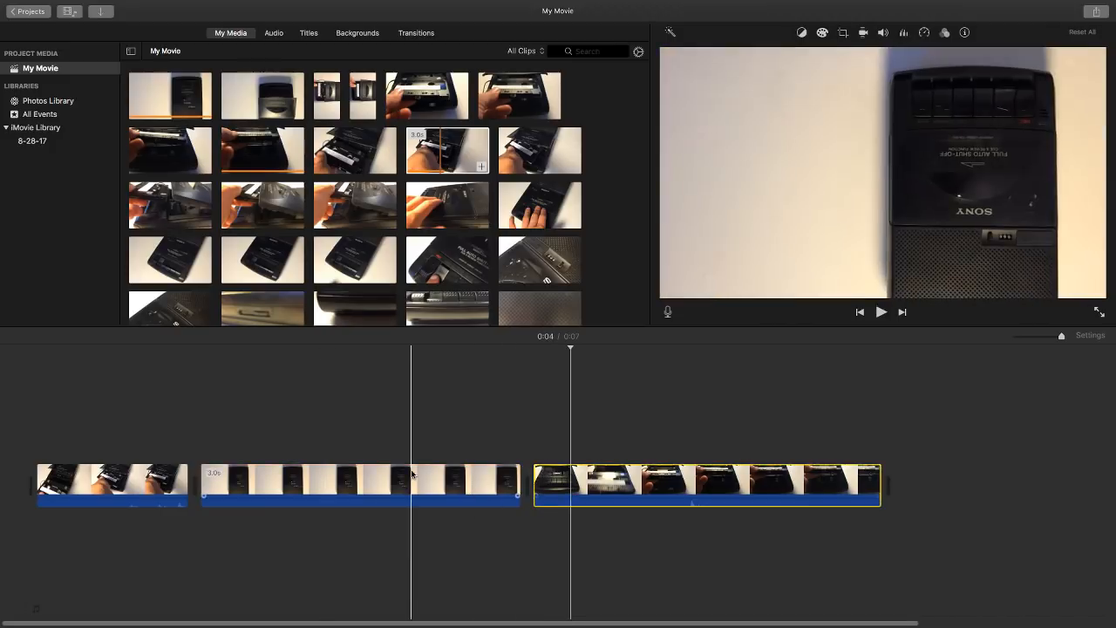
click(142, 478)
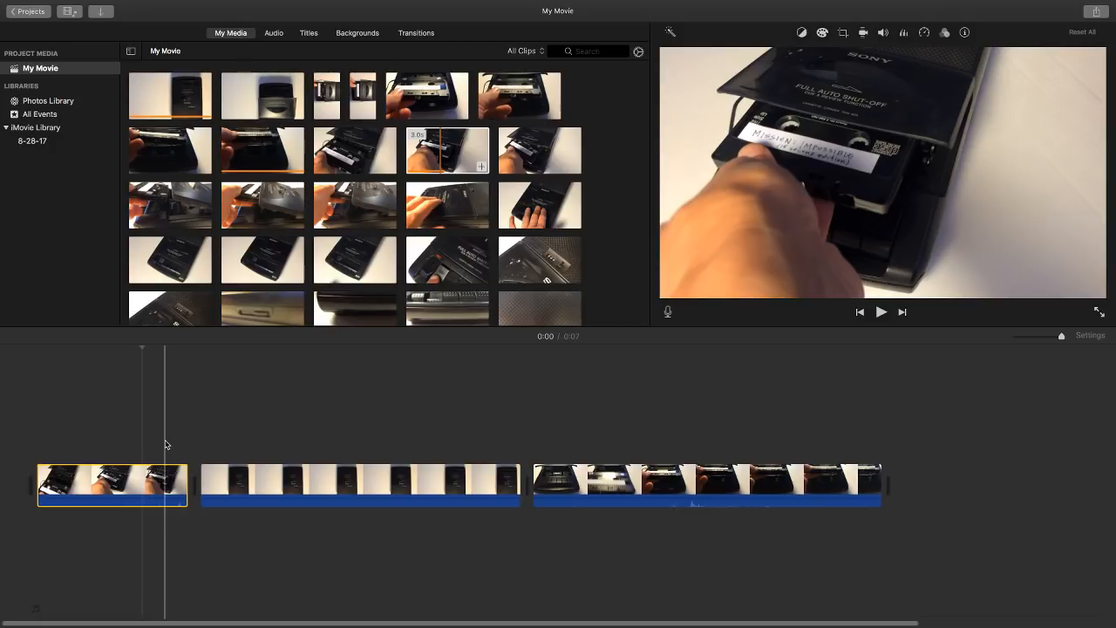
key(space)
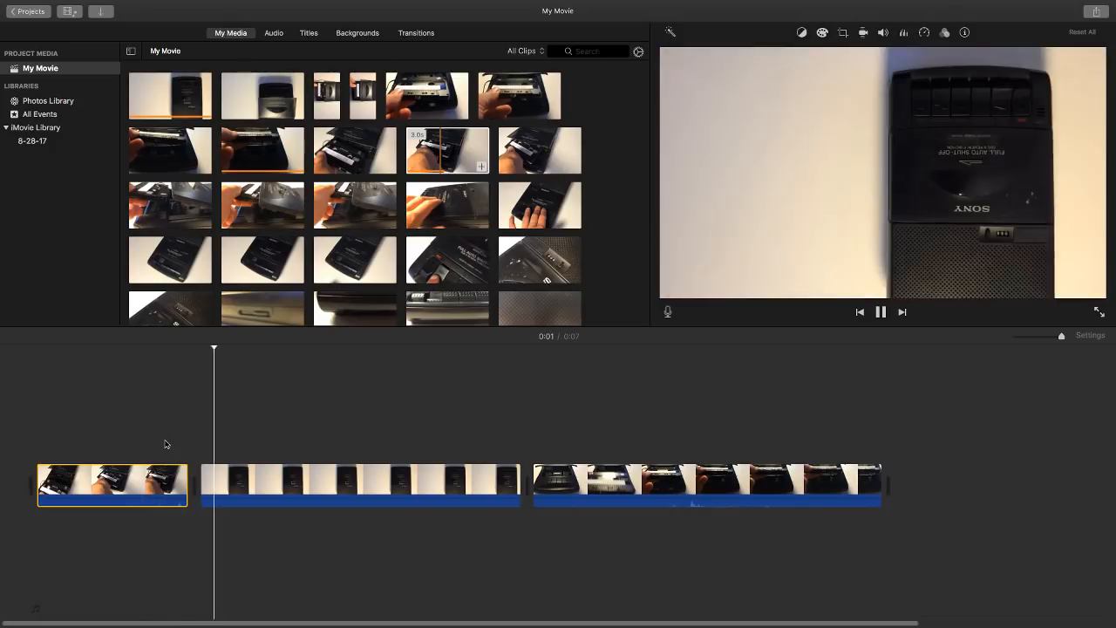
key(space)
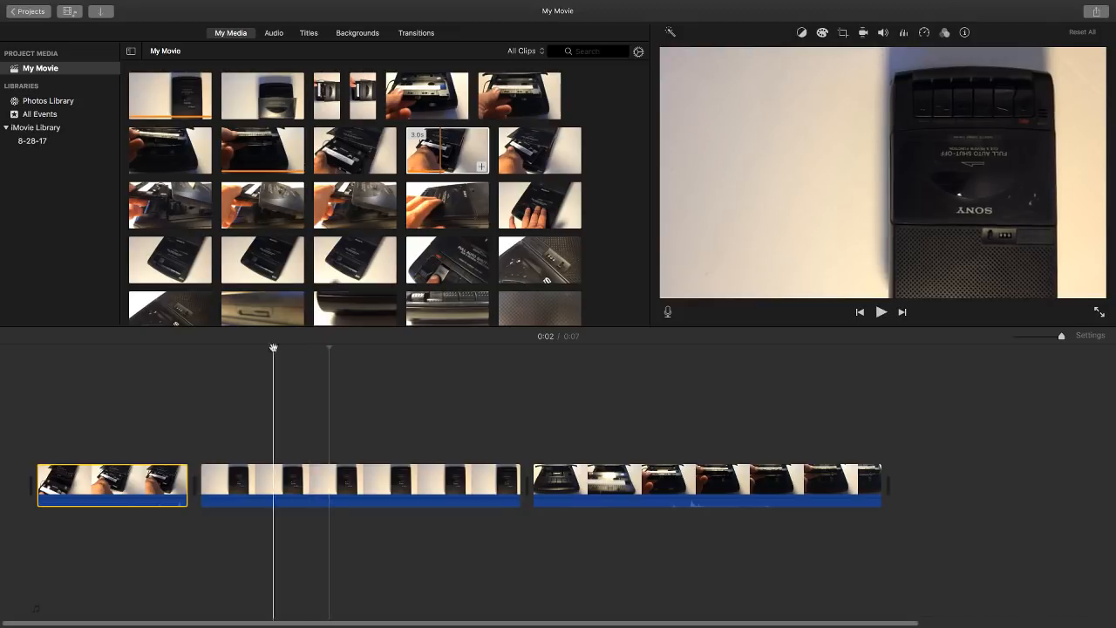
Replay the cut from the middle of the first clip, then return the playhead near that clip's end.
click(107, 370)
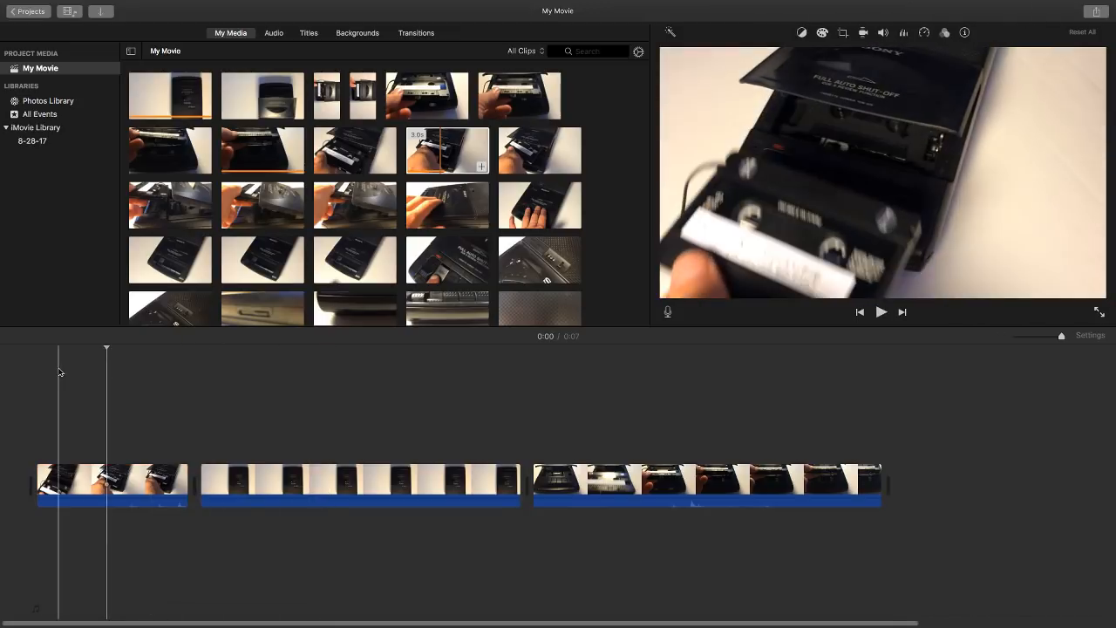
key(space)
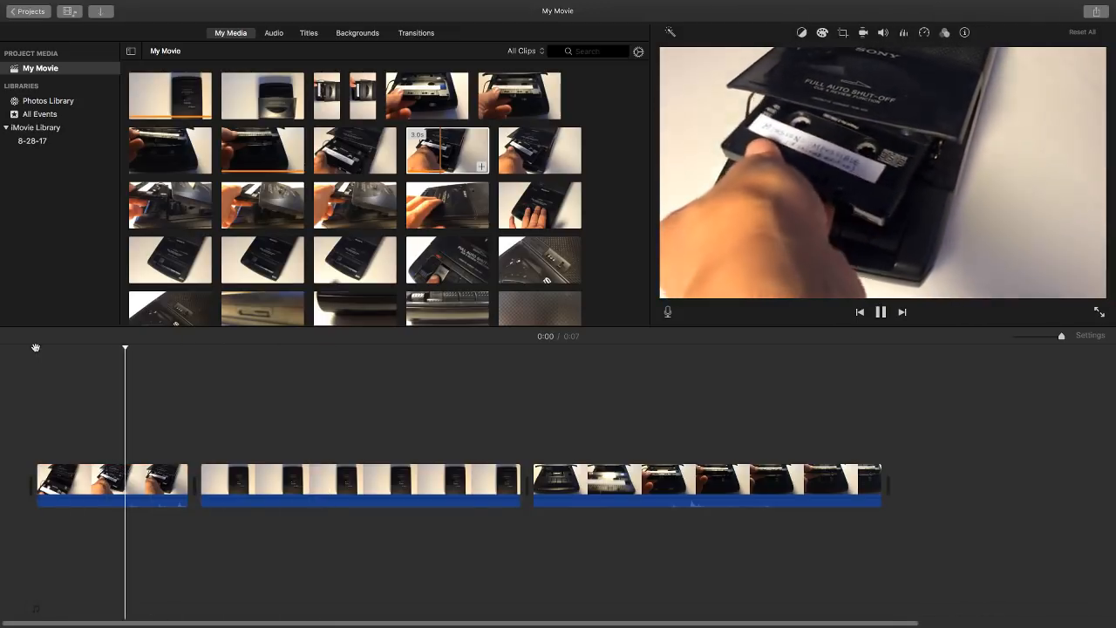
key(space)
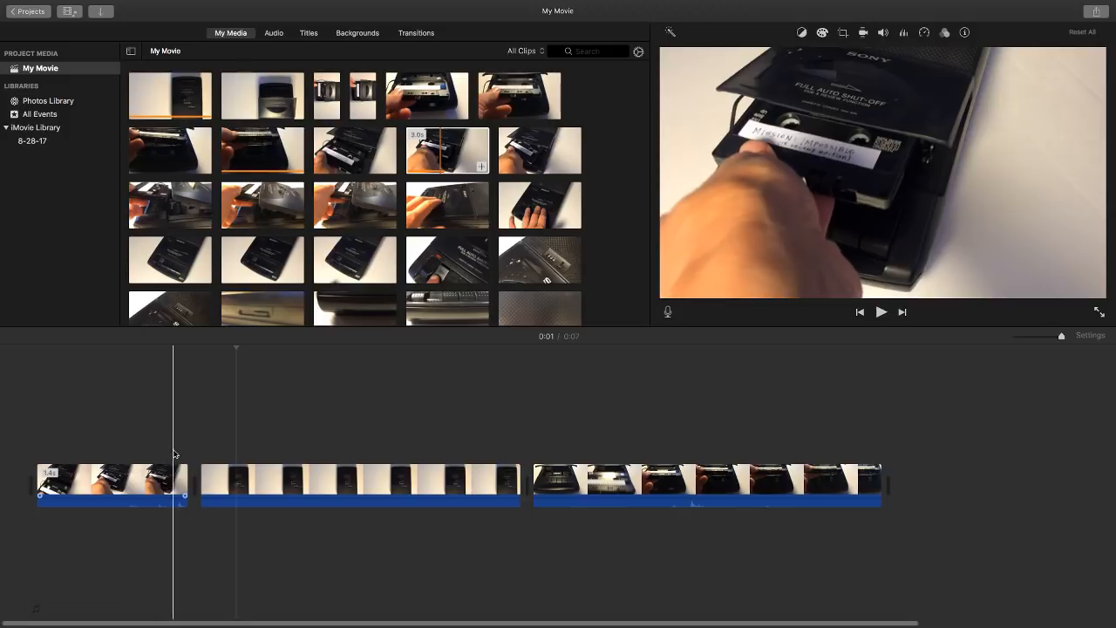
click(158, 404)
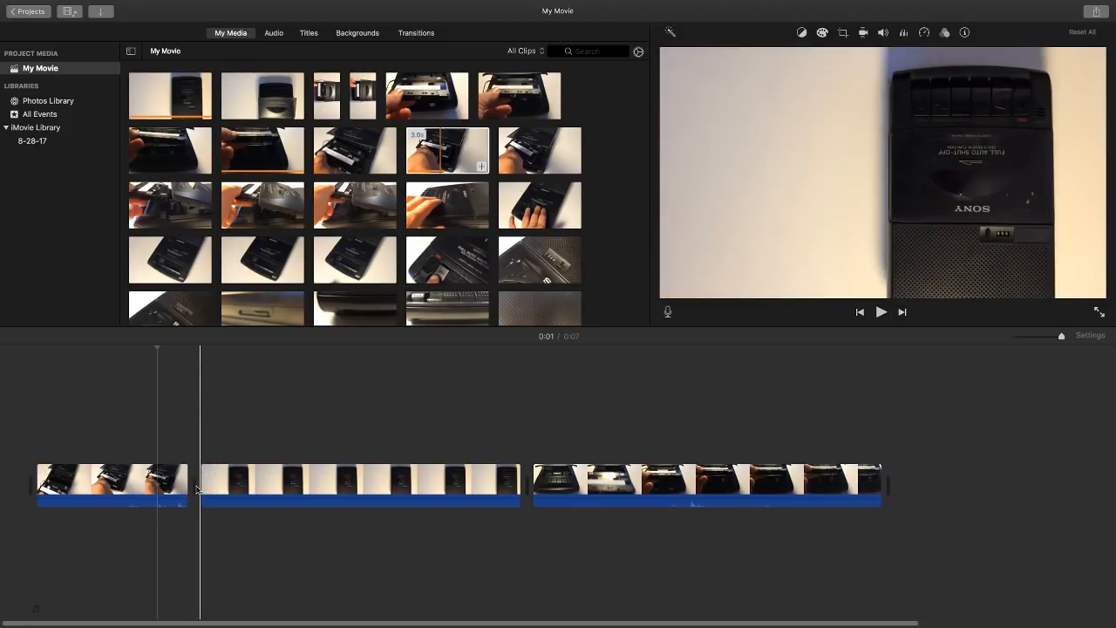
In the Precision Editor, trim the first clip's end to about 0.8 s and the second clip's start to leave about 1.4 s.
double_click(198, 490)
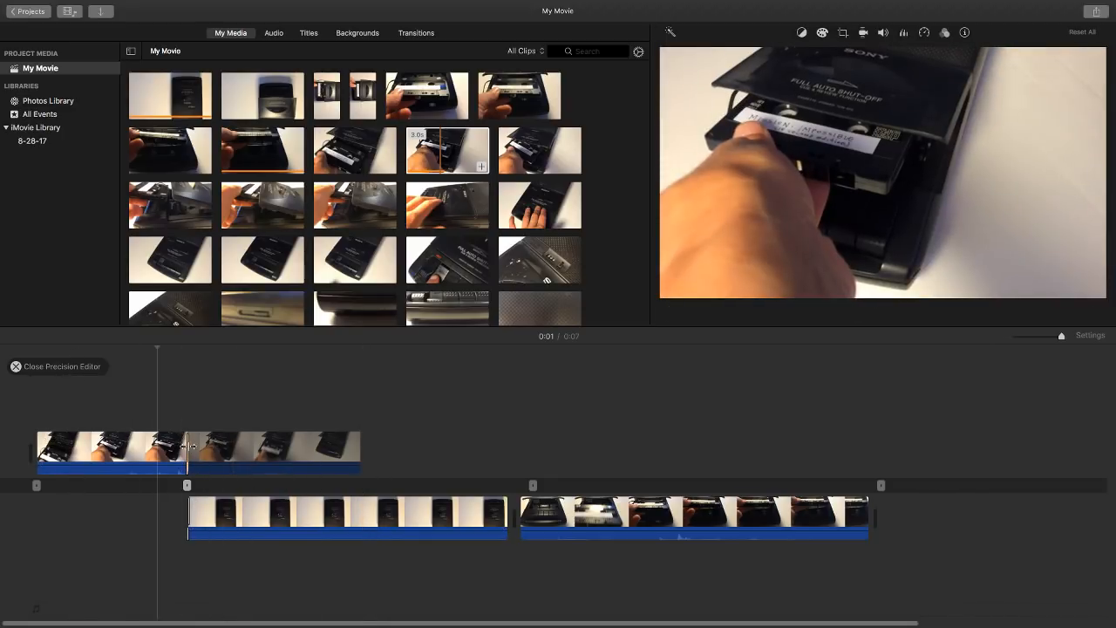
click(190, 447)
drag(164, 448, 127, 453)
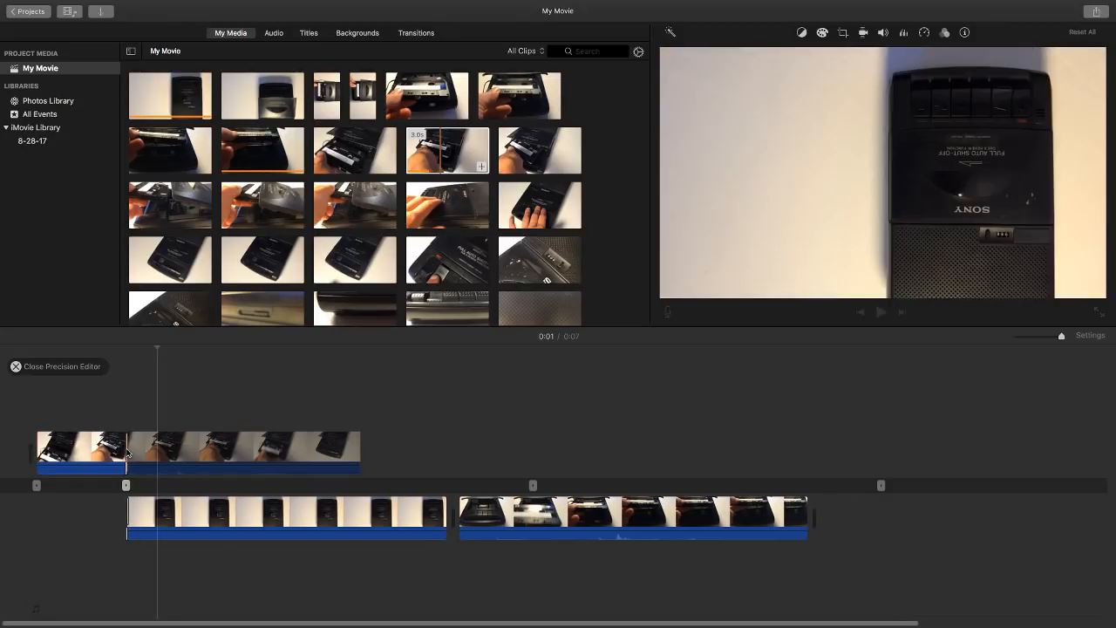
click(207, 520)
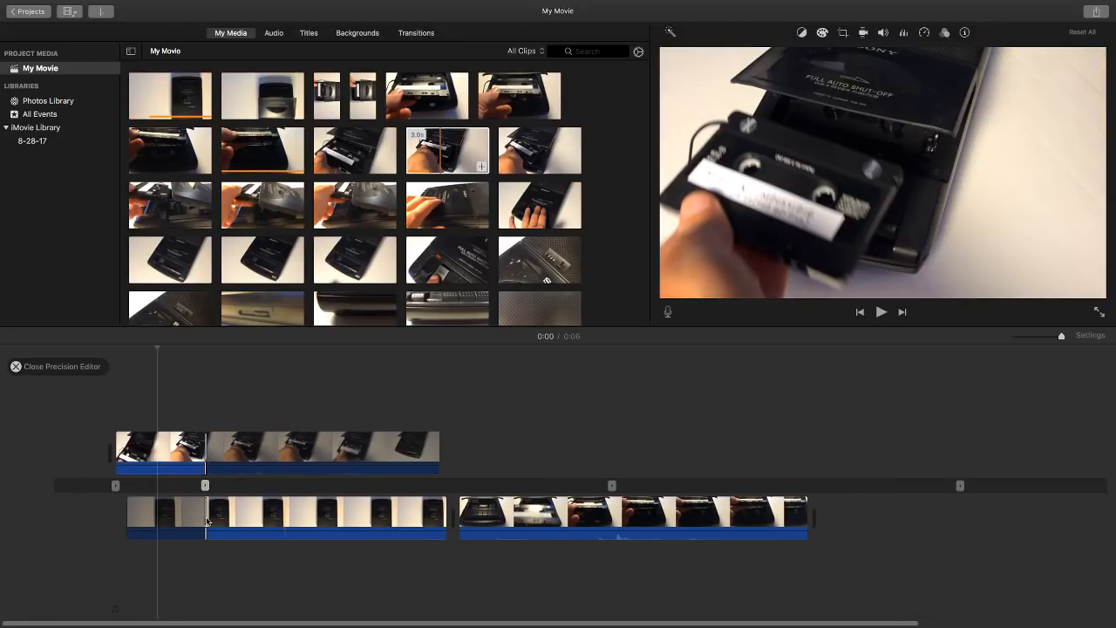
drag(247, 516, 297, 518)
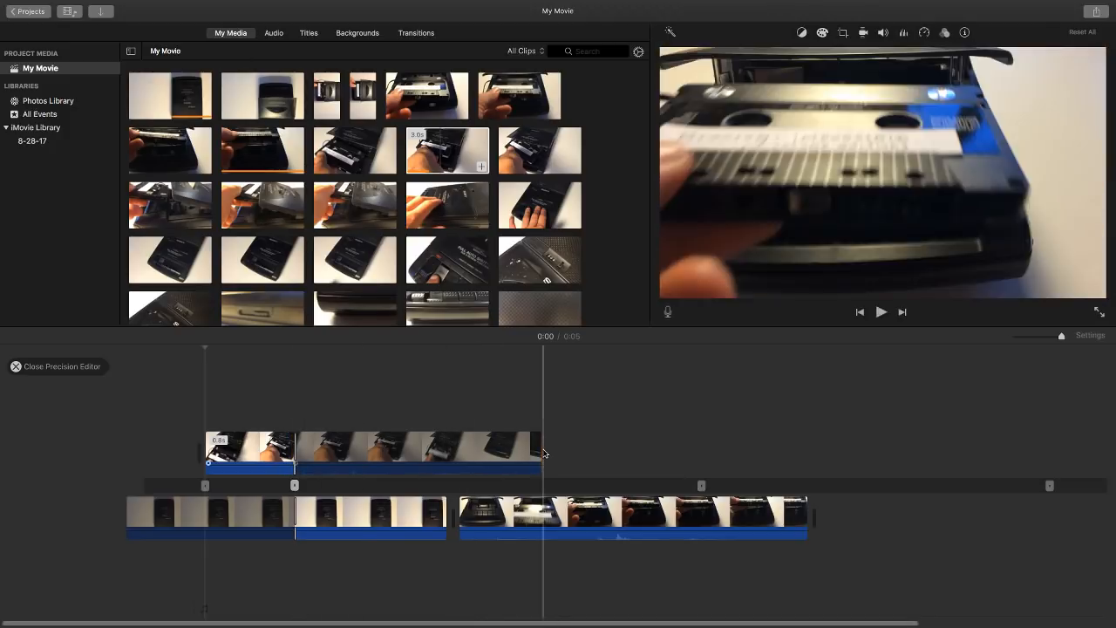
mouse_move(284, 452)
mouse_down()
mouse_move(262, 451)
mouse_move(351, 448)
mouse_move(292, 453)
mouse_up()
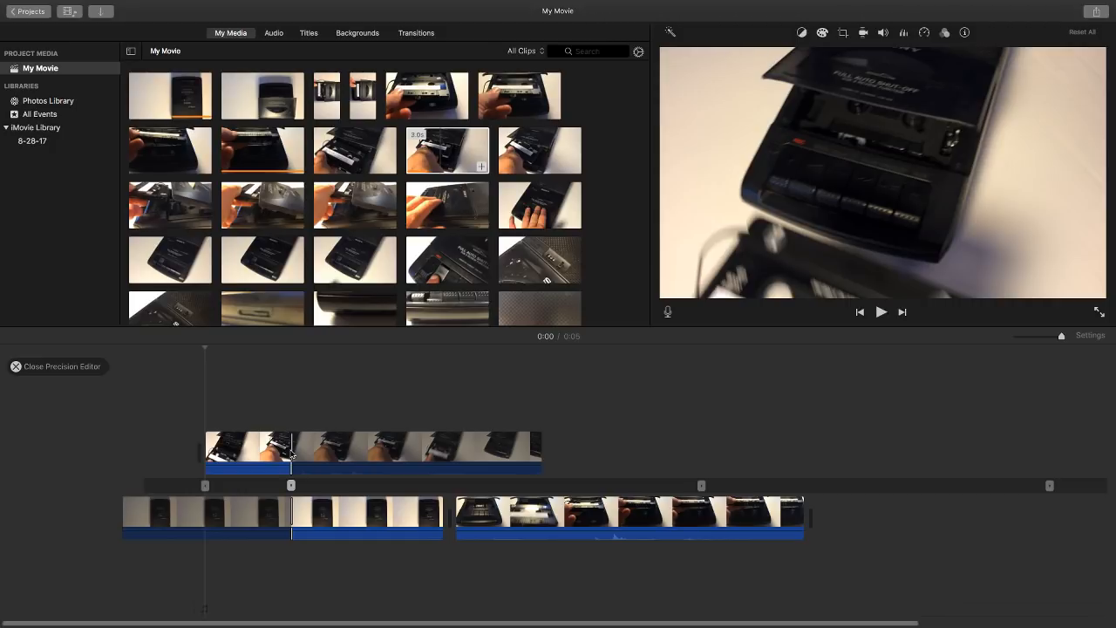
mouse_move(292, 454)
mouse_down()
mouse_move(324, 460)
mouse_move(293, 460)
mouse_up()
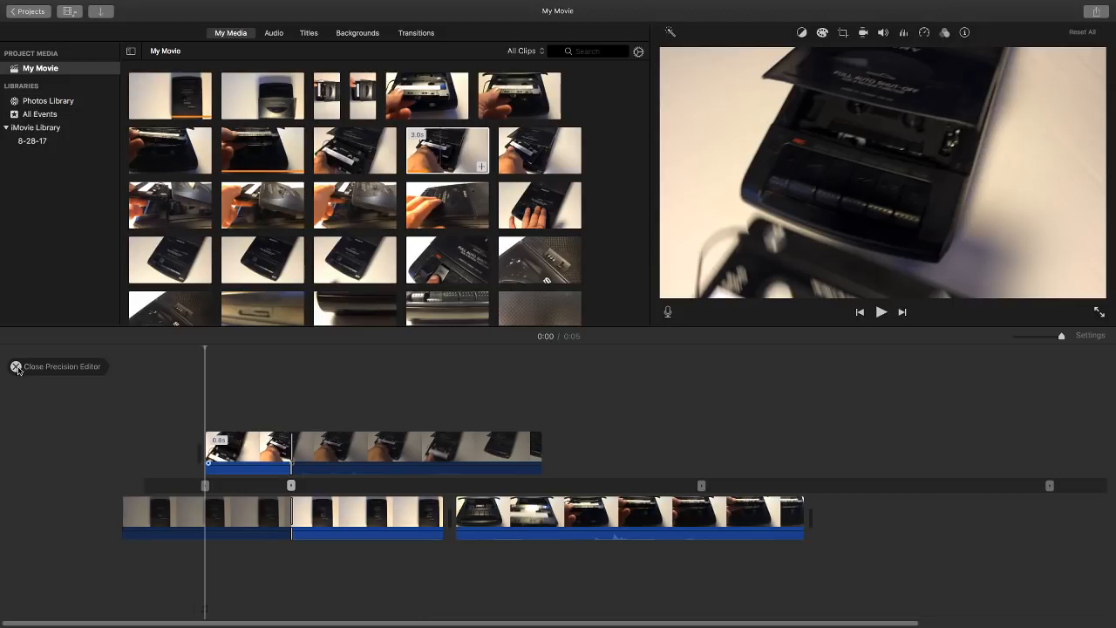
click(15, 367)
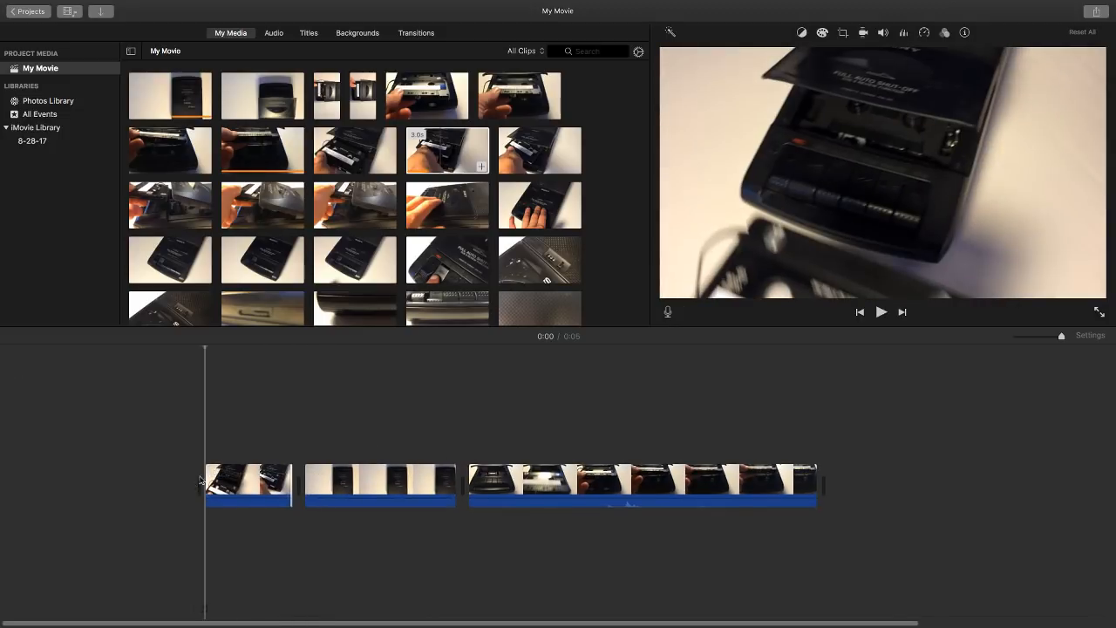
Play the trimmed cut from the start of the first clip, then place the playhead inside the second clip.
key(space)
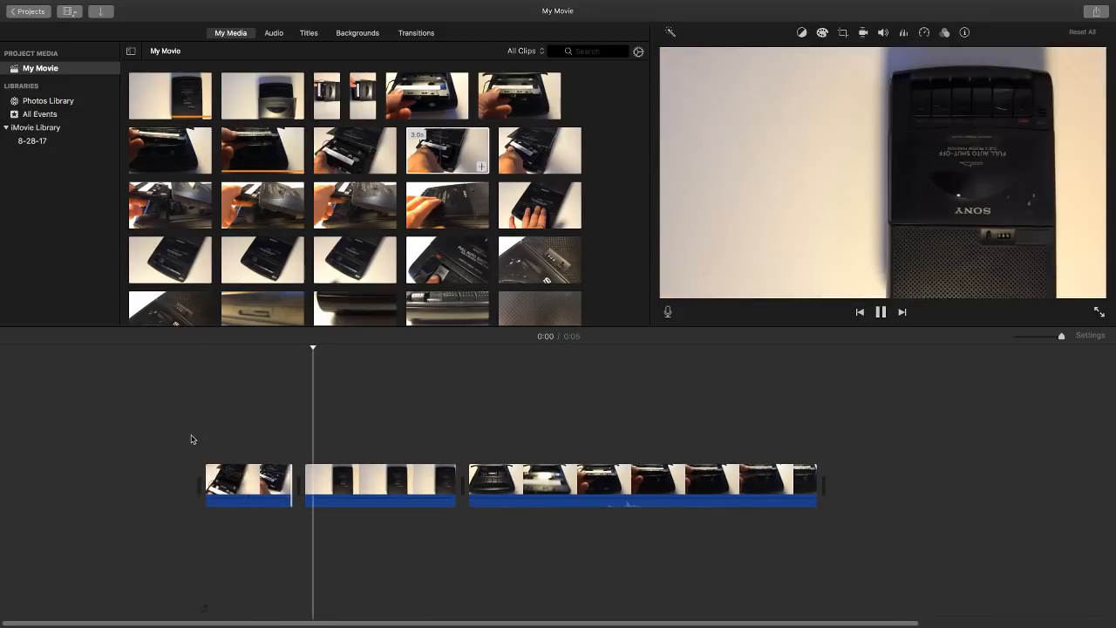
key(space)
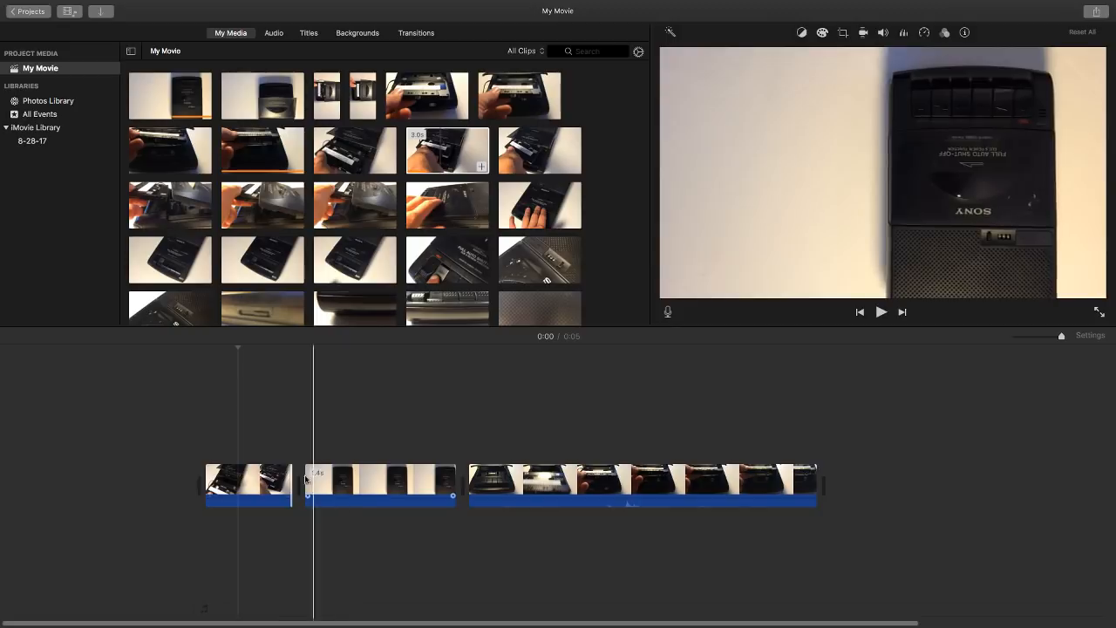
click(373, 483)
click(343, 486)
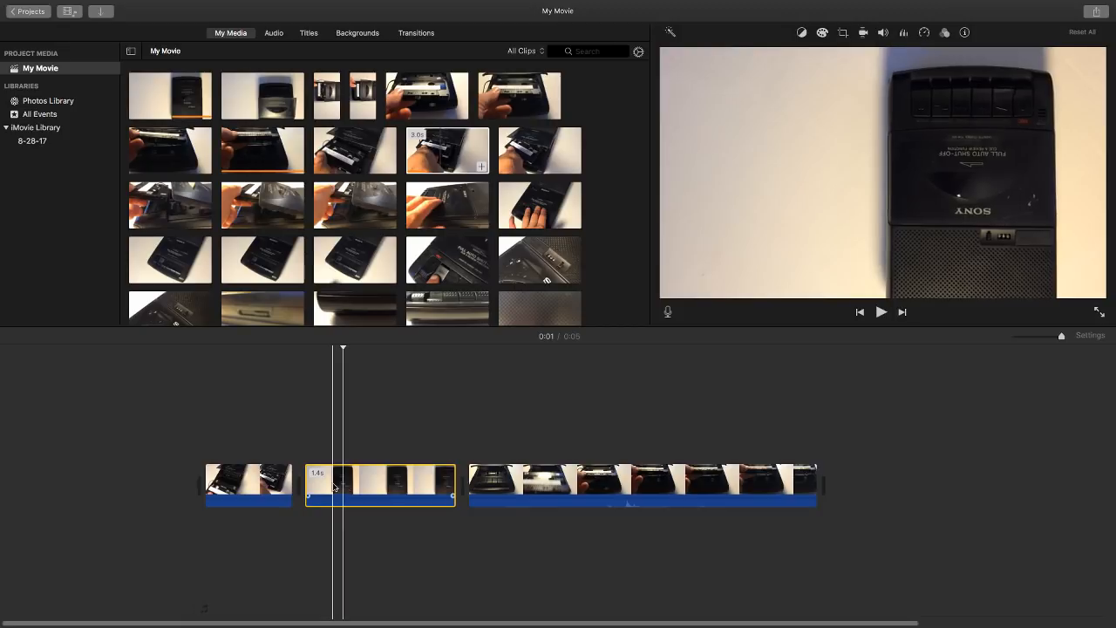
Extend the first clip's end to about 1.1 s using the Precision Editor at the first cut.
double_click(299, 486)
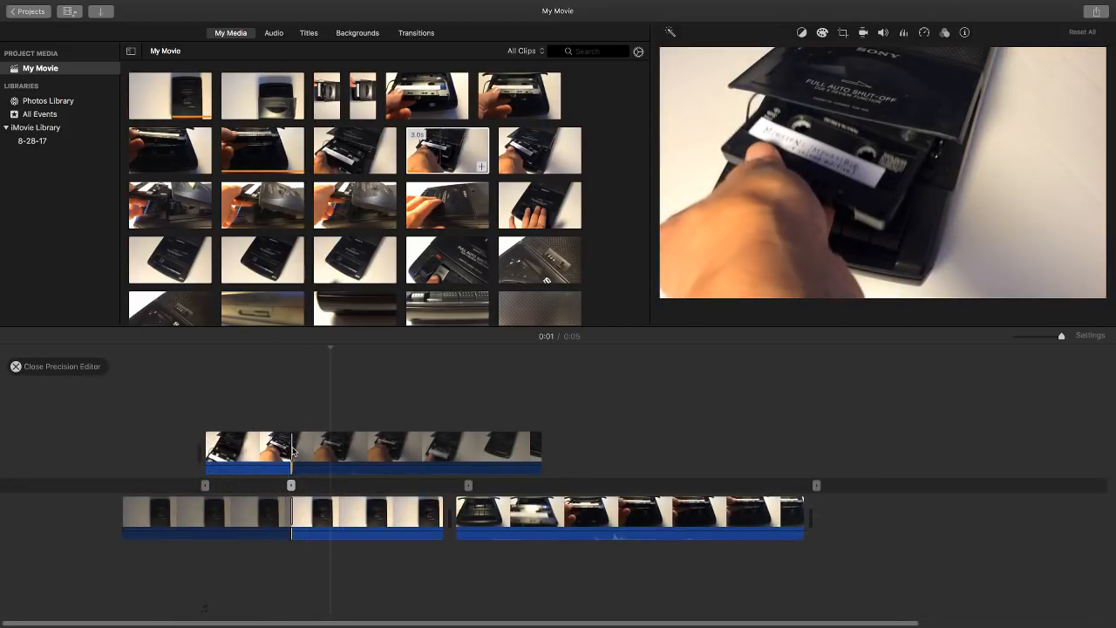
drag(291, 452, 319, 451)
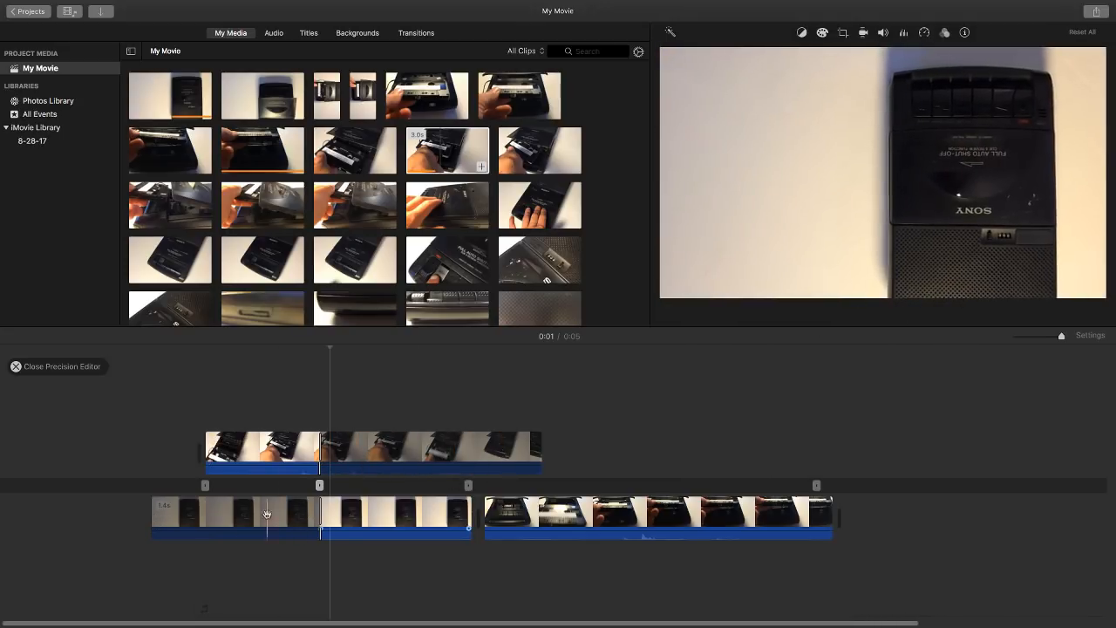
click(15, 366)
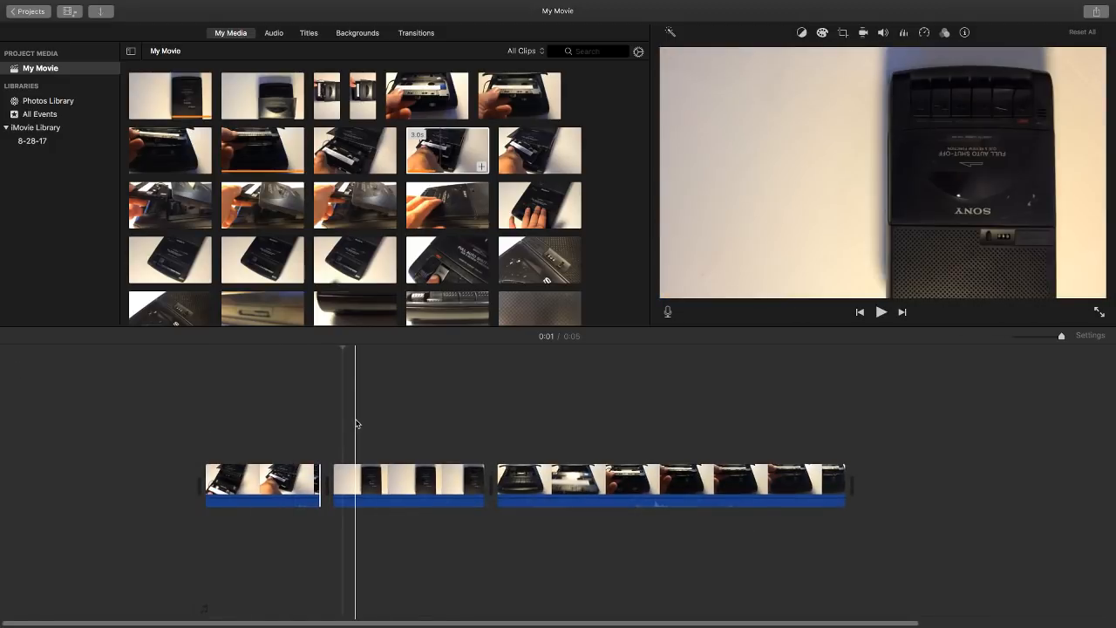
Play the adjusted timeline, then replay from the second clip and pause in the second half of the third.
key(space)
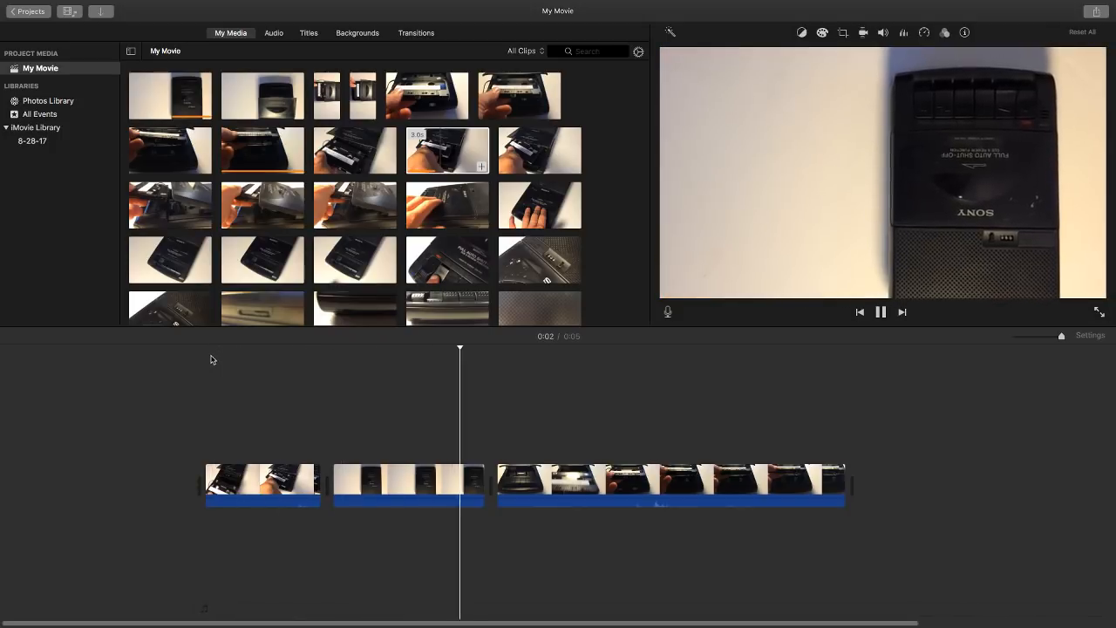
key(space)
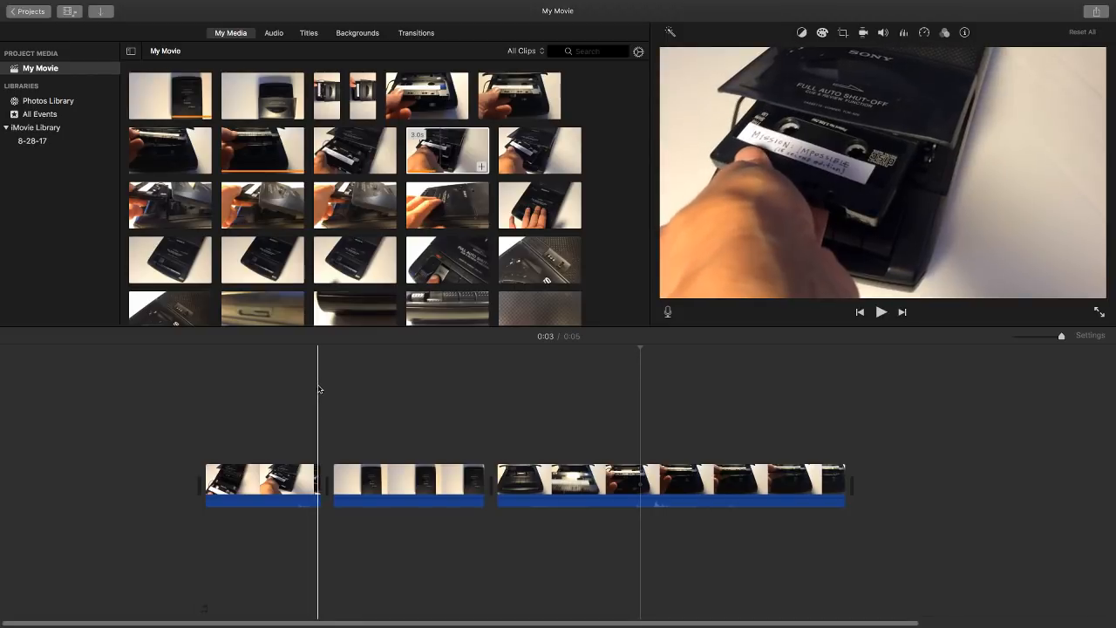
click(403, 485)
click(426, 406)
key(space)
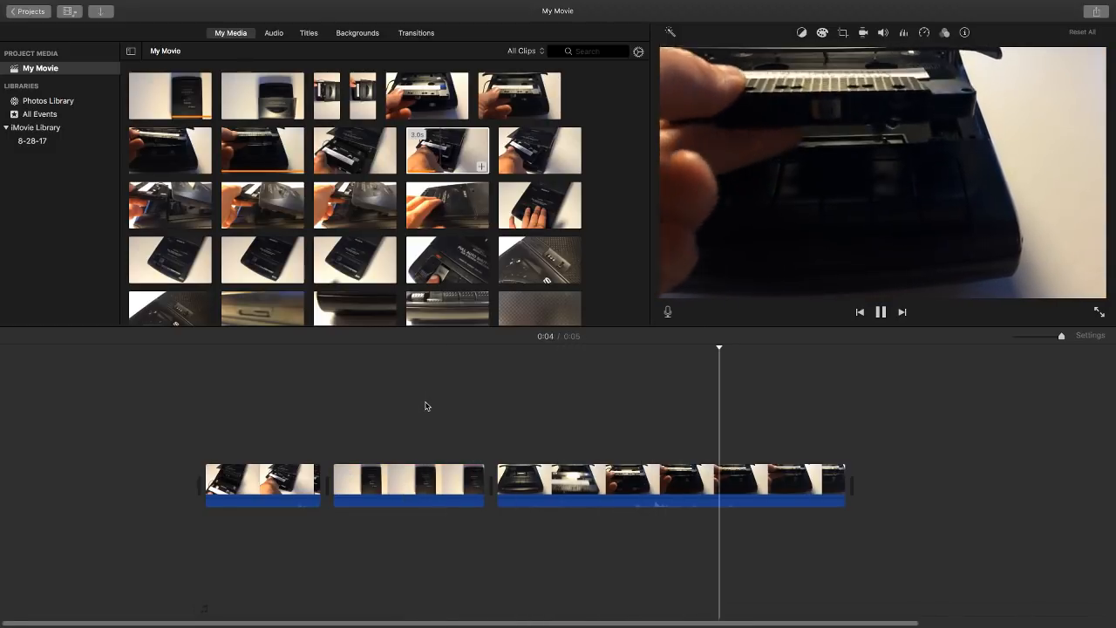
key(space)
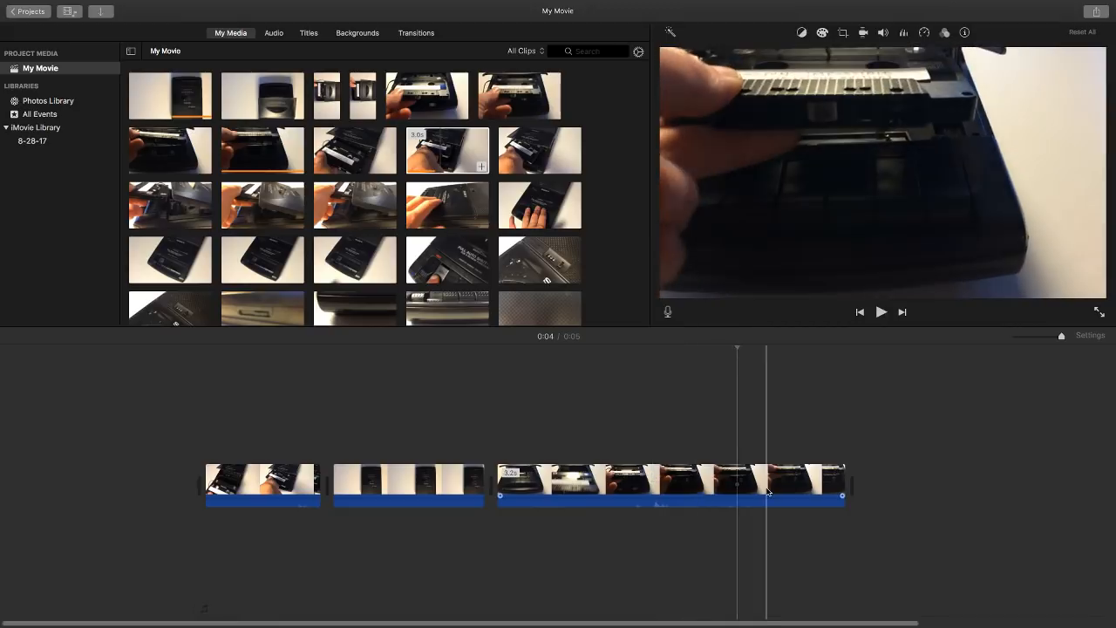
Split the third clip about 1.6 s from its start and delete the part after the split.
click(711, 484)
click(674, 420)
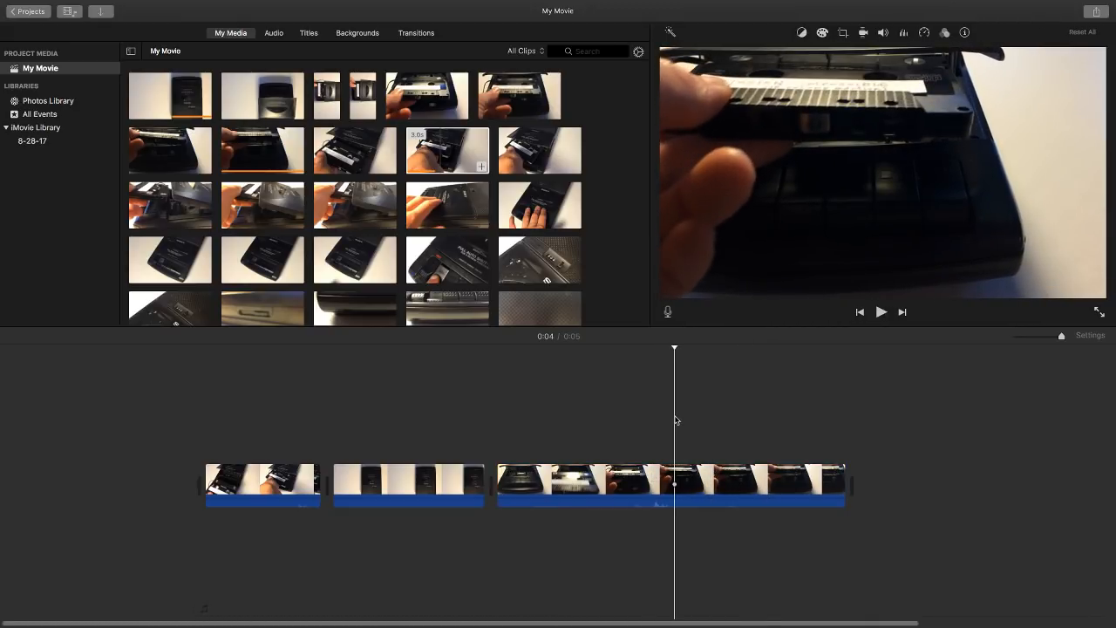
key(super+b)
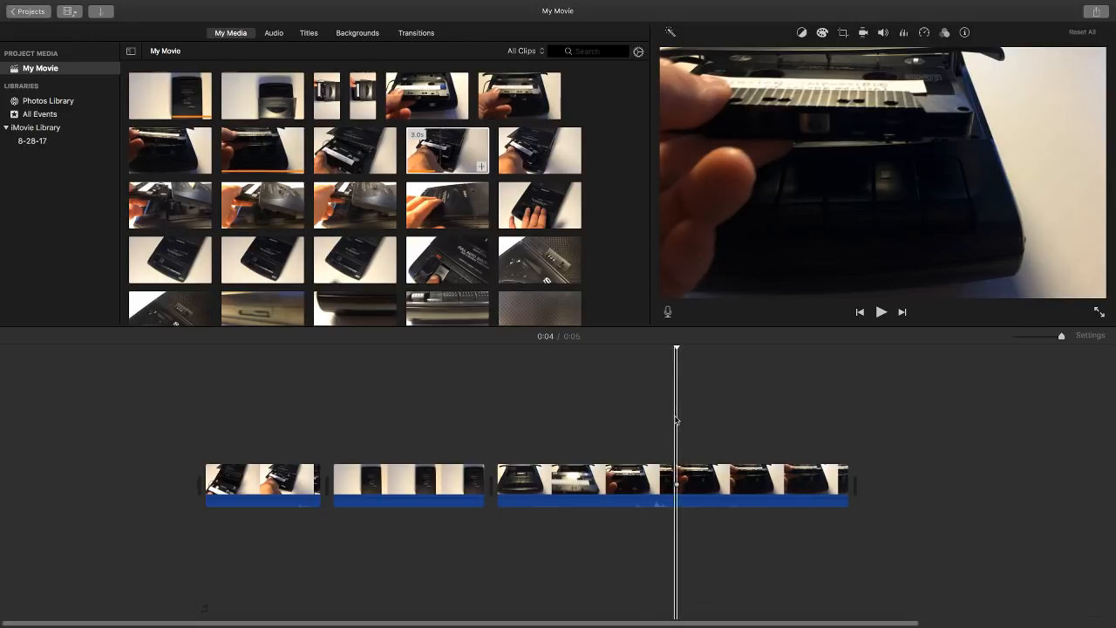
click(726, 494)
key(Delete)
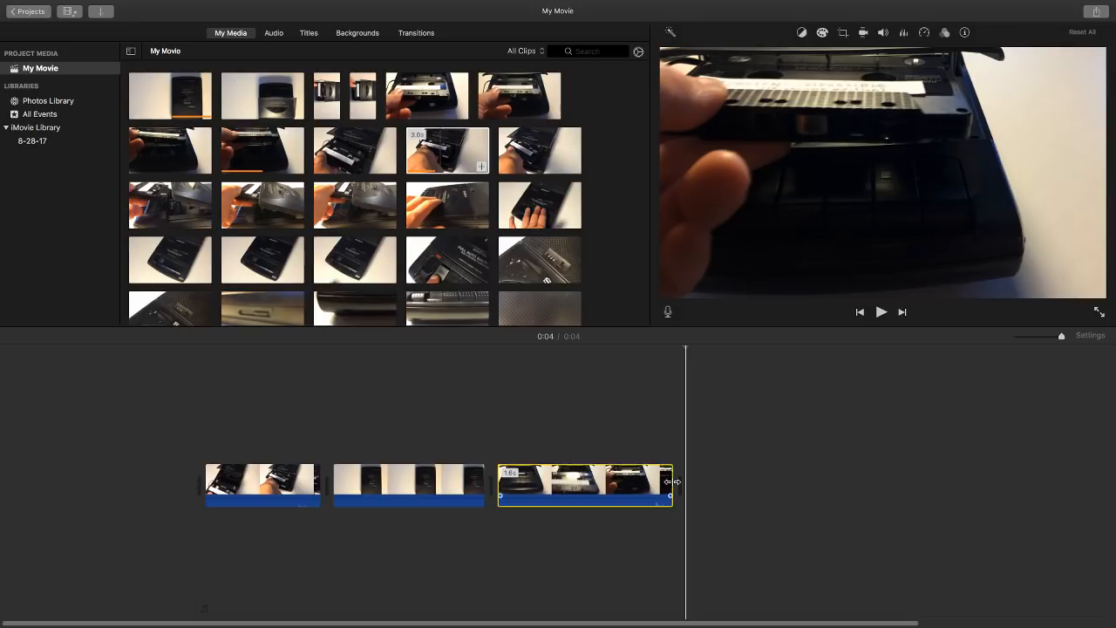
Trim a few frames off the third clip's end and a short piece off its start directly in the timeline.
mouse_move(672, 481)
mouse_down()
mouse_move(573, 484)
mouse_move(669, 483)
mouse_up()
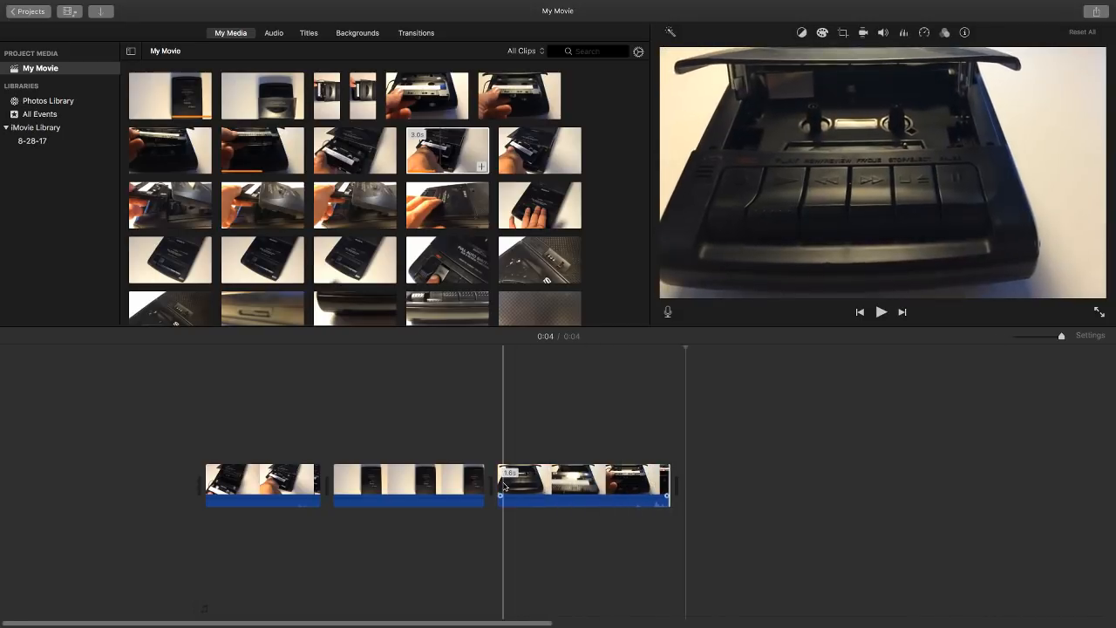
mouse_move(498, 484)
mouse_down()
mouse_move(555, 479)
mouse_move(513, 481)
mouse_up()
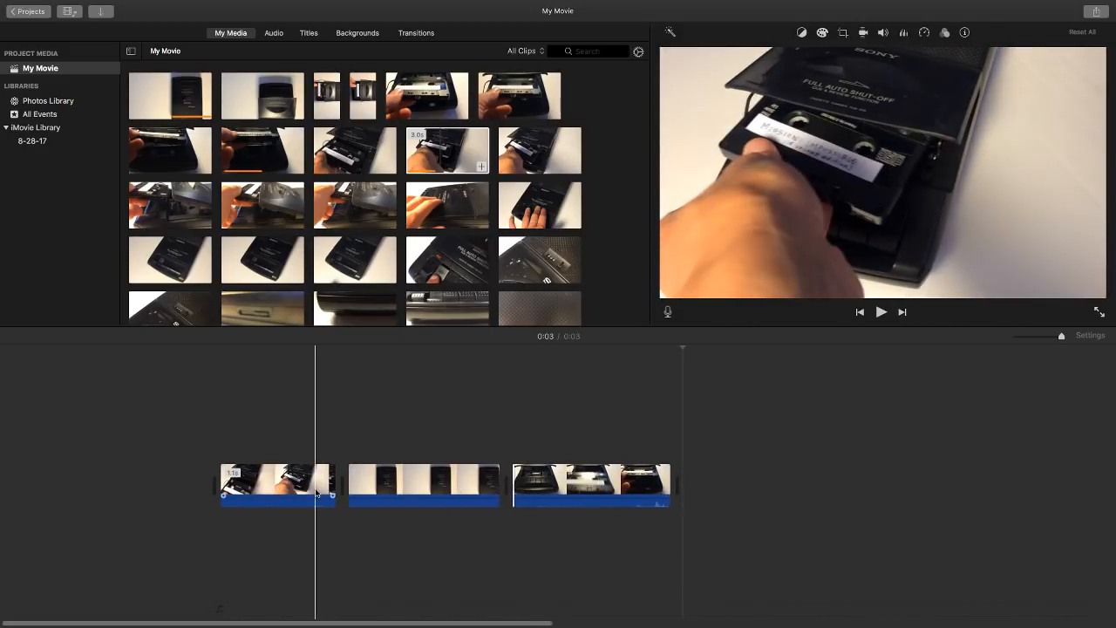
Trim the start of the second timeline clip to about 1.3 s, then play the movie from the beginning.
mouse_move(352, 483)
mouse_down()
mouse_move(398, 482)
mouse_move(365, 482)
mouse_move(373, 480)
mouse_up()
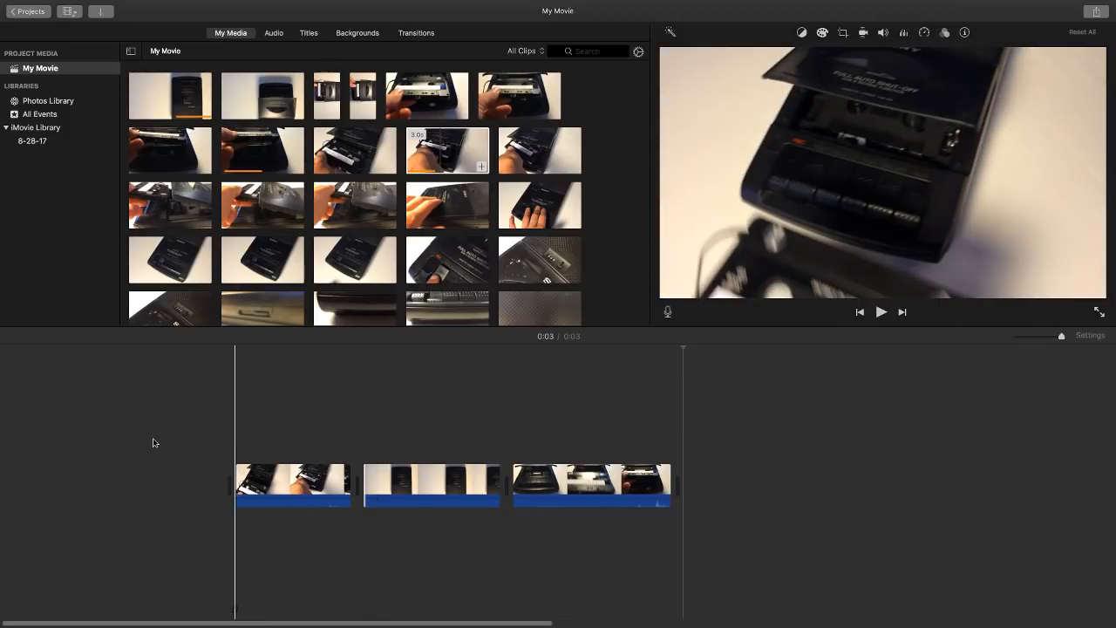
key(space)
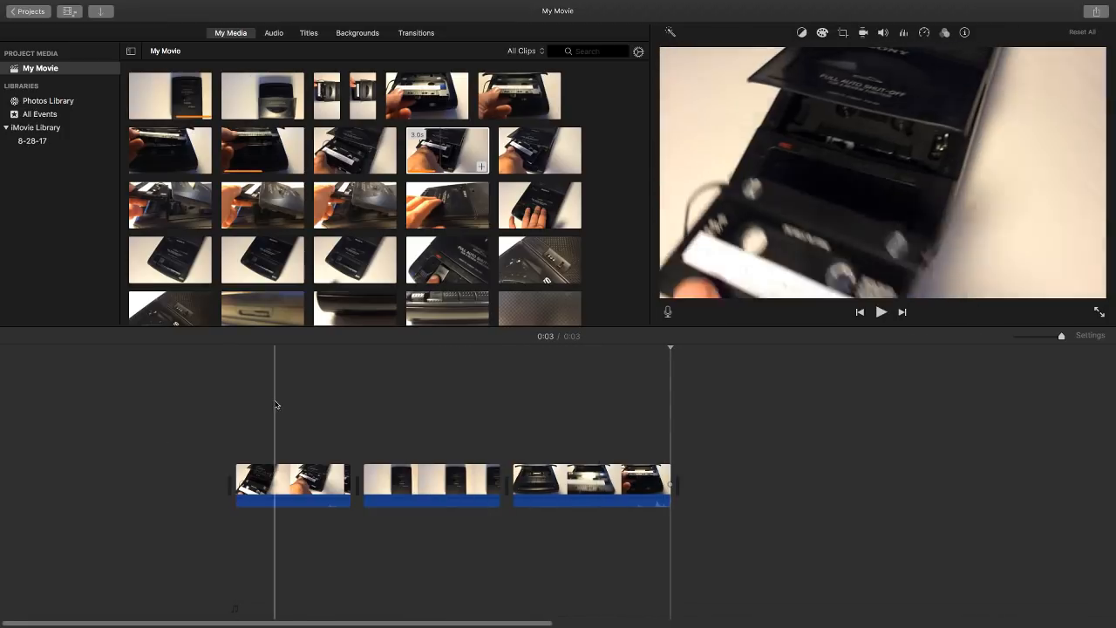
click(241, 352)
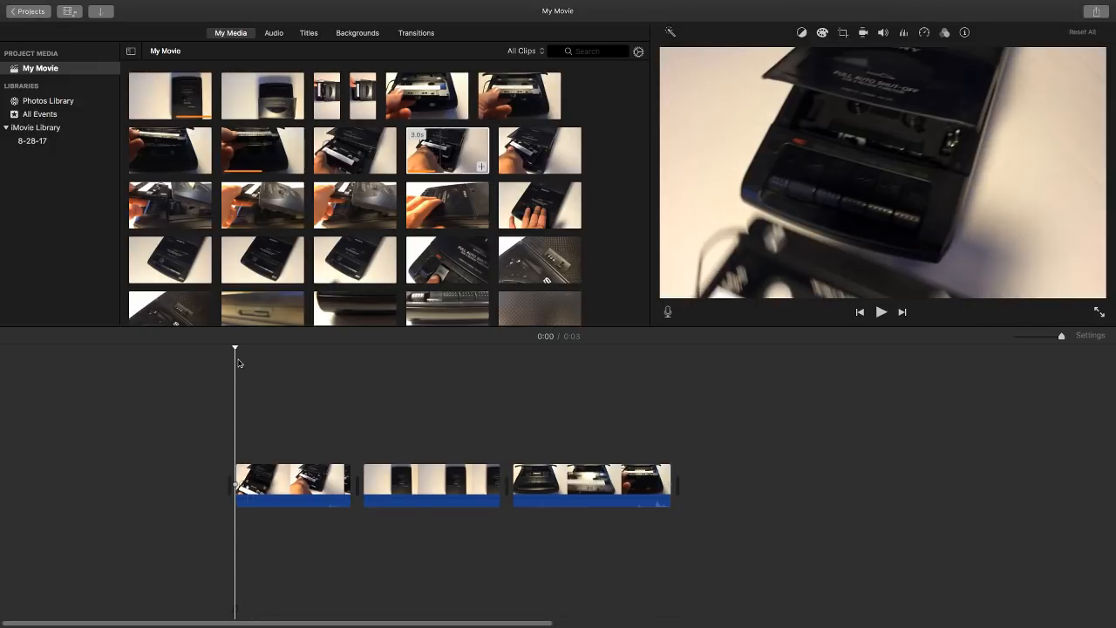
key(space)
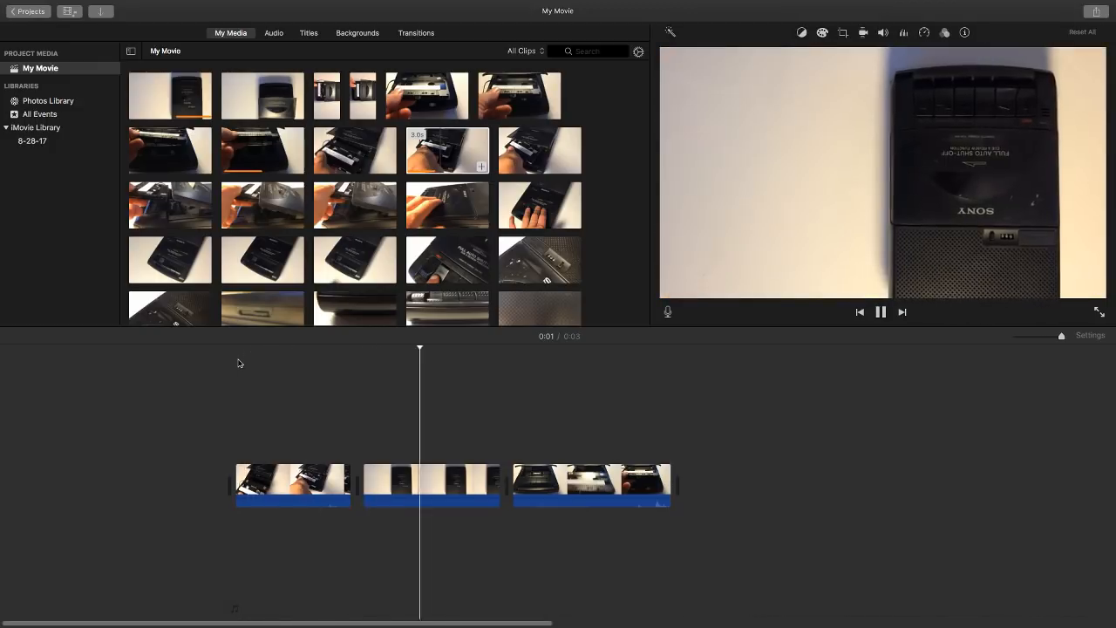
key(space)
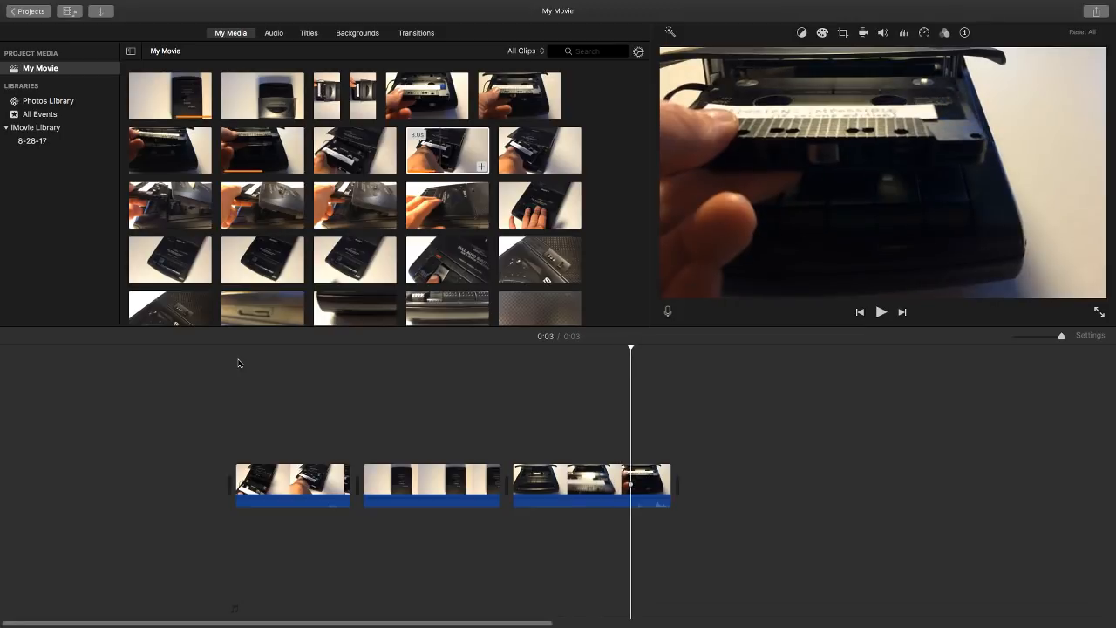
Replay the trimmed timeline from the first clip and check the cuts between the three clips.
key(space)
key(space)
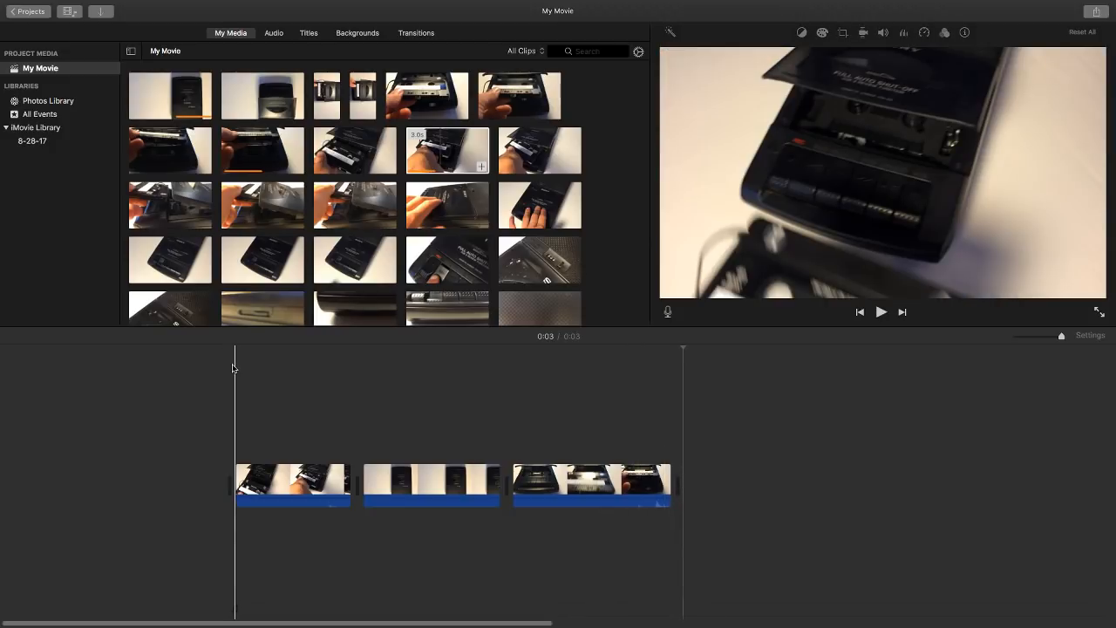
click(233, 367)
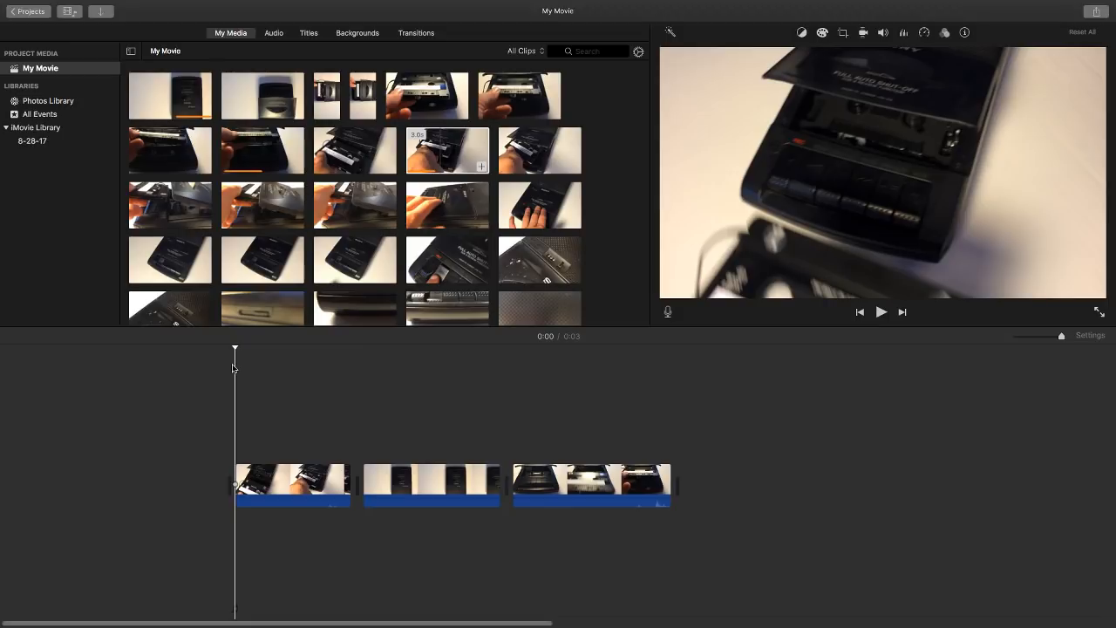
key(space)
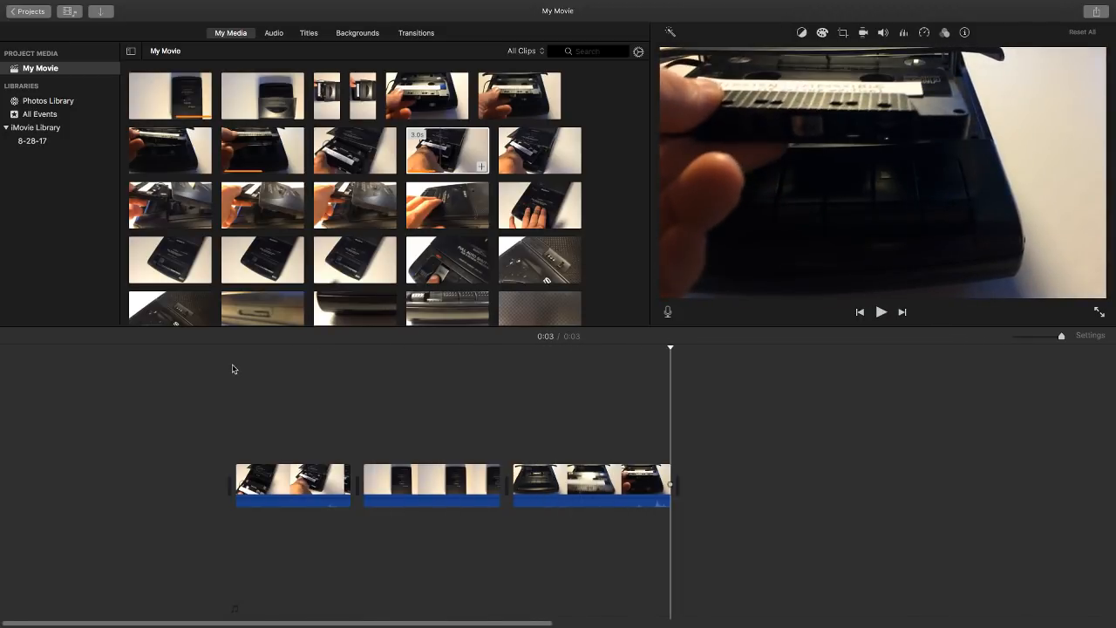
key(space)
key(space)
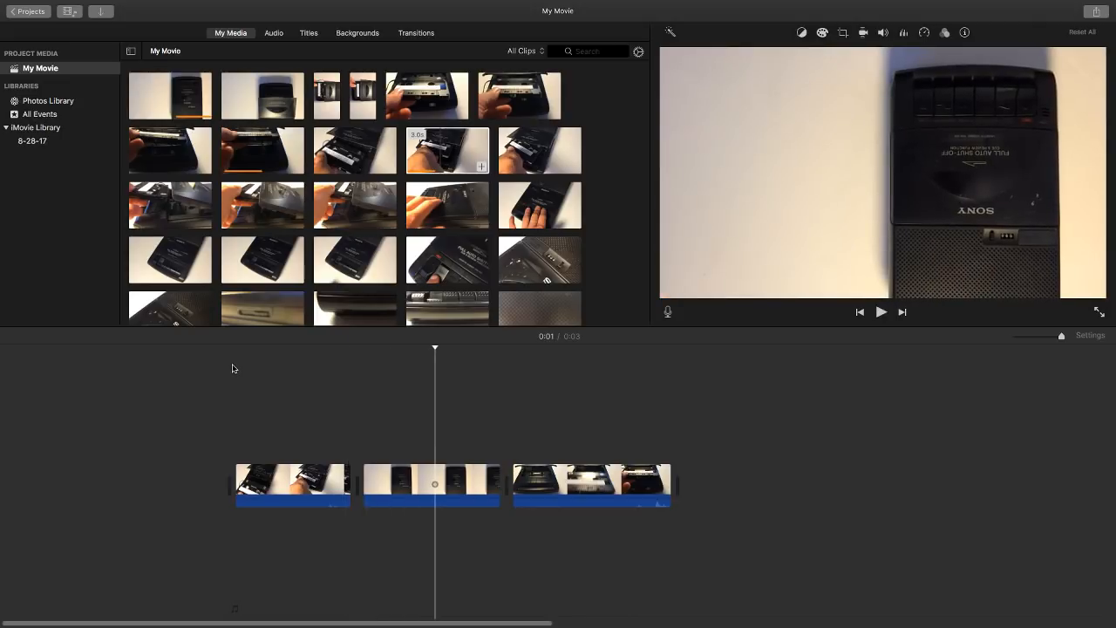
Move the 1.3 s second clip in front of the first clip in the timeline.
click(397, 484)
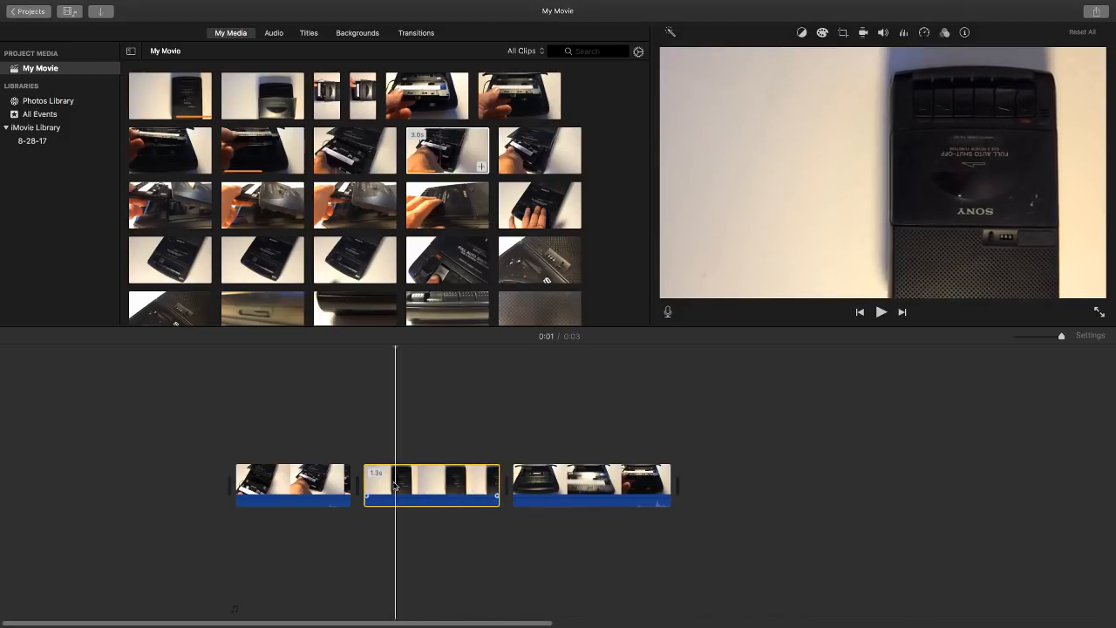
drag(442, 485, 214, 479)
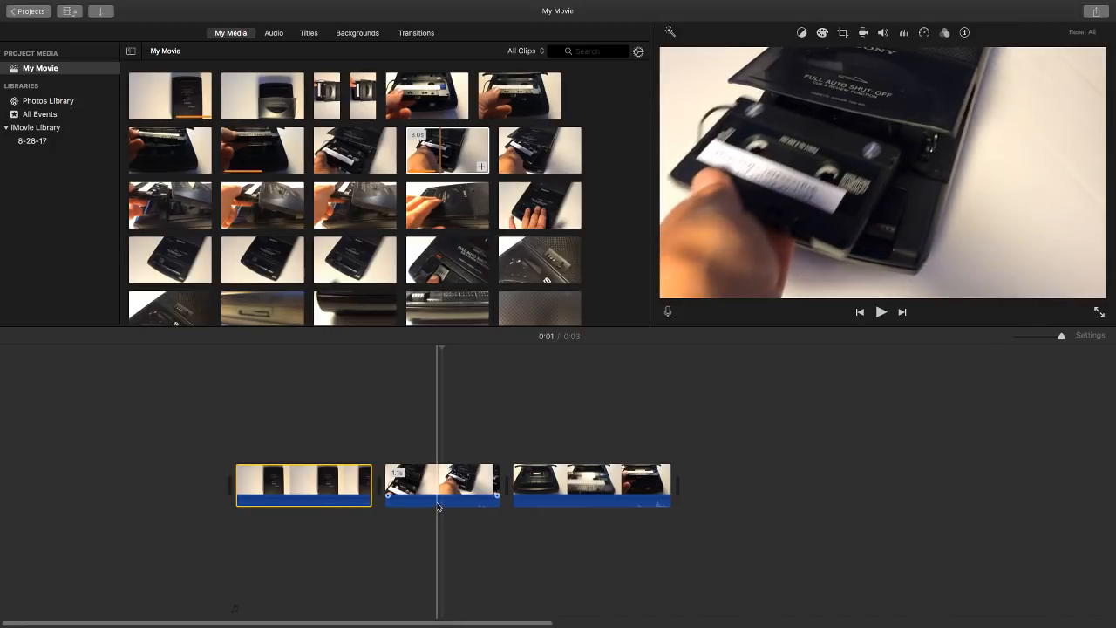
Split the third clip slightly past its middle and delete the part before the split.
click(607, 499)
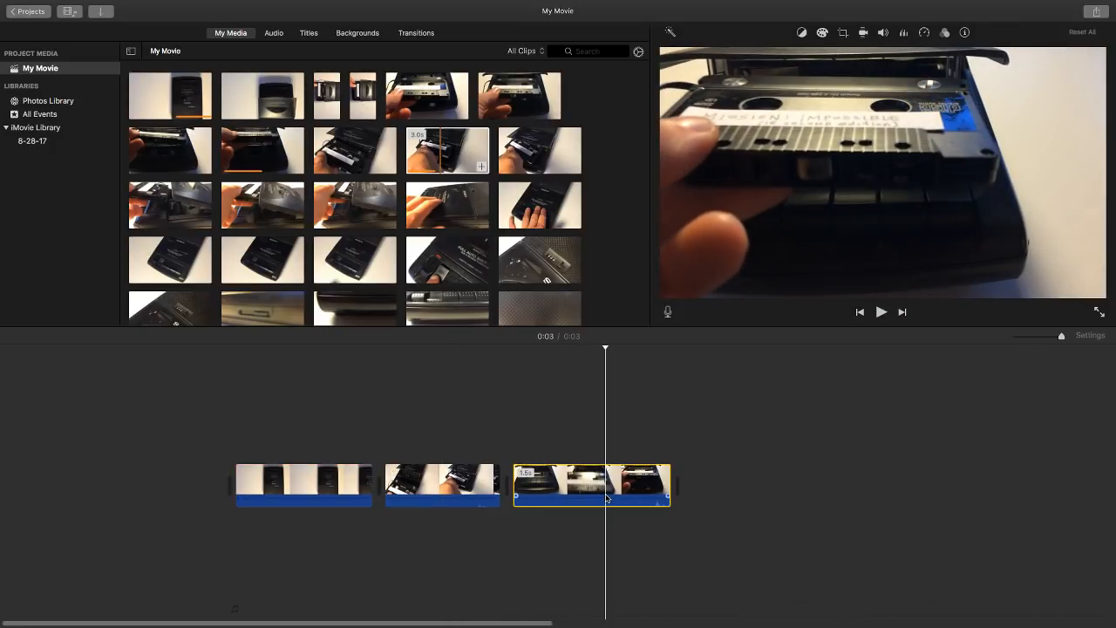
key(super+b)
key(Delete)
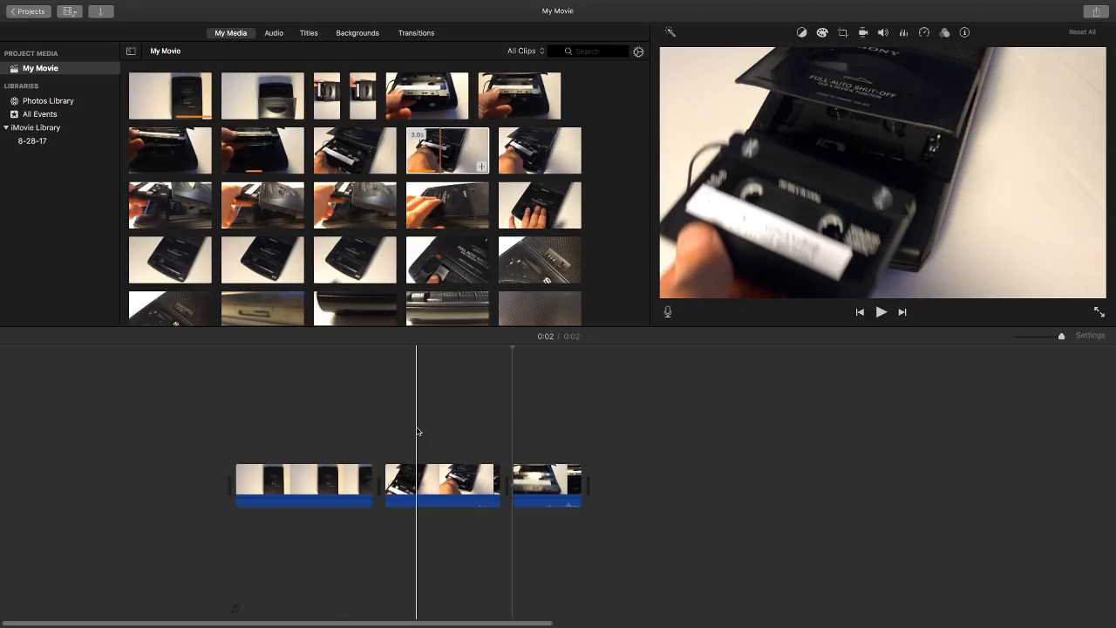
Rotate the first timeline clip 180 degrees clockwise using the cropping controls, keeping the Fit style.
click(271, 482)
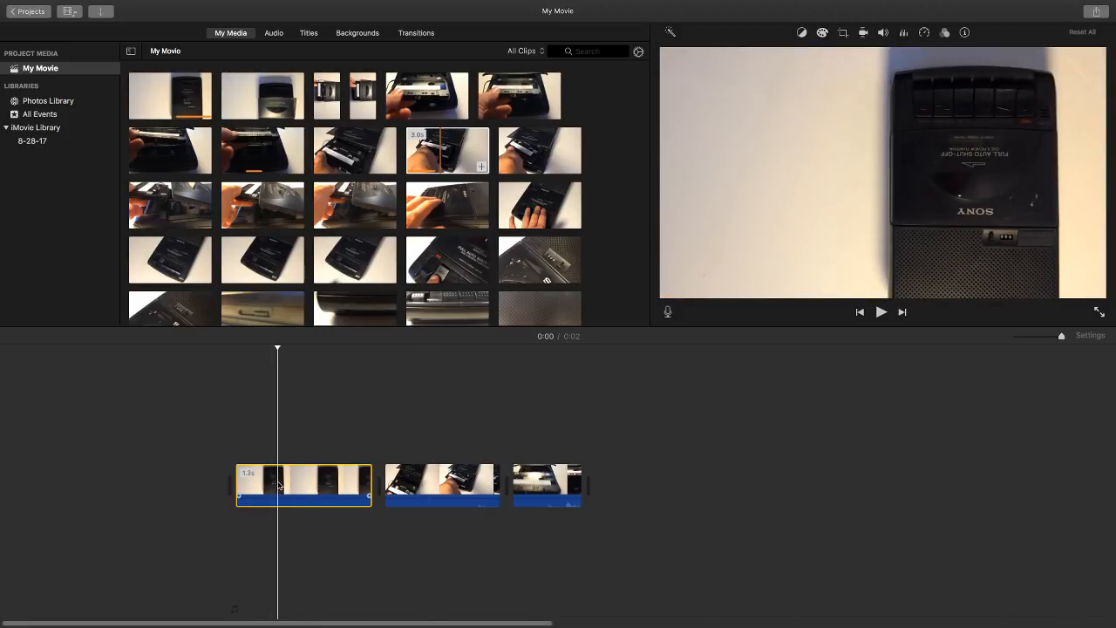
click(347, 453)
click(306, 484)
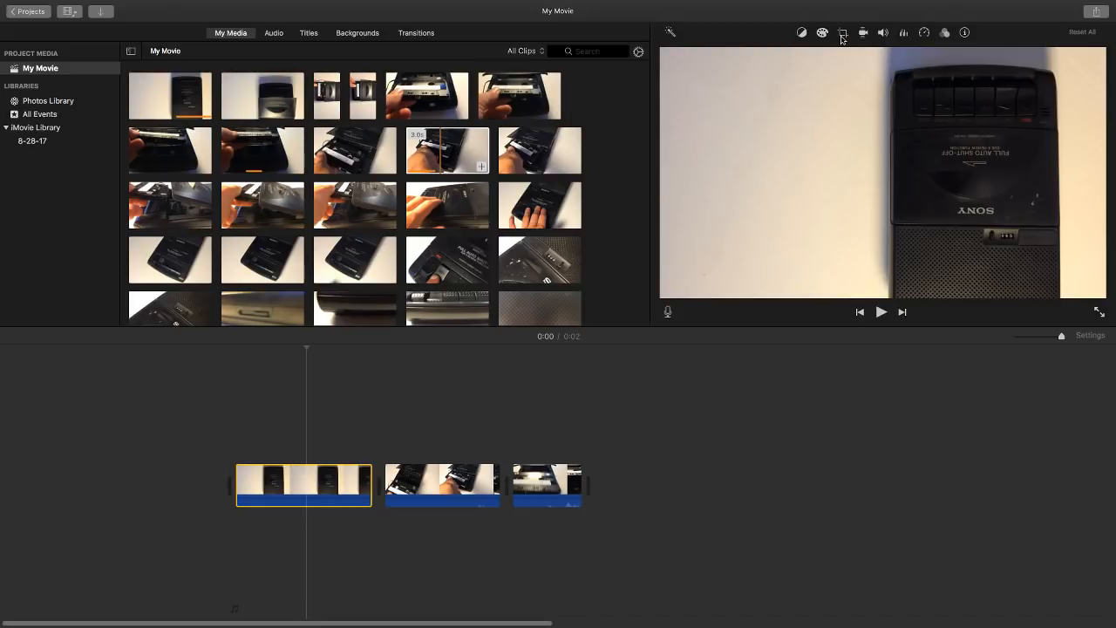
click(843, 33)
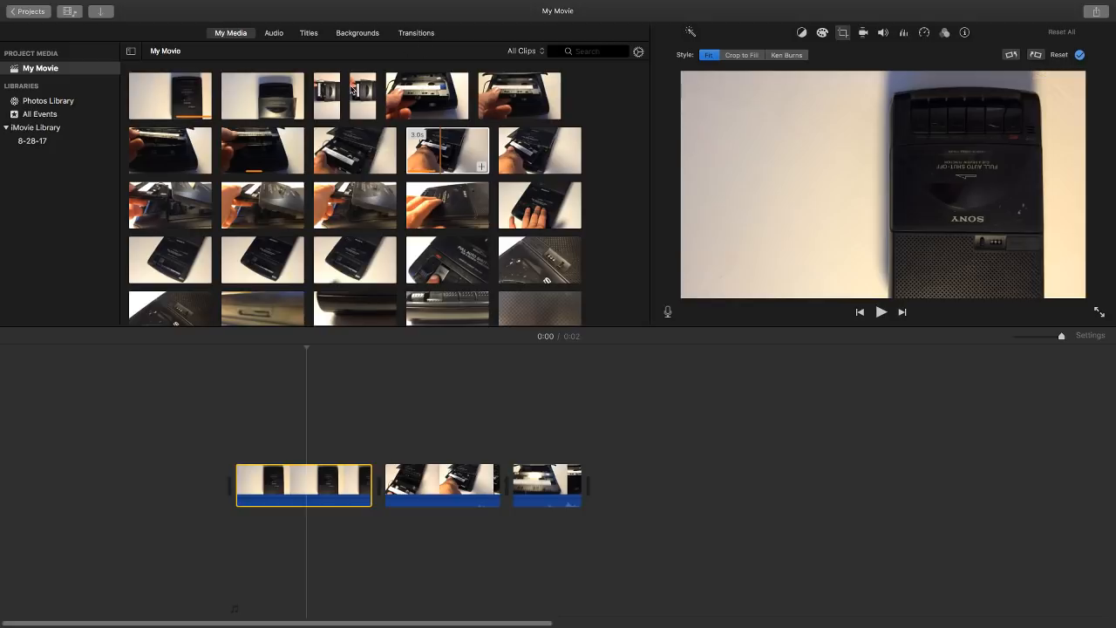
click(349, 94)
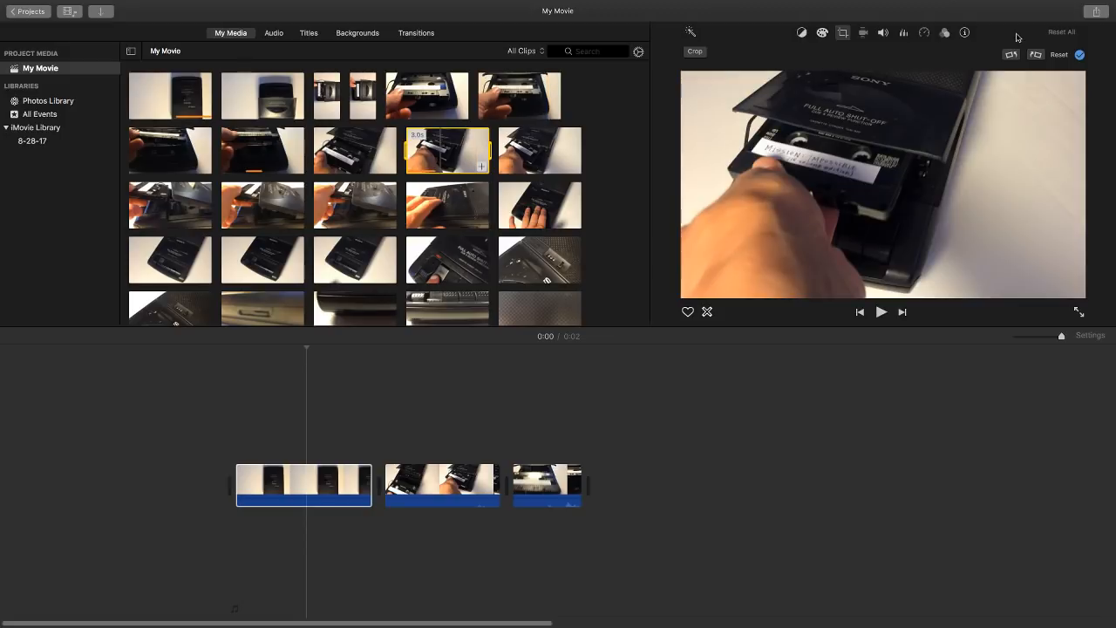
click(344, 478)
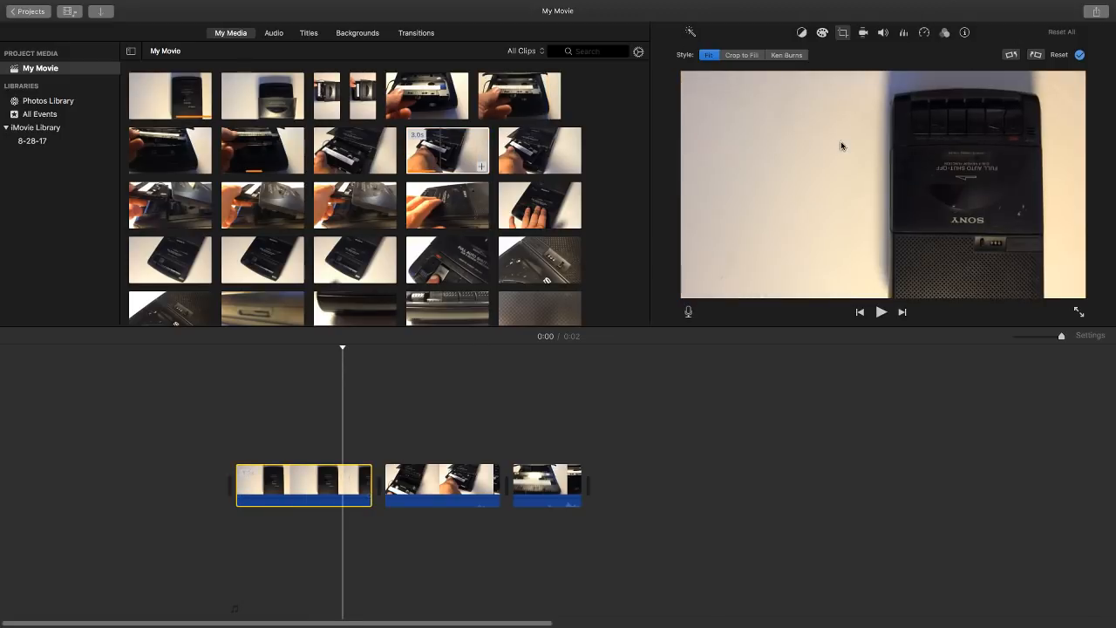
click(1035, 54)
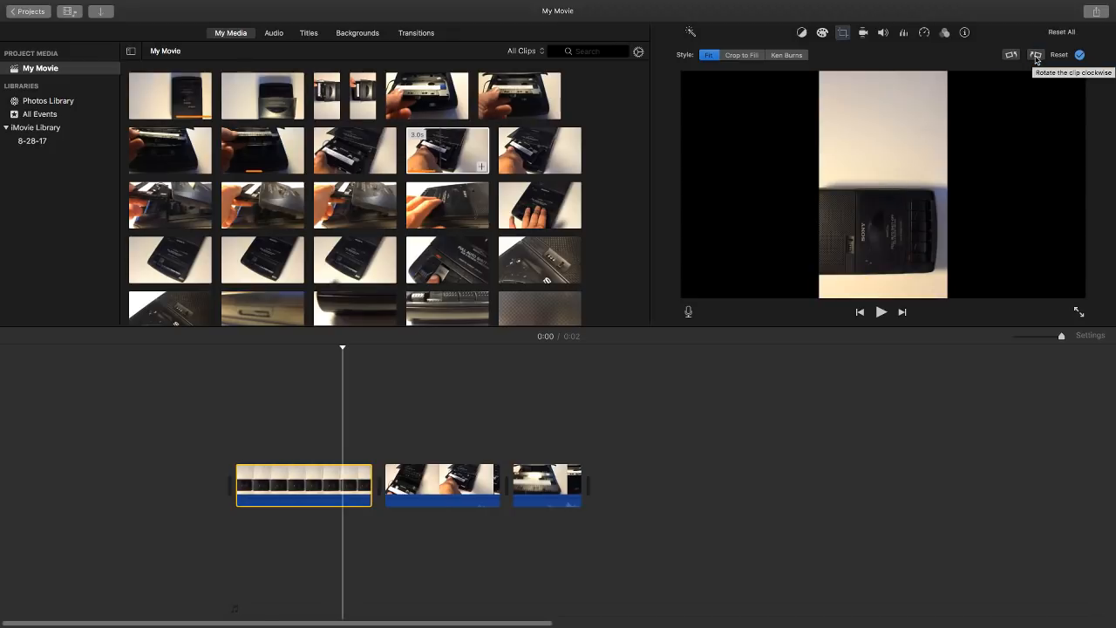
click(1036, 55)
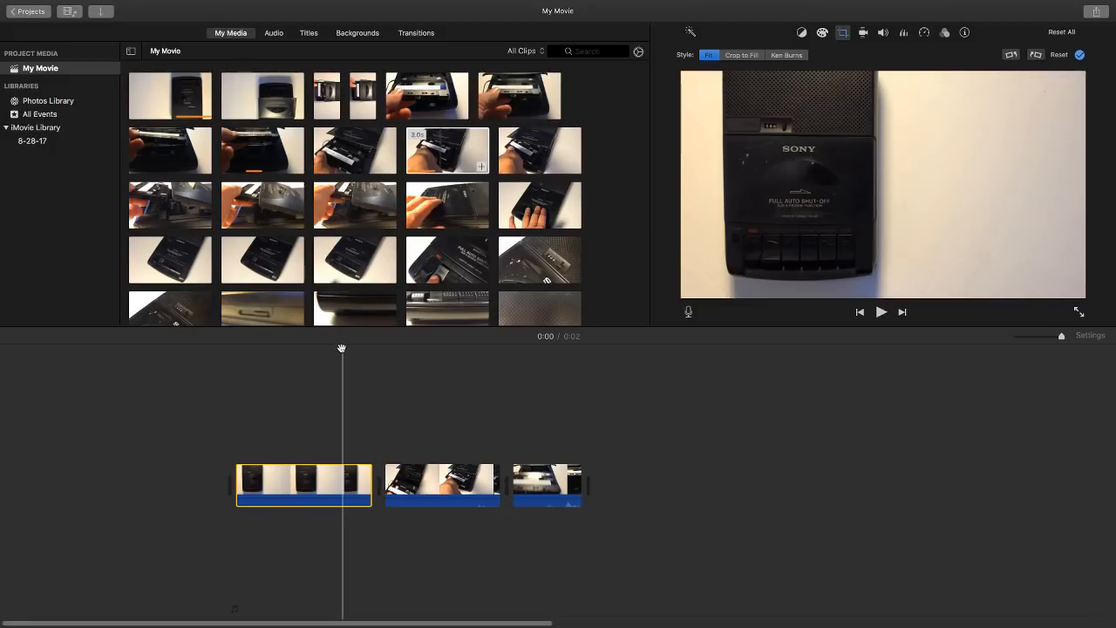
Play the timeline from the start to review the rotated clip, then replay it from within the first clip.
drag(342, 348, 232, 347)
key(space)
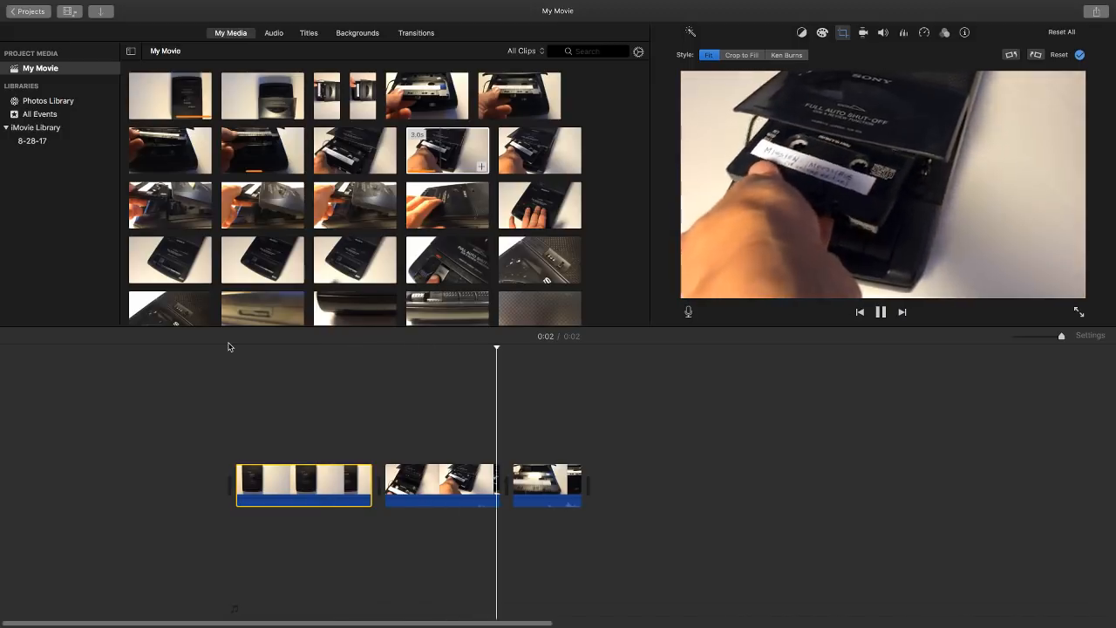
key(space)
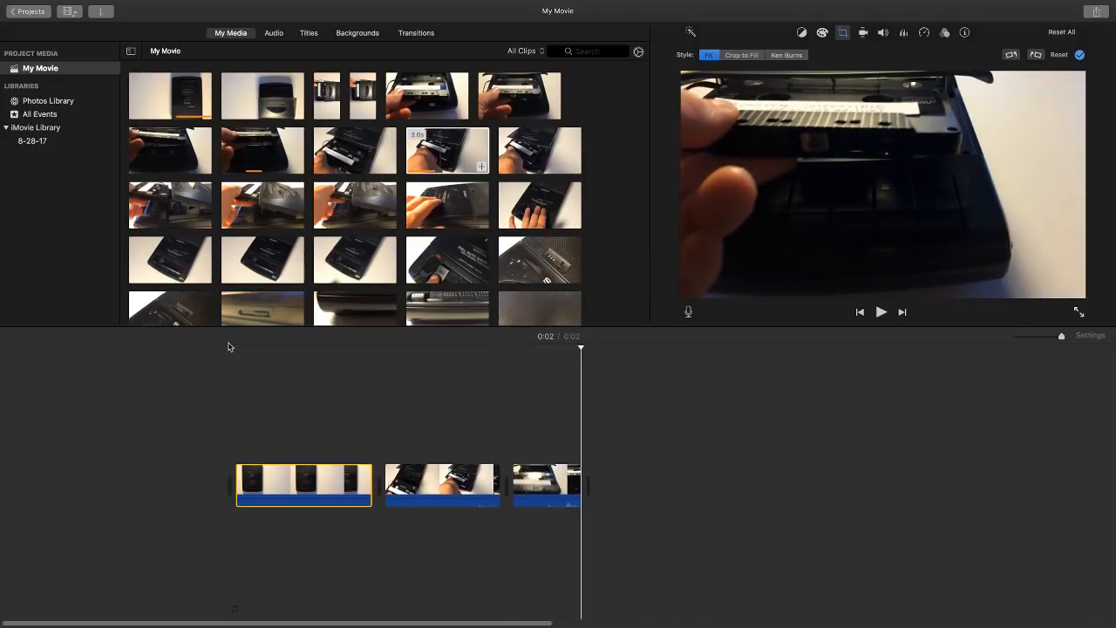
key(space)
key(space)
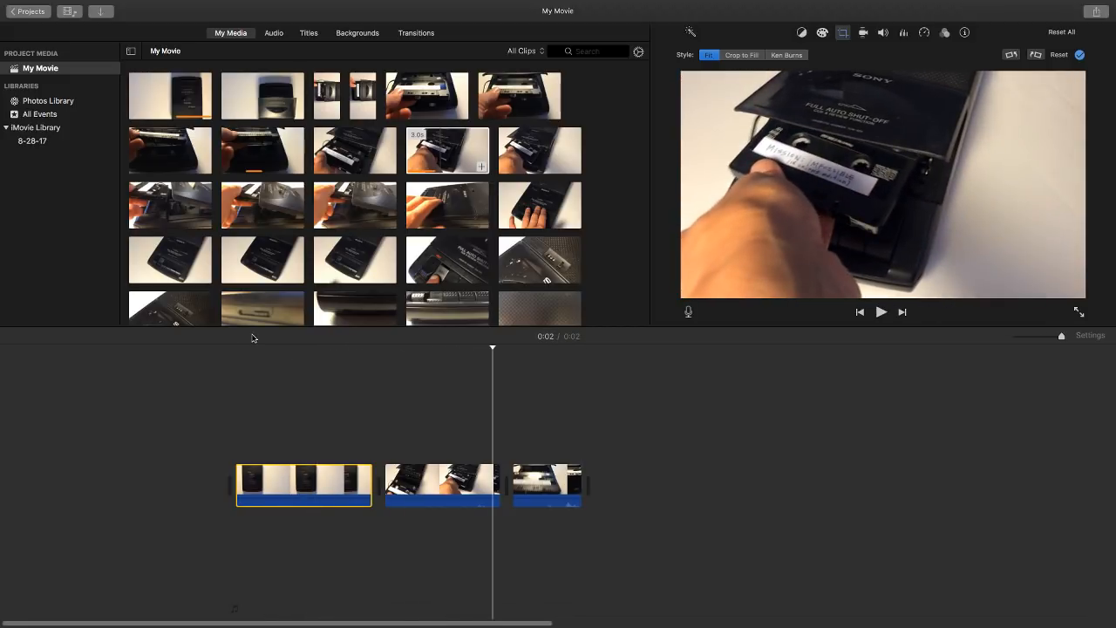
click(251, 359)
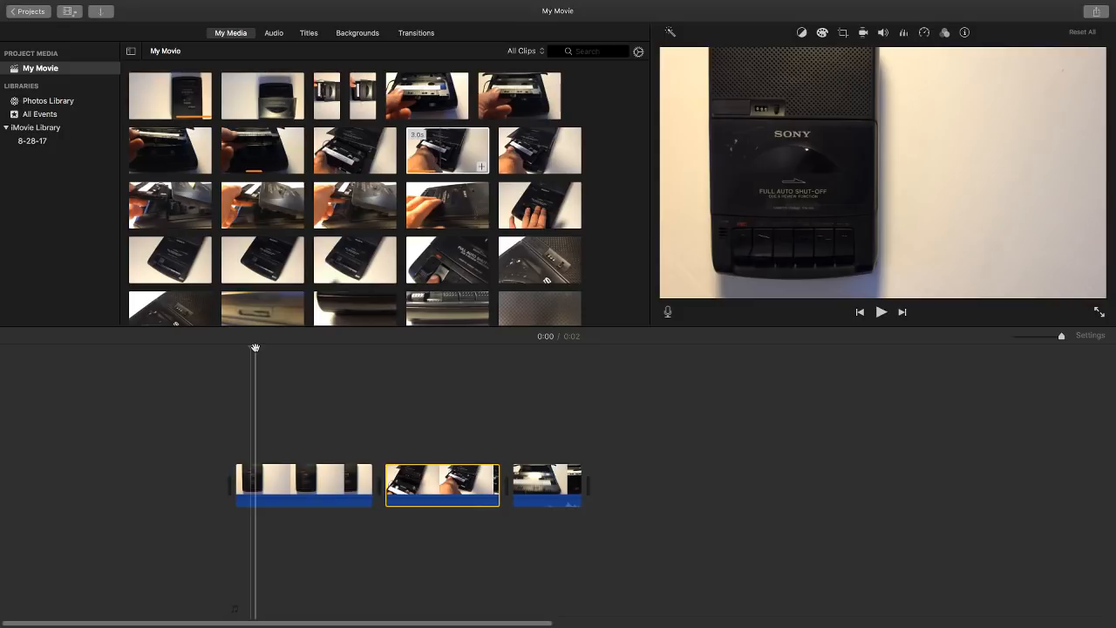
drag(254, 347, 250, 346)
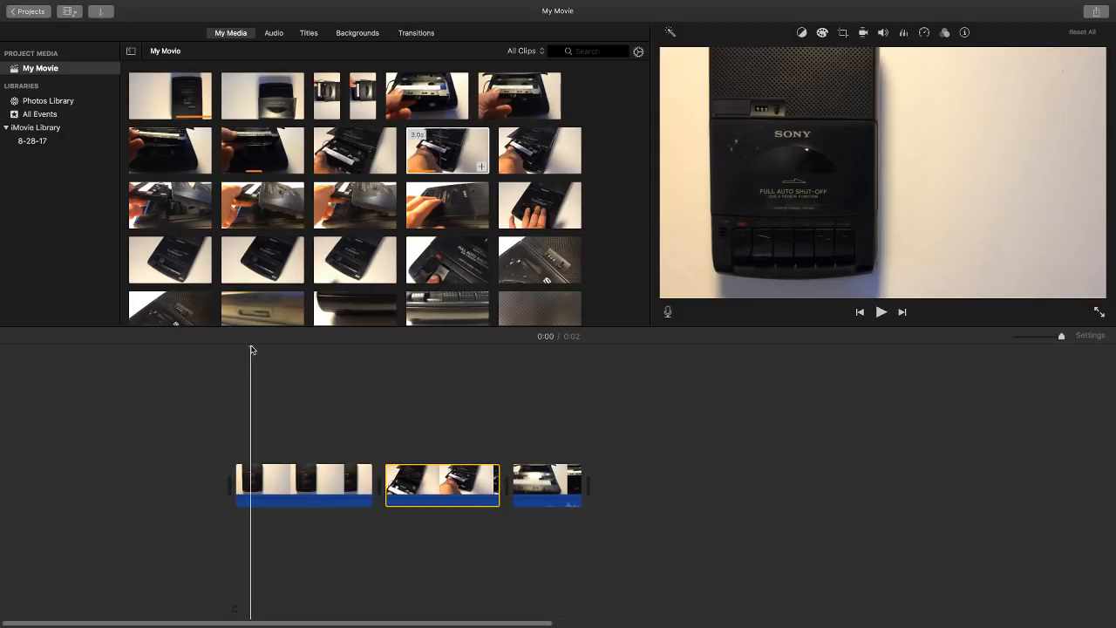
click(251, 347)
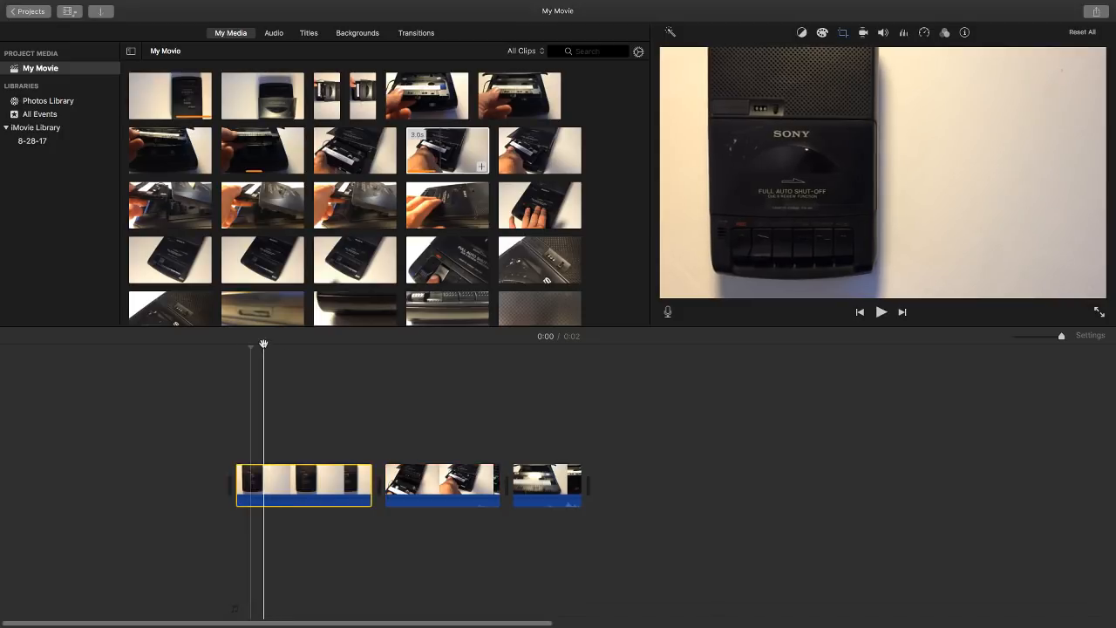
click(263, 347)
key(space)
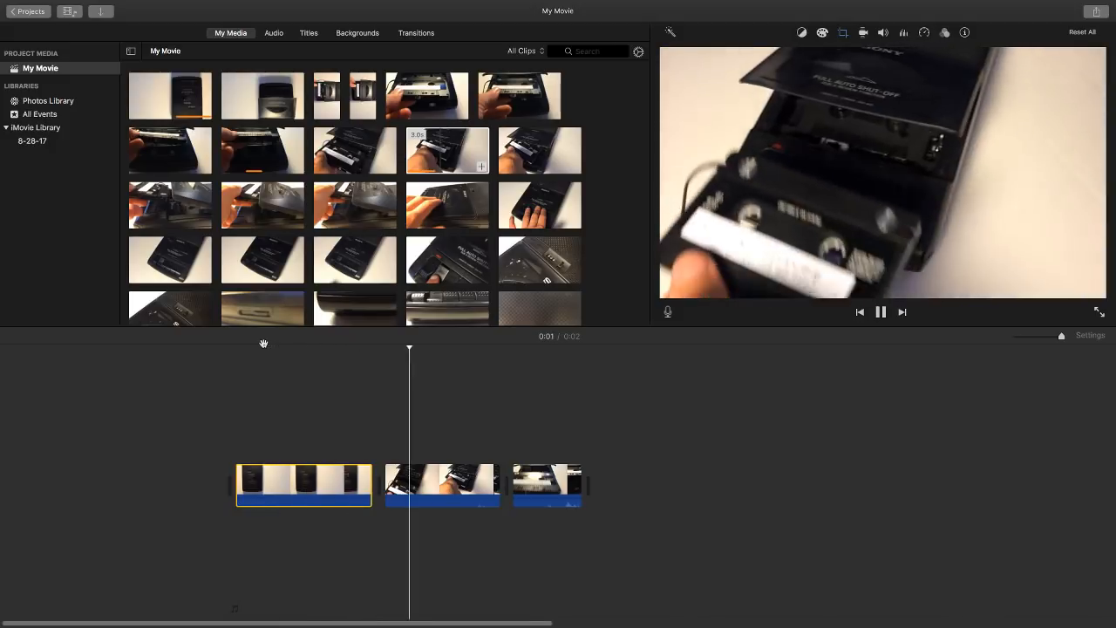
key(space)
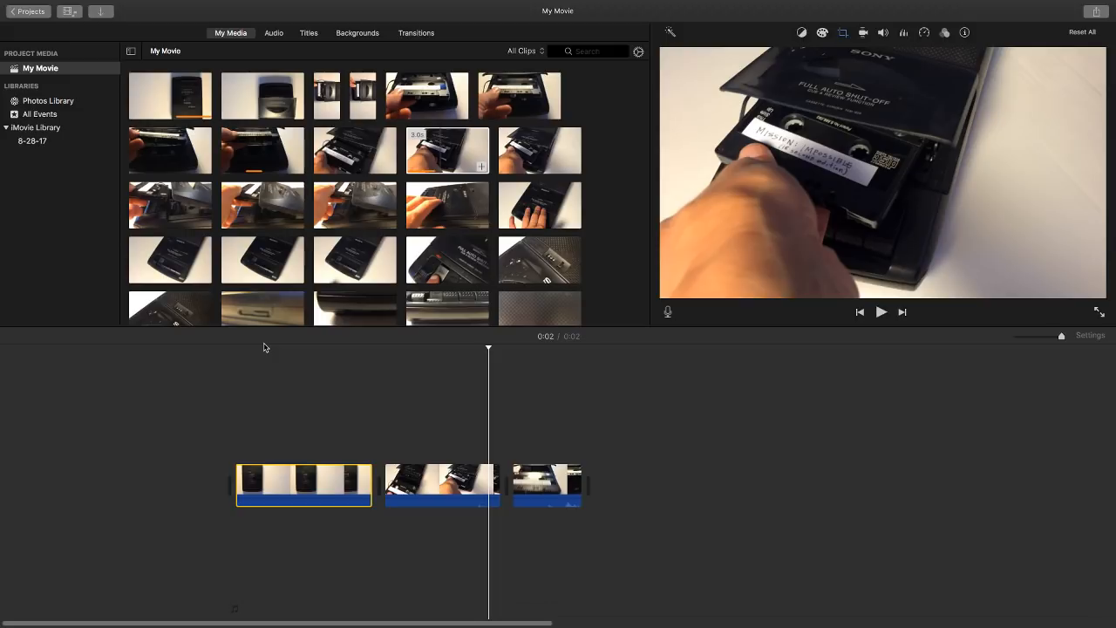
drag(261, 349, 359, 373)
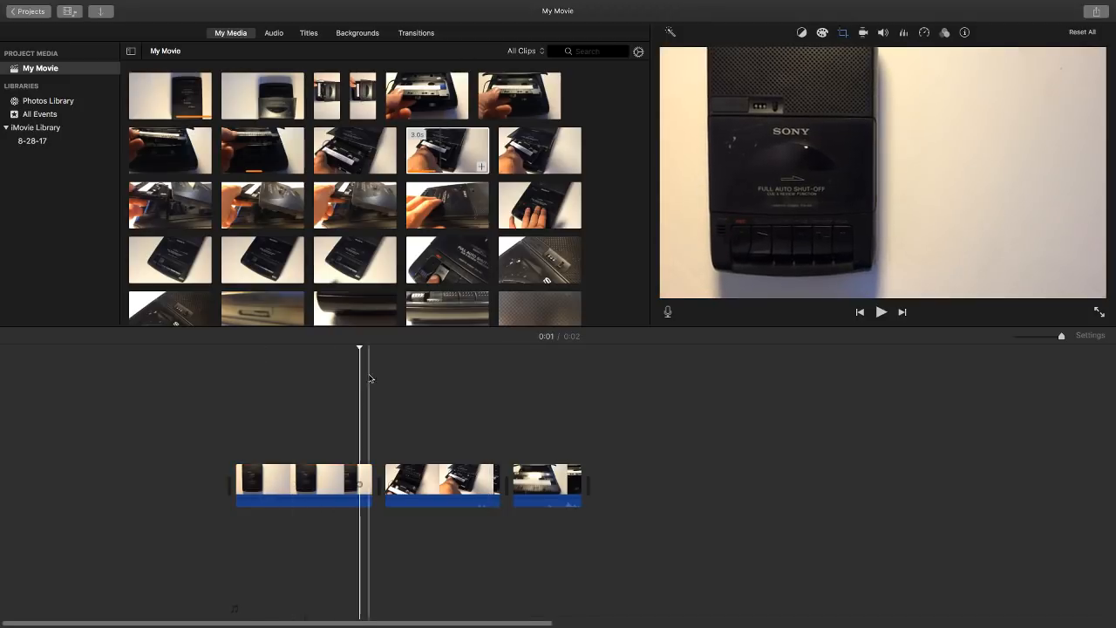
Open the first clip's speed settings and view the available speed presets without changing the Normal setting.
click(294, 479)
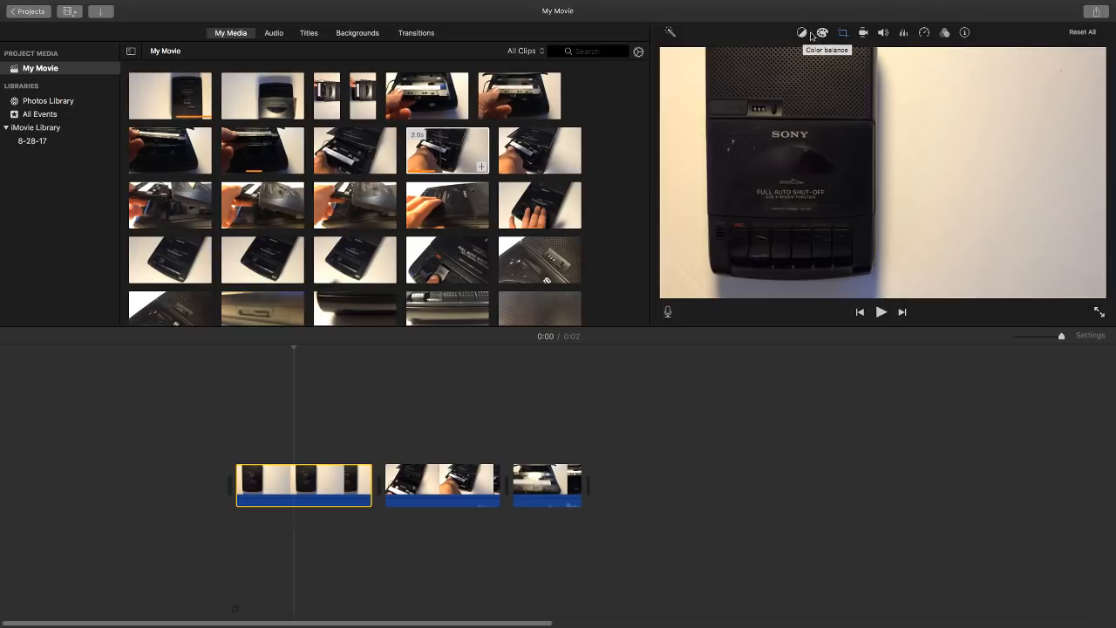
click(924, 34)
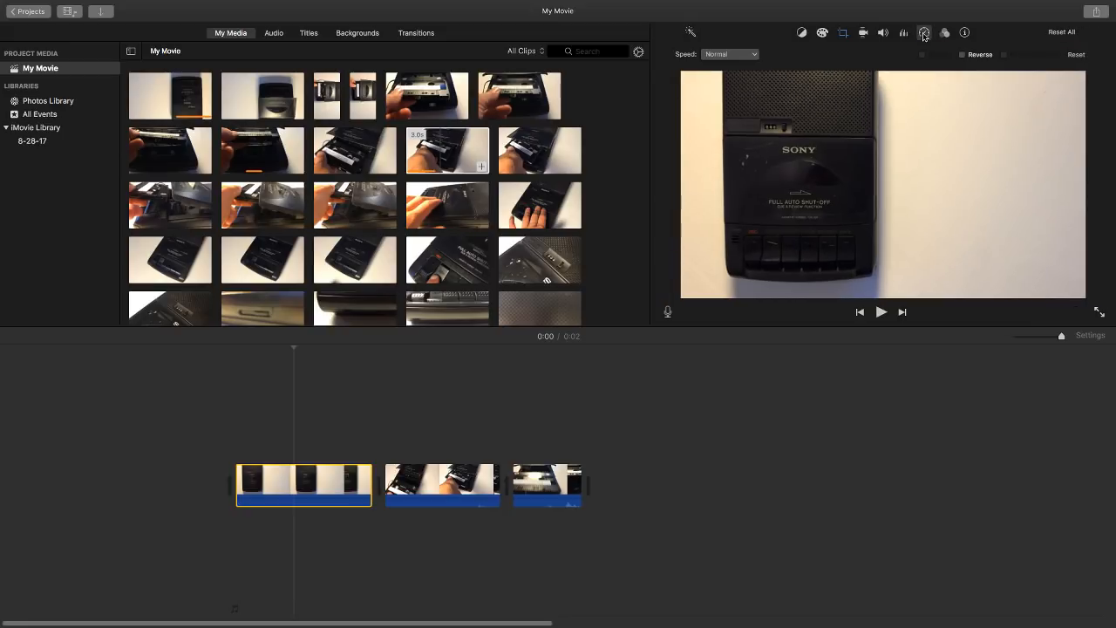
click(757, 55)
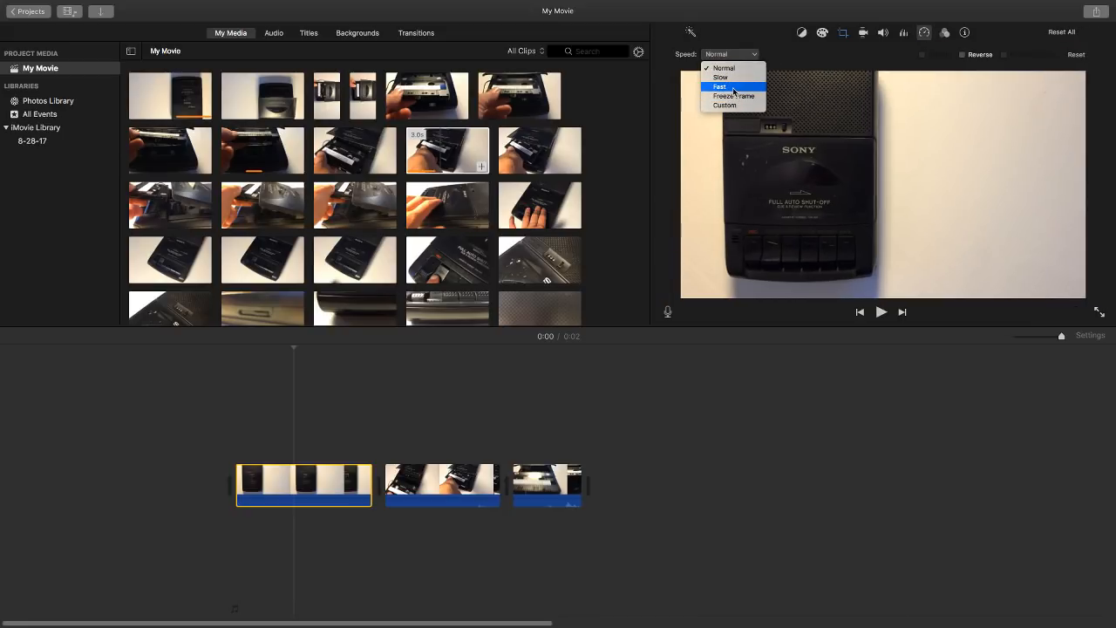
click(764, 38)
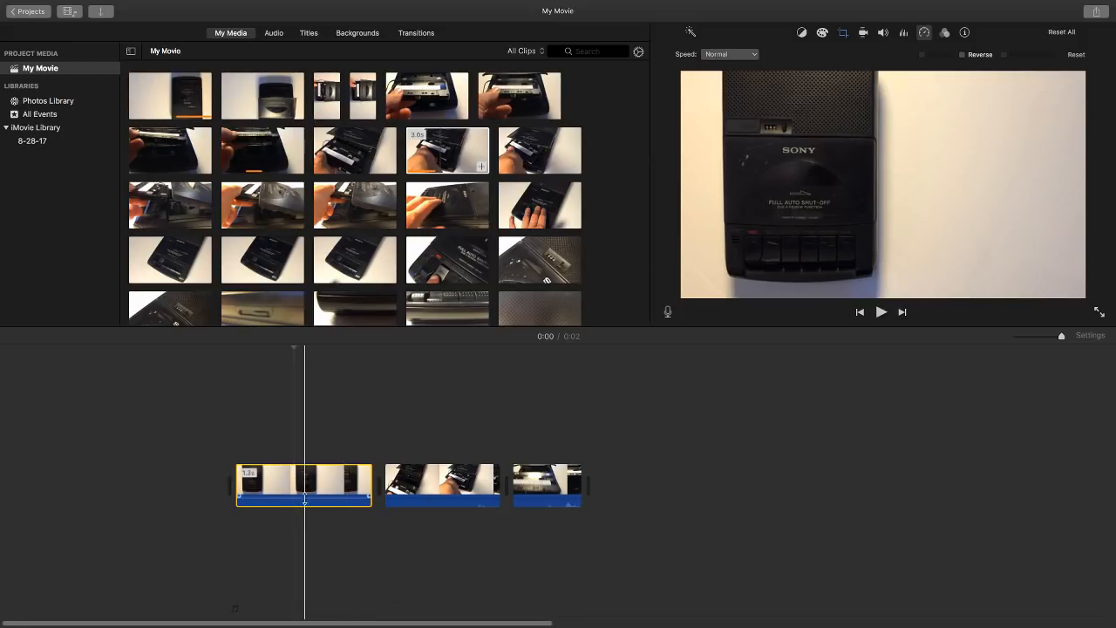
click(268, 375)
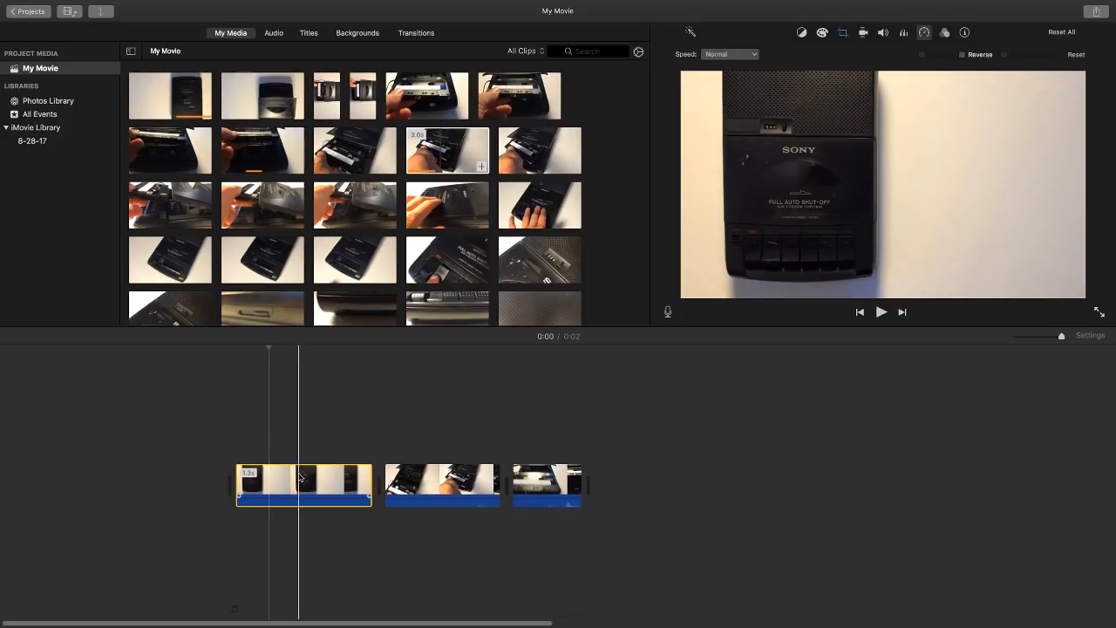
click(299, 439)
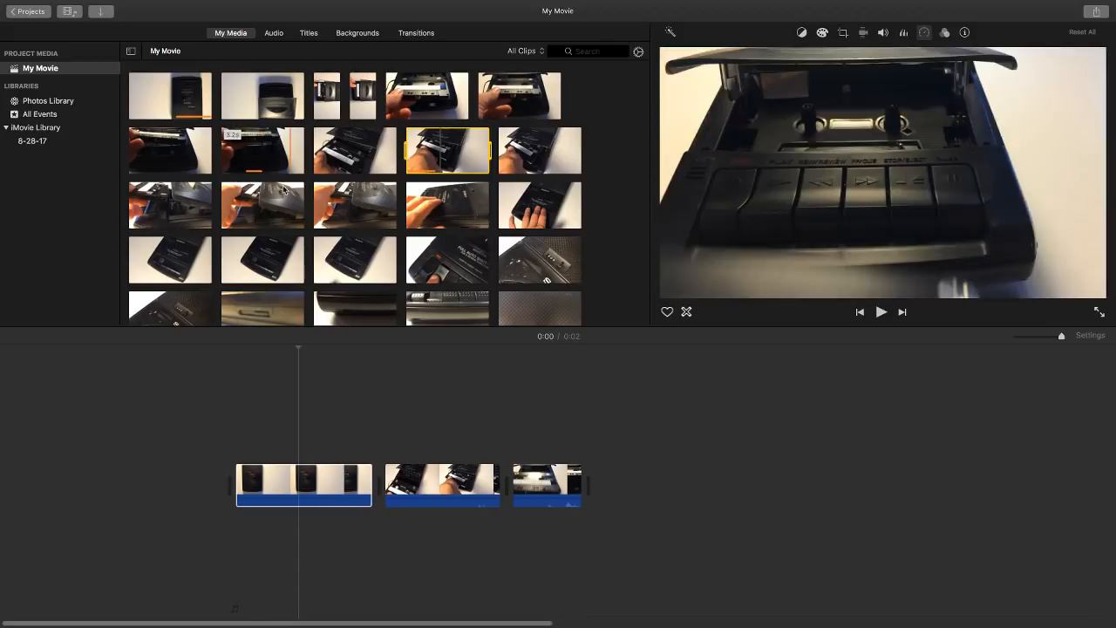
click(302, 484)
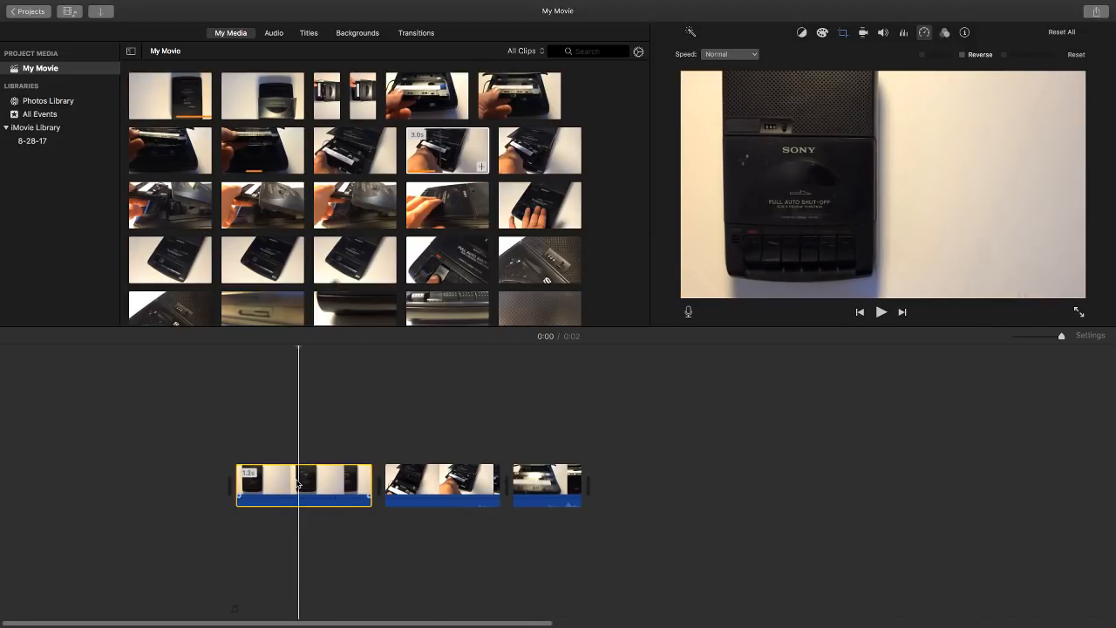
click(351, 429)
click(318, 472)
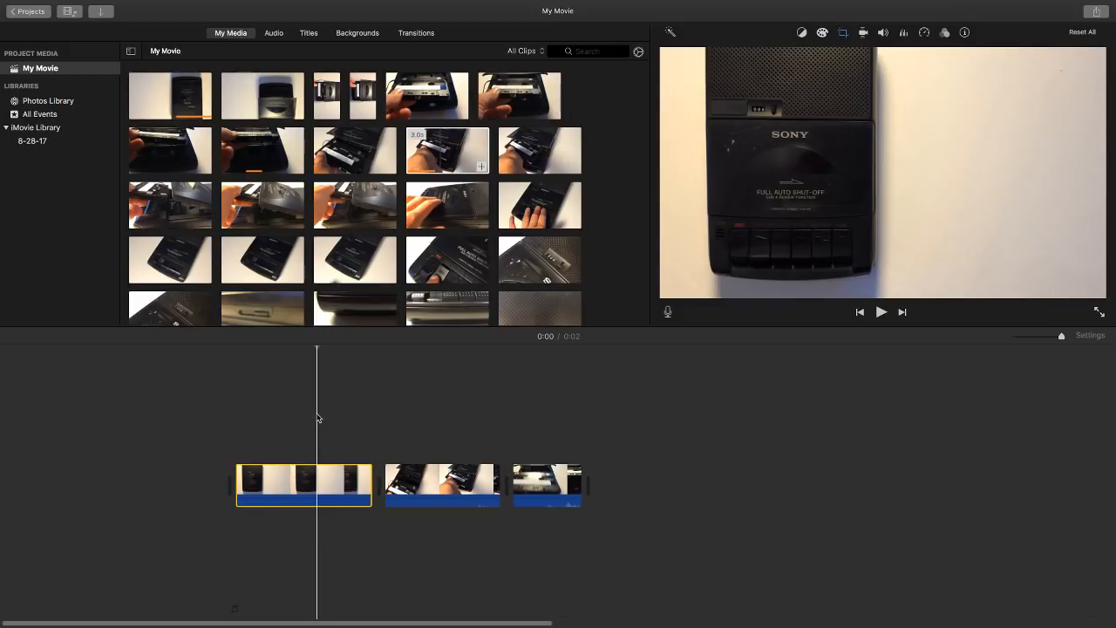
click(425, 471)
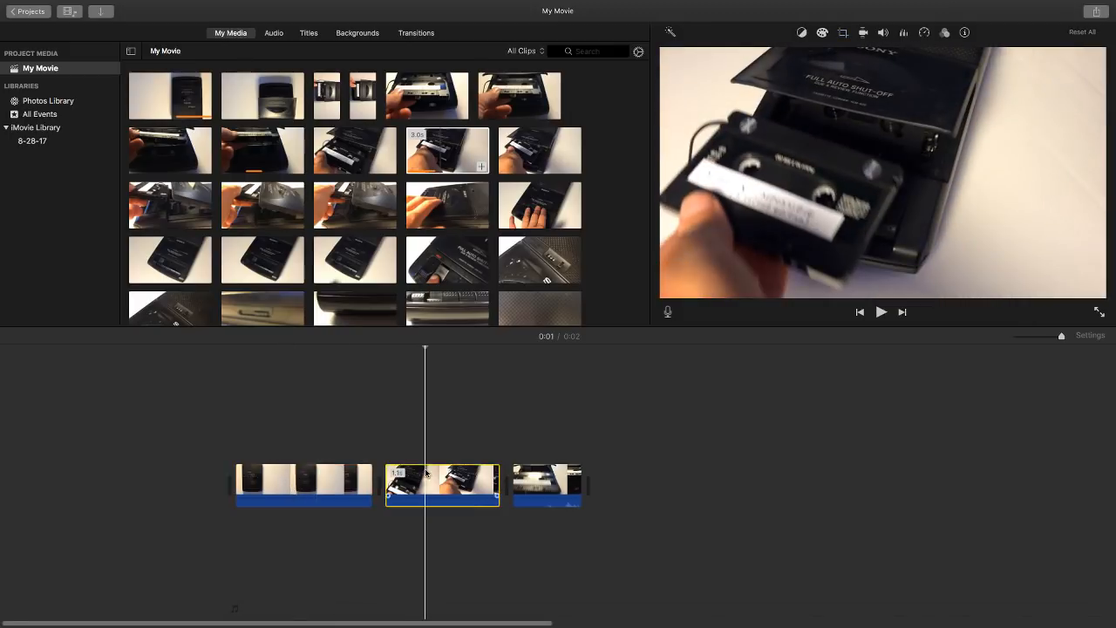
click(535, 479)
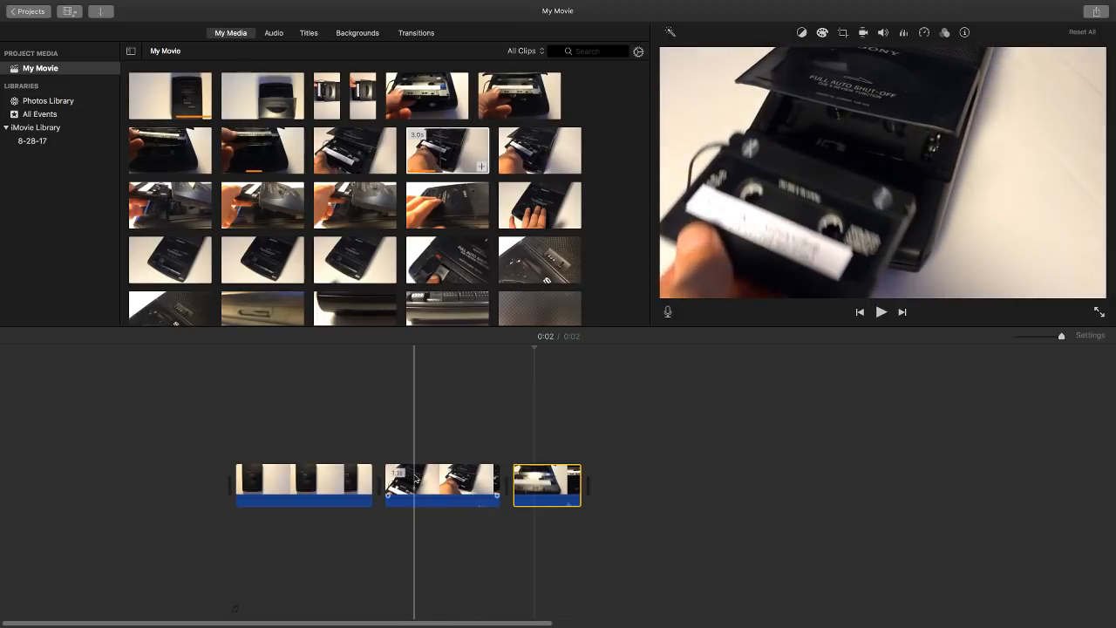
click(302, 505)
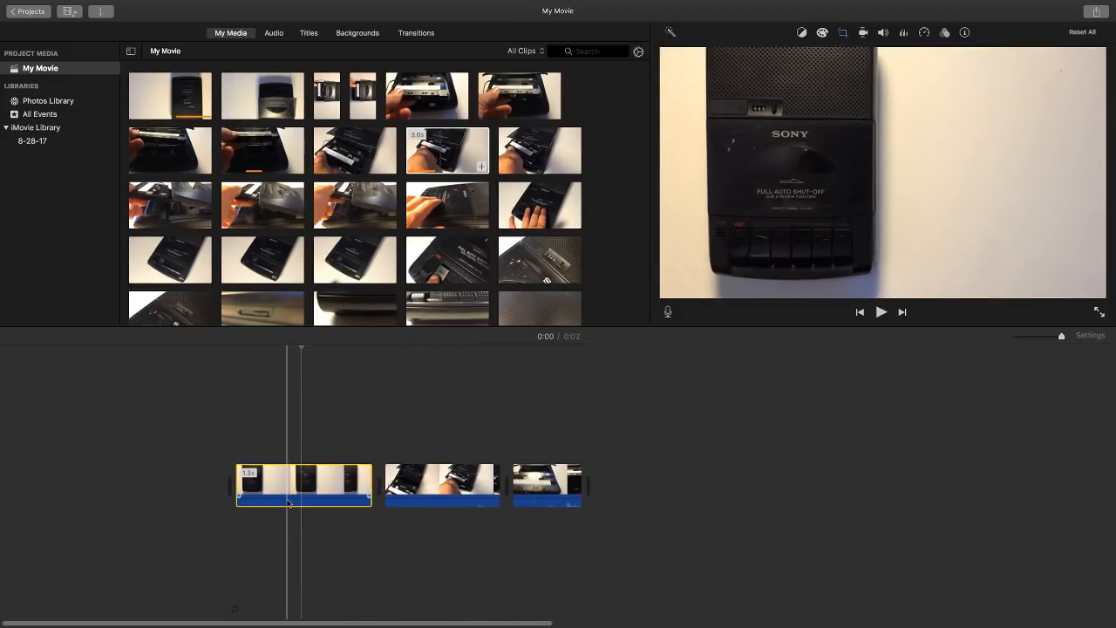
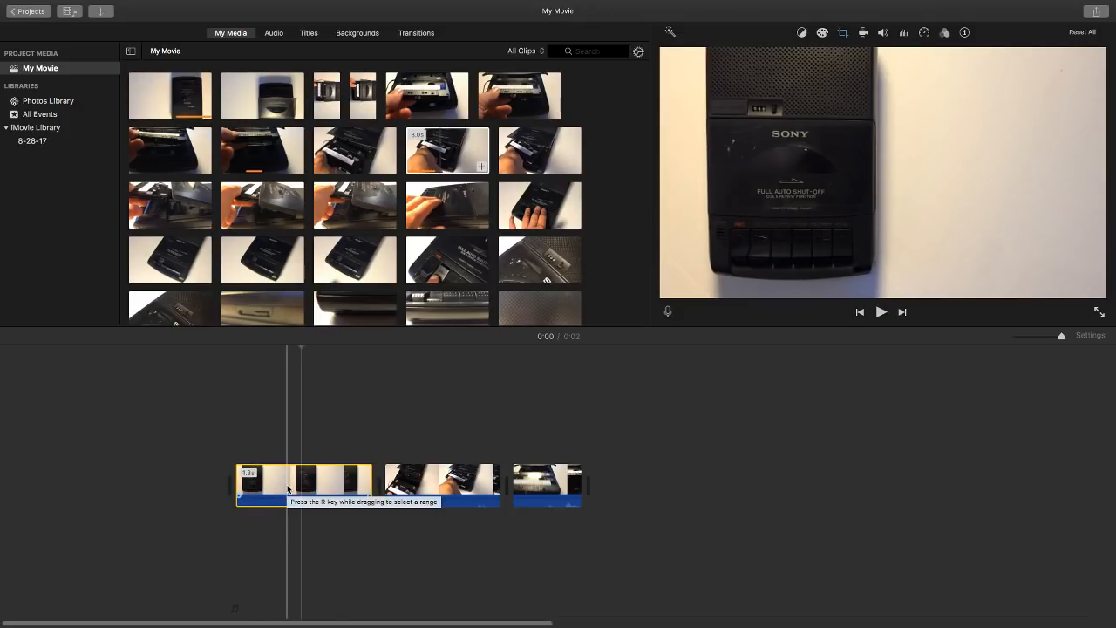
Detach the audio from the first timeline clip and select the detached audio clip.
click(288, 489)
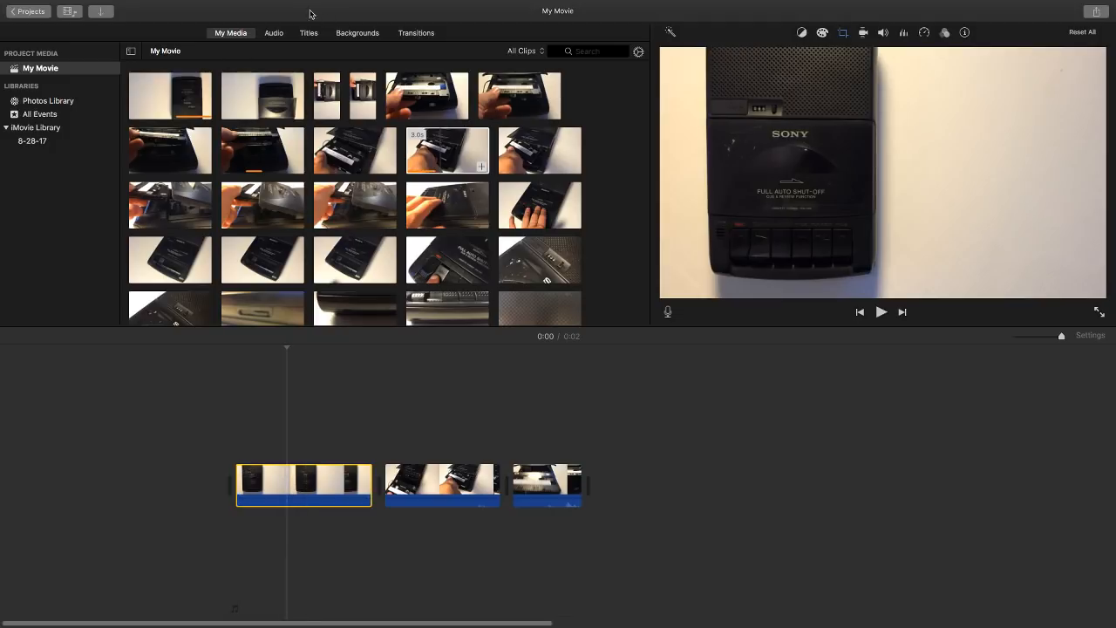
click(225, 371)
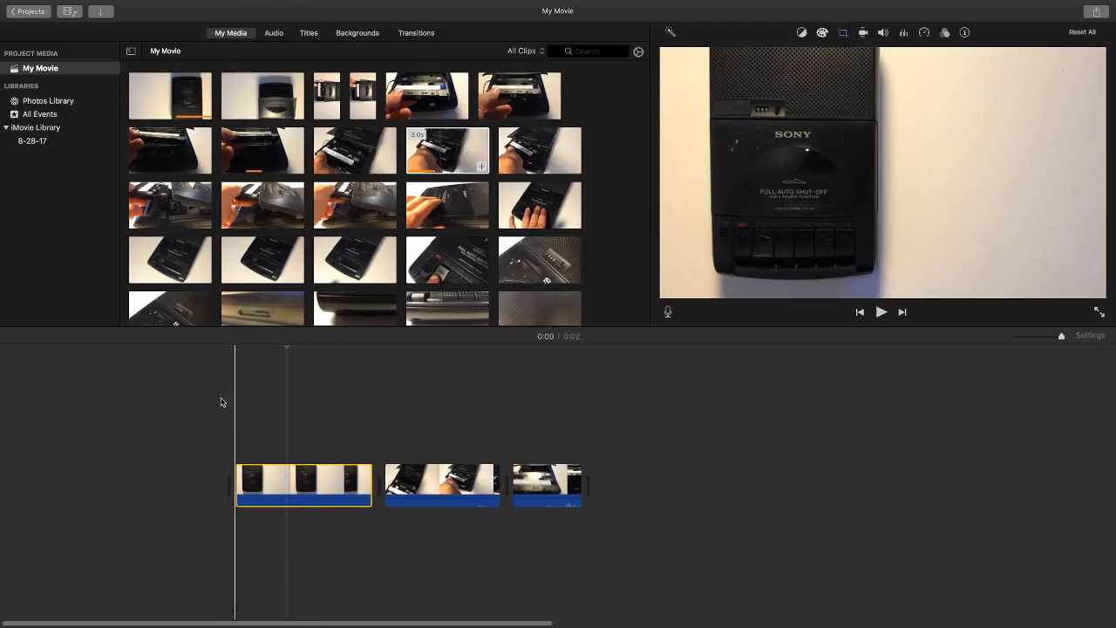
click(276, 486)
click(153, 6)
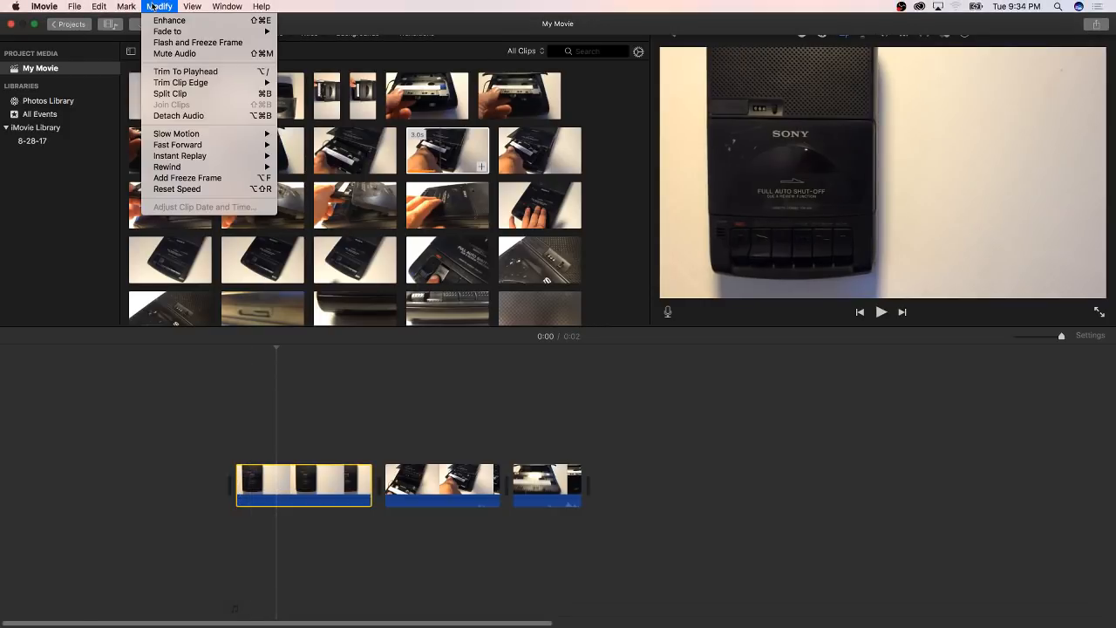
click(164, 116)
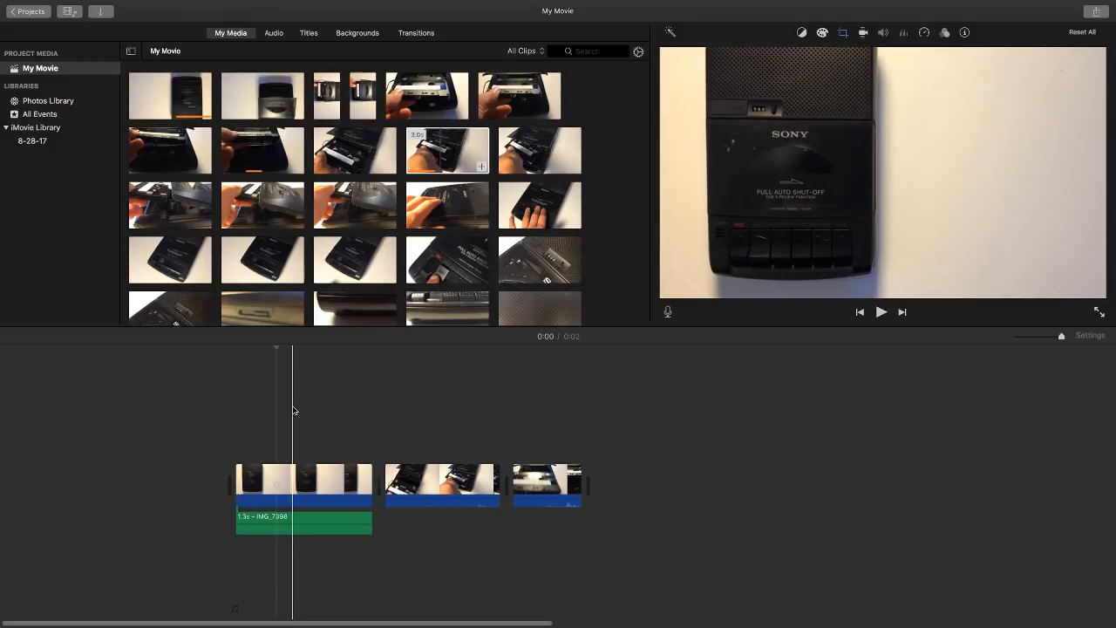
click(300, 523)
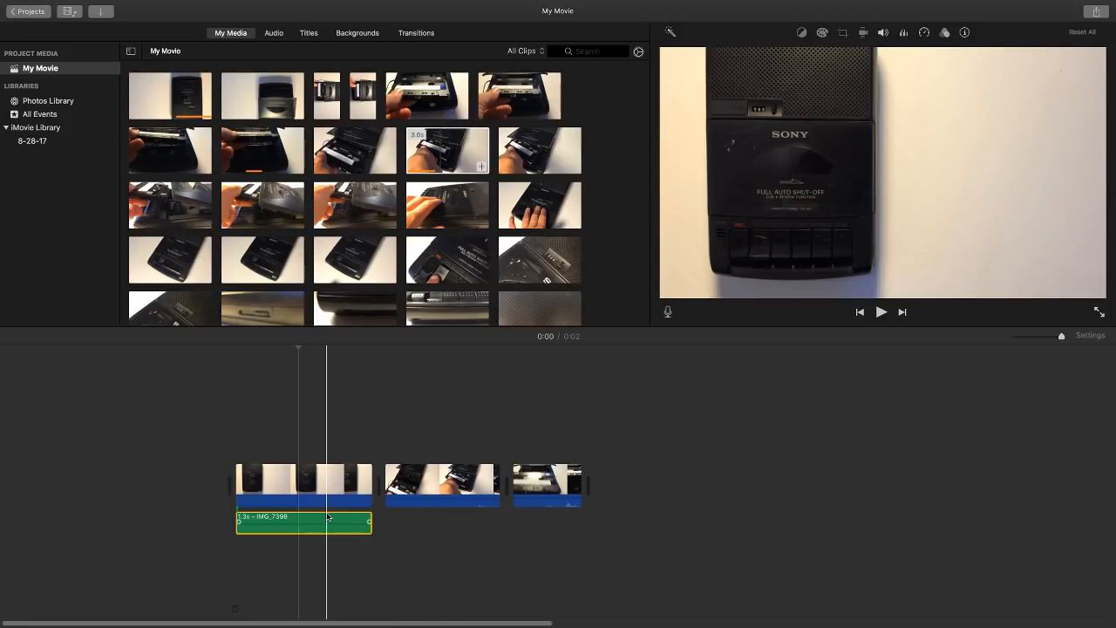
click(445, 534)
click(303, 523)
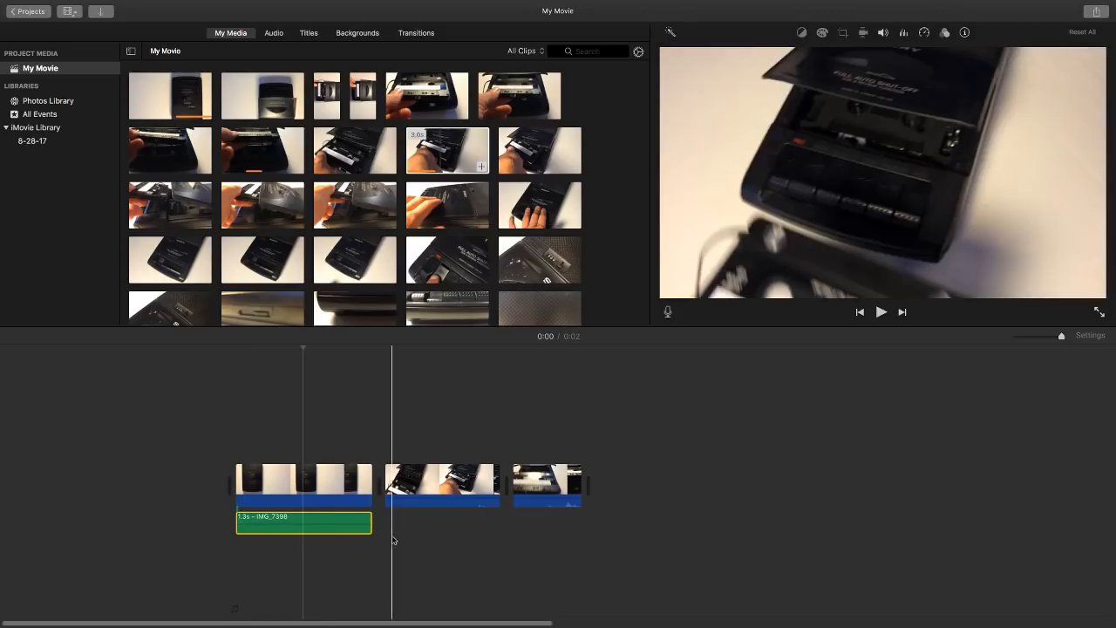
Detach the second clip's audio and swap the positions of the two detached audio clips beneath the first and second clips.
click(427, 487)
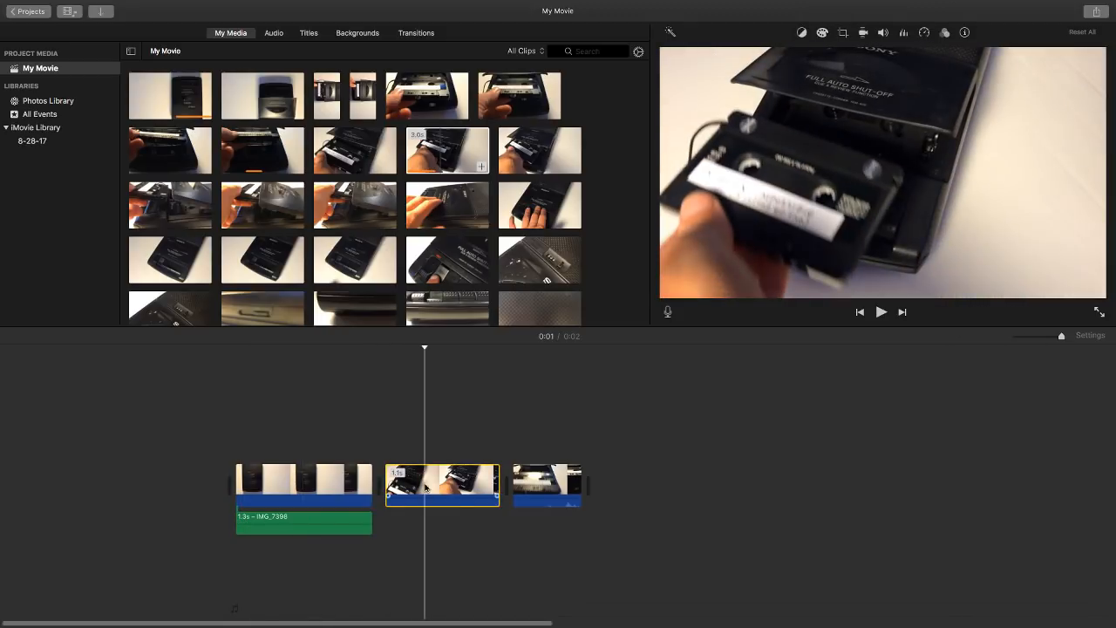
key(super+alt+b)
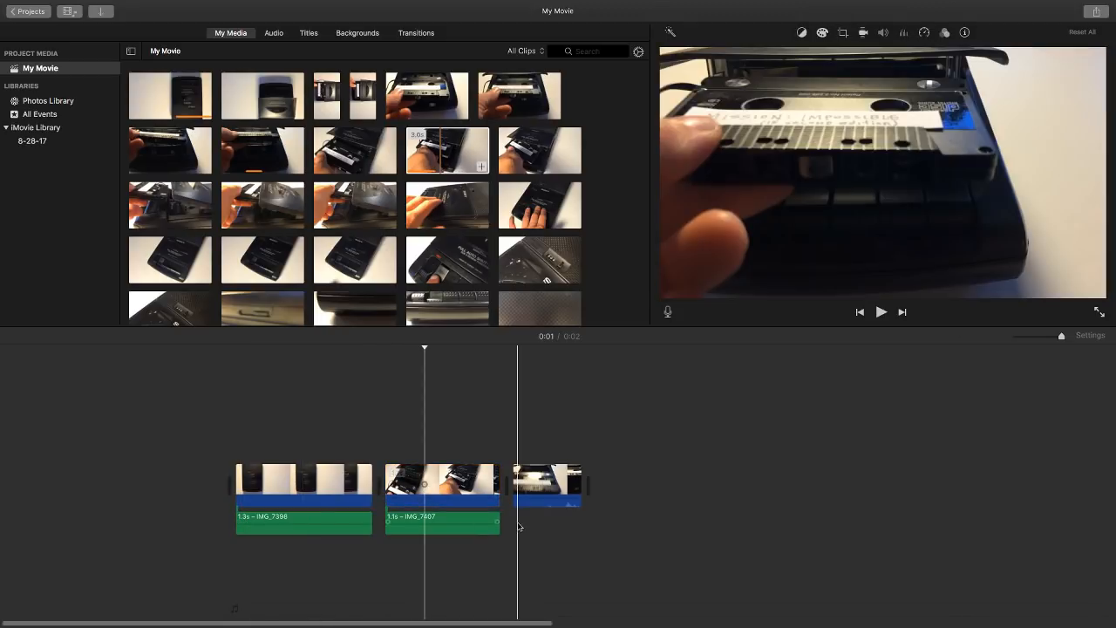
mouse_move(433, 520)
mouse_down()
mouse_move(280, 523)
mouse_move(285, 547)
mouse_move(307, 528)
mouse_move(392, 526)
mouse_move(432, 542)
mouse_up()
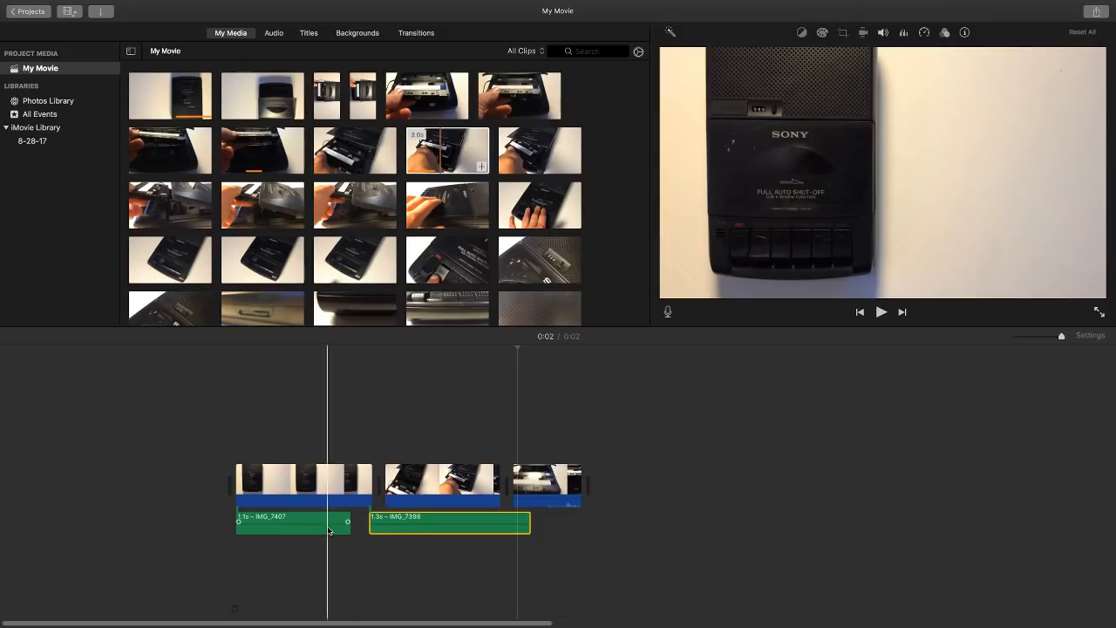
Delete both detached audio clips beneath the first and second video clips, lowering the second one's volume before removing it.
click(301, 529)
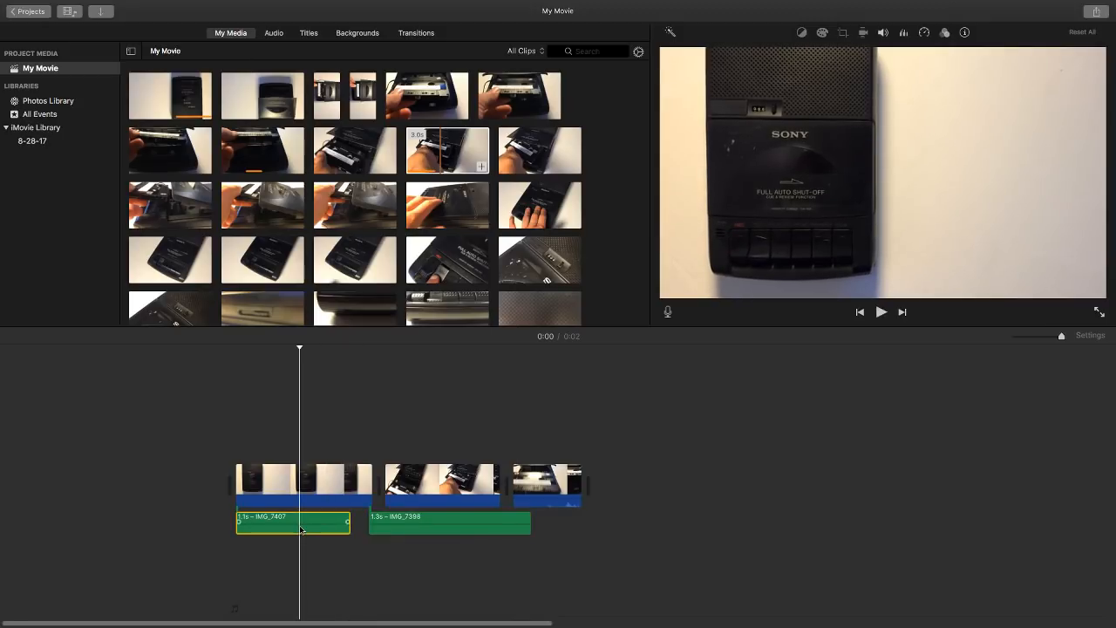
key(Delete)
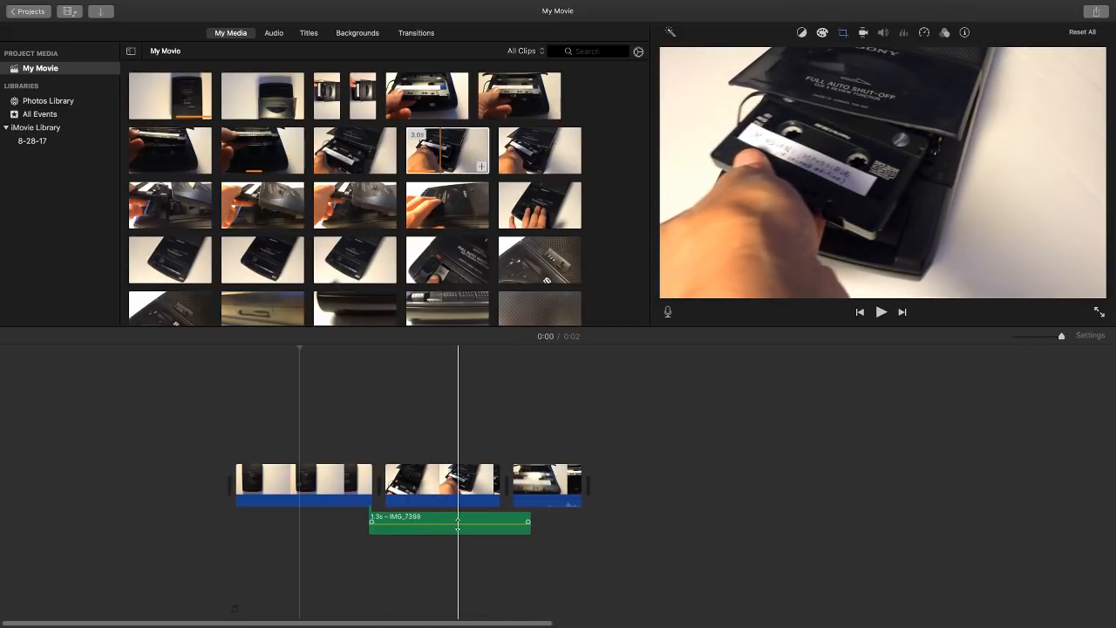
click(458, 523)
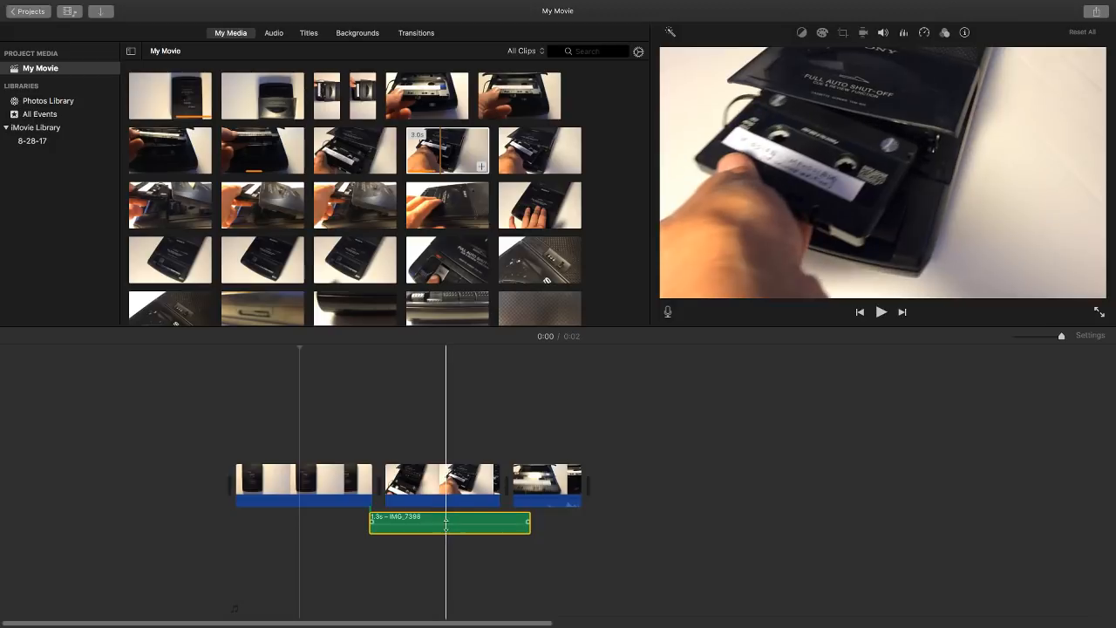
drag(423, 521, 422, 530)
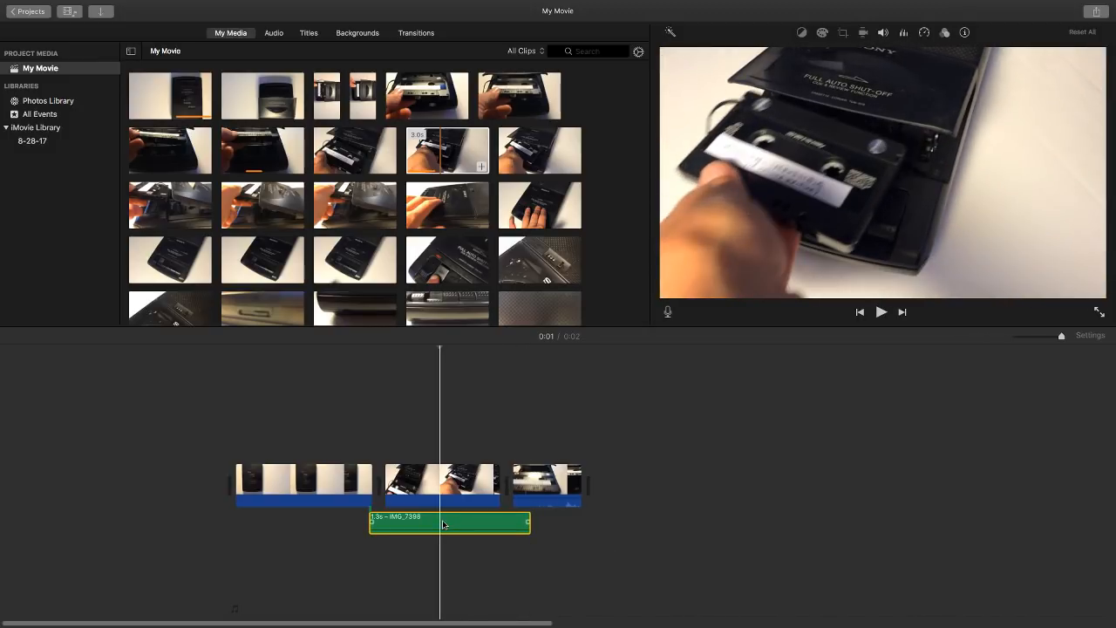
key(Delete)
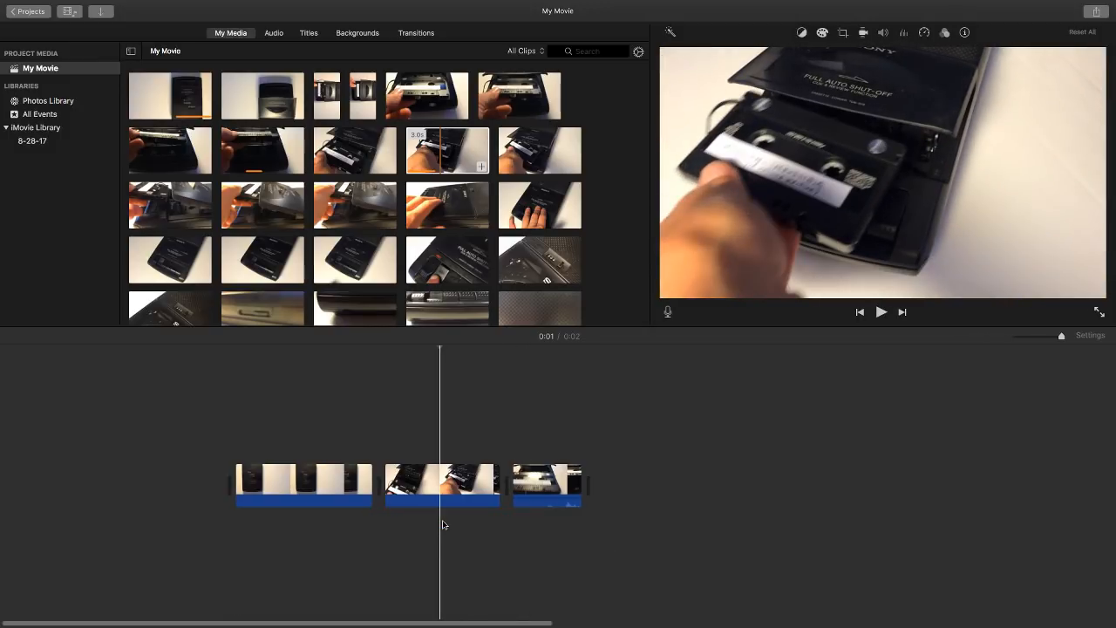
Detach the audio from the third timeline clip and delete the detached audio.
click(540, 490)
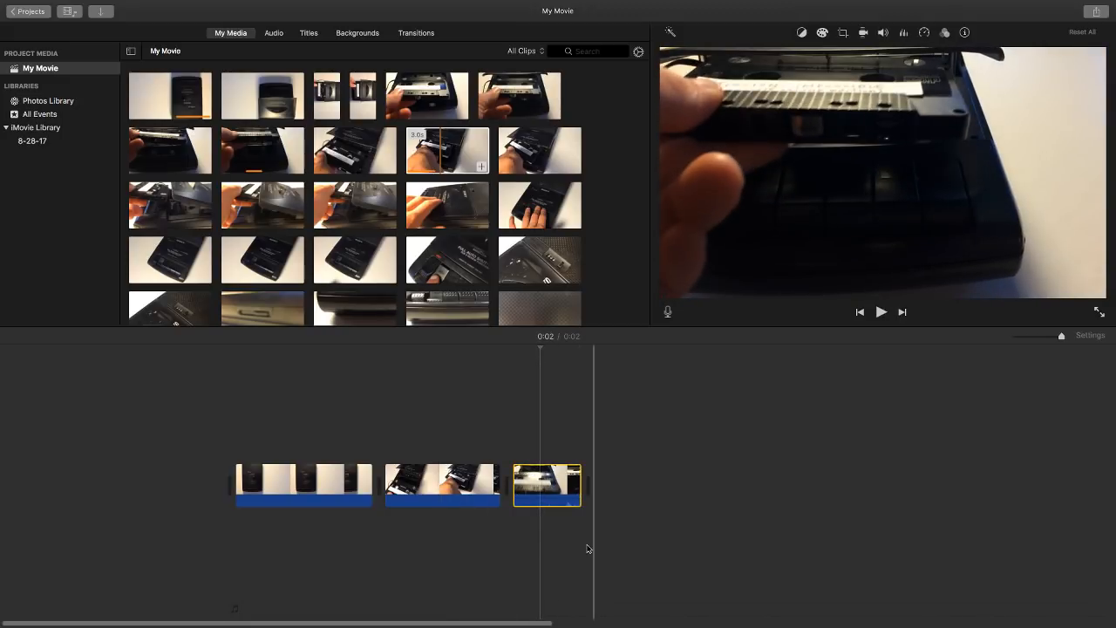
key(alt+super+b)
click(673, 523)
click(547, 530)
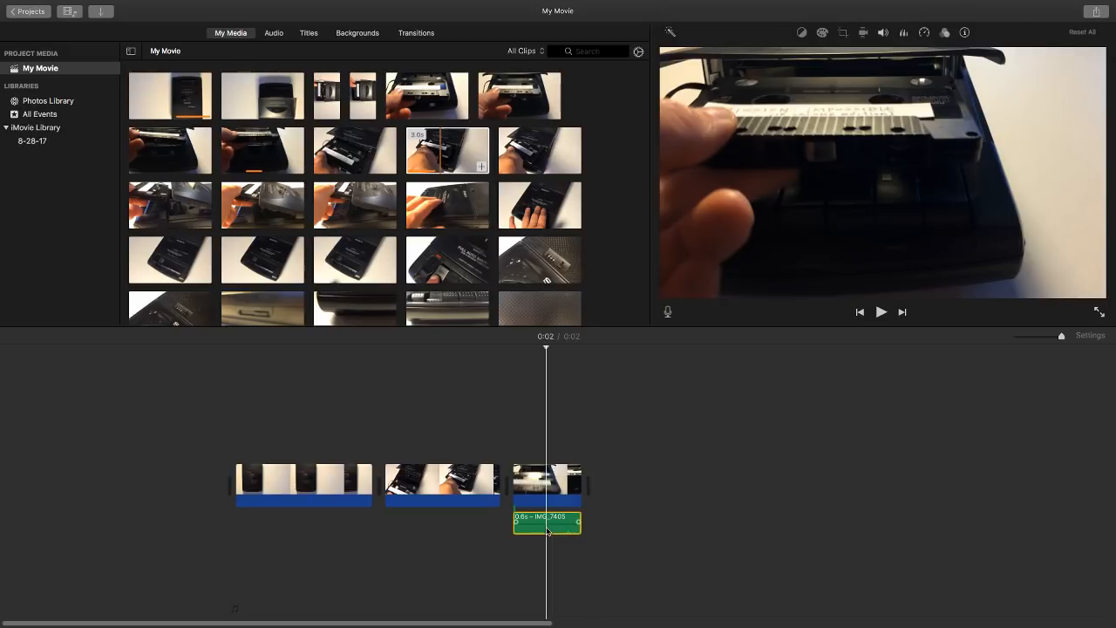
key(Delete)
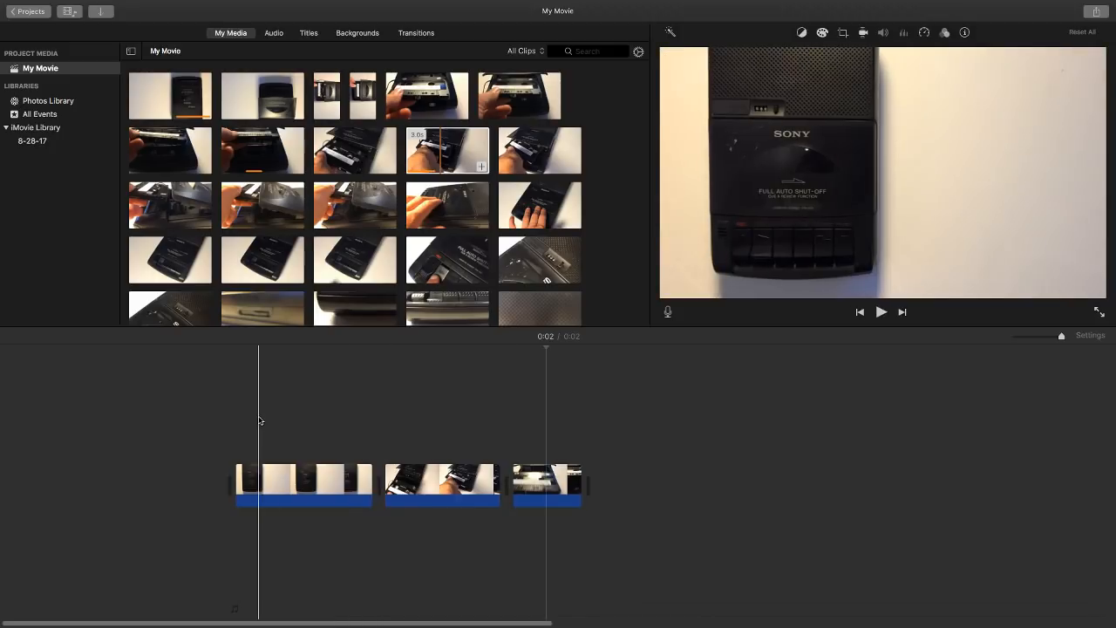
Record a voiceover about 2.6 seconds long from the start of the timeline.
click(354, 420)
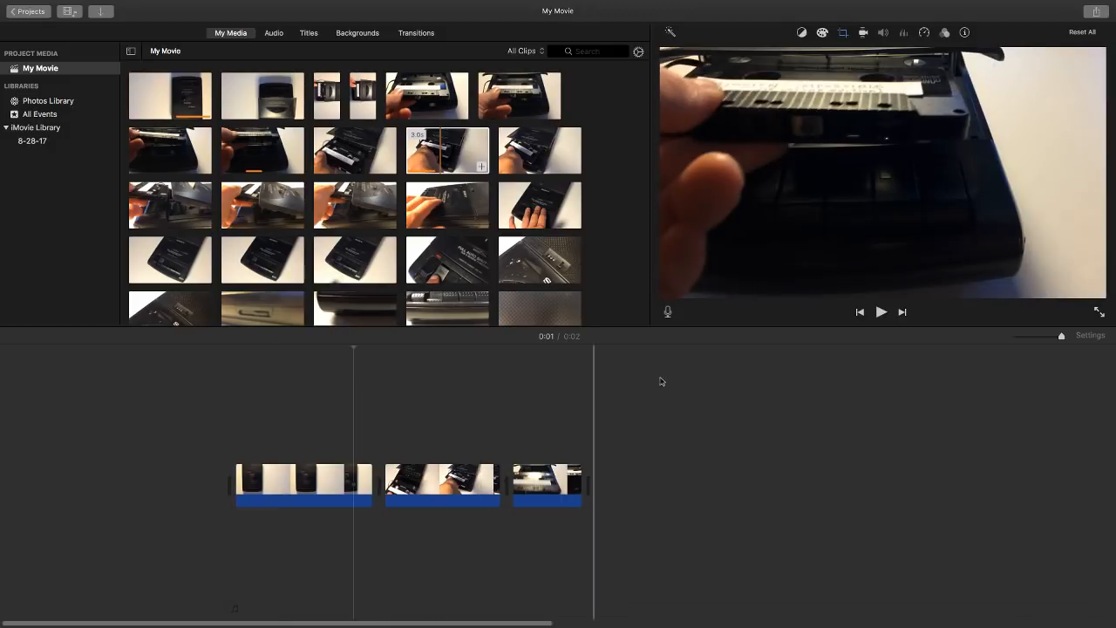
click(234, 358)
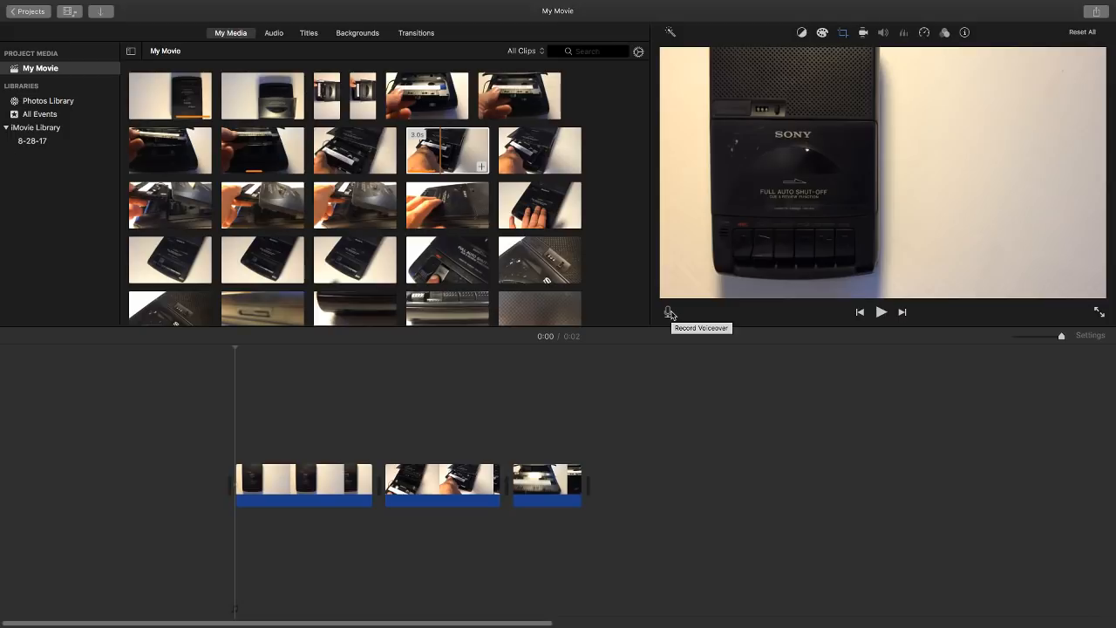
click(668, 312)
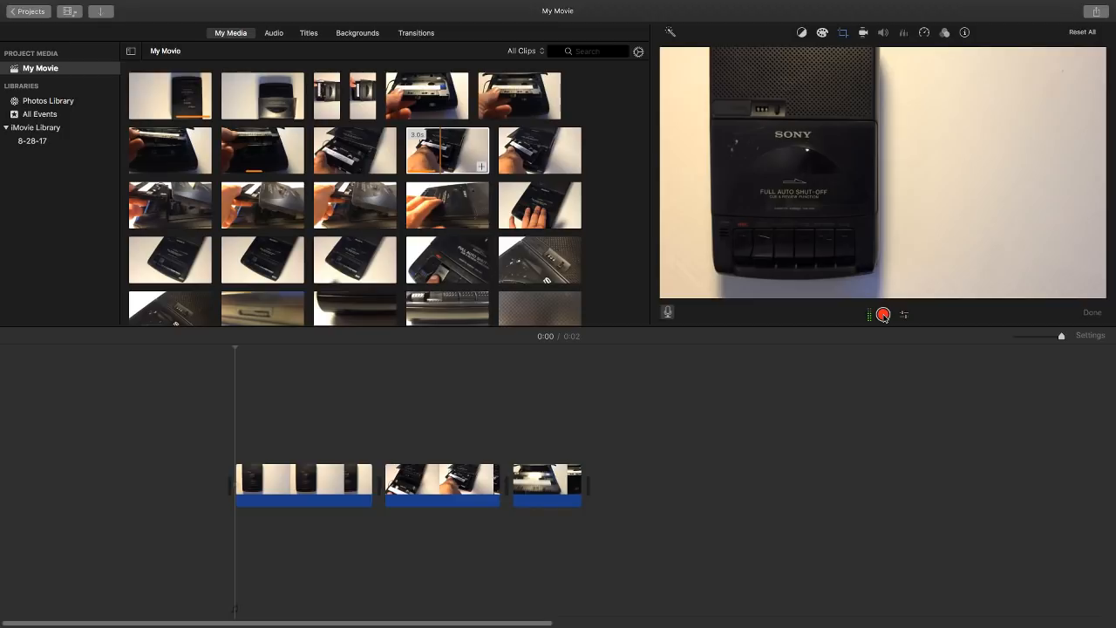
click(883, 315)
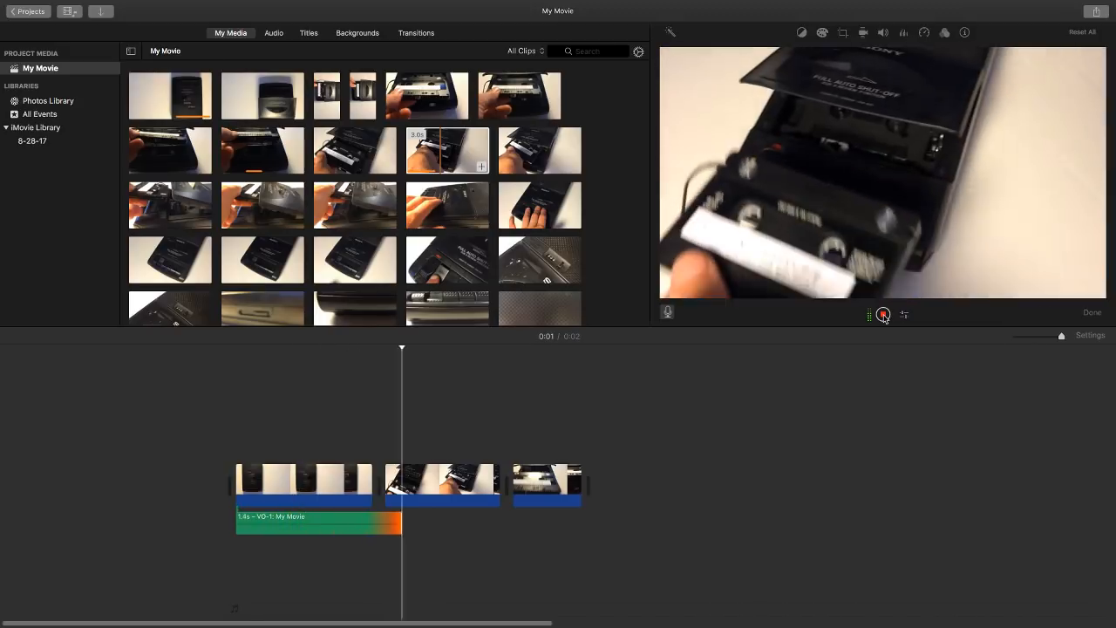
click(883, 315)
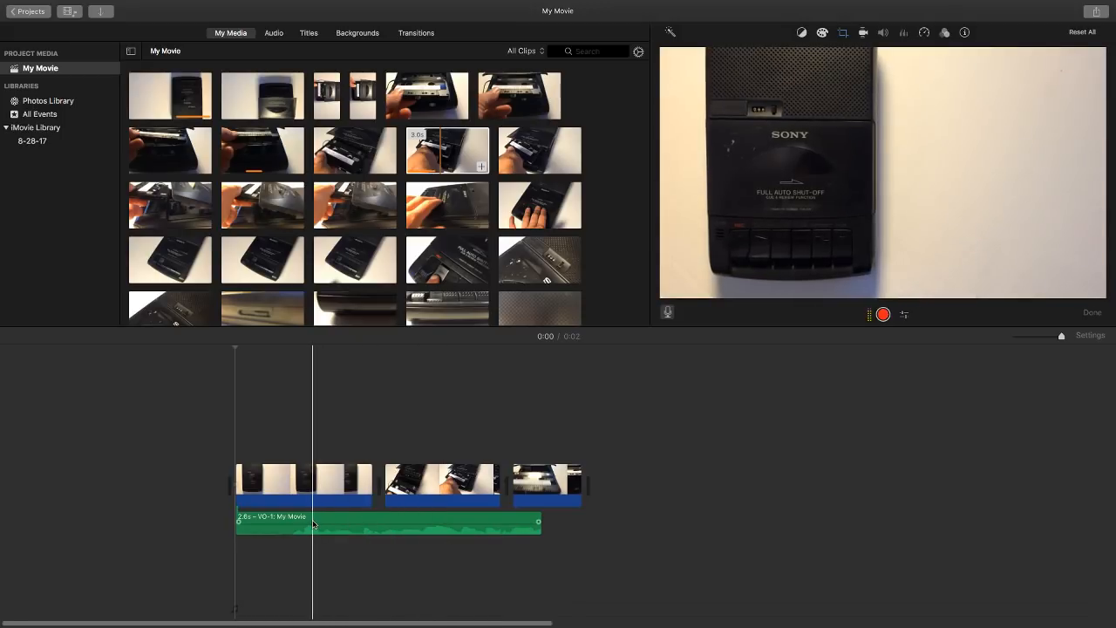
Play back the recorded voiceover with the clips, then delete it from the timeline.
key(space)
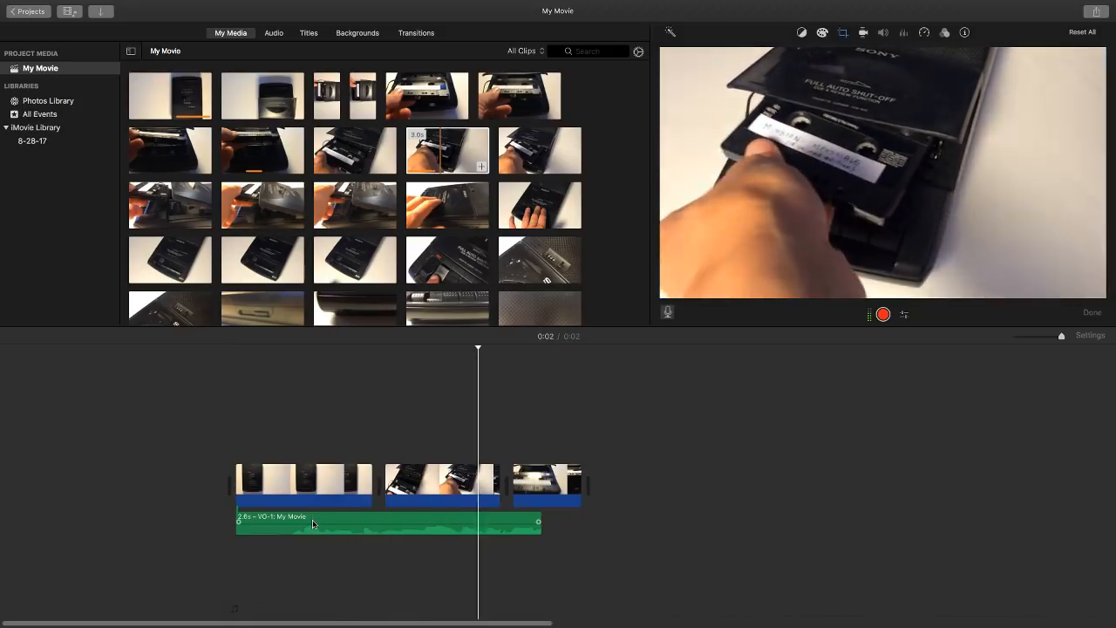
click(238, 404)
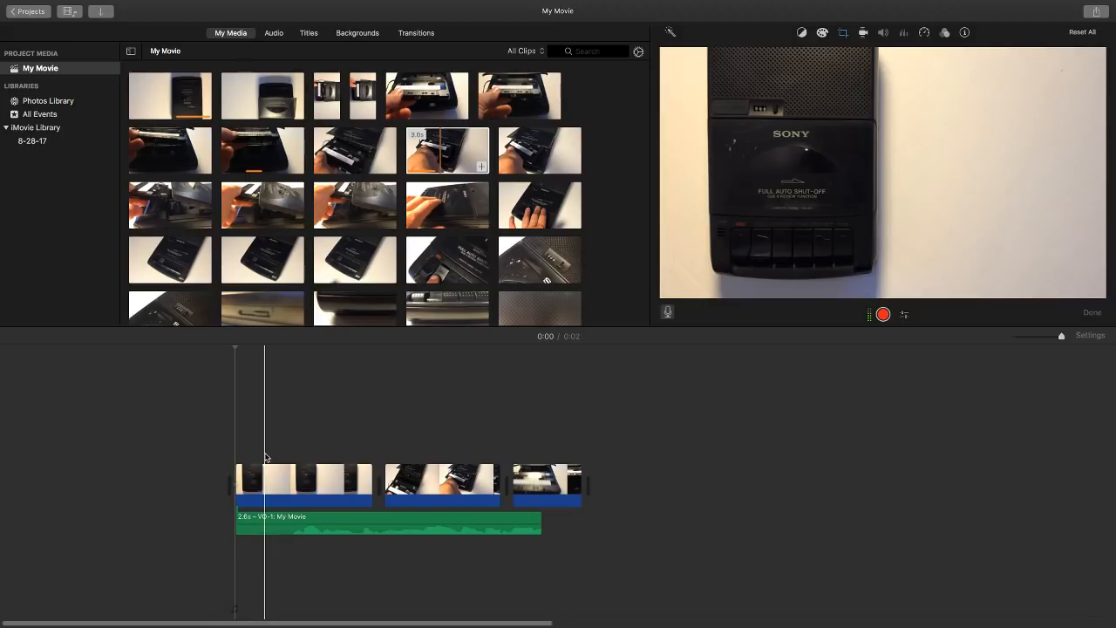
click(266, 527)
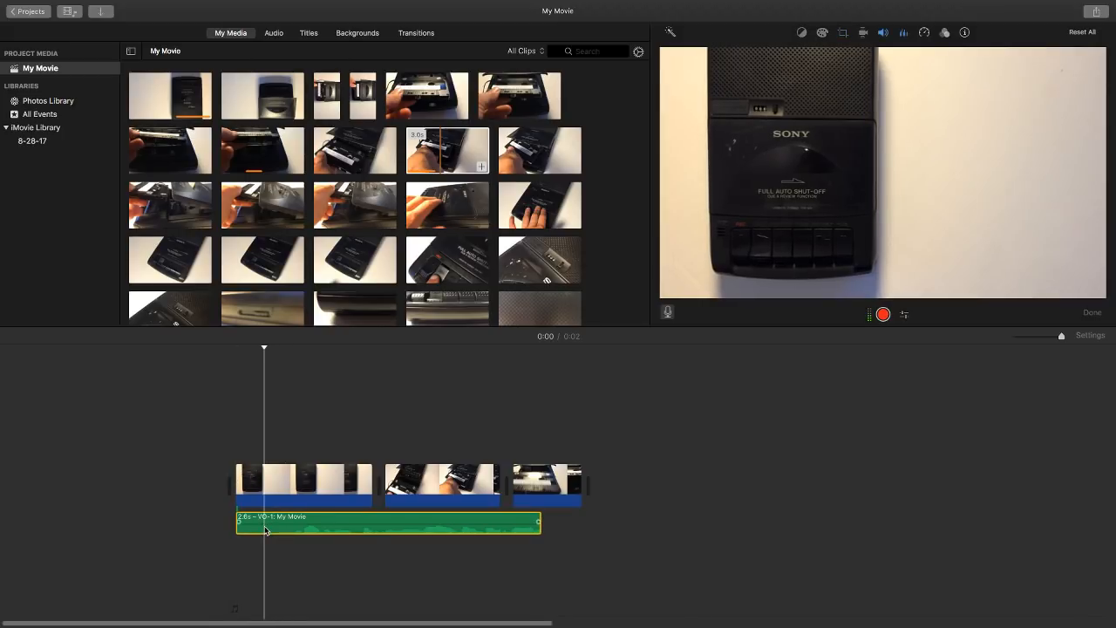
key(Delete)
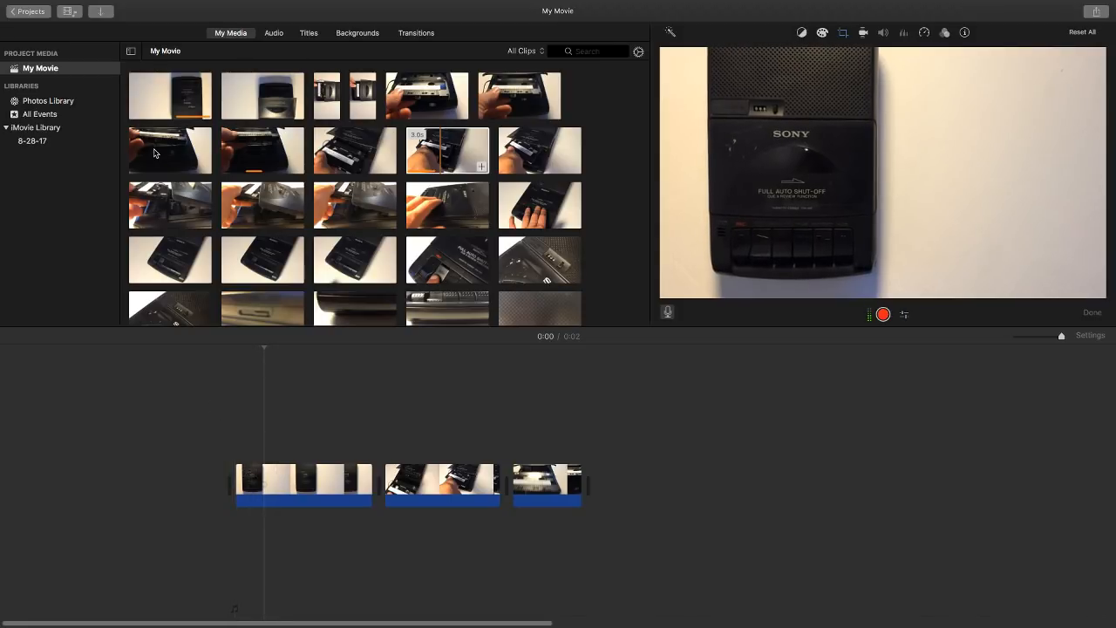
Browse the sound effects, inspecting Drone Dark Suspense 3, 2 and 1 and Doorbell, and look at the iTunes audio source.
click(274, 33)
click(78, 82)
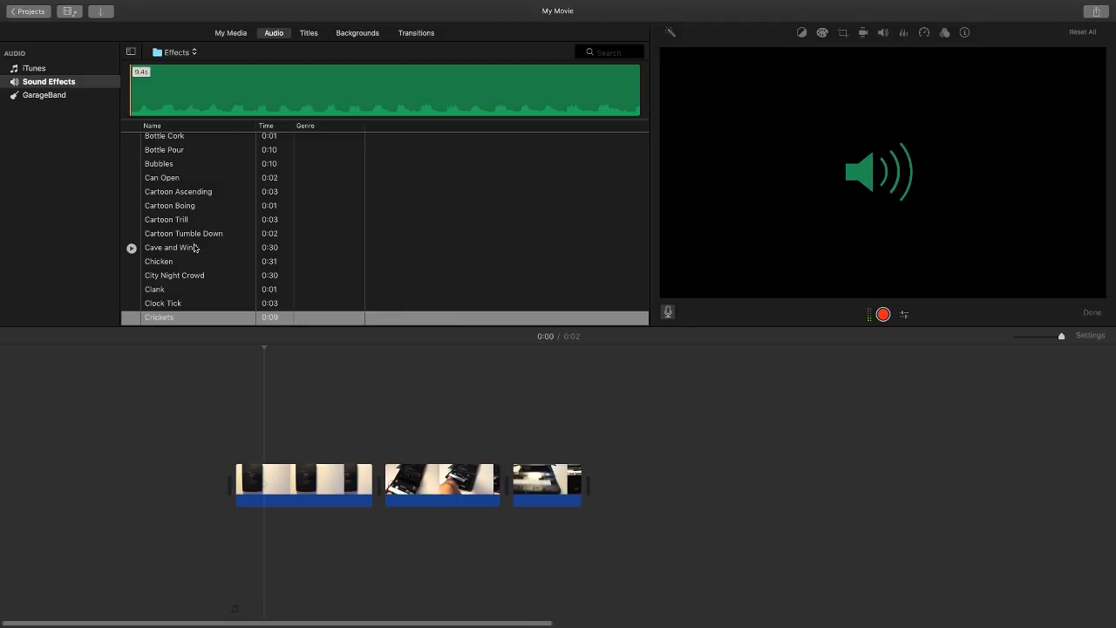
scroll(198, 248, down, 10)
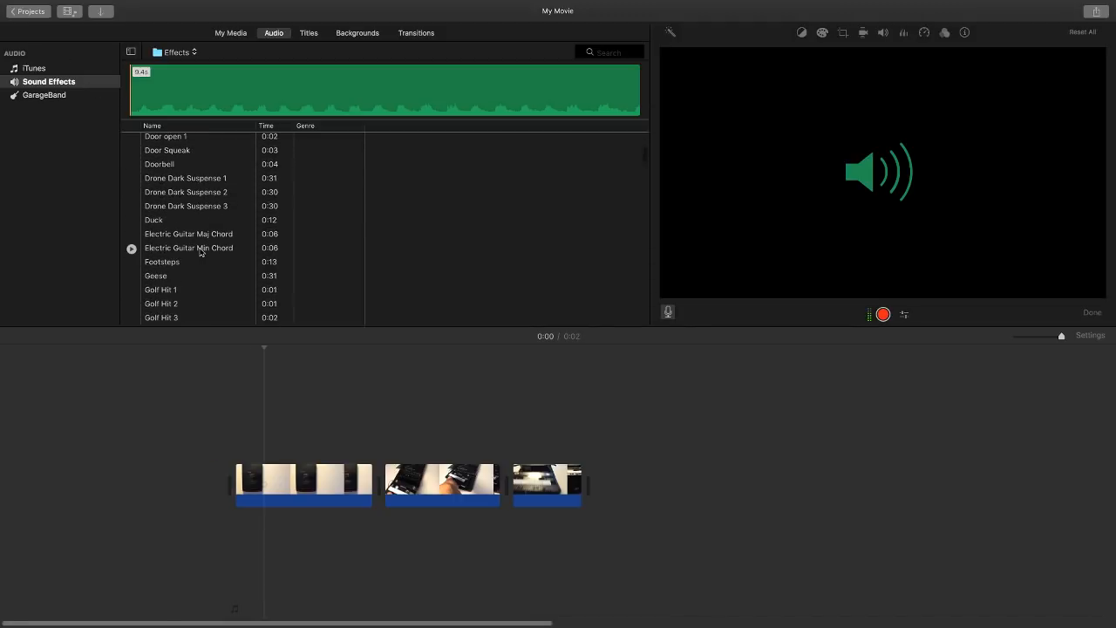
click(169, 208)
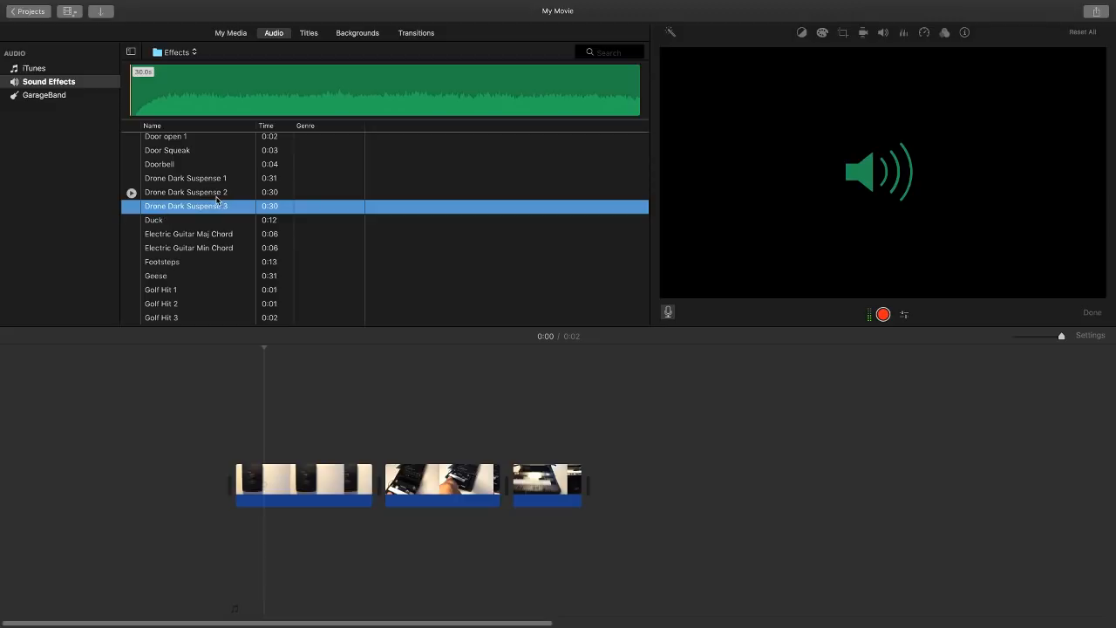
click(157, 192)
click(157, 179)
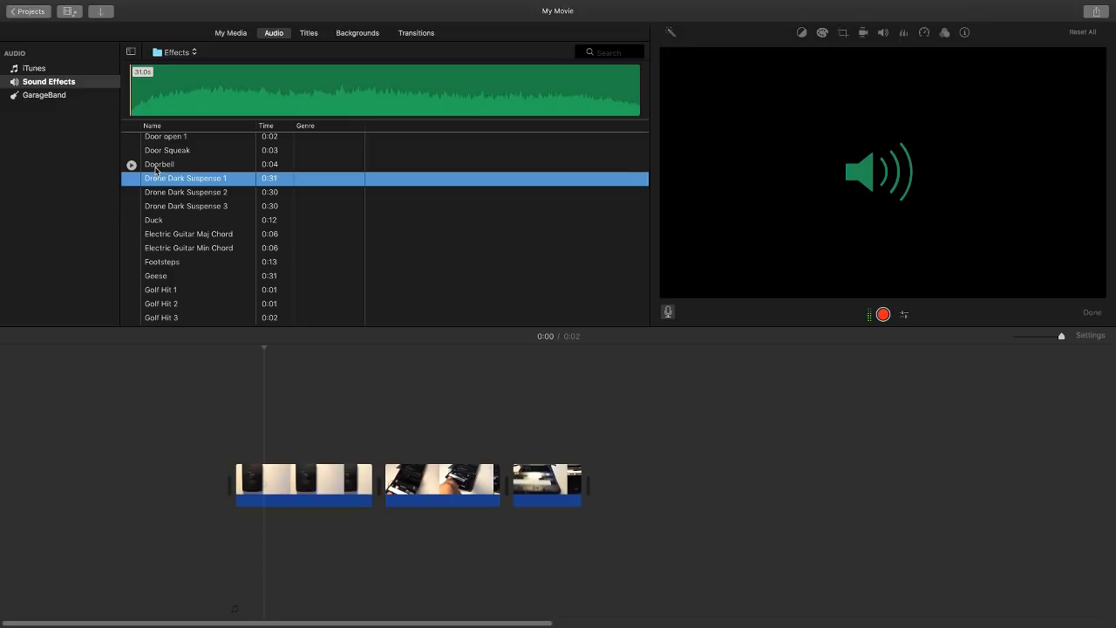
click(158, 166)
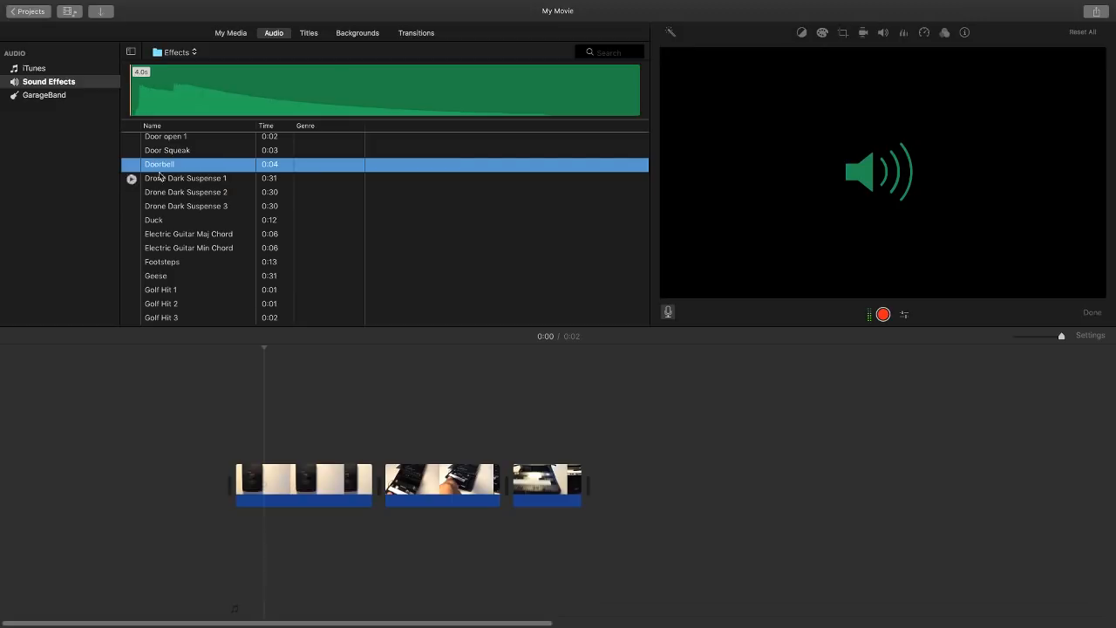
click(41, 70)
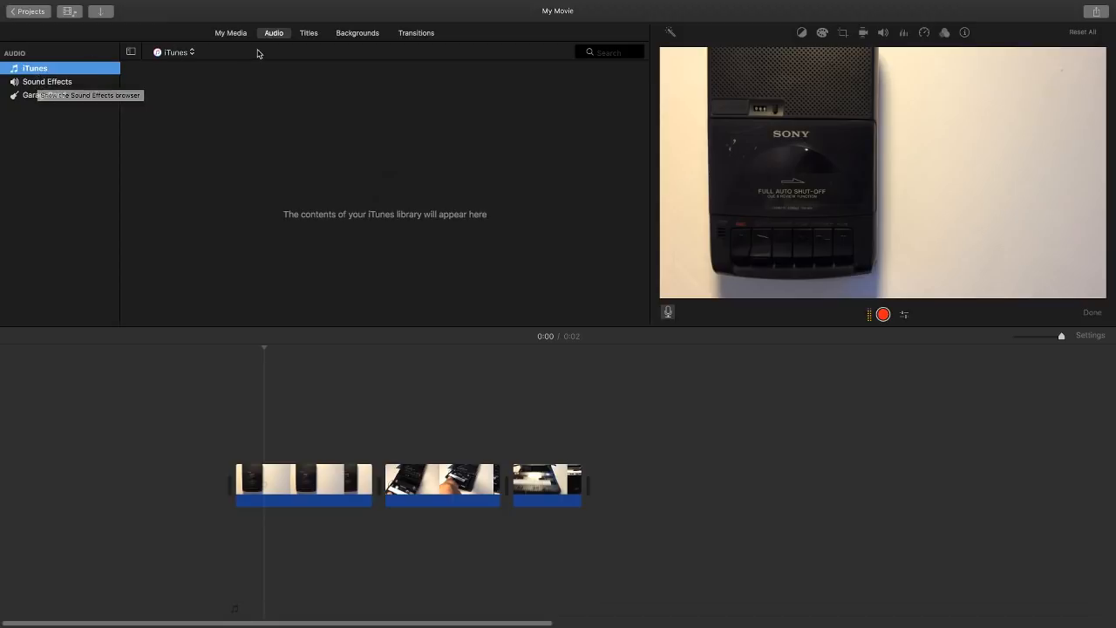
Attach the 6.6-second voiceover recording from the project media beneath the first timeline clip and play it back.
click(232, 35)
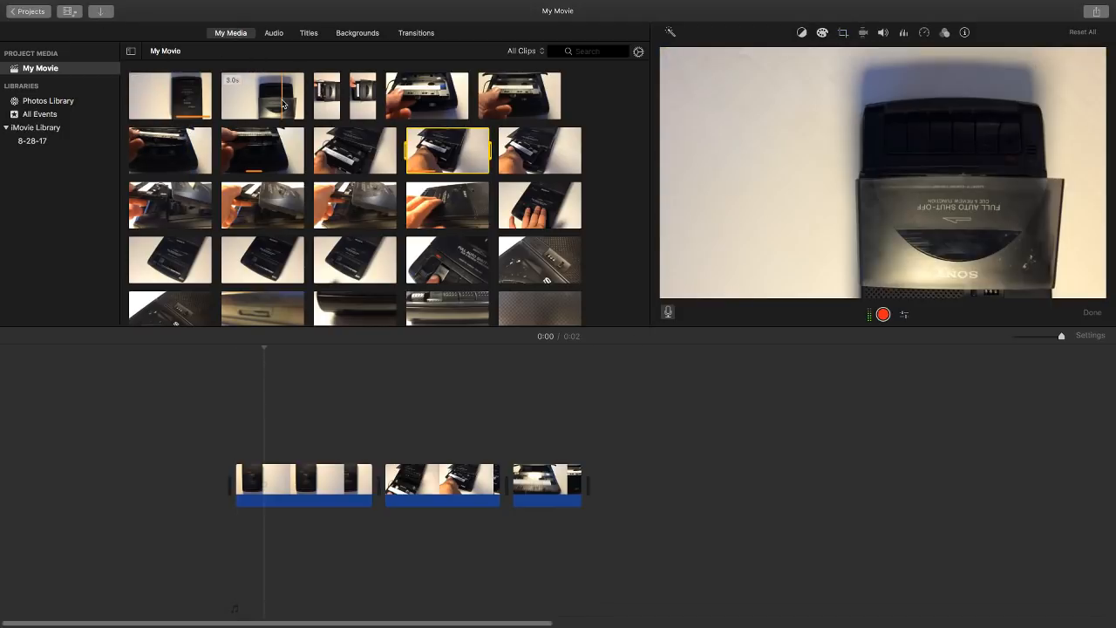
scroll(375, 209, down, 5)
scroll(375, 209, down, 1)
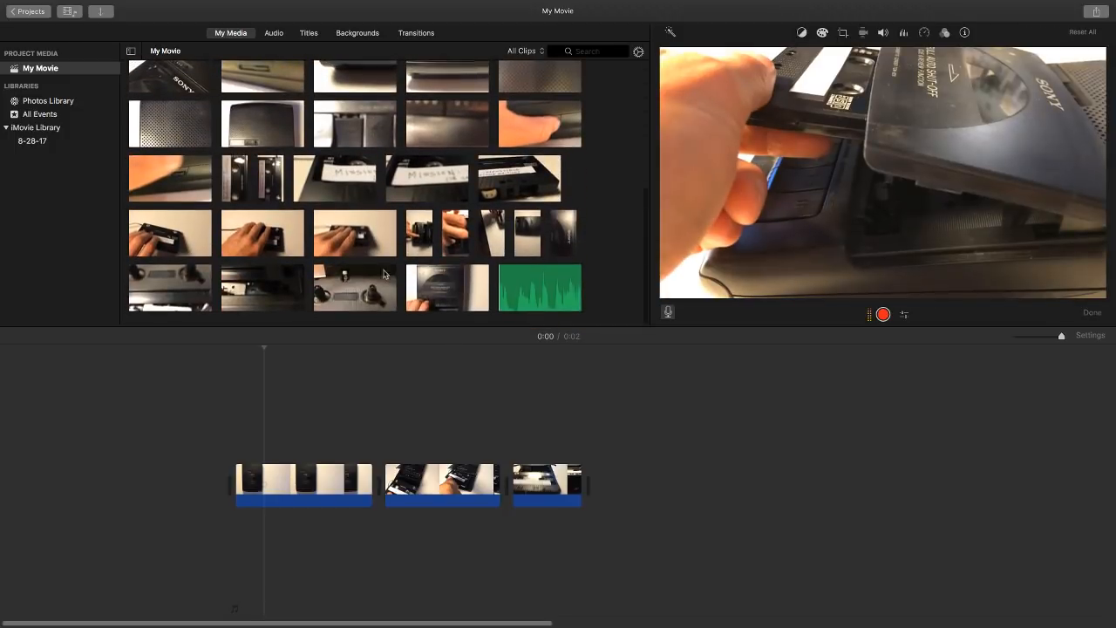
click(537, 301)
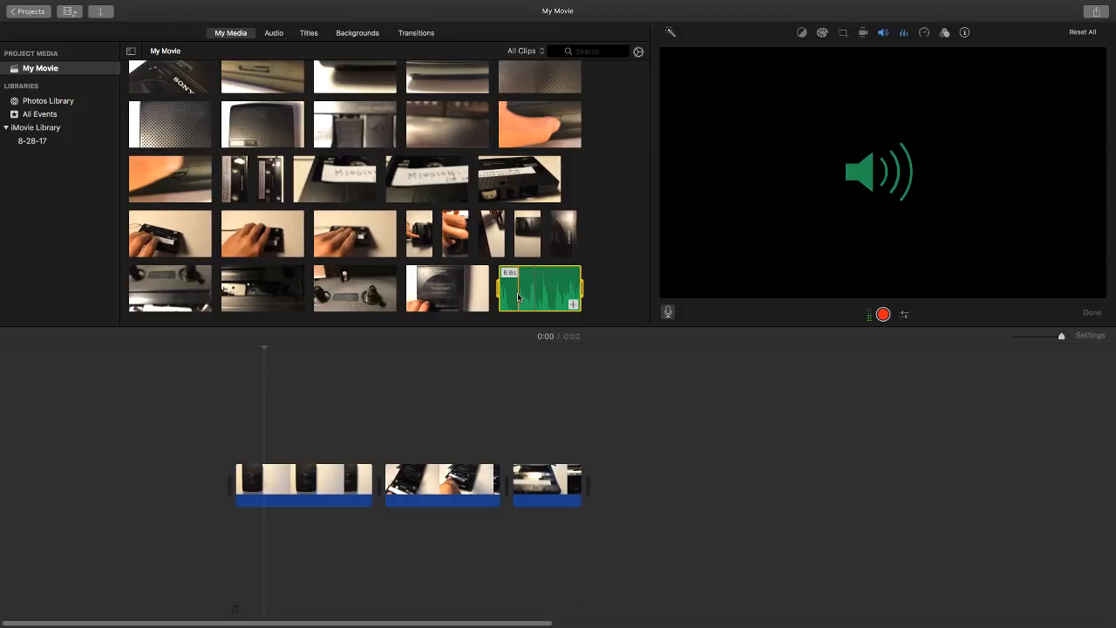
drag(526, 297, 283, 523)
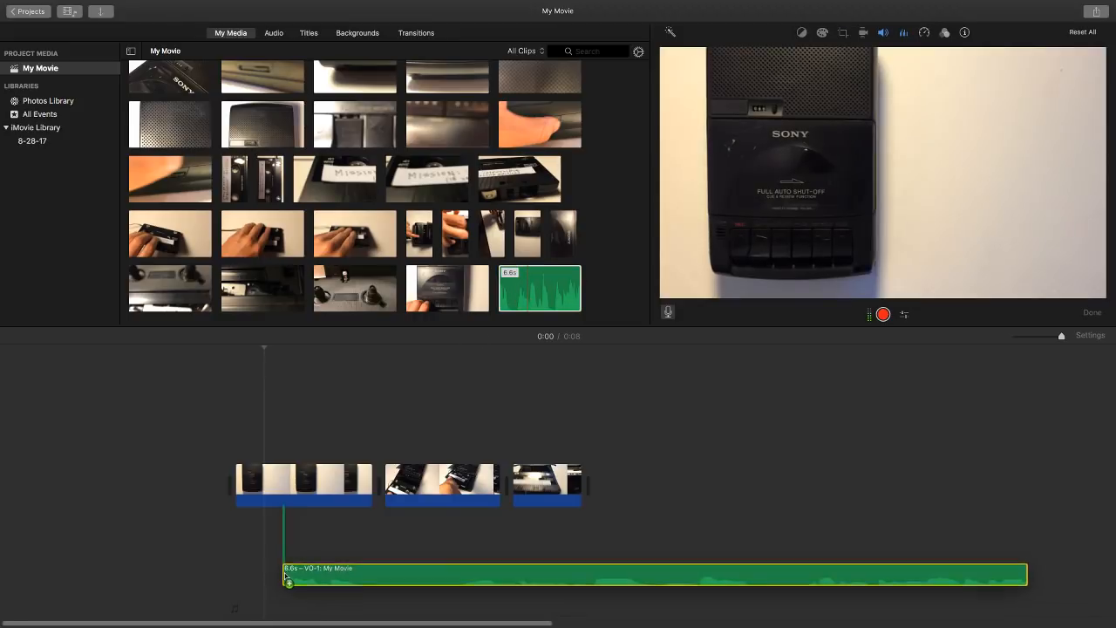
key(space)
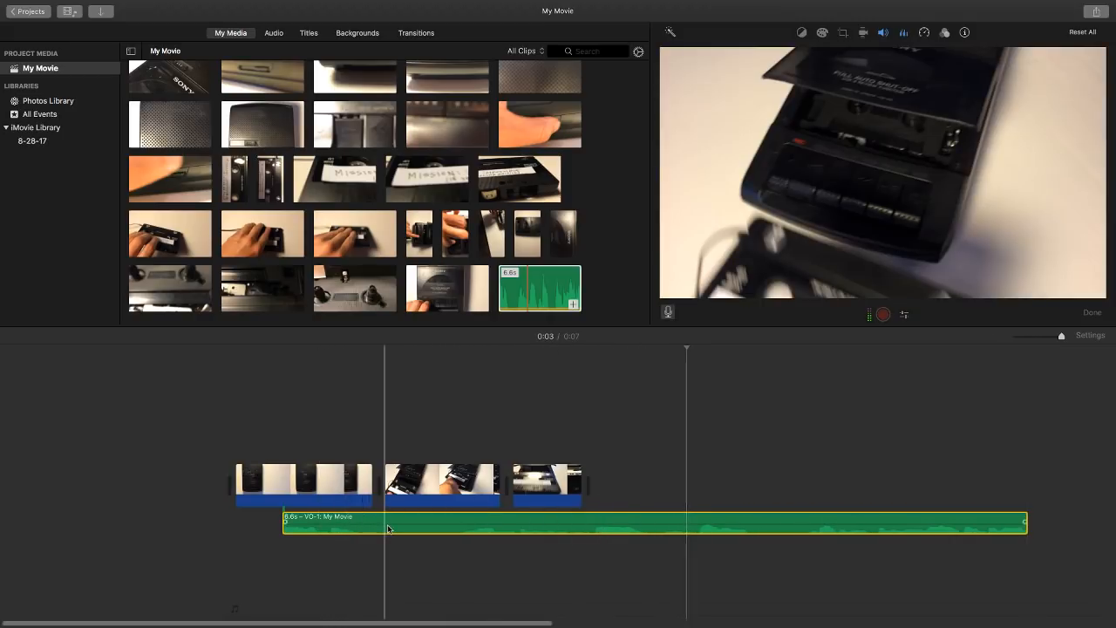
click(383, 480)
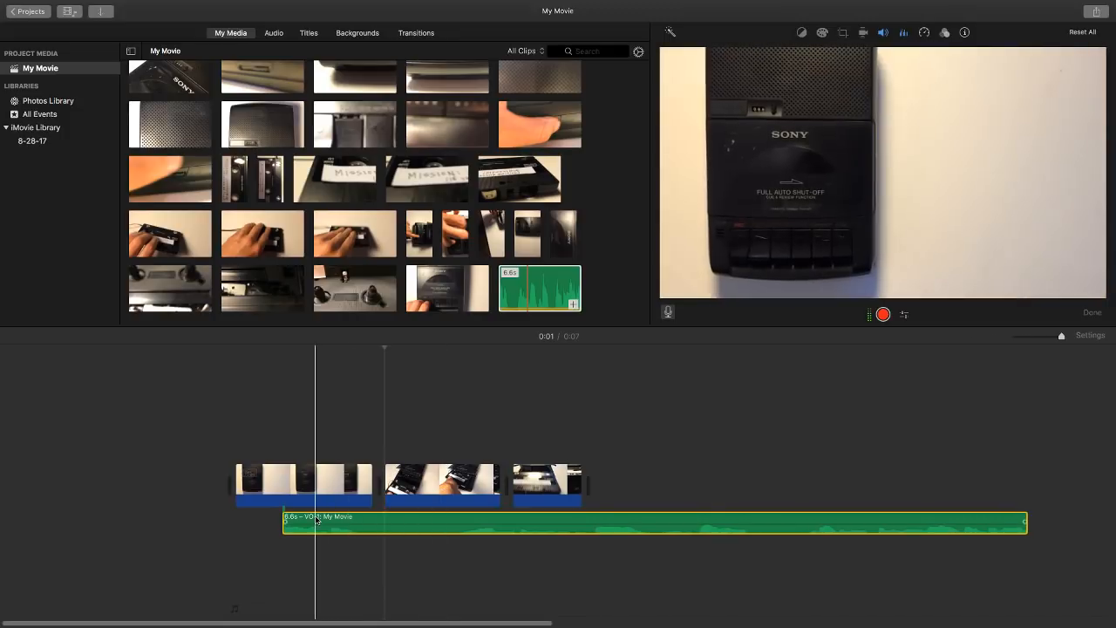
Move the voiceover to the start of the timeline, then delete it.
drag(312, 532, 264, 533)
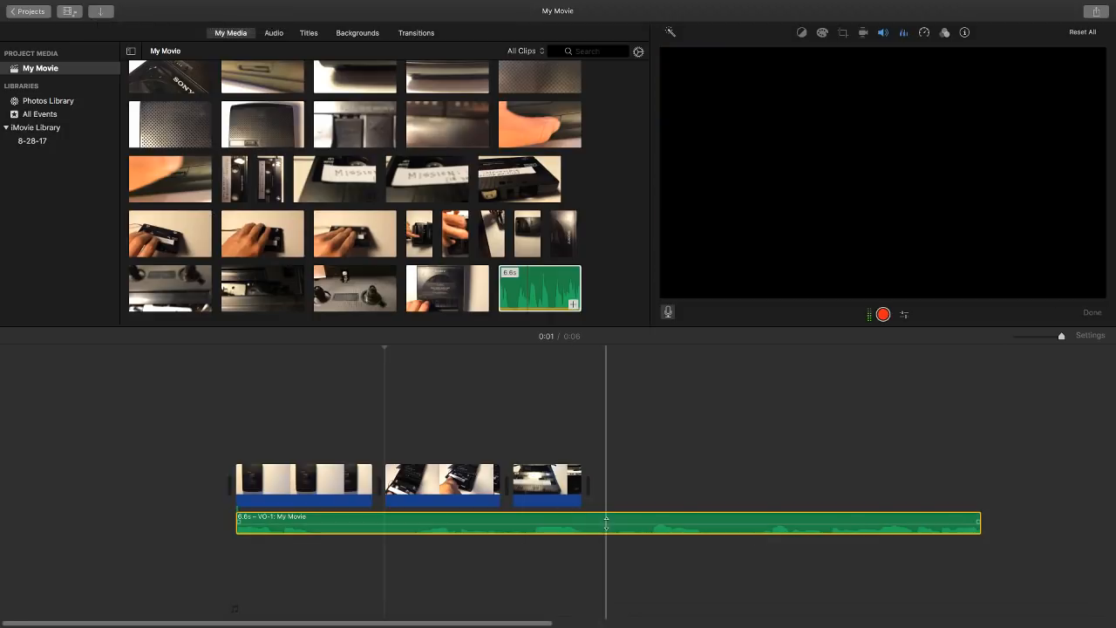
key(Delete)
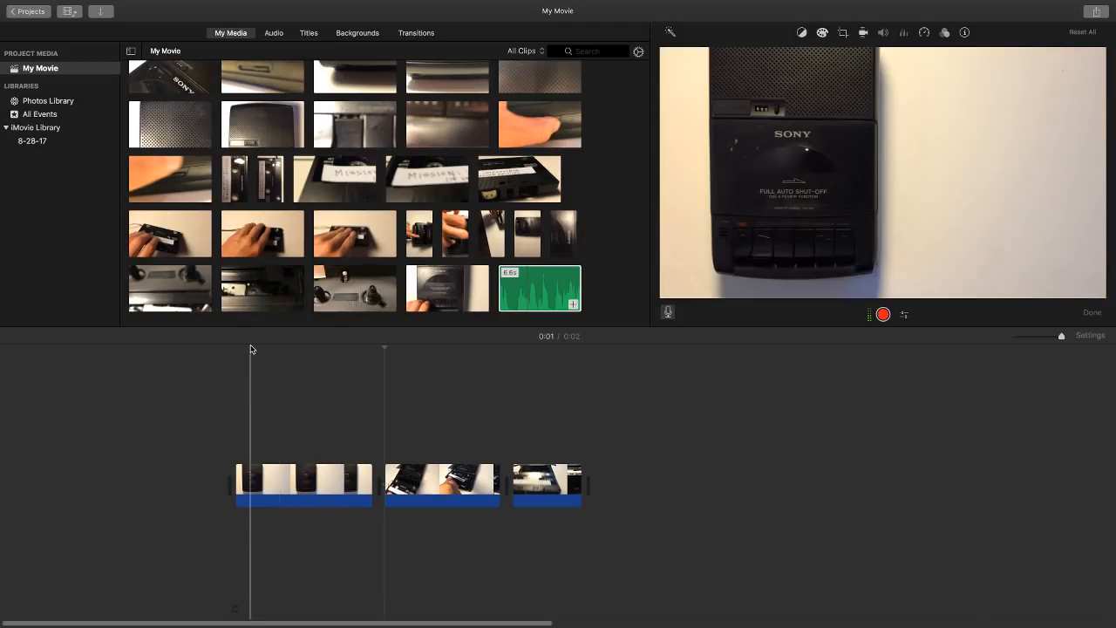
Position the playhead within the first timeline clip and connect the 3.6-second "Mission" tape-label clip above it as a cutaway.
click(314, 348)
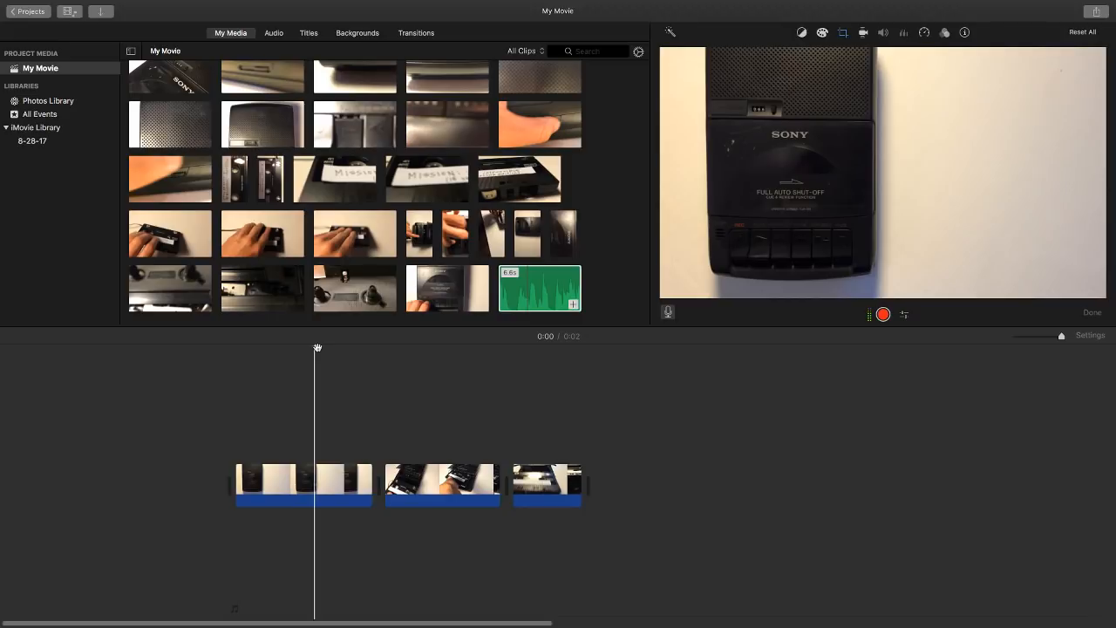
drag(317, 348, 280, 384)
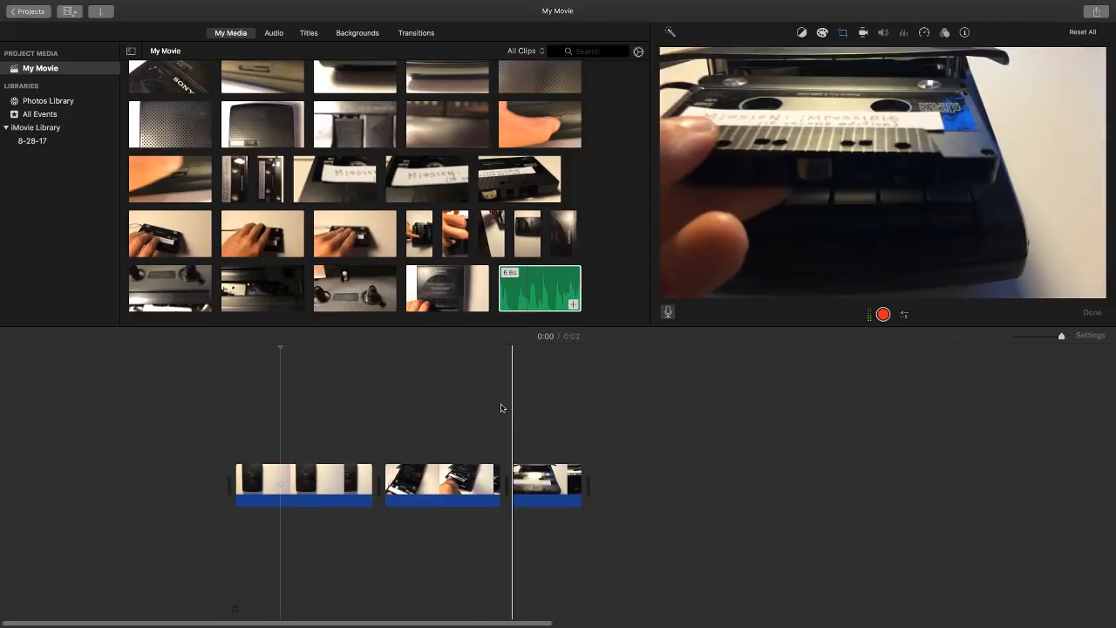
click(341, 175)
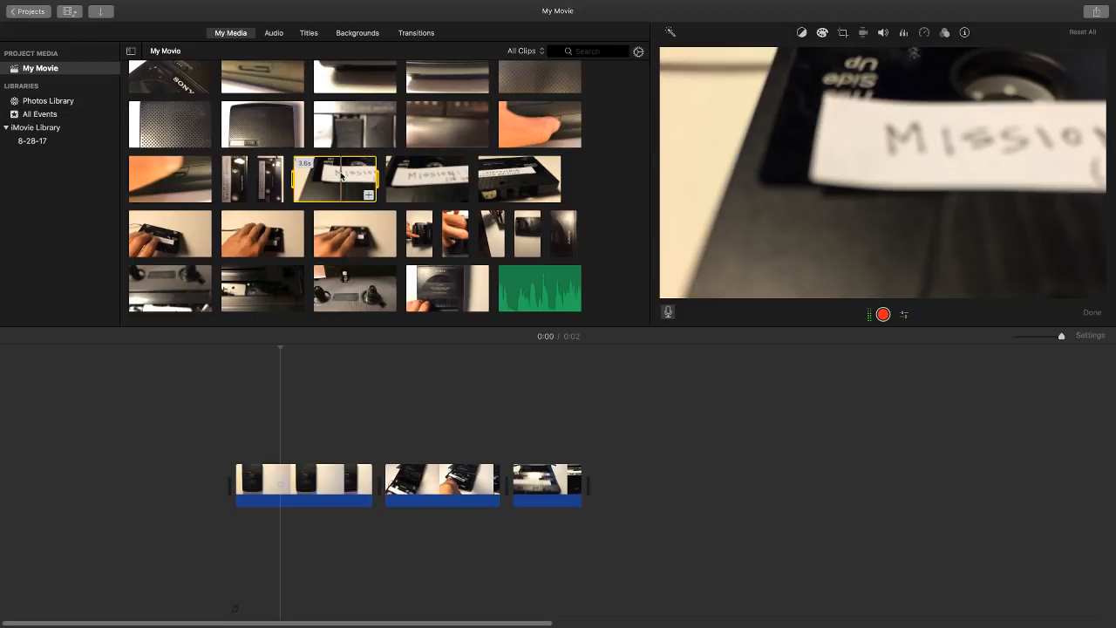
key(q)
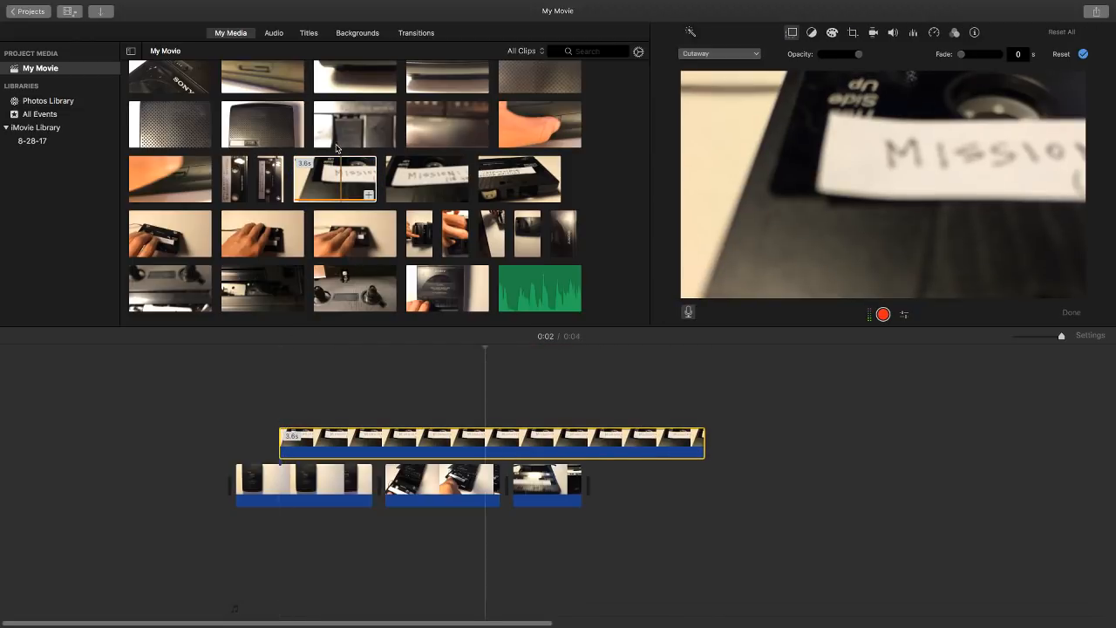
drag(296, 427, 321, 340)
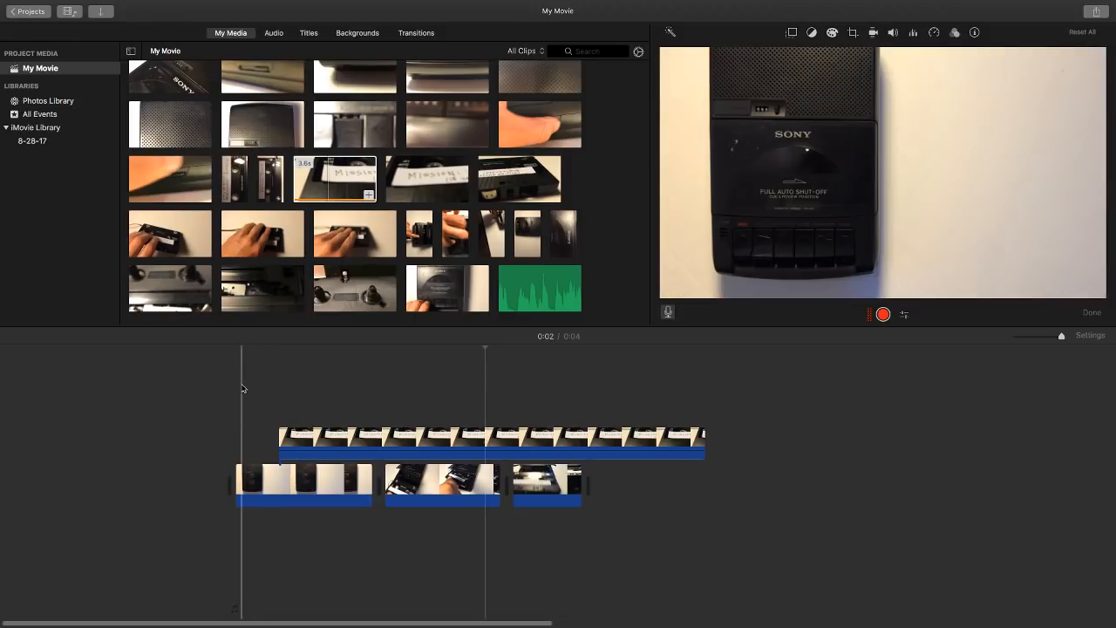
Play the timeline from the start to review the 3.6-second cutaway, then delete that cutaway.
click(241, 388)
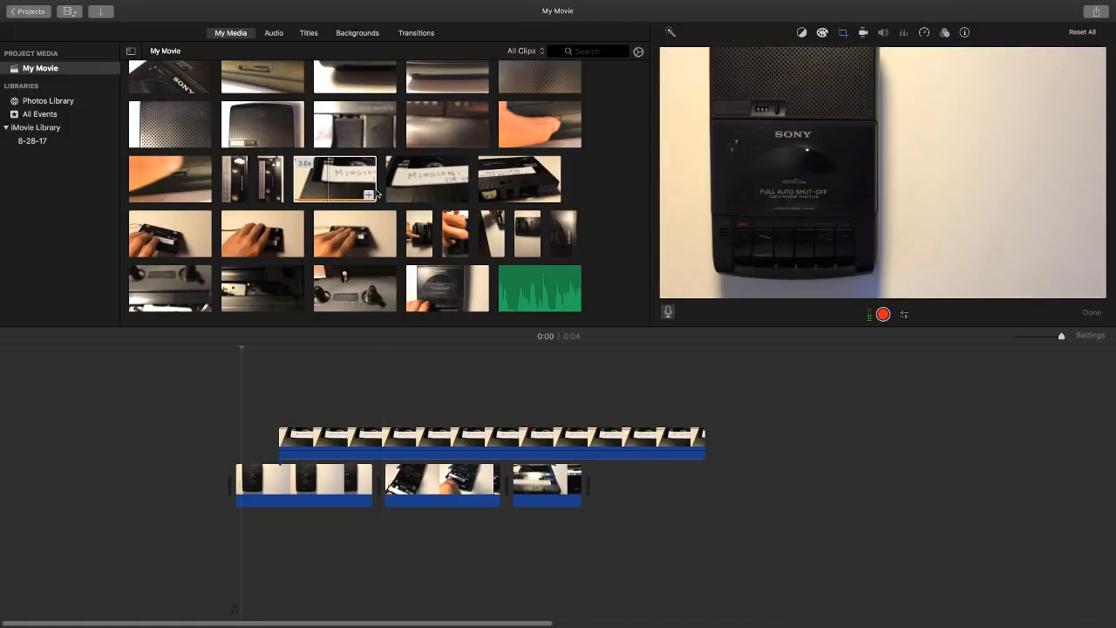
click(328, 181)
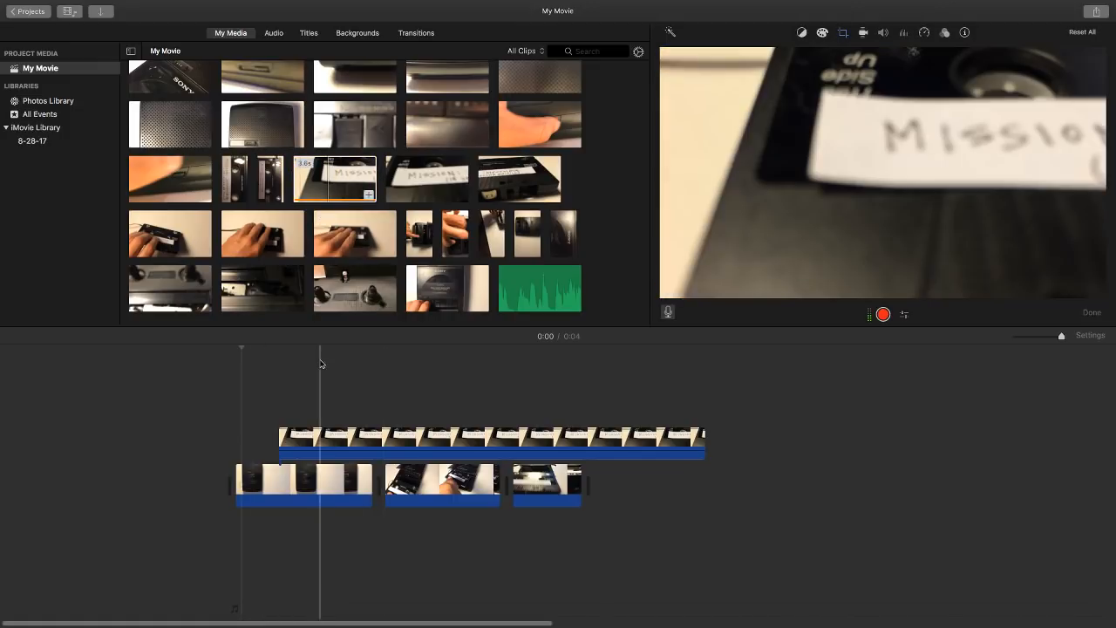
click(324, 445)
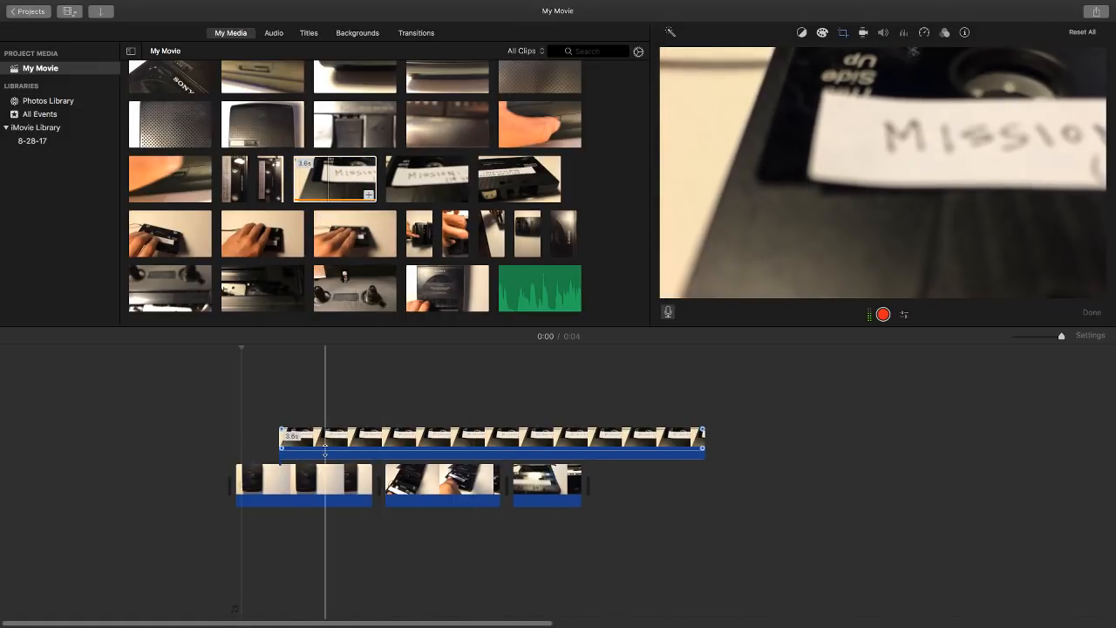
click(235, 408)
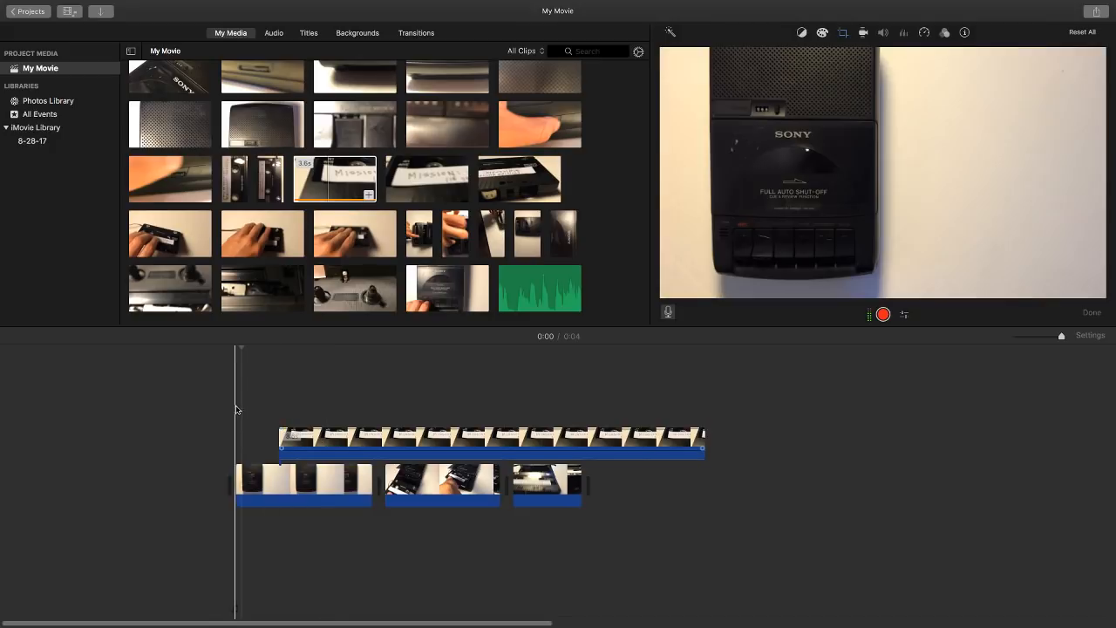
key(space)
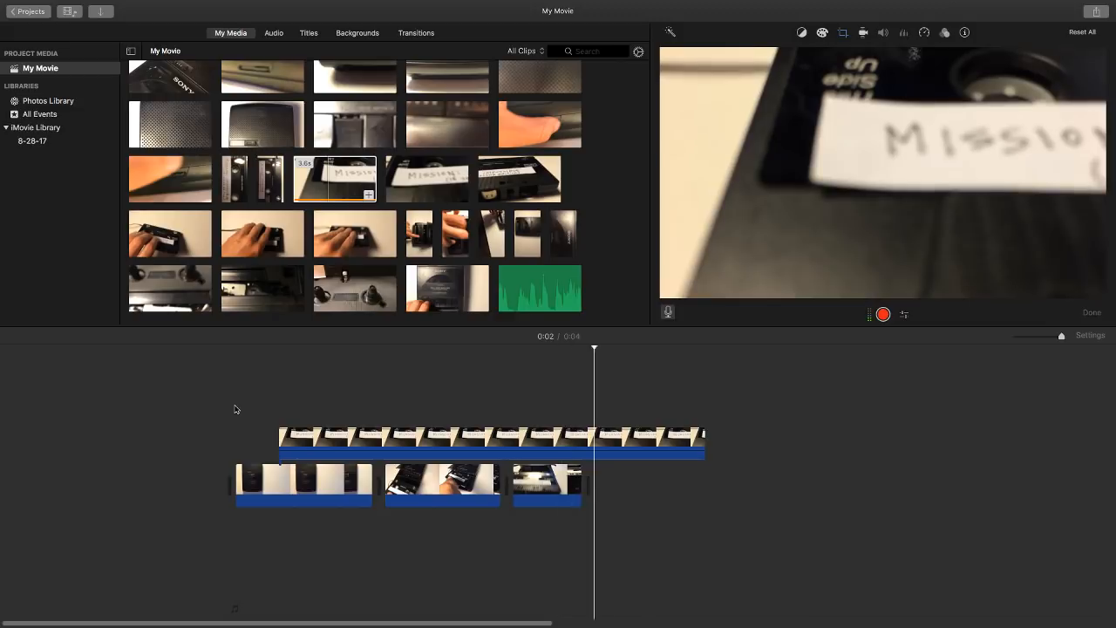
key(space)
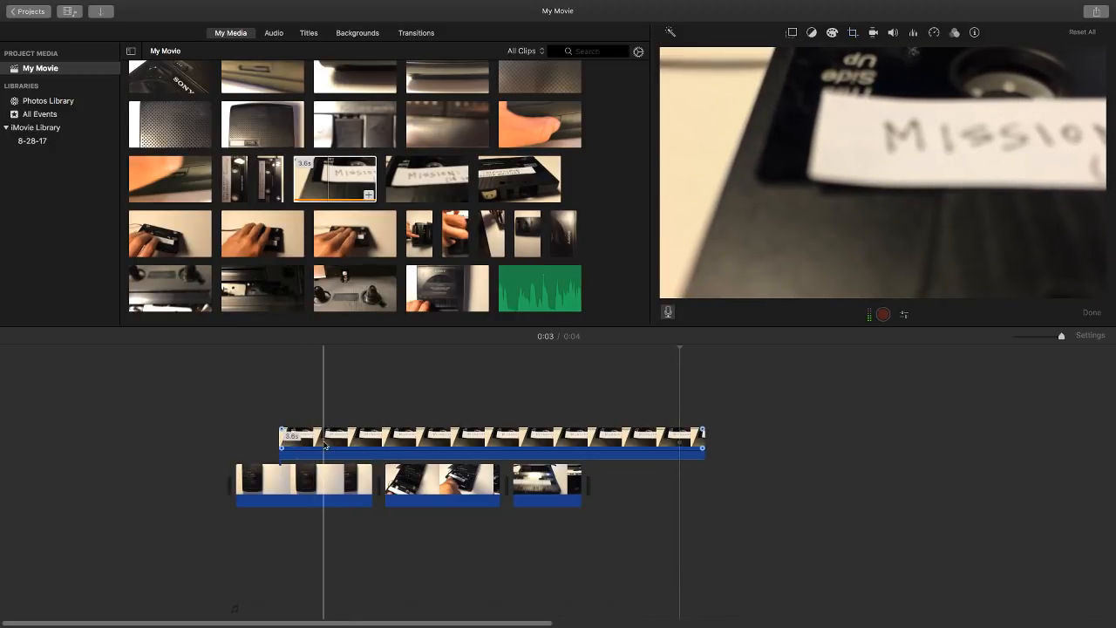
click(325, 440)
key(Delete)
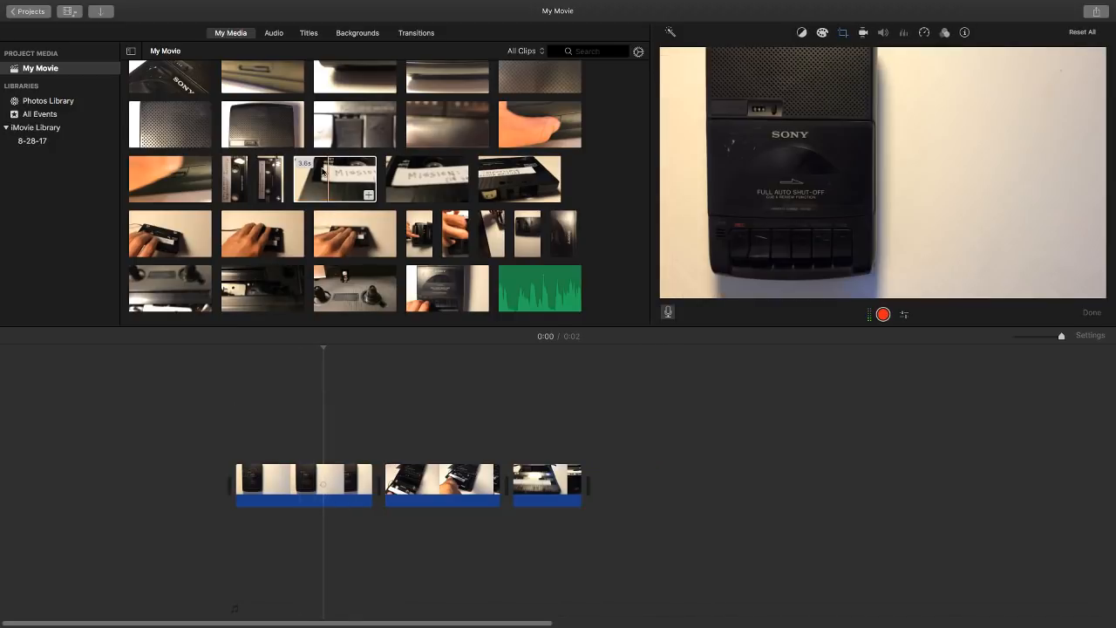
Place the 10.5-second "Mission" tape-label clip above the first timeline clip as a cutaway.
click(327, 173)
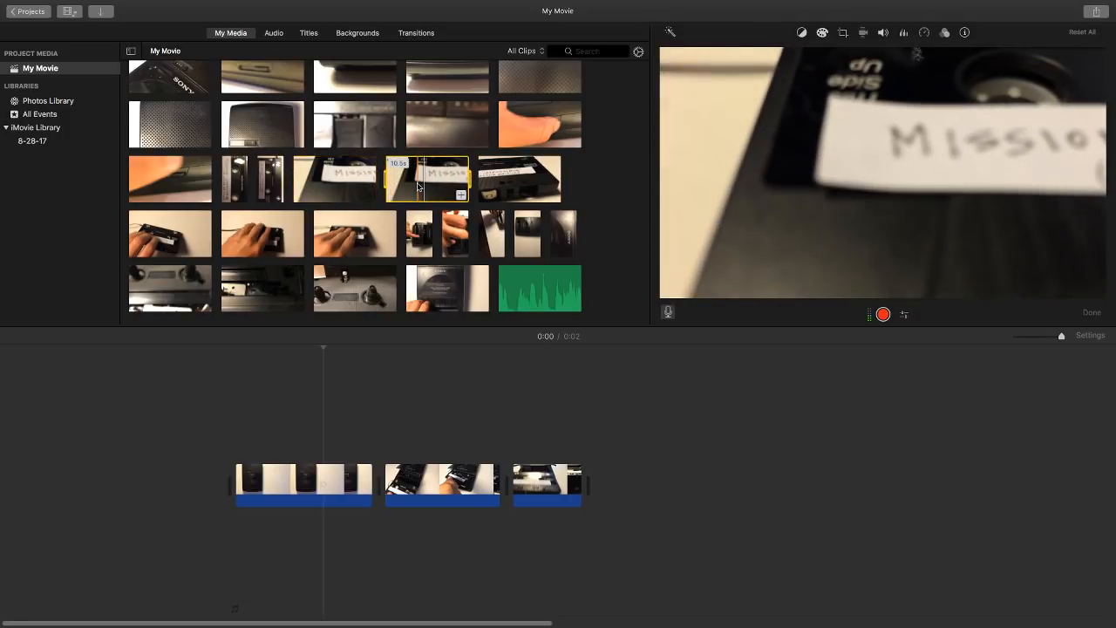
drag(419, 189, 346, 381)
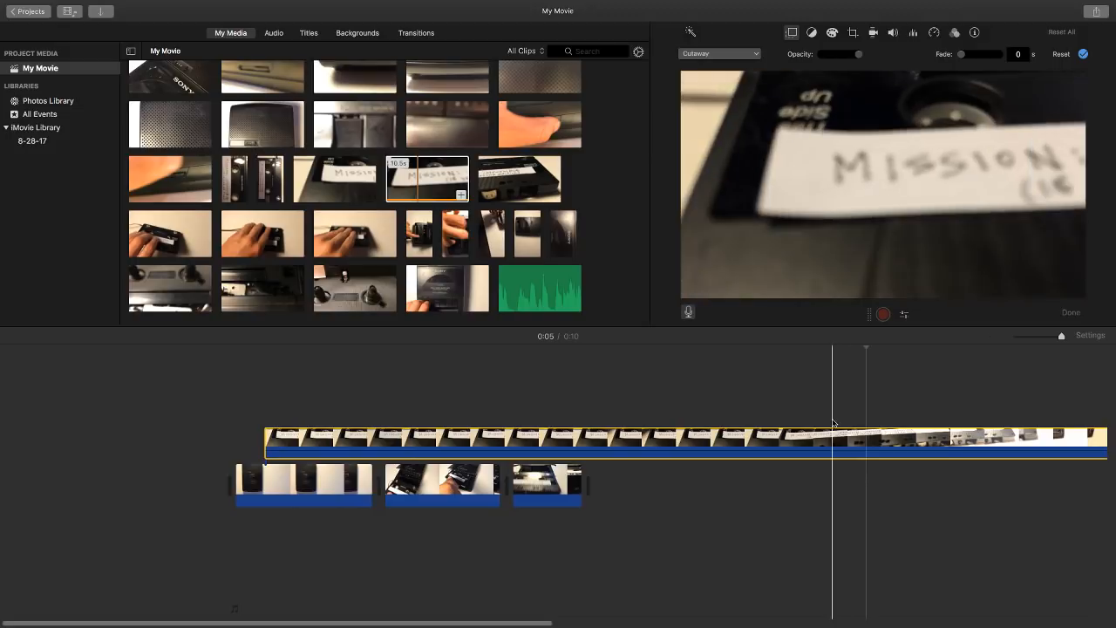
Examine the 10.5-second cutaway at several points and compare it with the first clip beneath it.
click(544, 445)
click(512, 445)
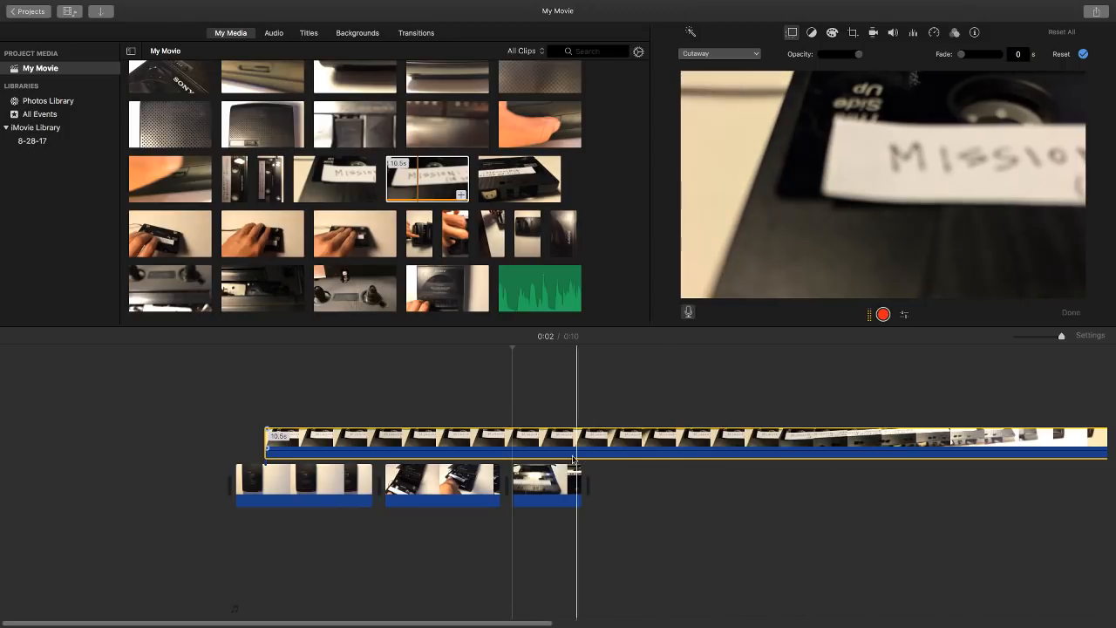
click(303, 484)
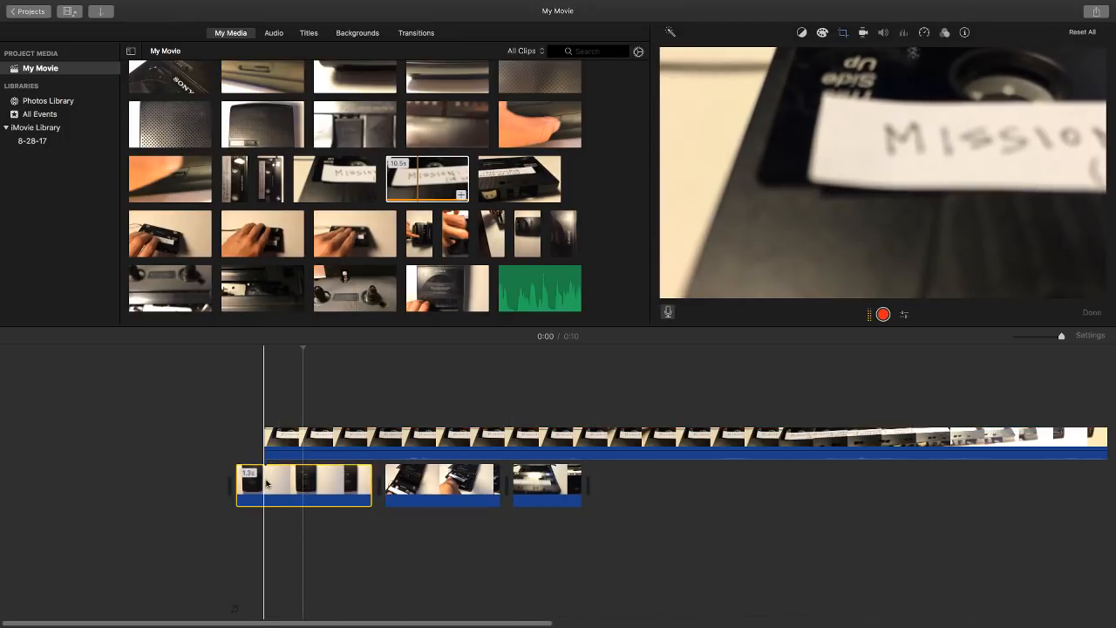
click(305, 446)
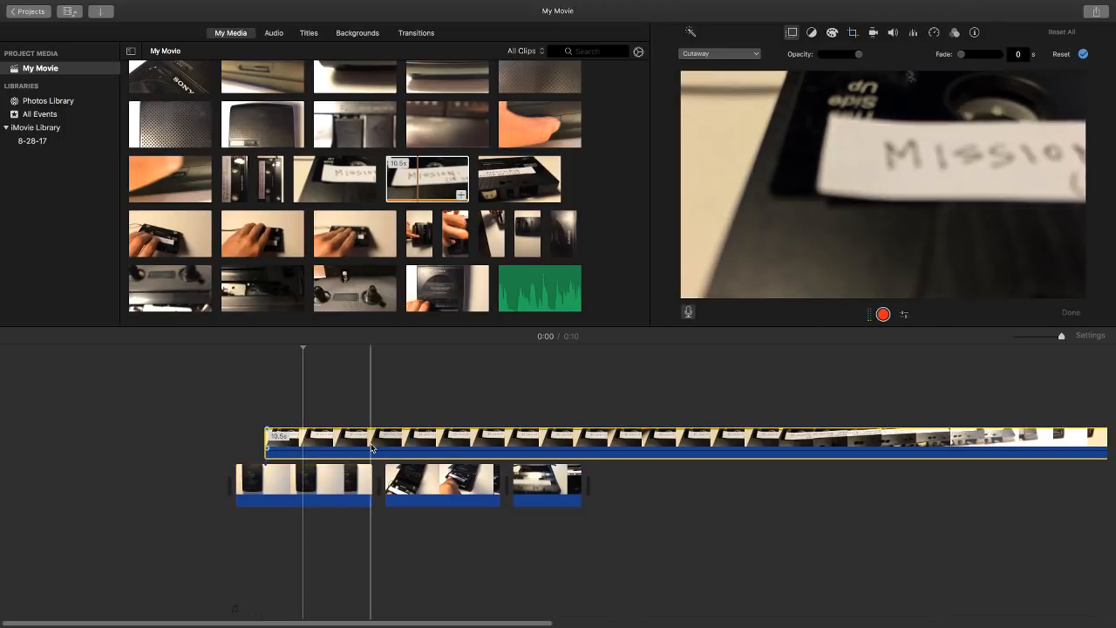
click(264, 484)
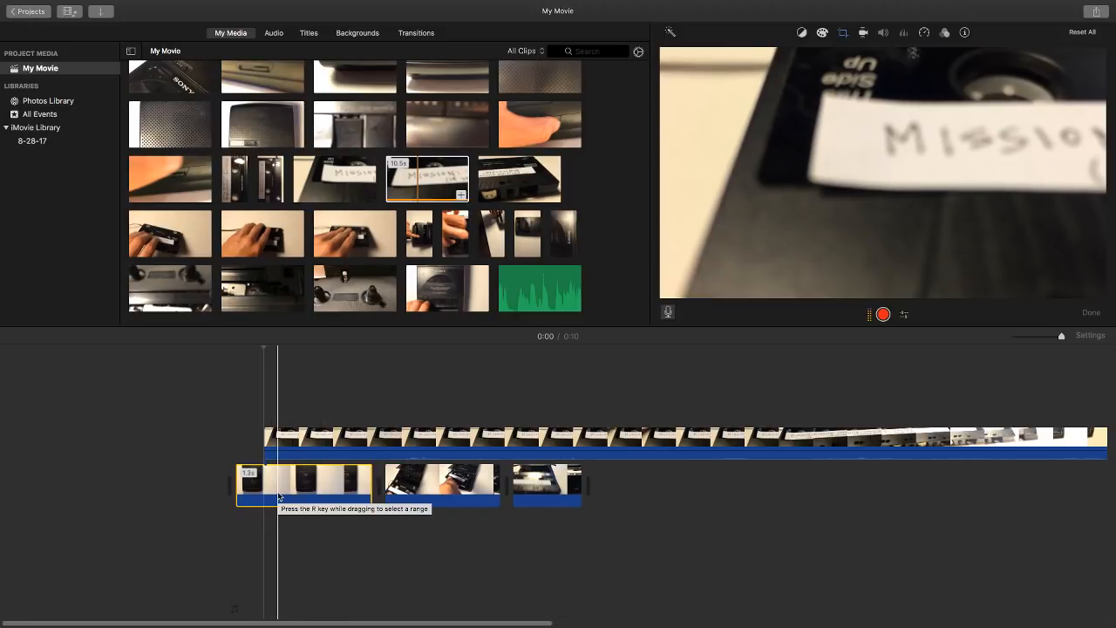
click(779, 436)
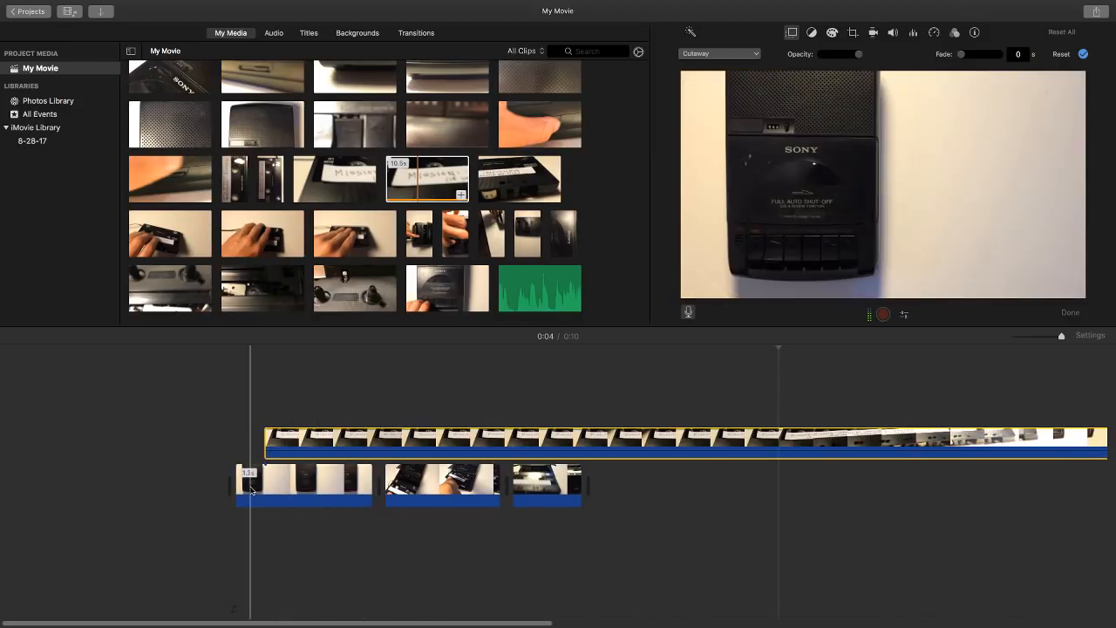
click(882, 441)
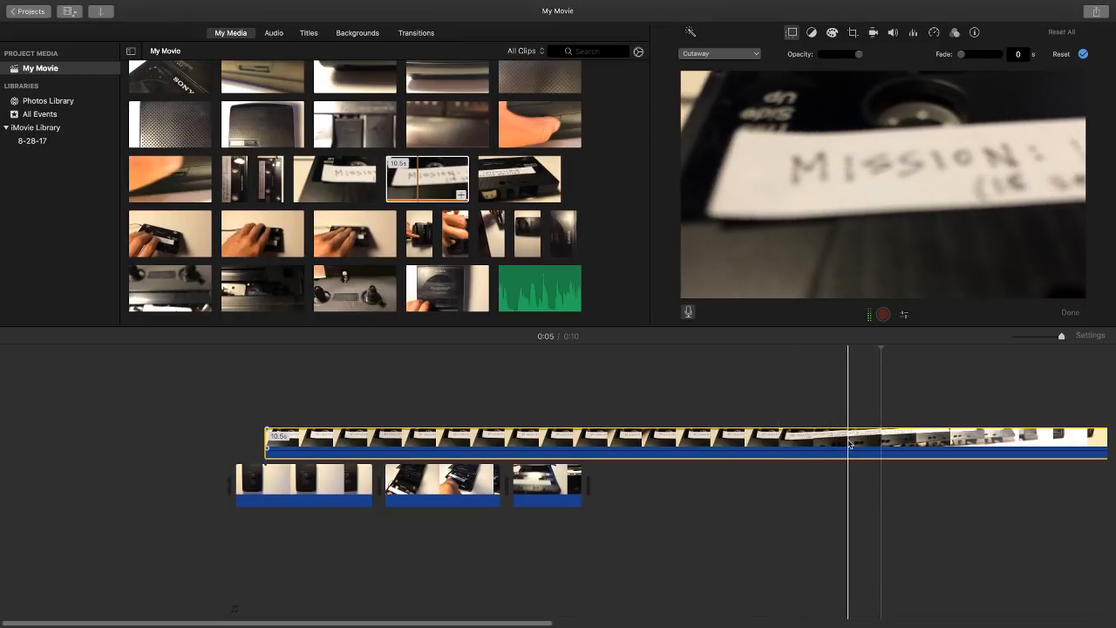
click(847, 443)
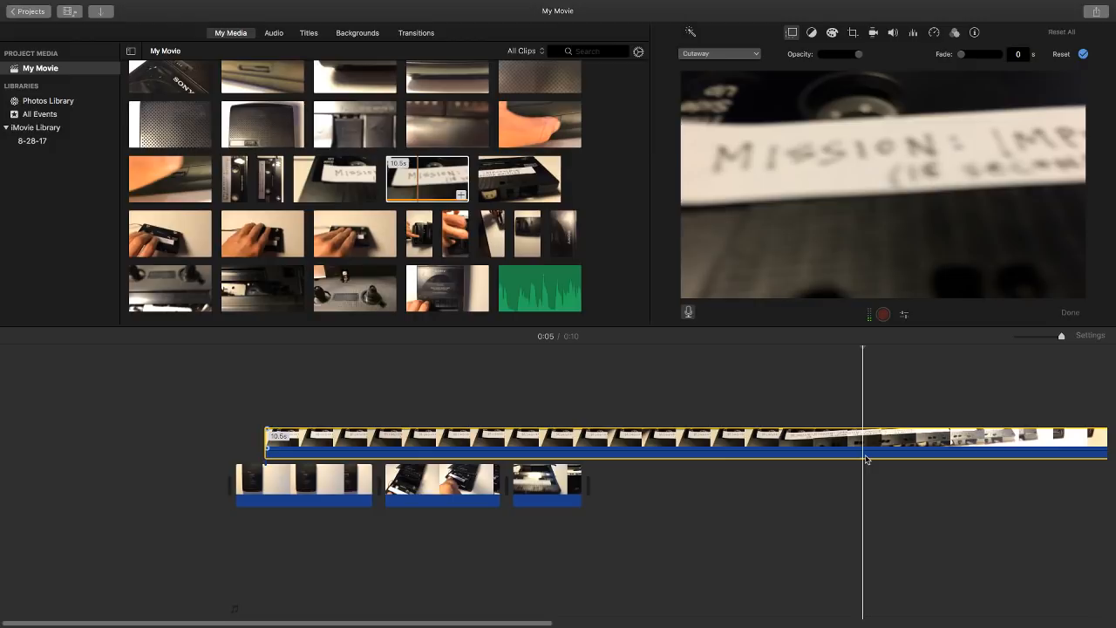
Trim the 10.5-second "Mission" cutaway to the playhead at 0:05 and move it to begin with the first timeline clip.
click(863, 412)
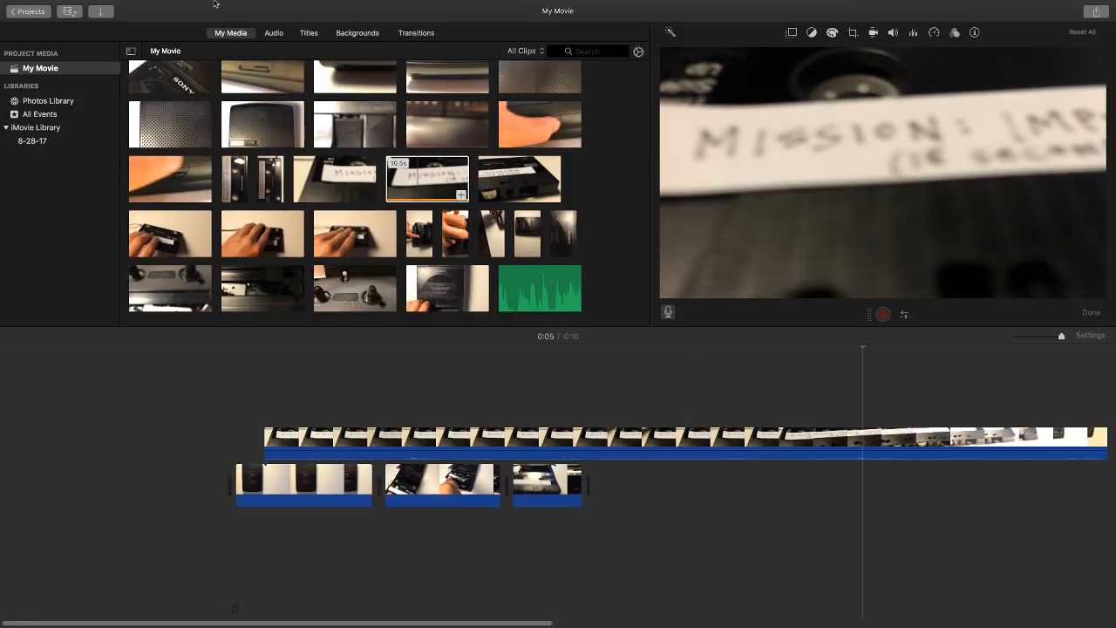
mouse_move(166, 4)
click(126, 6)
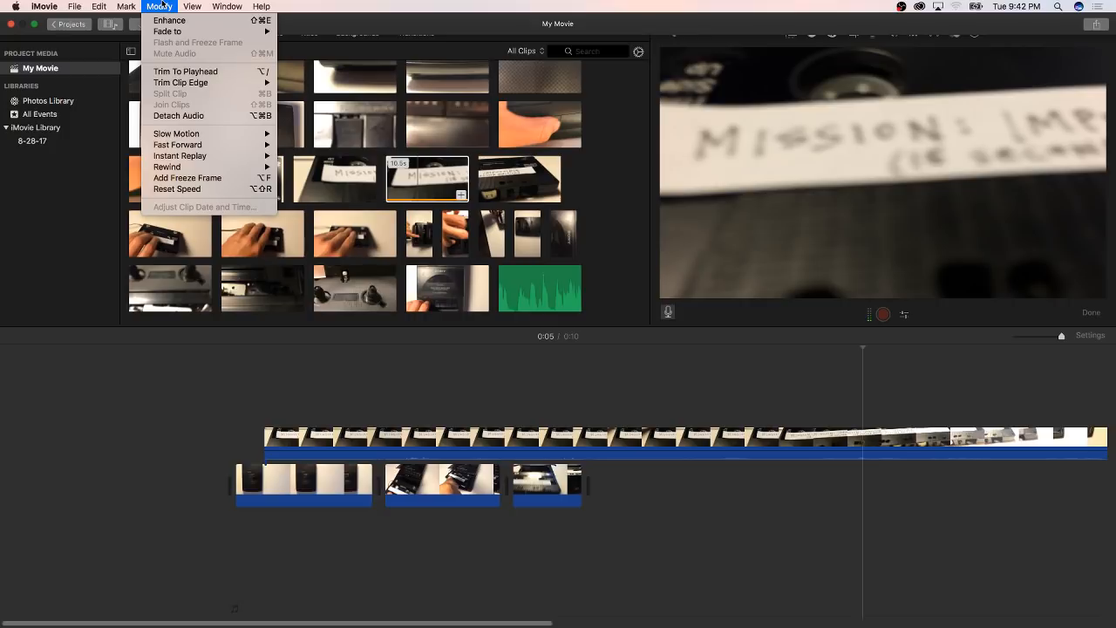
click(172, 73)
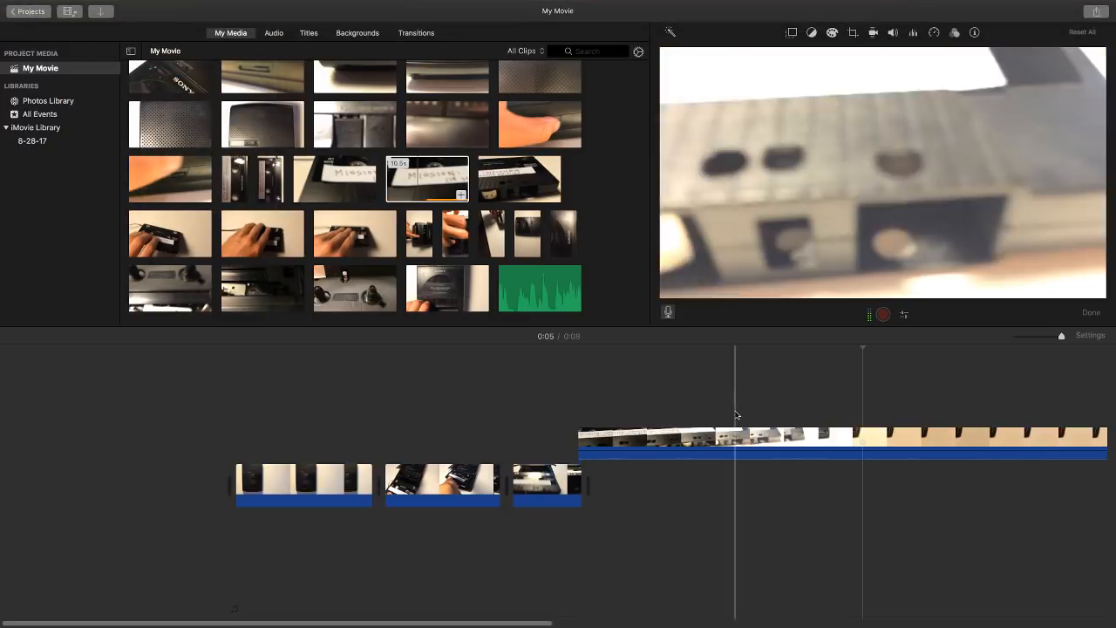
drag(713, 433, 375, 438)
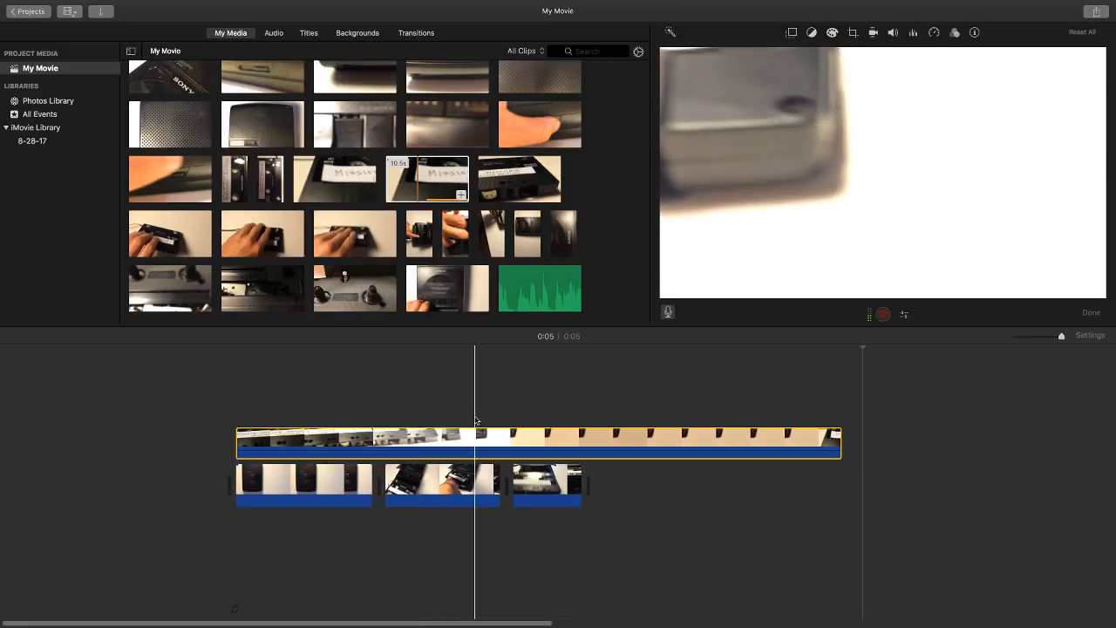
Split the 5.3-second cutaway at about 2 seconds and delete its second part.
click(463, 420)
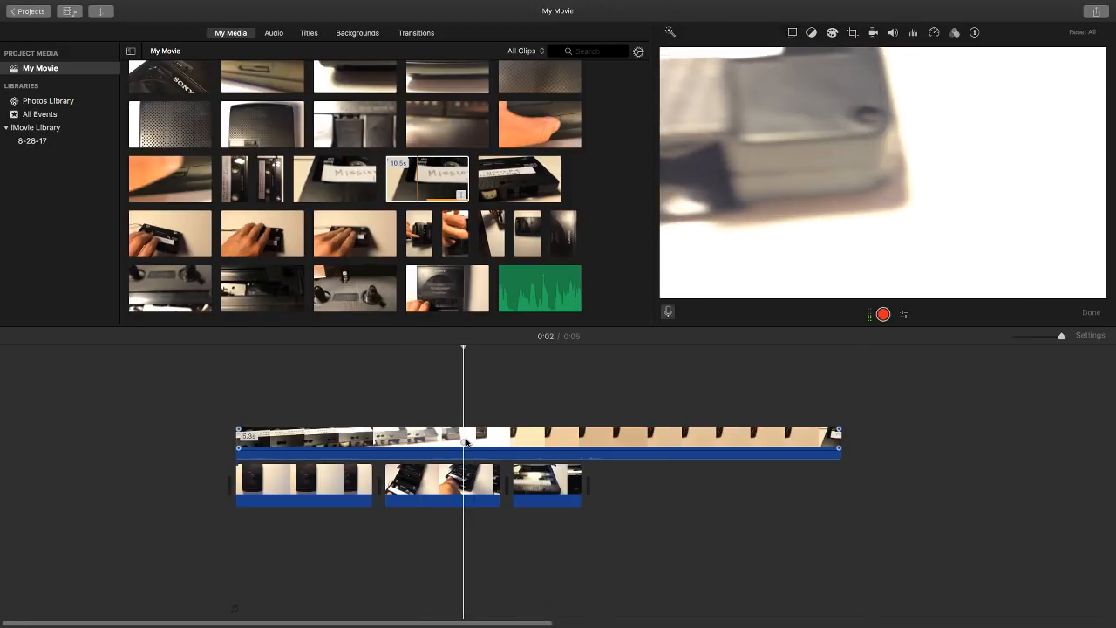
click(467, 442)
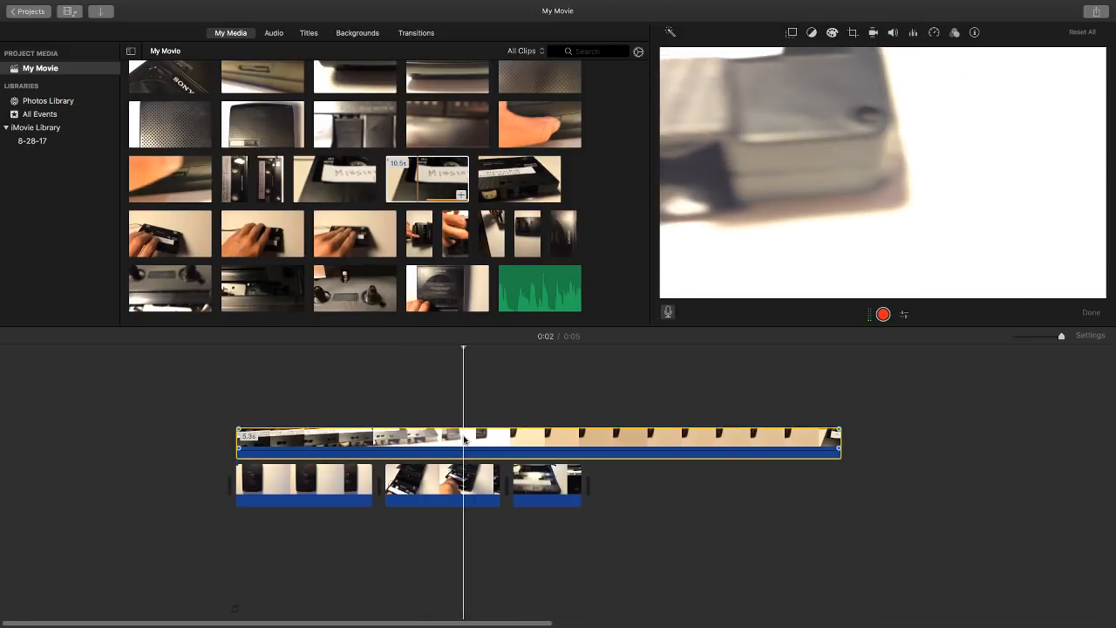
click(163, 6)
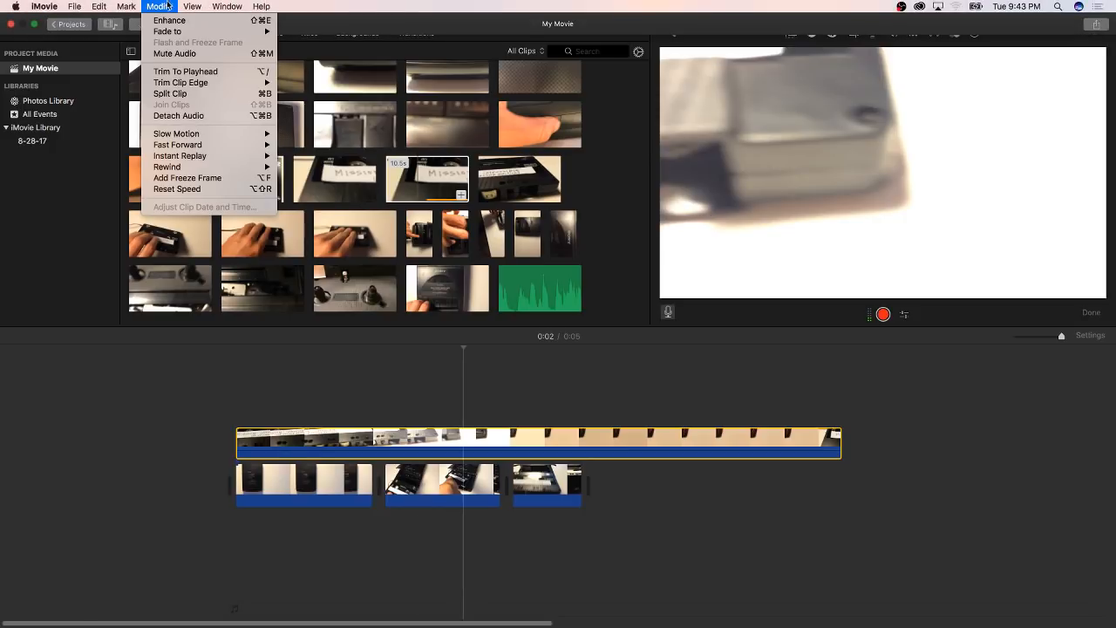
click(170, 93)
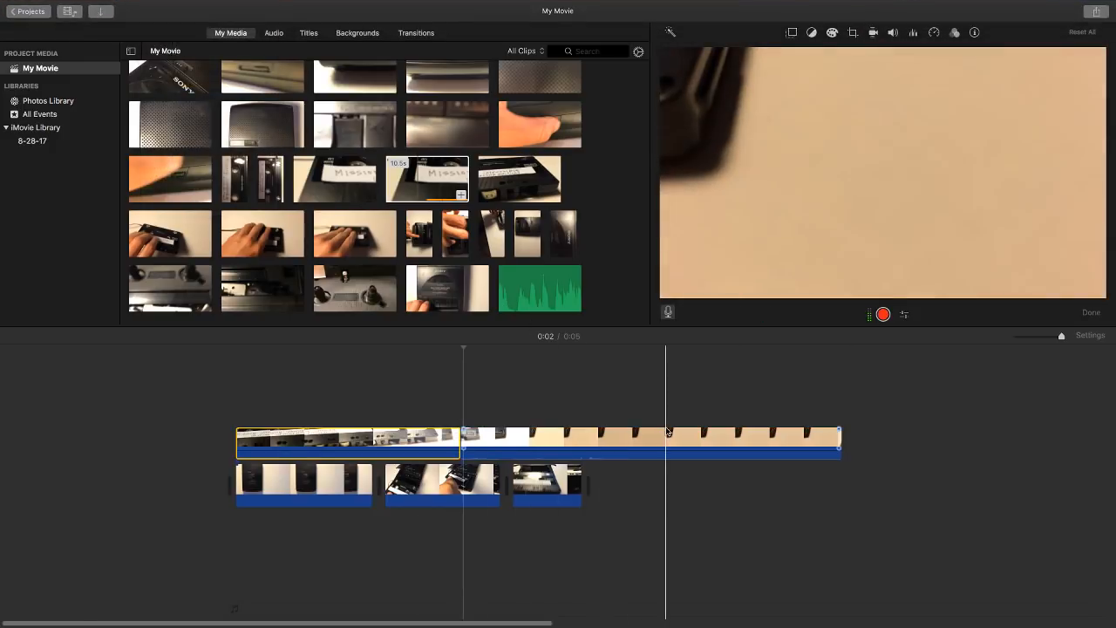
click(650, 445)
key(Delete)
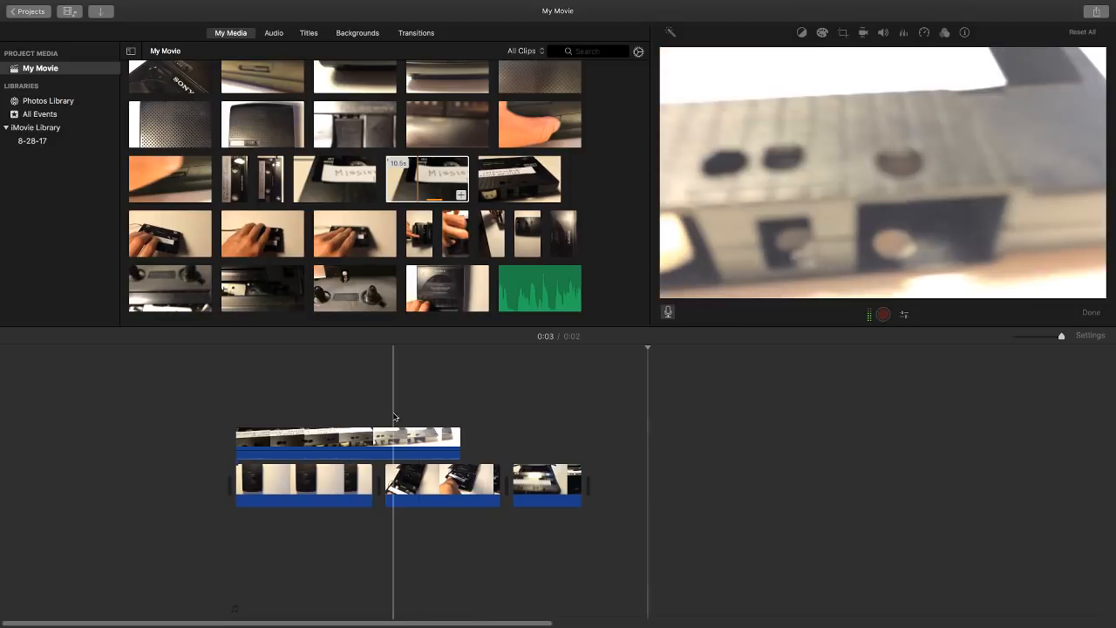
Shift the 2.0-second cutaway slightly later and split two short pieces off its start, leaving gaps between all three pieces.
click(384, 439)
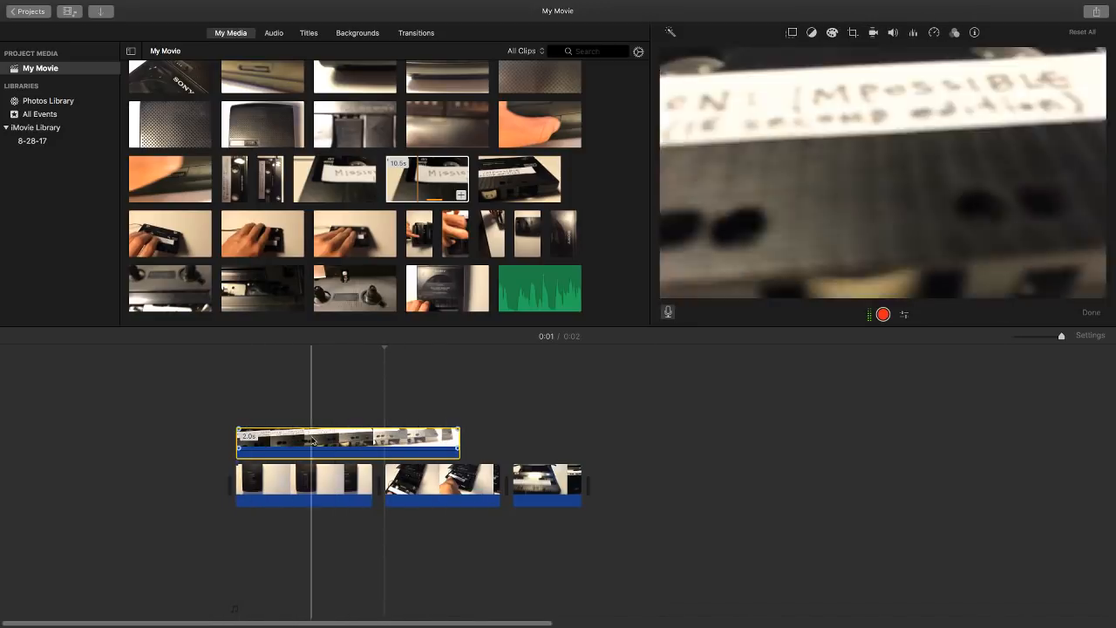
click(256, 444)
mouse_move(274, 443)
mouse_down()
mouse_move(304, 444)
mouse_move(272, 445)
mouse_up()
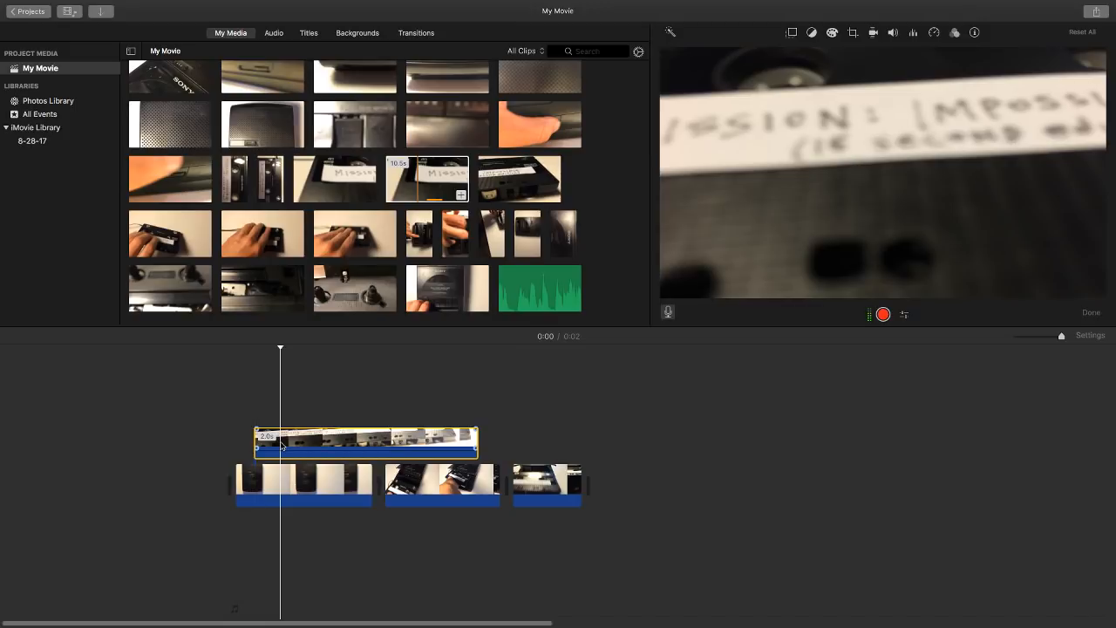
key(super+b)
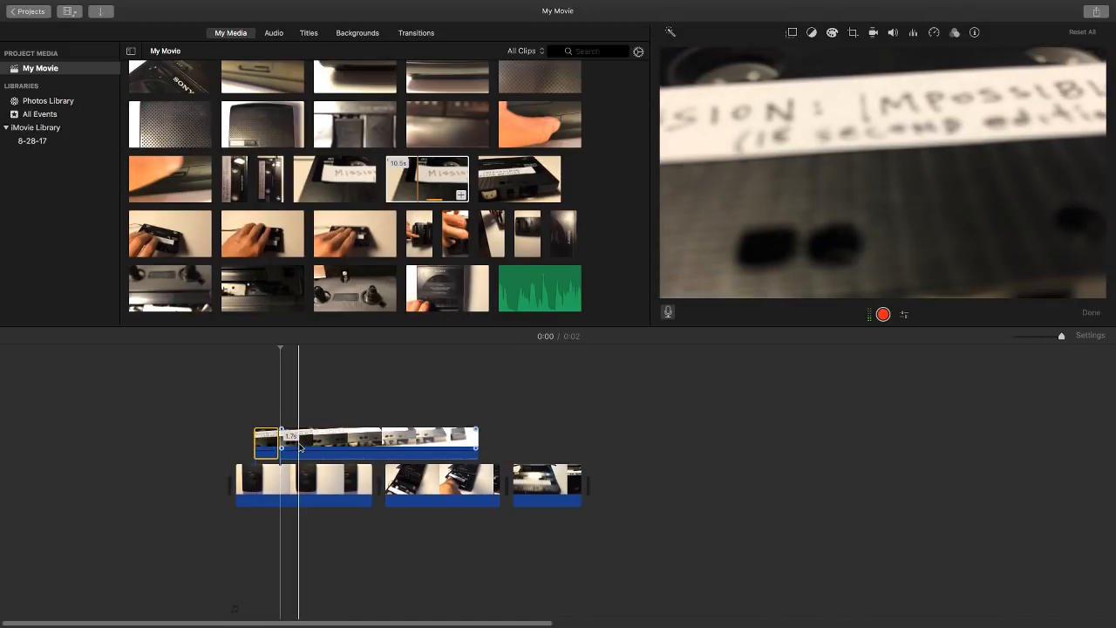
click(296, 448)
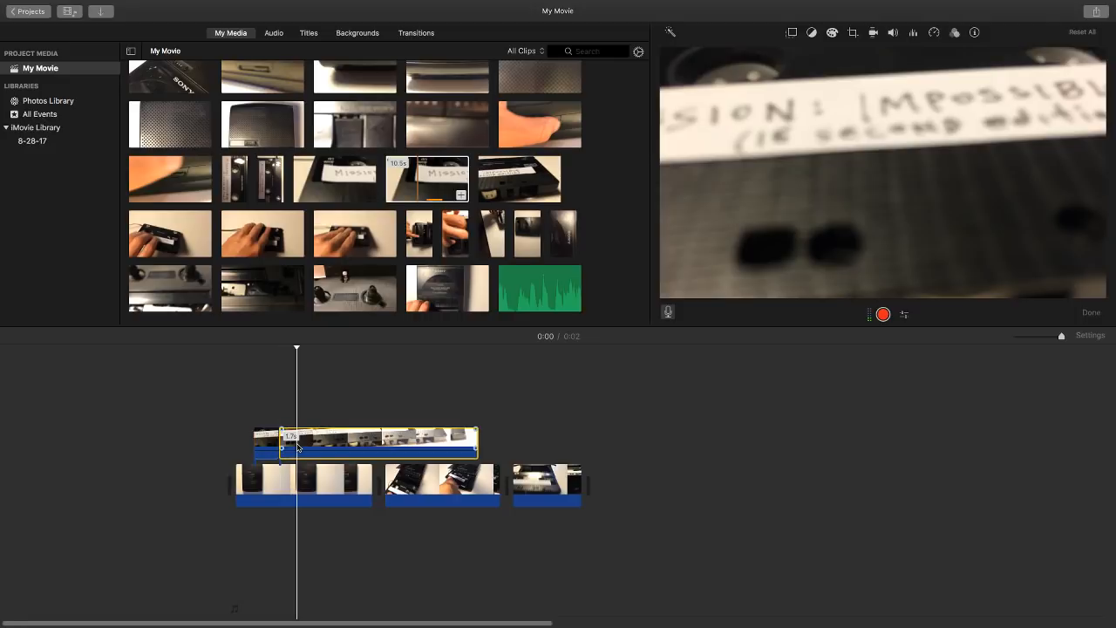
drag(313, 447, 331, 447)
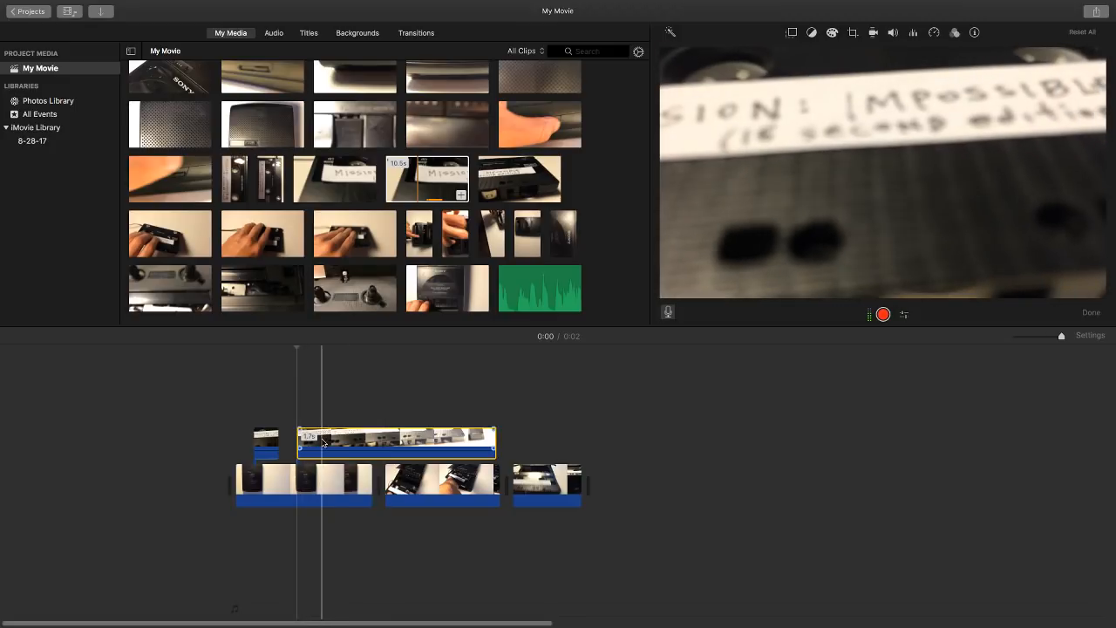
key(super+b)
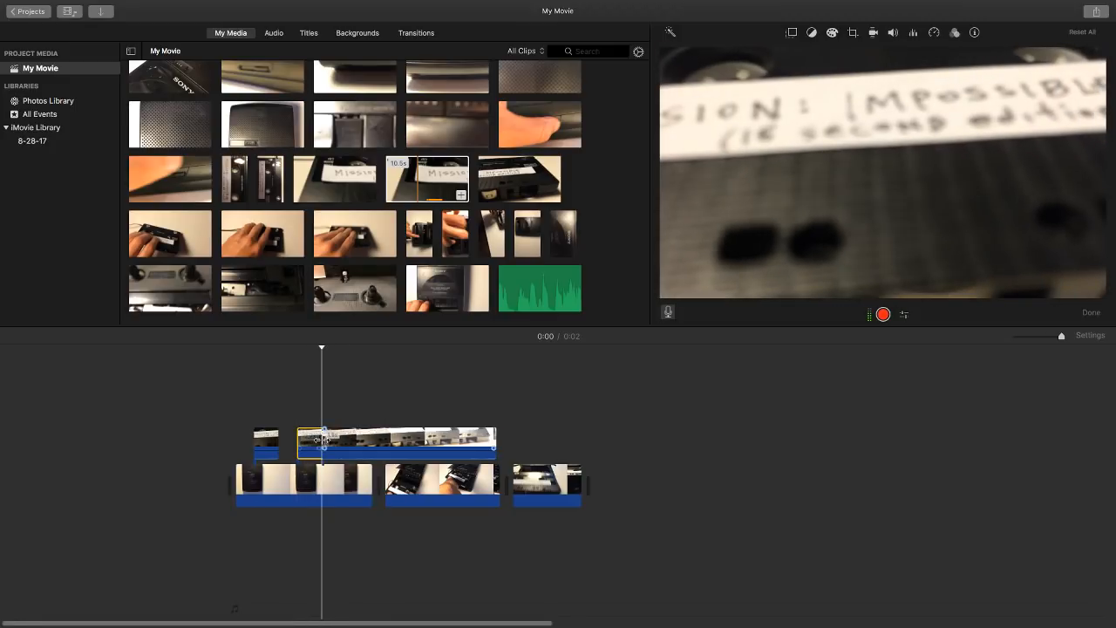
click(340, 443)
mouse_move(339, 443)
mouse_down()
mouse_move(364, 442)
mouse_move(353, 442)
mouse_up()
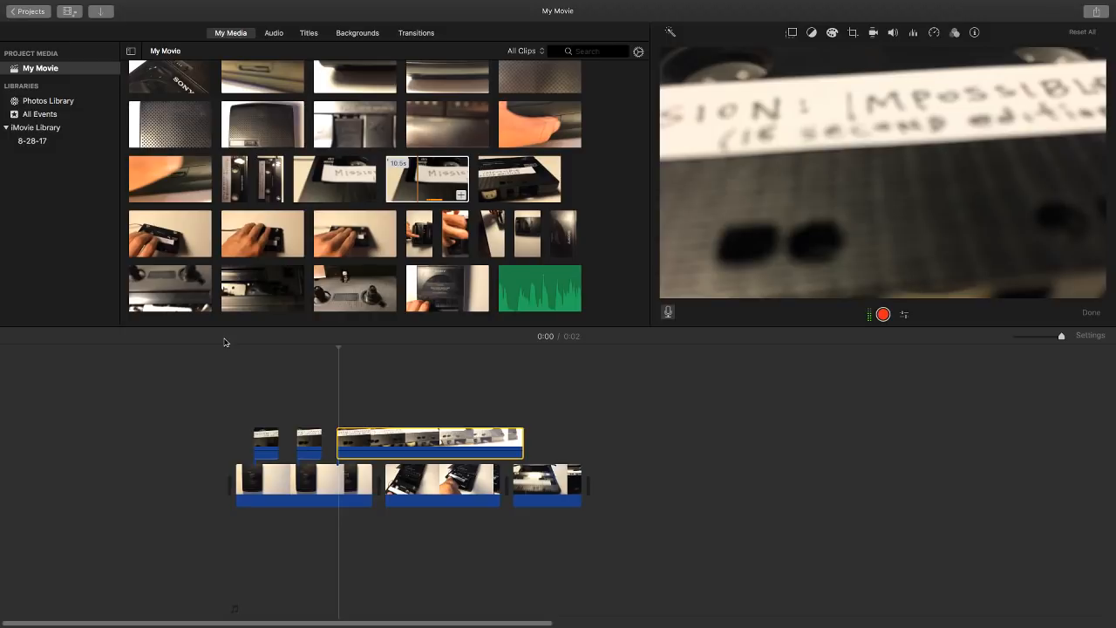
Play the timeline from the start to review the spaced cutaway pieces.
click(234, 359)
key(space)
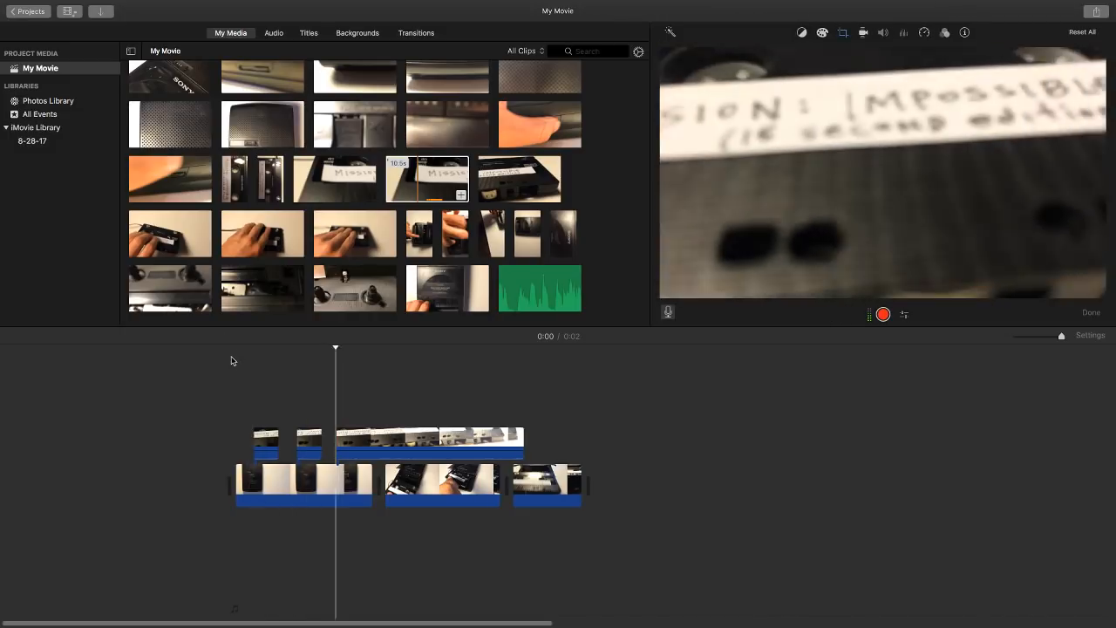
key(space)
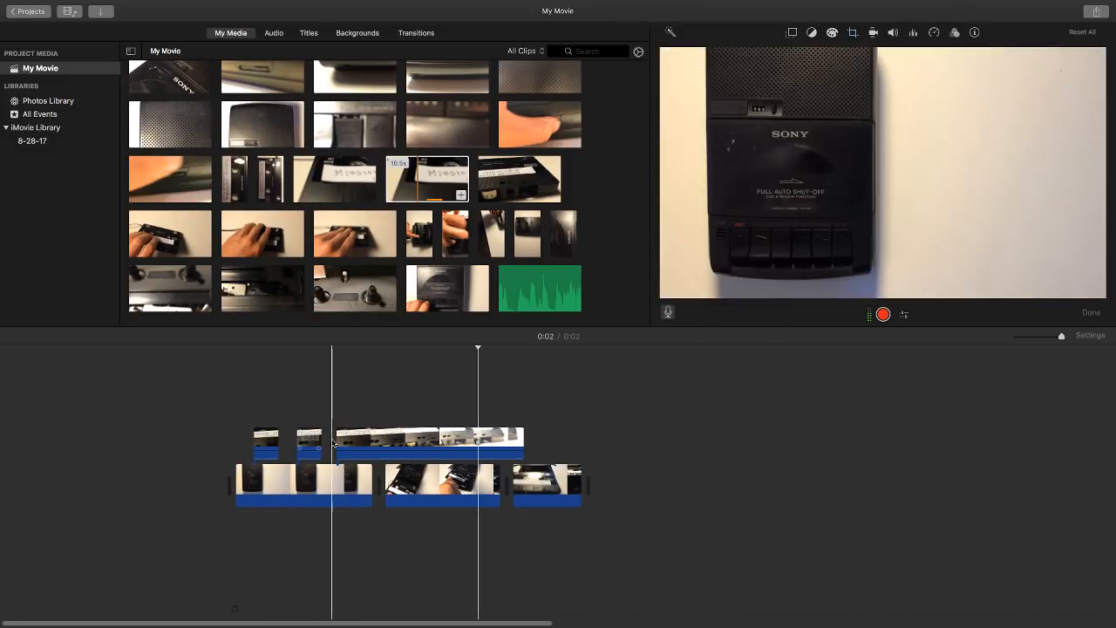
Insert the long remaining cutaway piece after the first main clip, shift the two short cutaways later above the first clip, and review playback.
click(381, 438)
drag(381, 438, 386, 480)
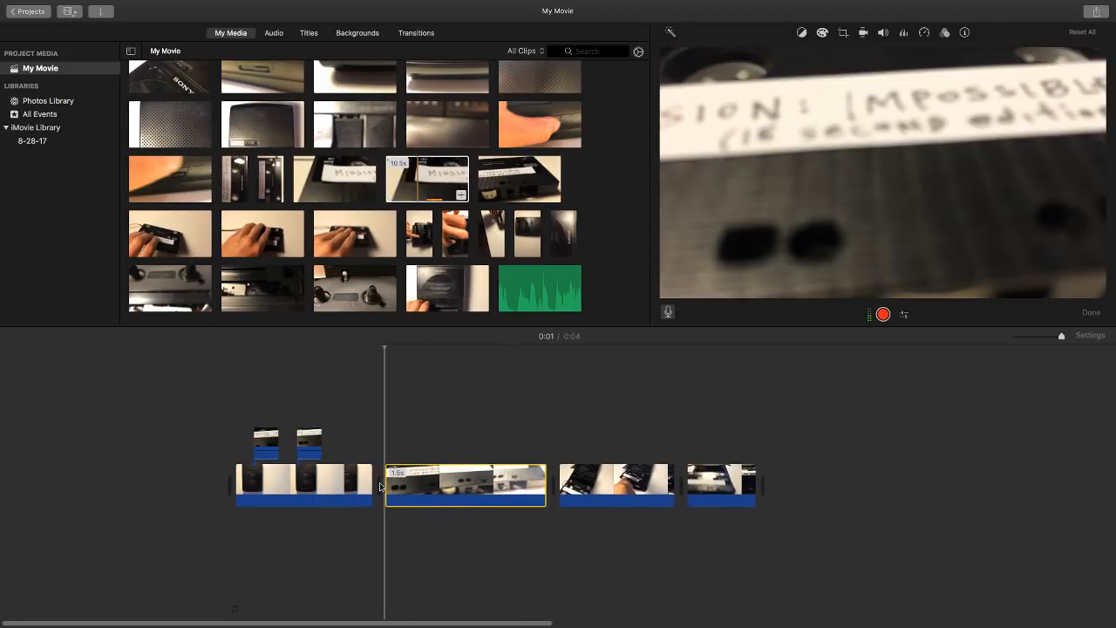
drag(314, 430, 357, 447)
drag(278, 441, 359, 440)
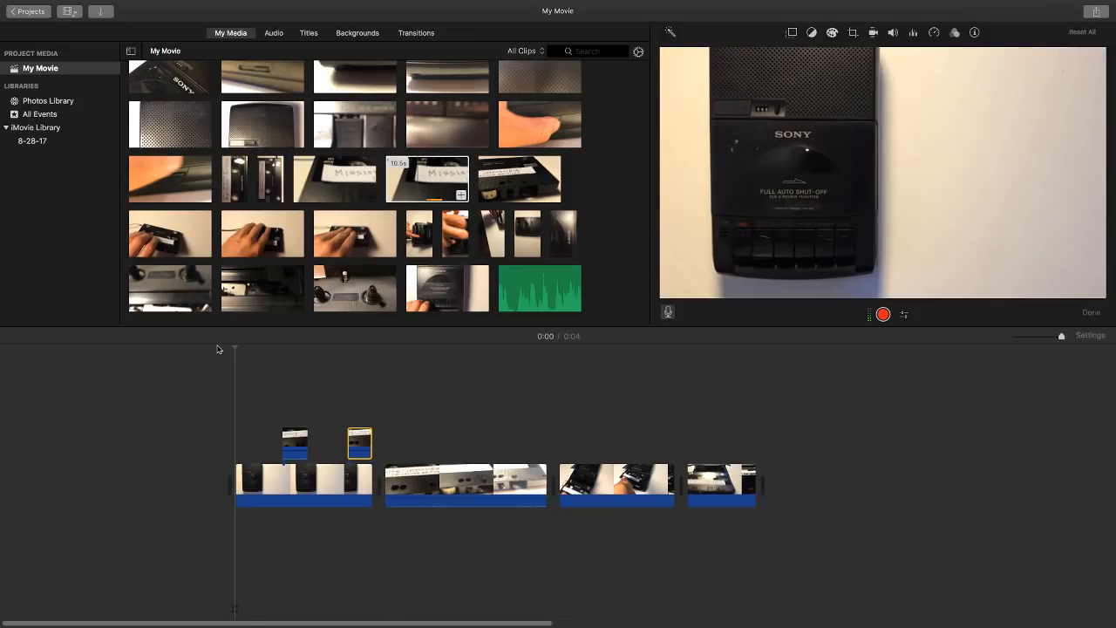
key(space)
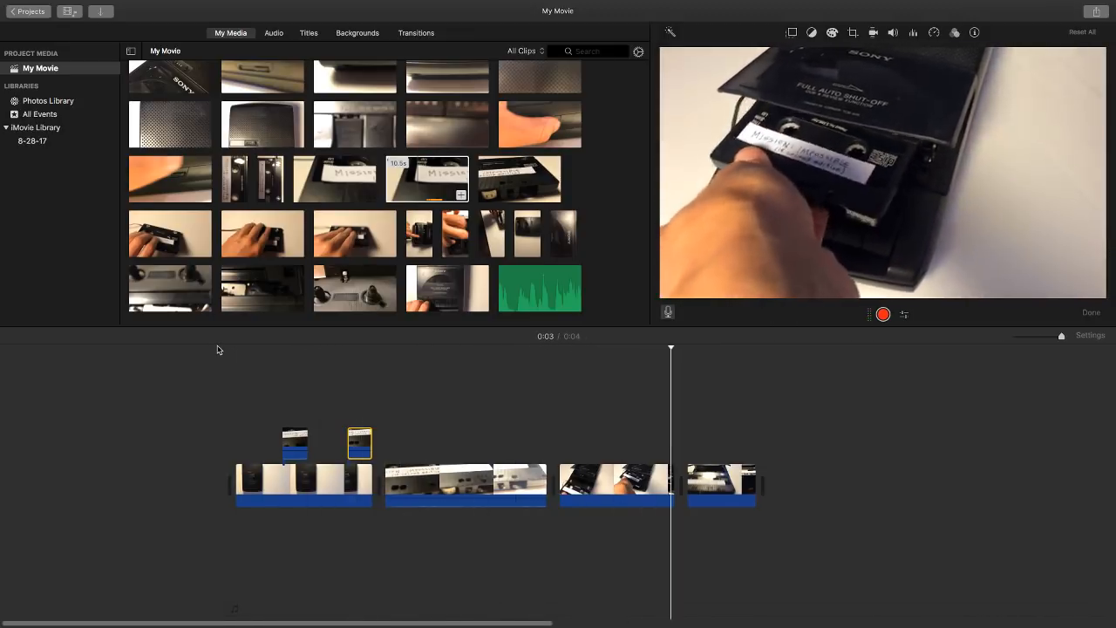
key(space)
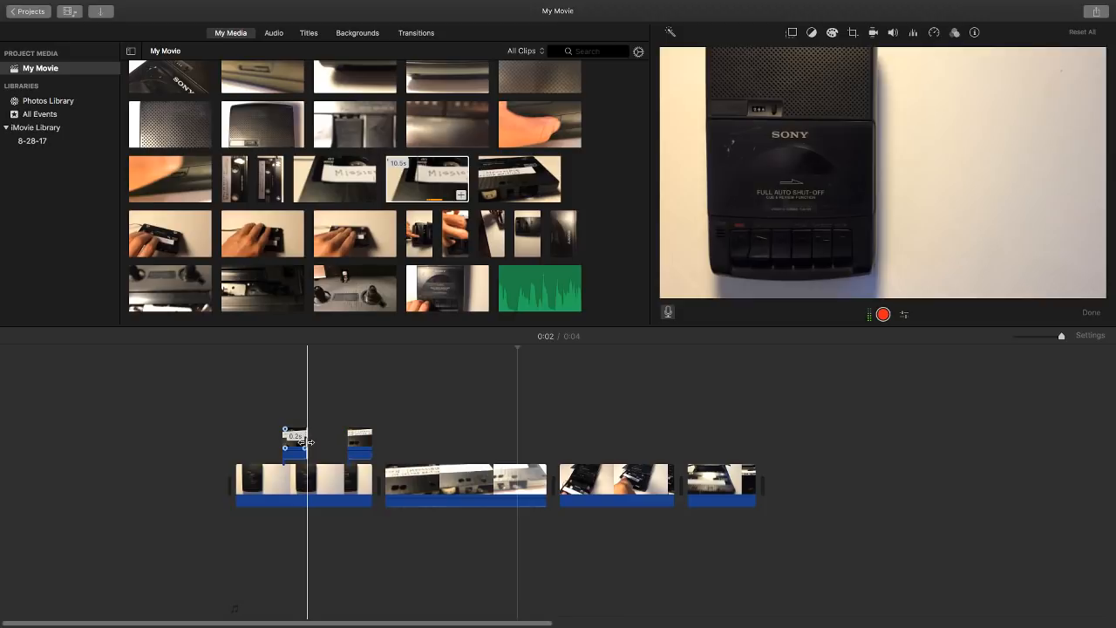
Lengthen the first short cutaway slightly at its end and play the timeline from the start.
drag(309, 442, 313, 445)
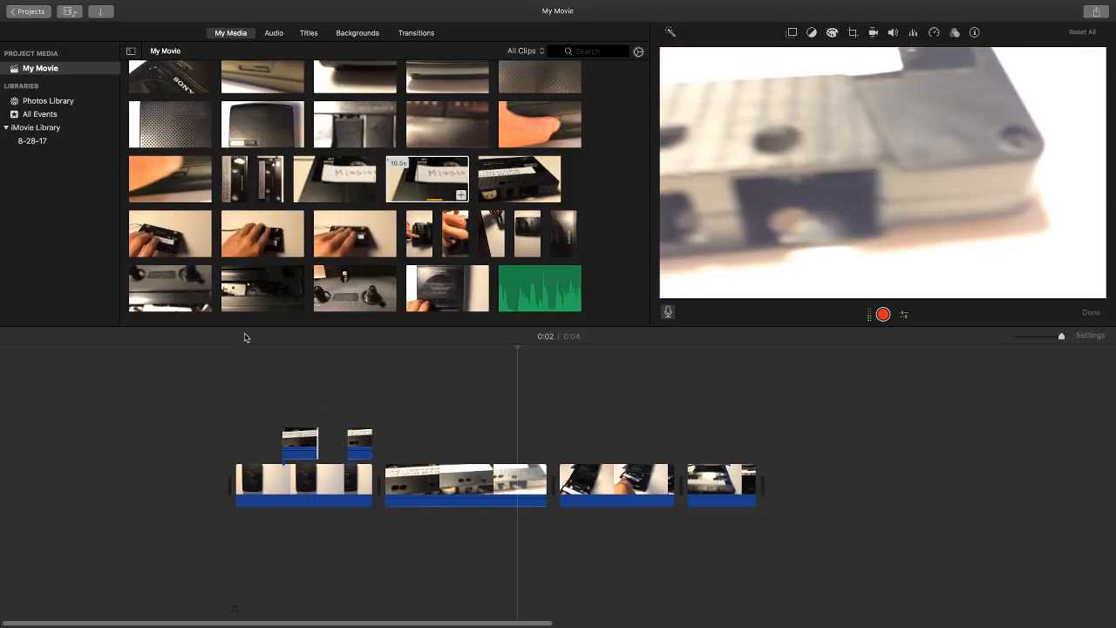
click(229, 378)
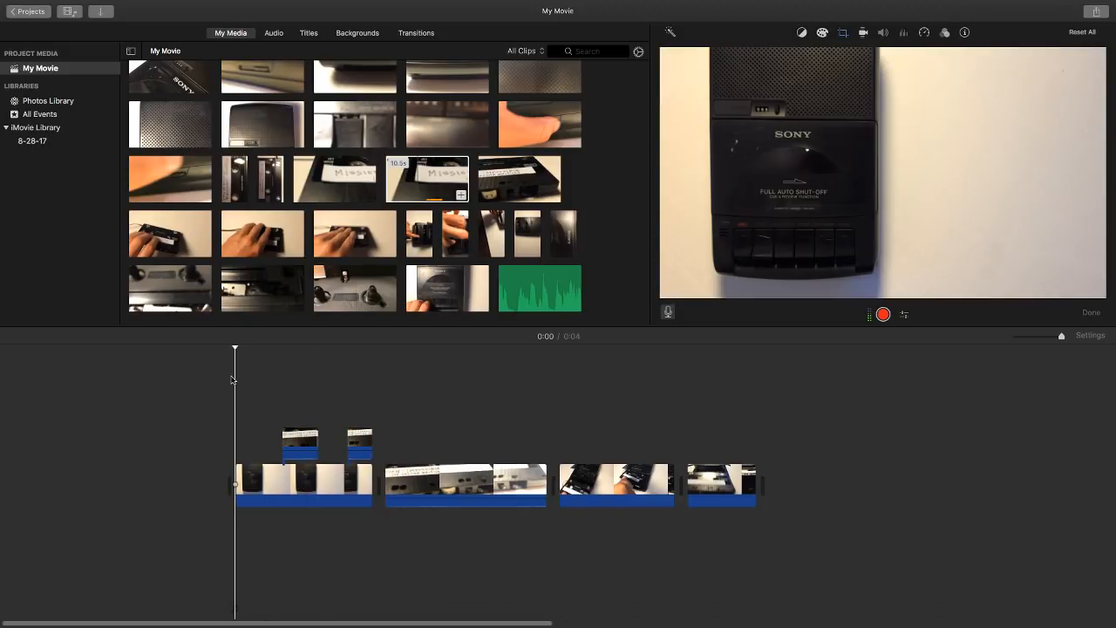
key(space)
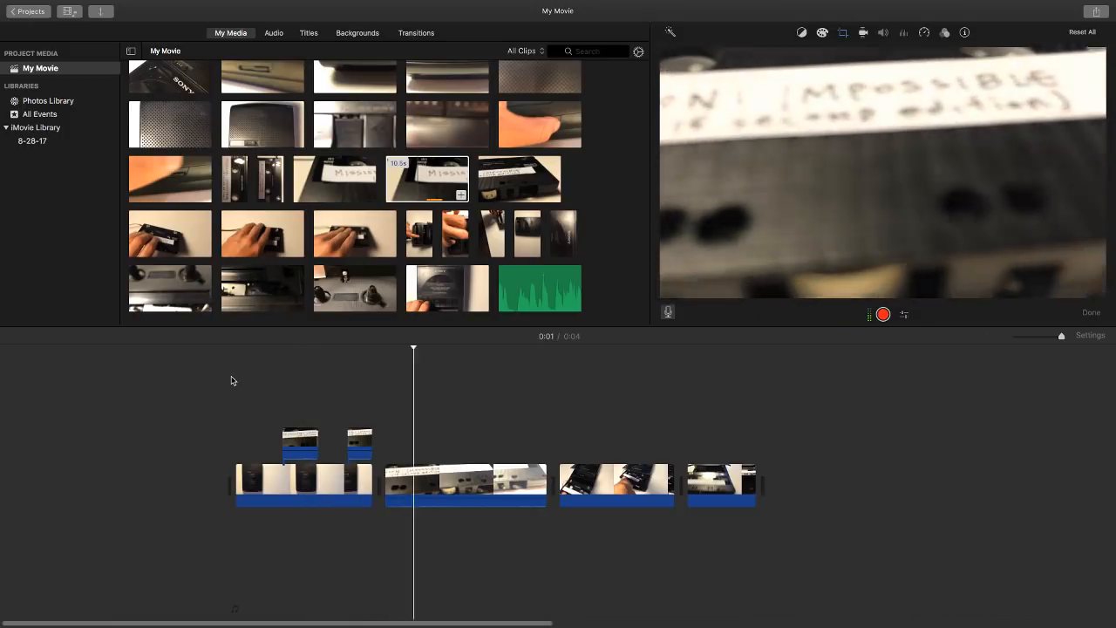
key(space)
Delete the second short cutaway near the end of the first timeline clip.
click(360, 448)
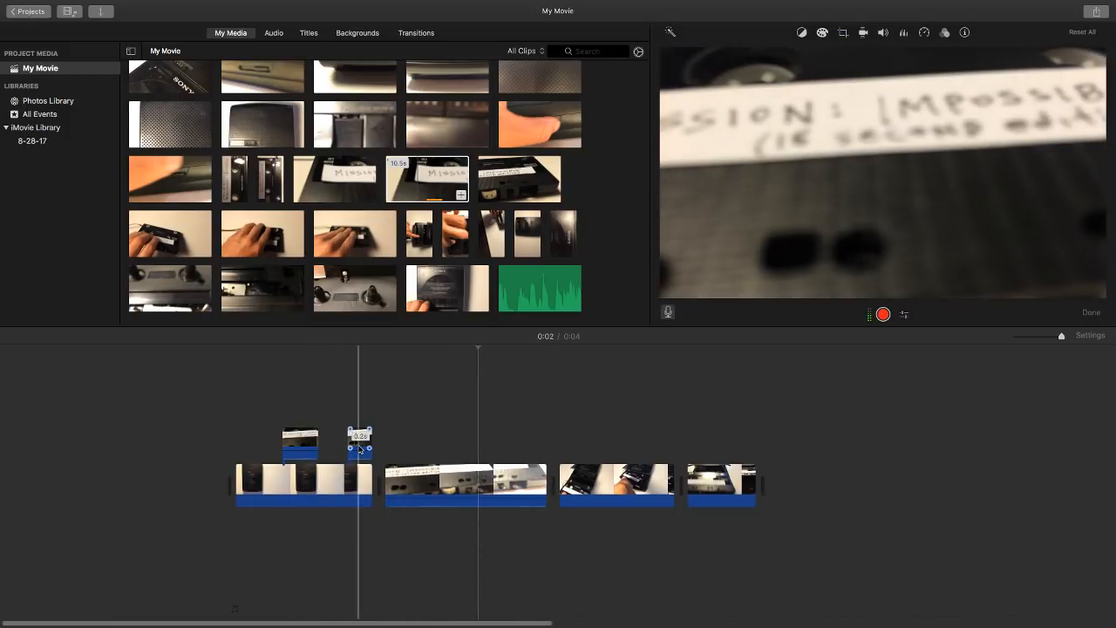
click(358, 443)
key(Delete)
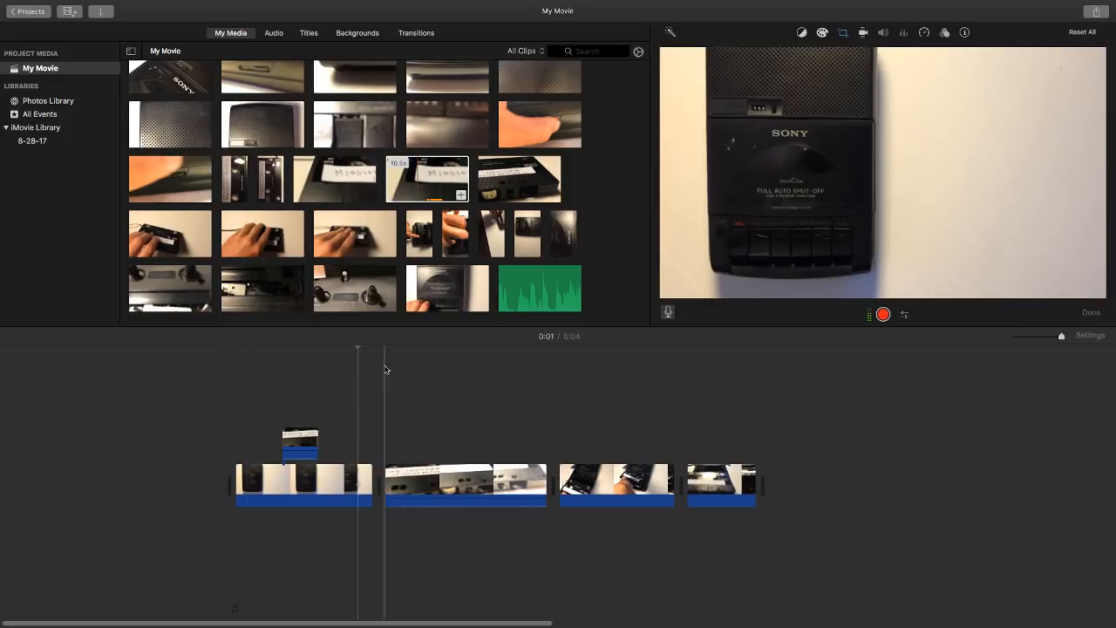
Extend the start of the second main clip to include earlier footage with the Precision Editor, then play the movie.
double_click(379, 490)
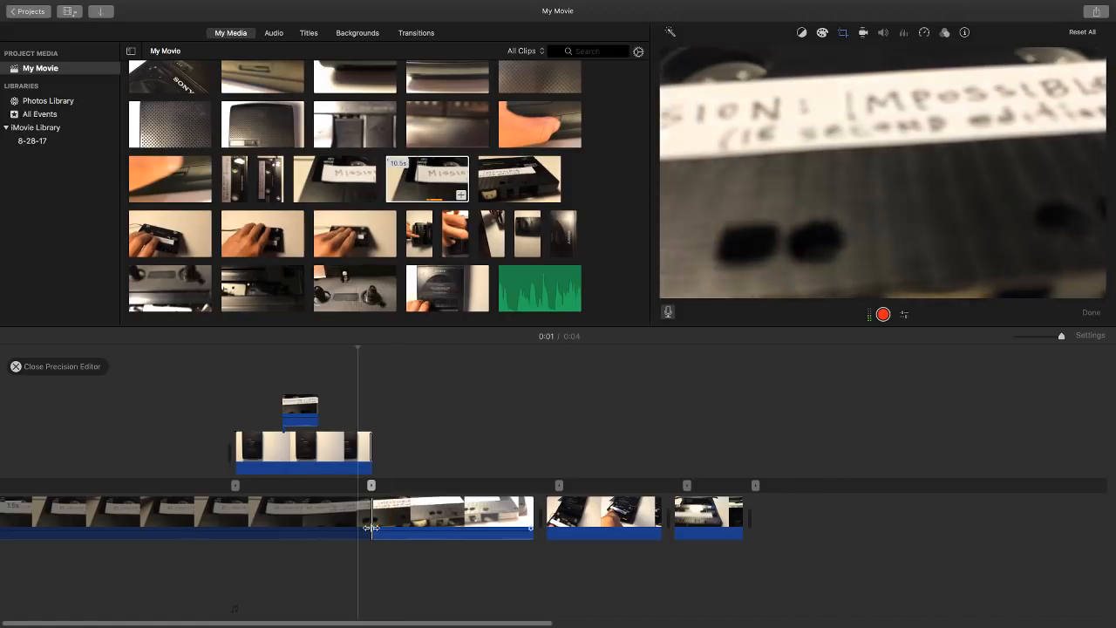
drag(373, 523, 309, 520)
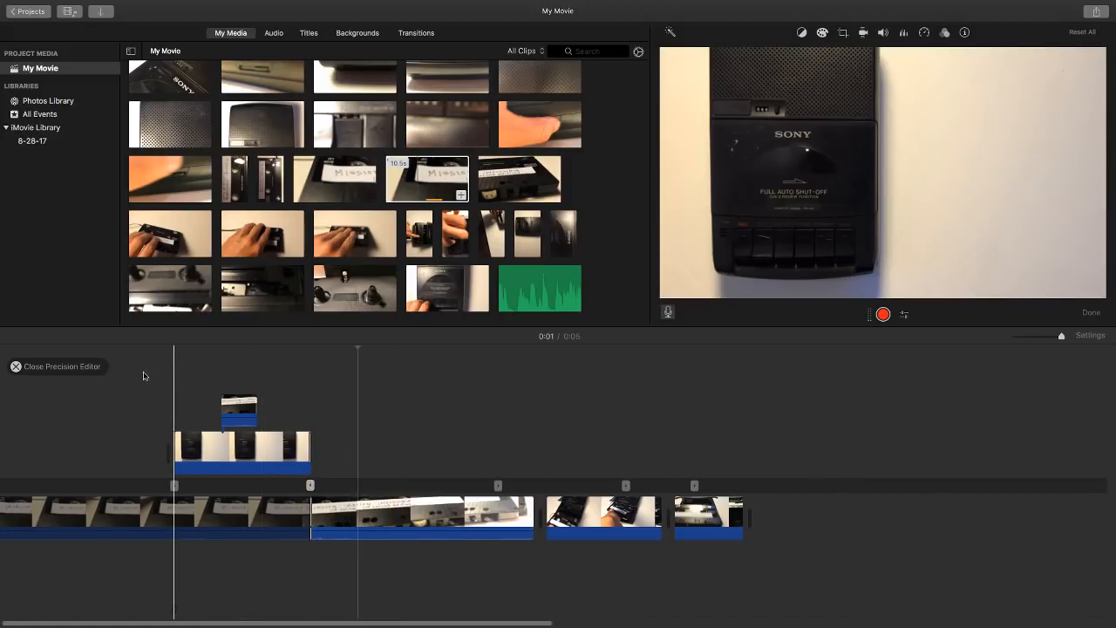
click(16, 366)
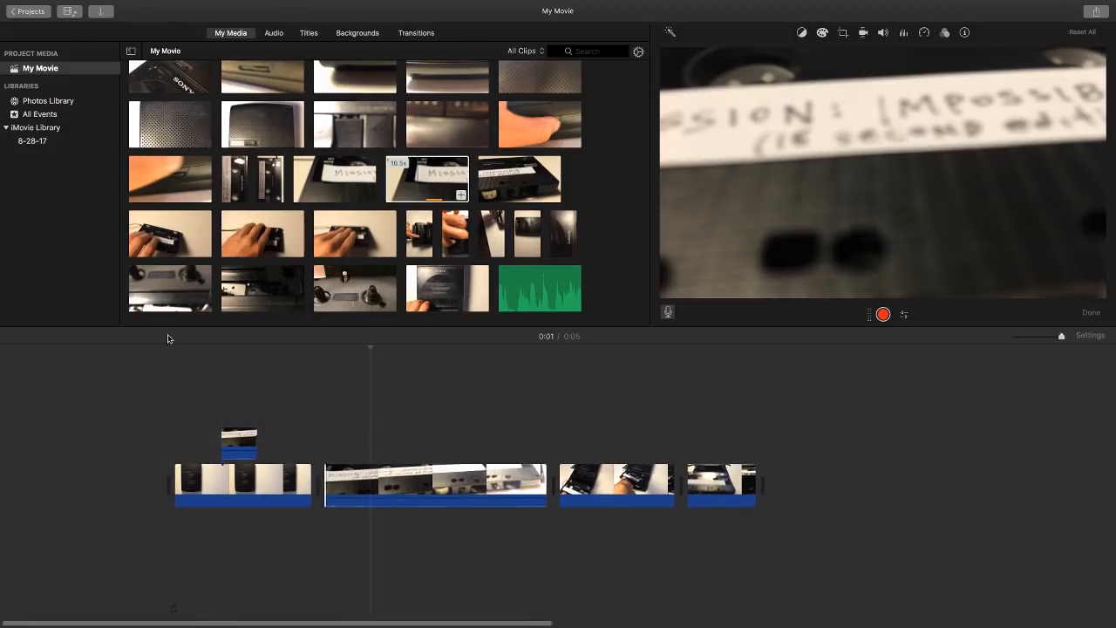
key(space)
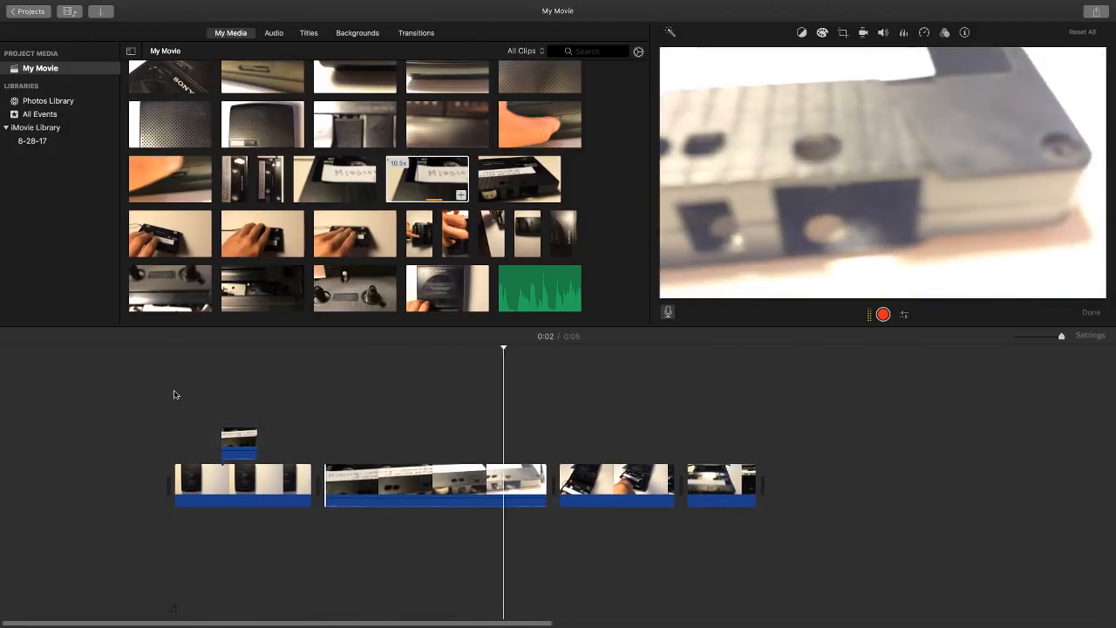
click(176, 408)
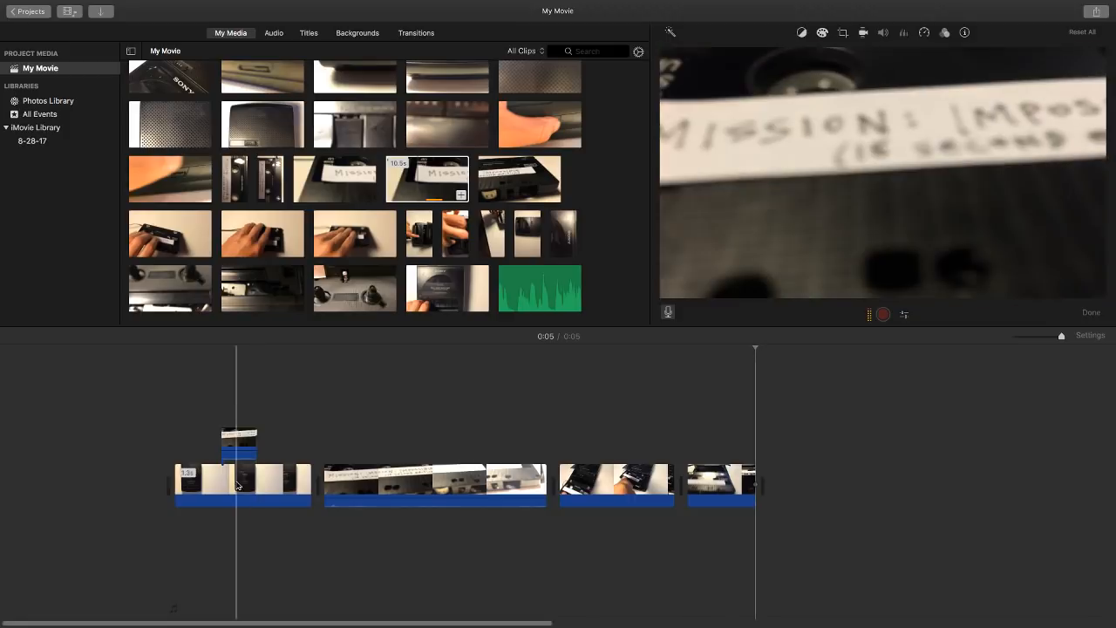
Split the remaining short cutaway, keep one piece above the first clip, and place another piece and a full-length copy above the second clip.
click(232, 451)
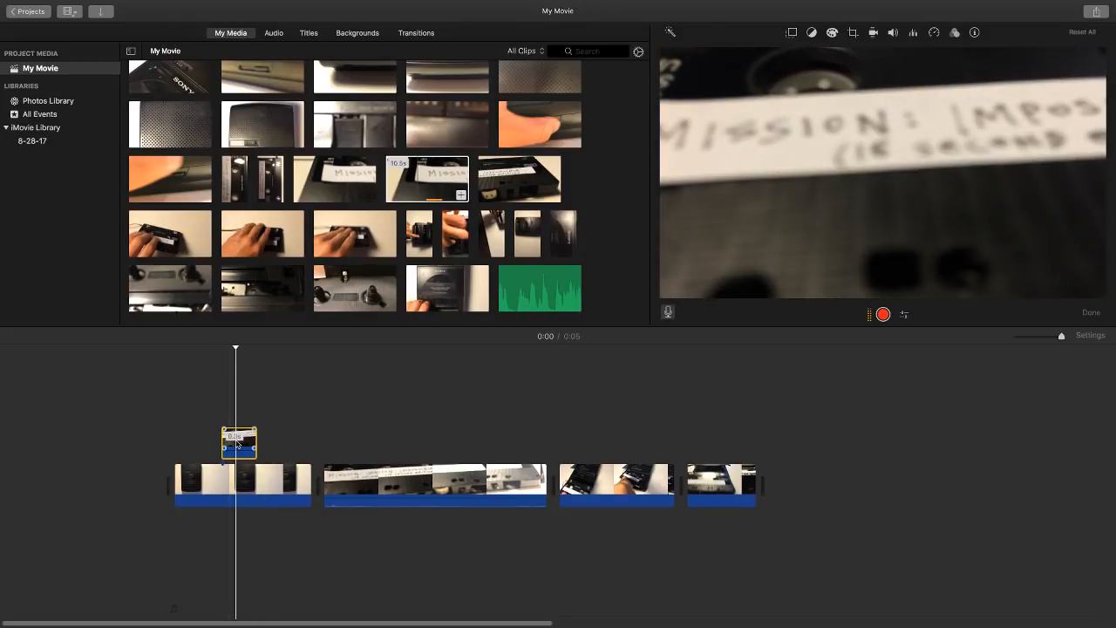
drag(237, 444, 431, 443)
click(385, 394)
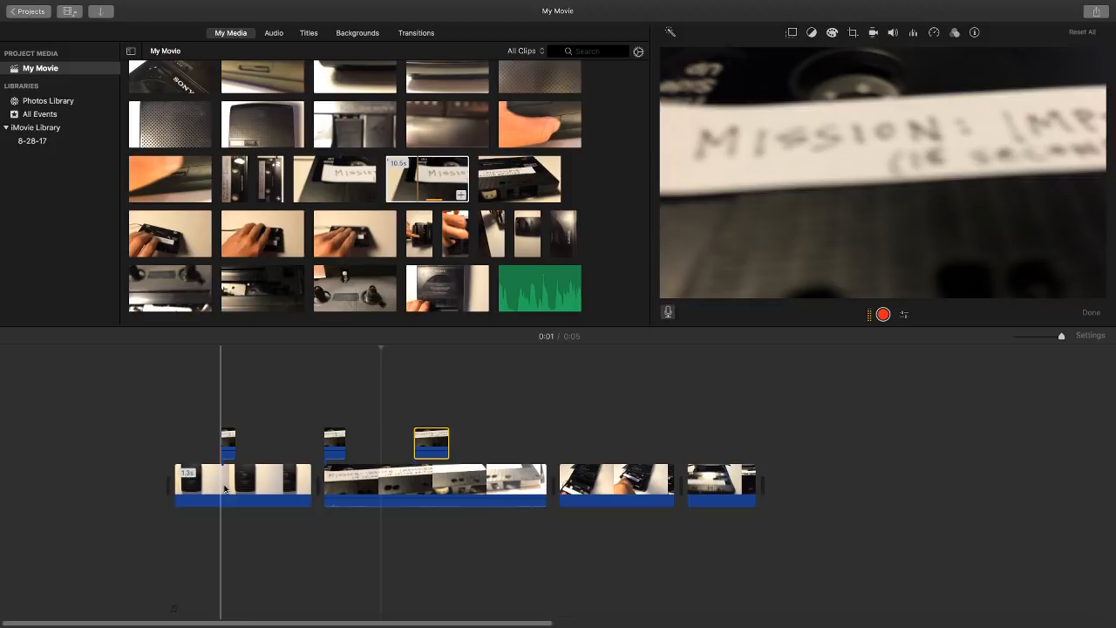
click(224, 489)
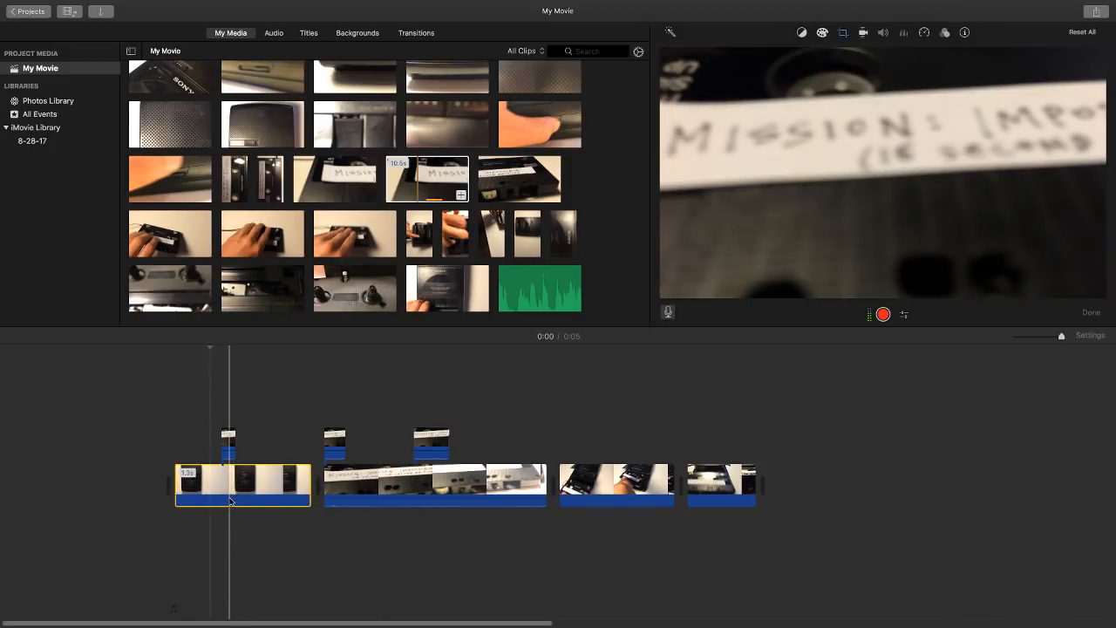
Play the movie from the start, move the longest cutaway from the second main clip to above the third, and replay it.
click(172, 351)
key(space)
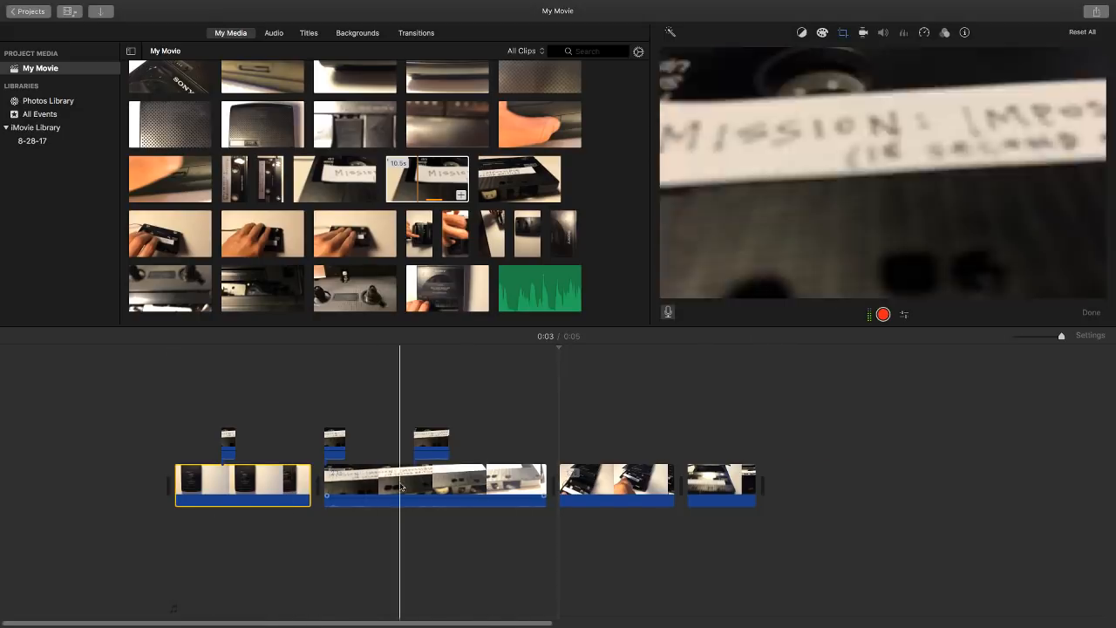
drag(431, 443, 611, 443)
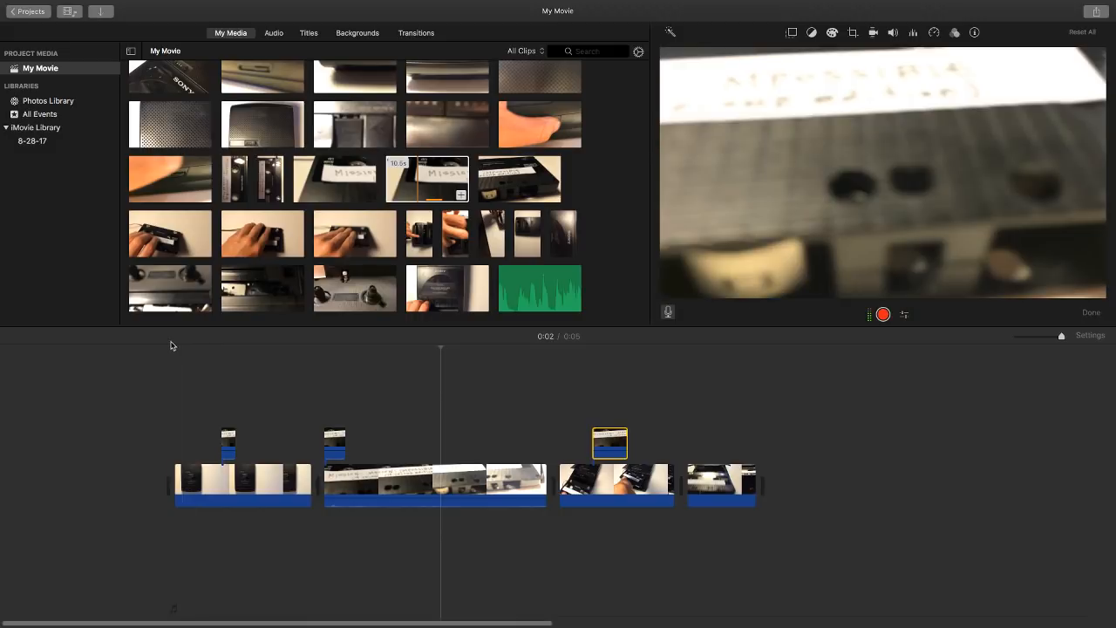
click(171, 356)
key(space)
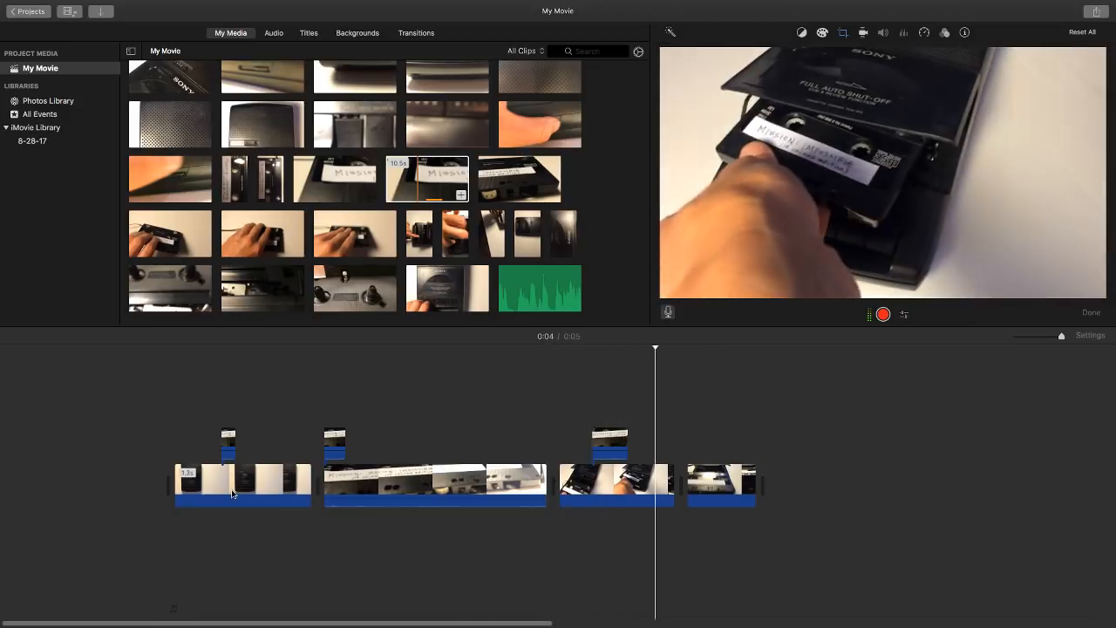
click(601, 450)
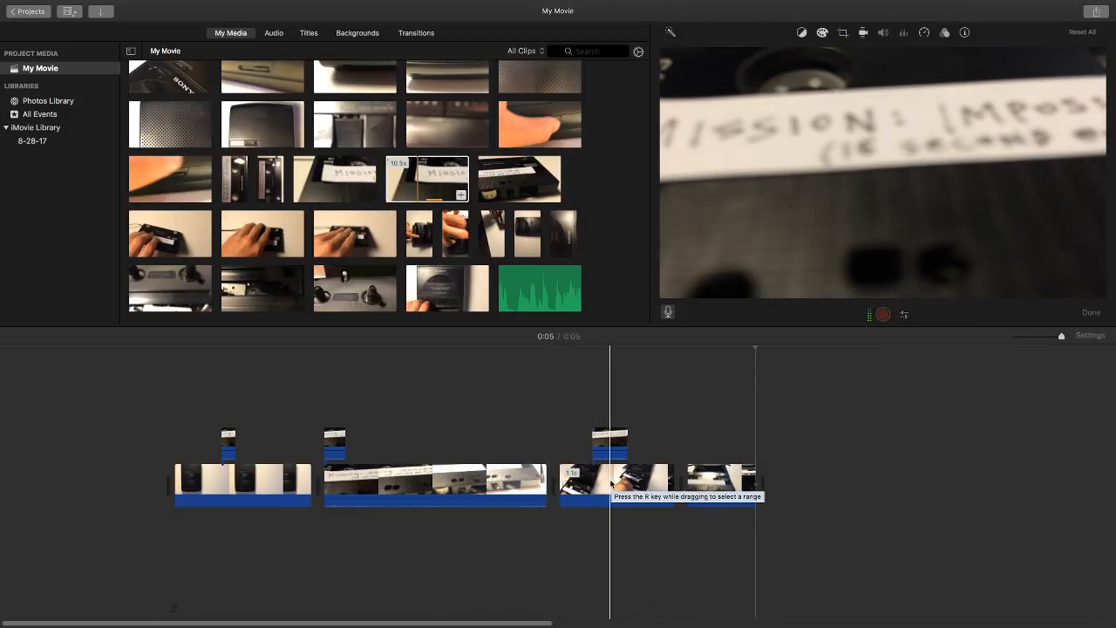
Remove the cutaway above the first main clip, shift the next cutaway further along the second main clip, and play the timeline.
click(229, 452)
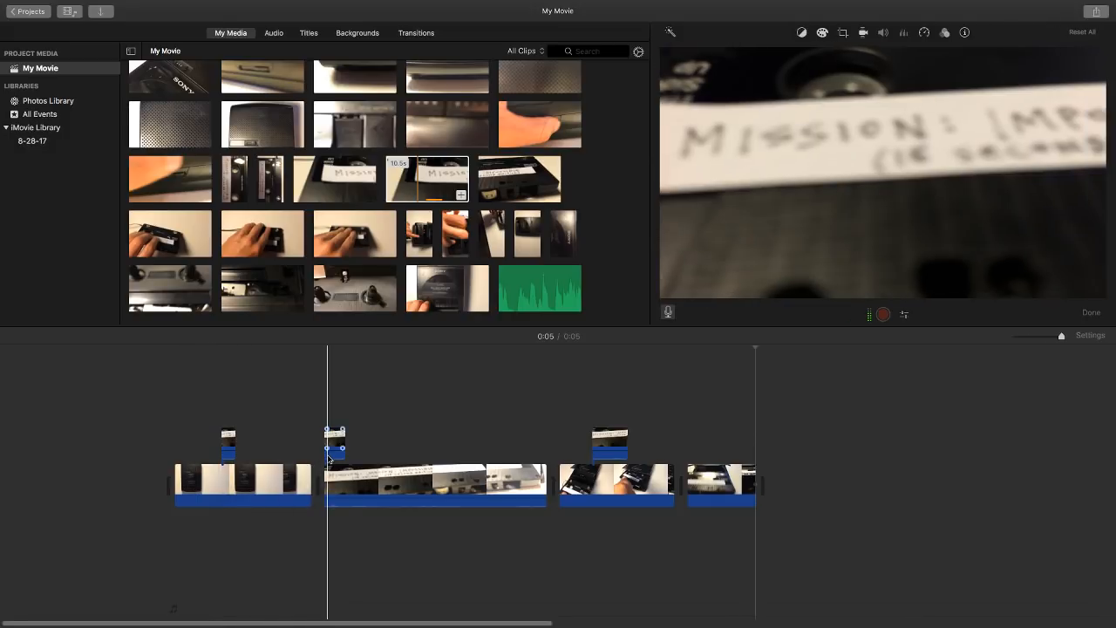
click(231, 443)
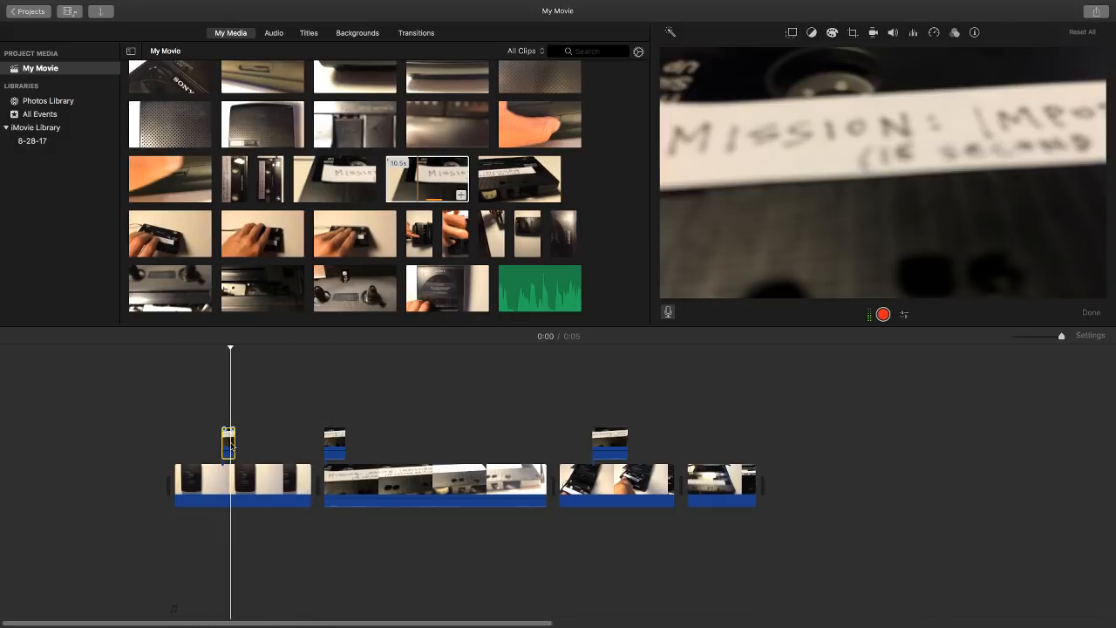
drag(231, 445, 400, 449)
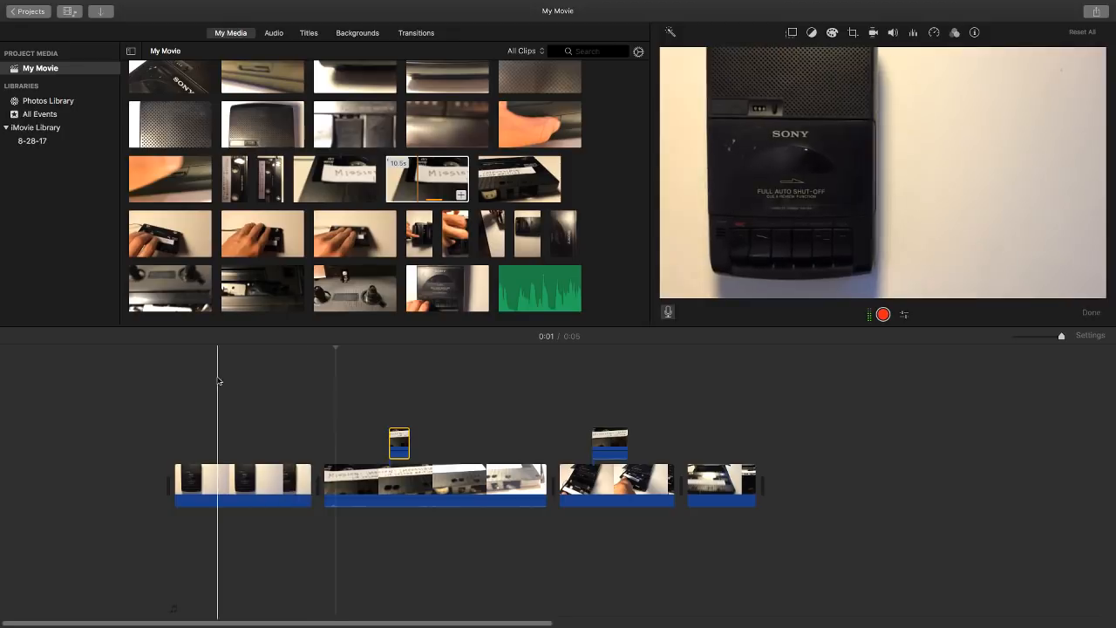
key(space)
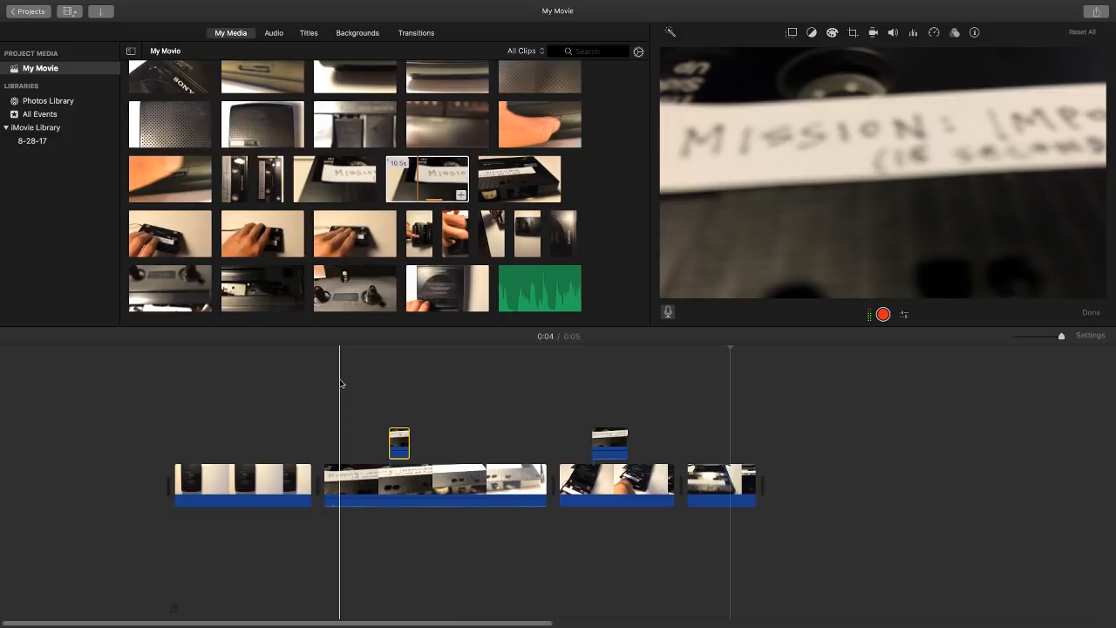
mouse_move(135, 4)
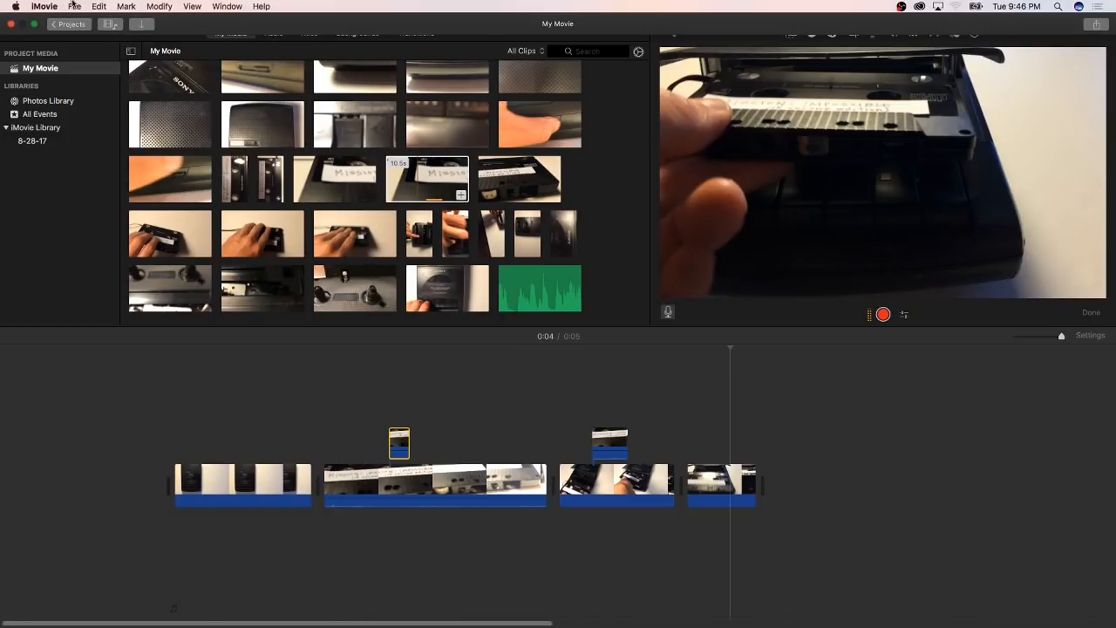
click(74, 6)
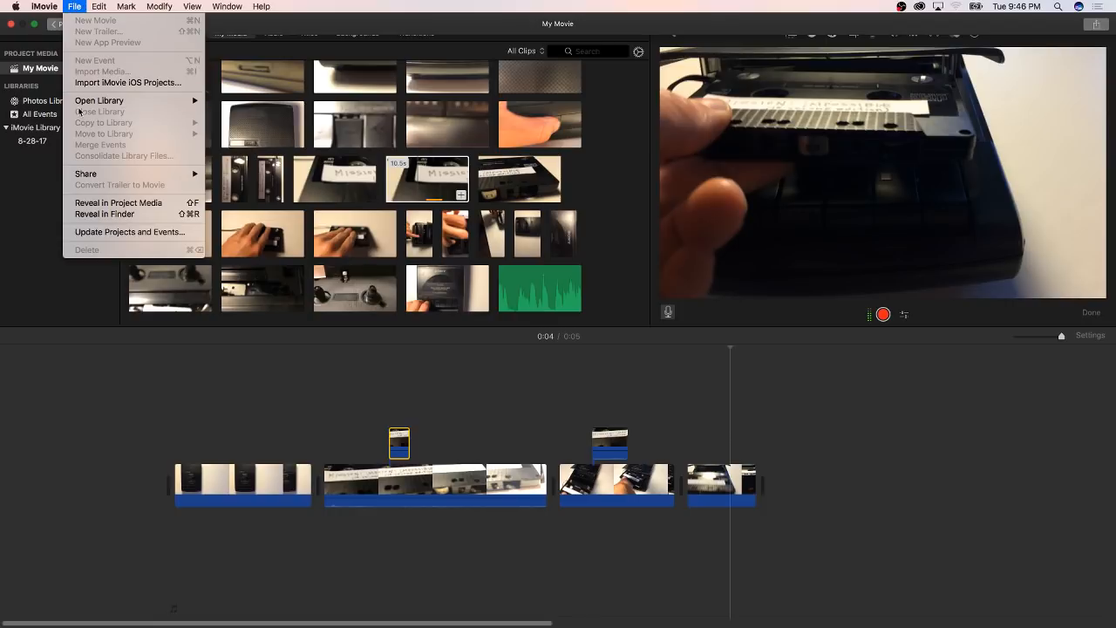
mouse_move(88, 178)
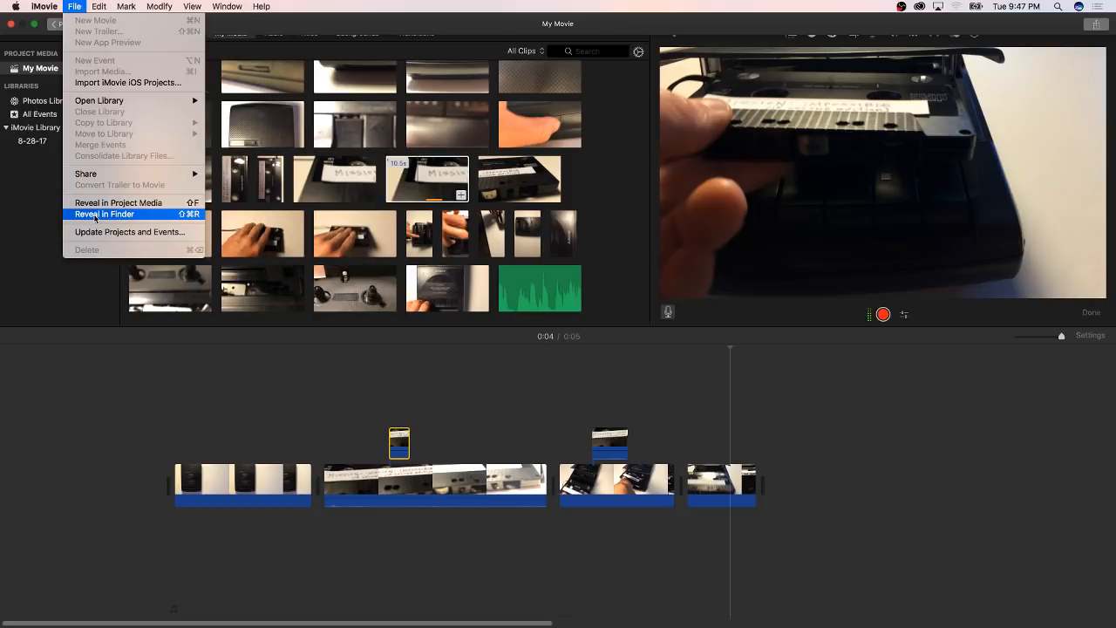
click(76, 6)
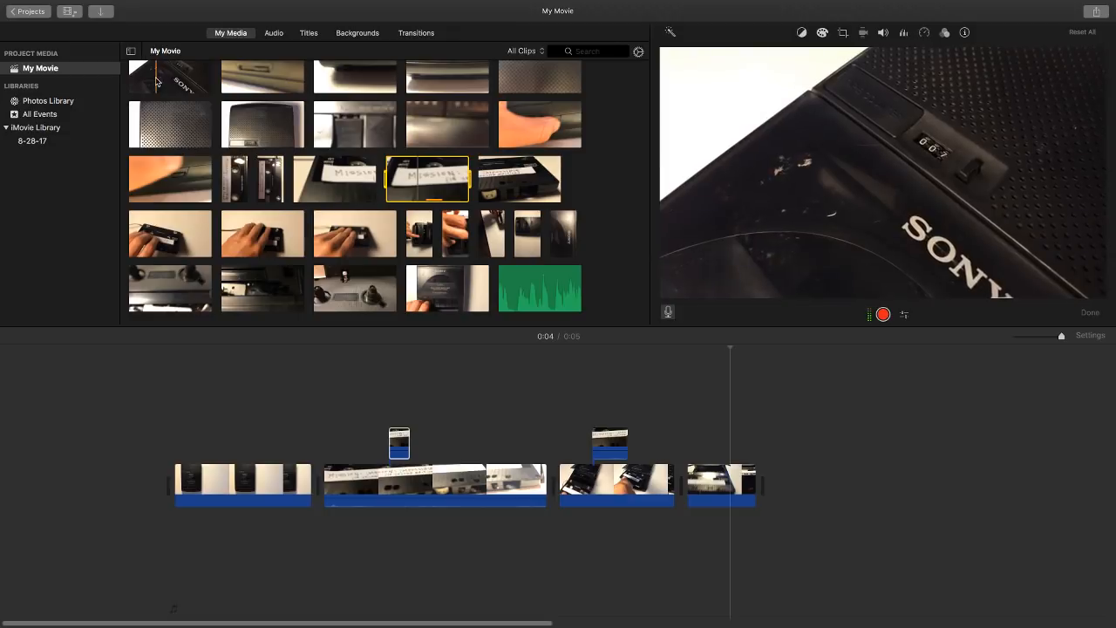
Examine the source clips in the project media, including the recorder close-ups, the cassette label shots and the green audio clip.
click(284, 84)
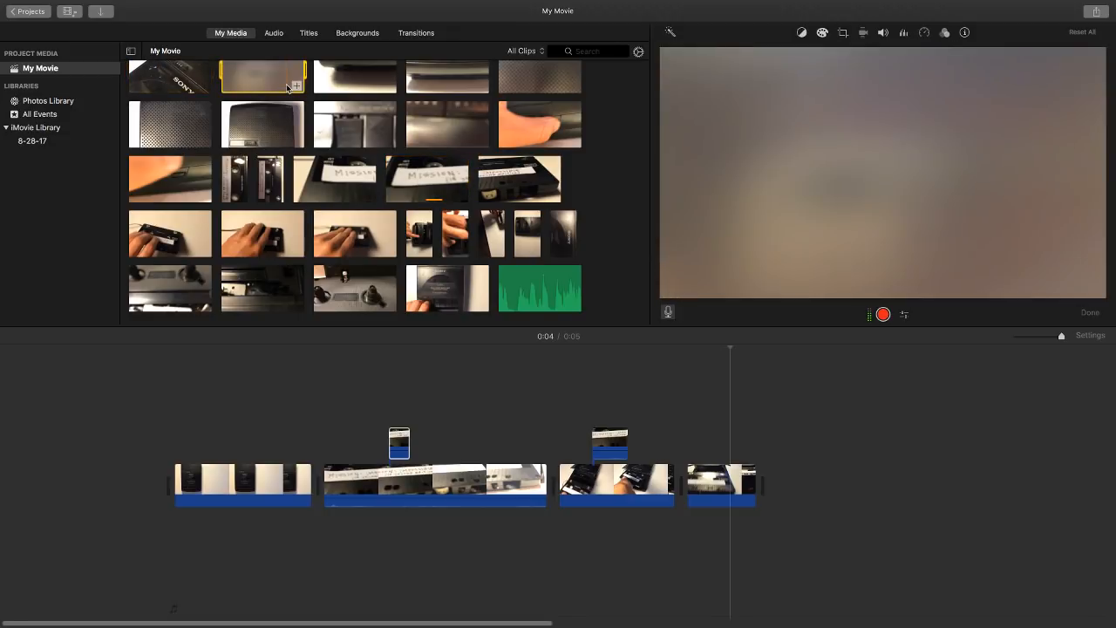
click(178, 92)
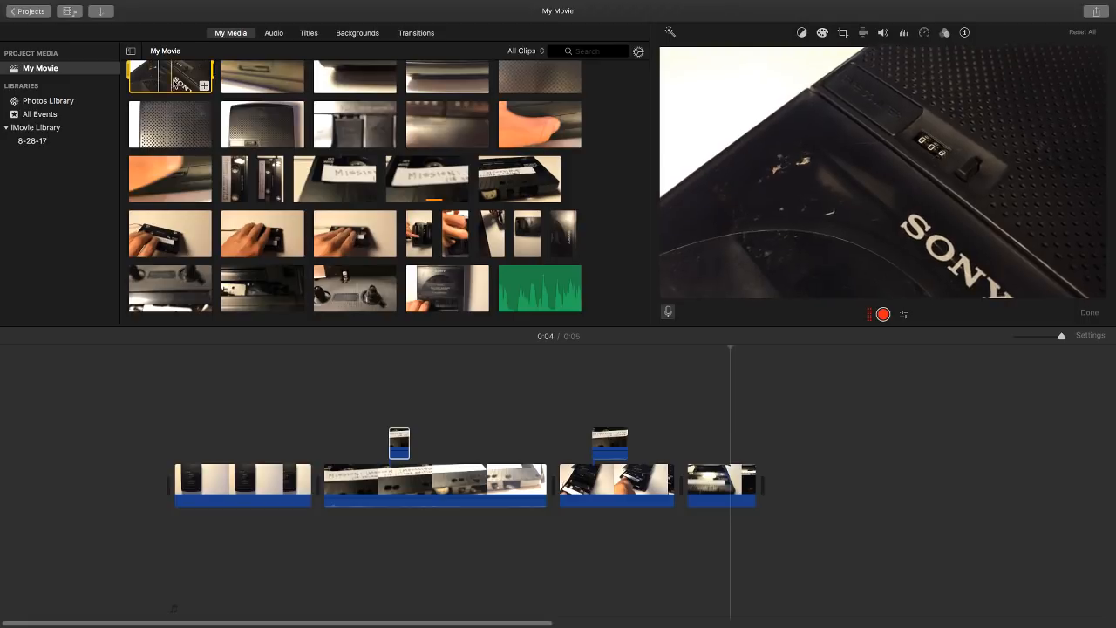
click(168, 128)
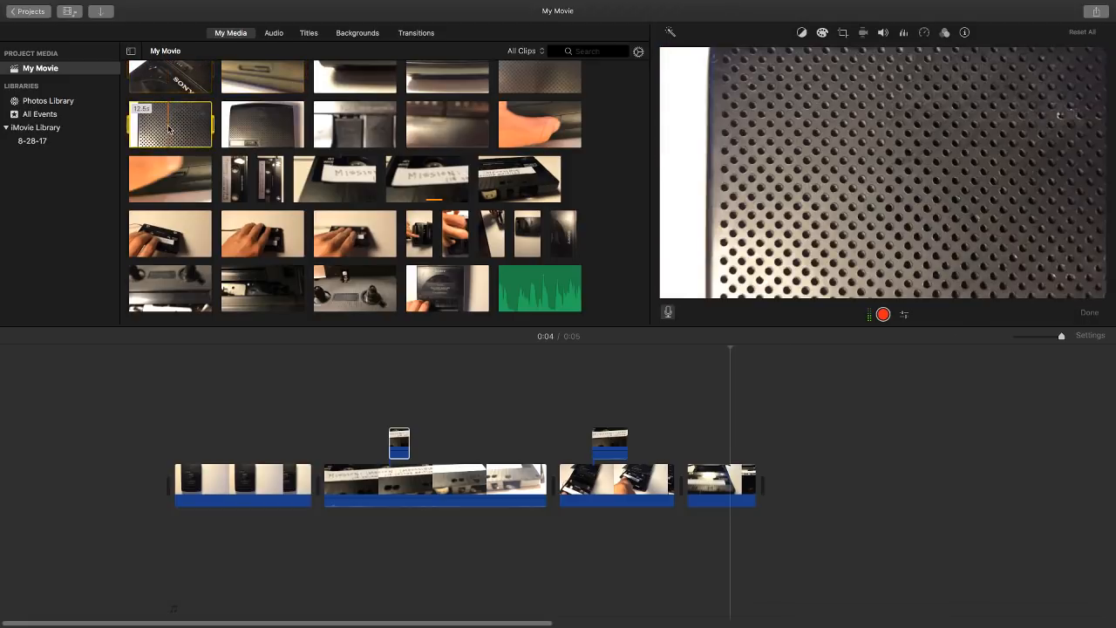
click(353, 127)
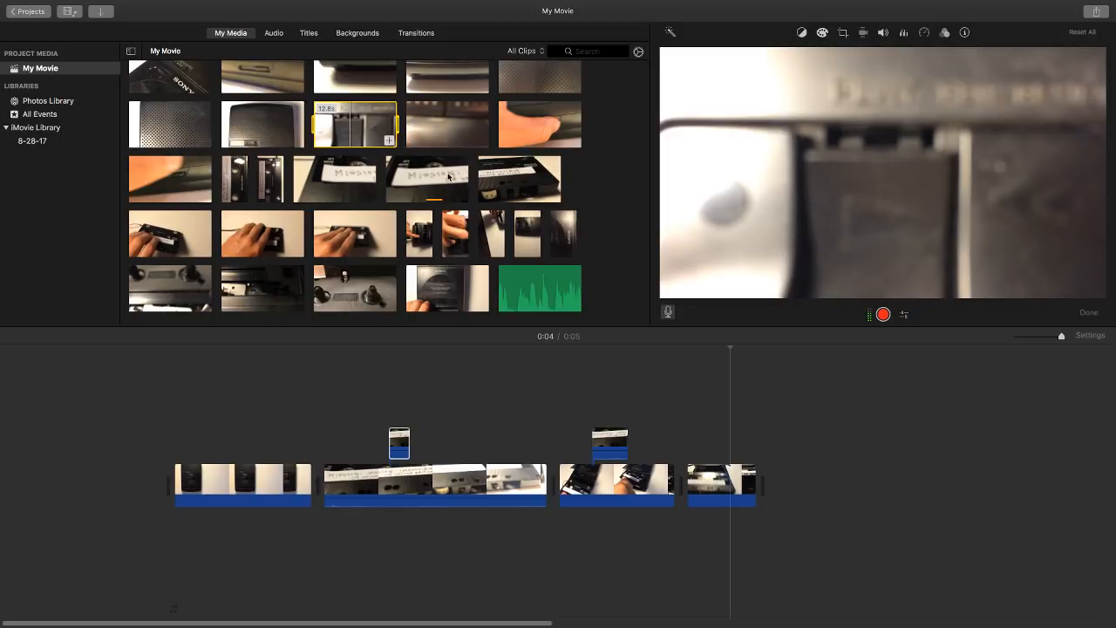
click(549, 294)
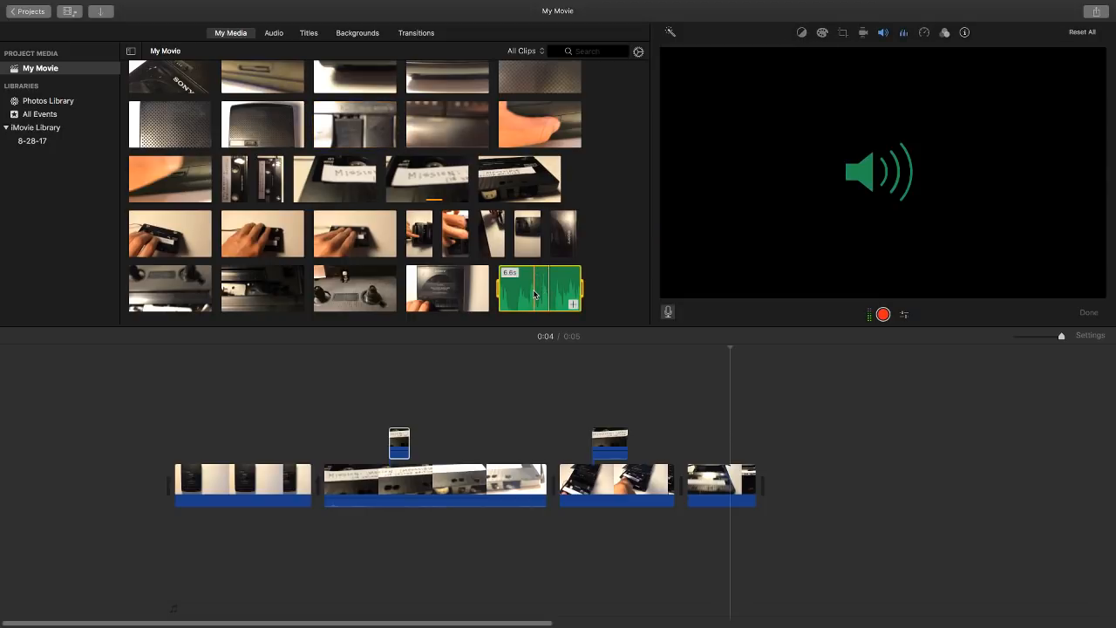
click(449, 288)
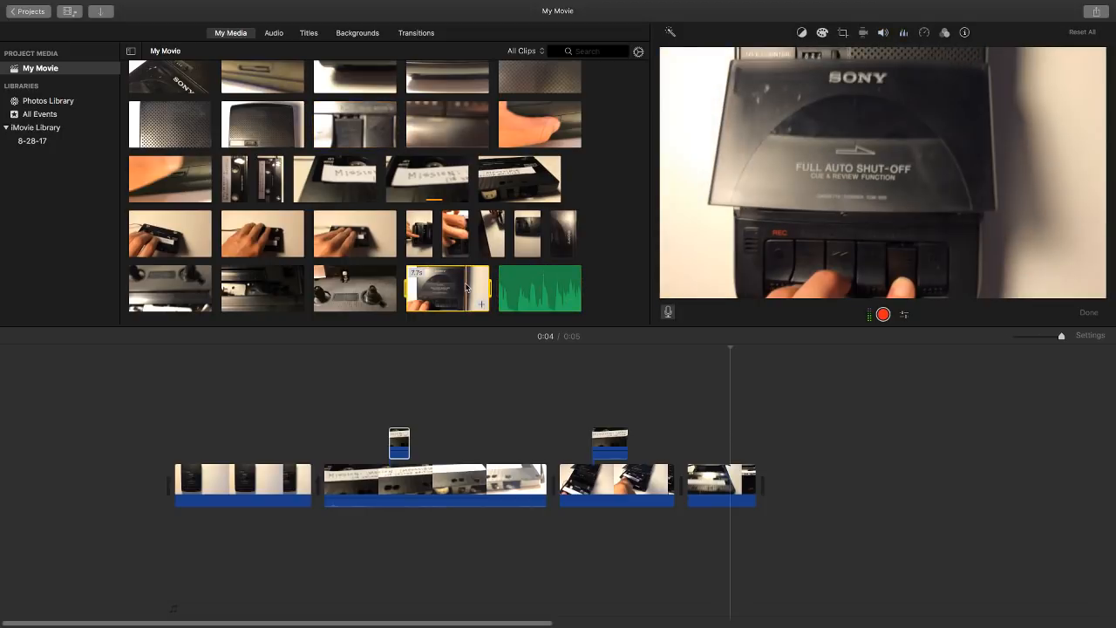
click(454, 240)
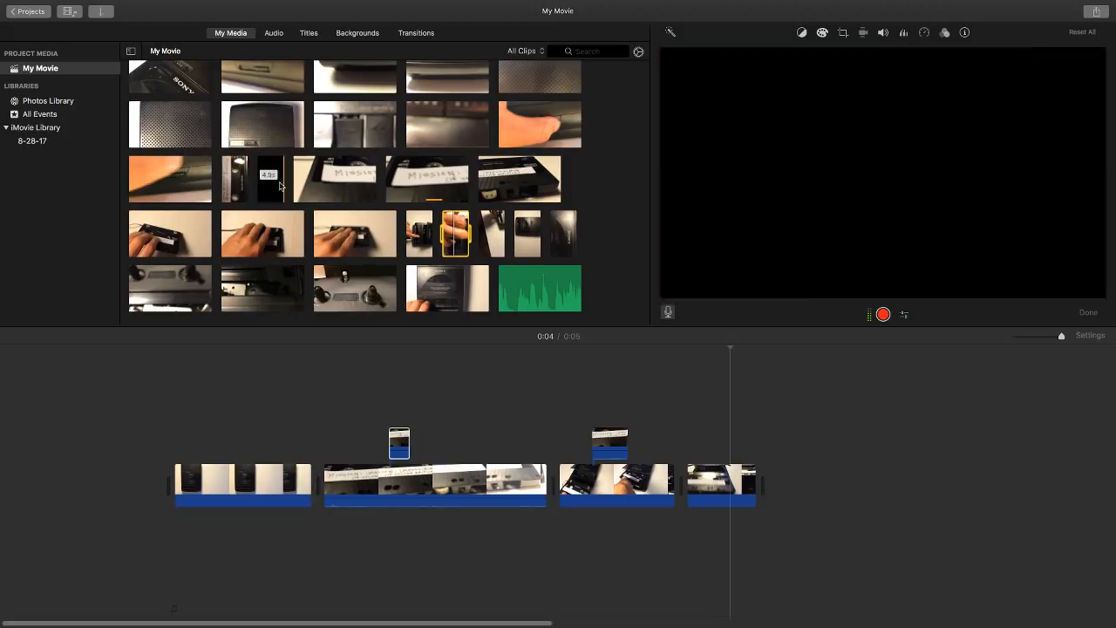
click(270, 178)
click(338, 179)
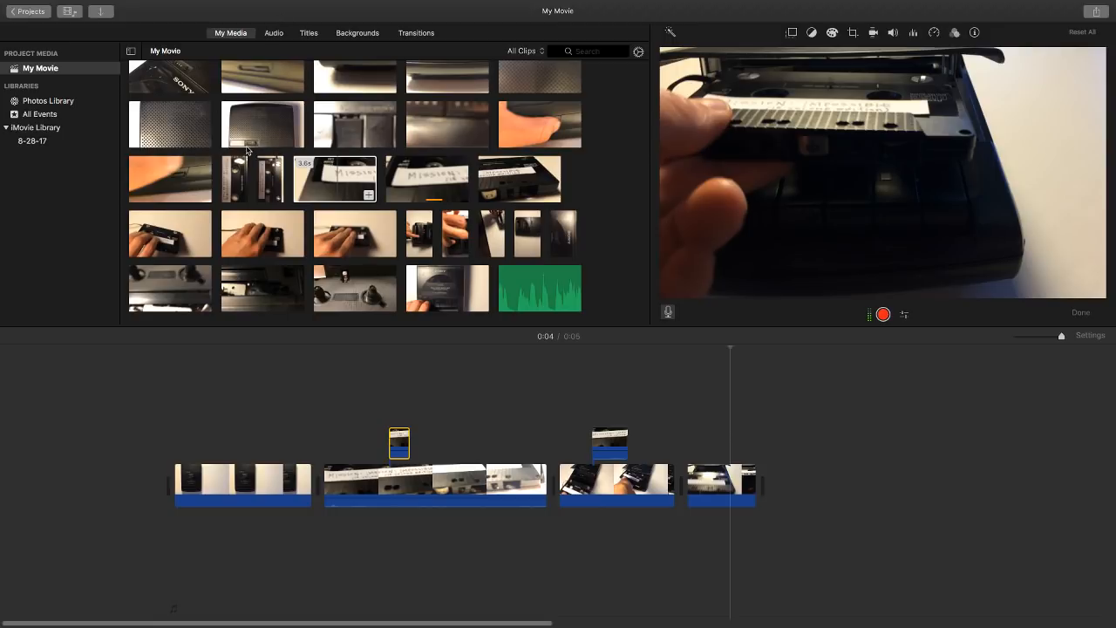
click(334, 198)
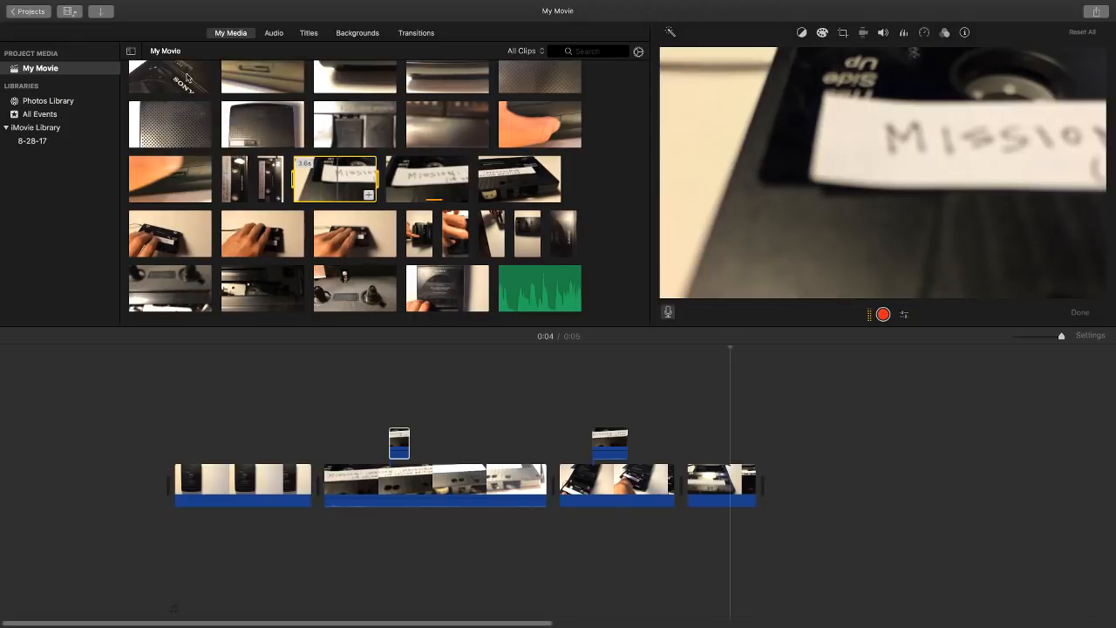
Leave the editor for the projects overview and save the movie under the name MissionImpossible02.
click(28, 13)
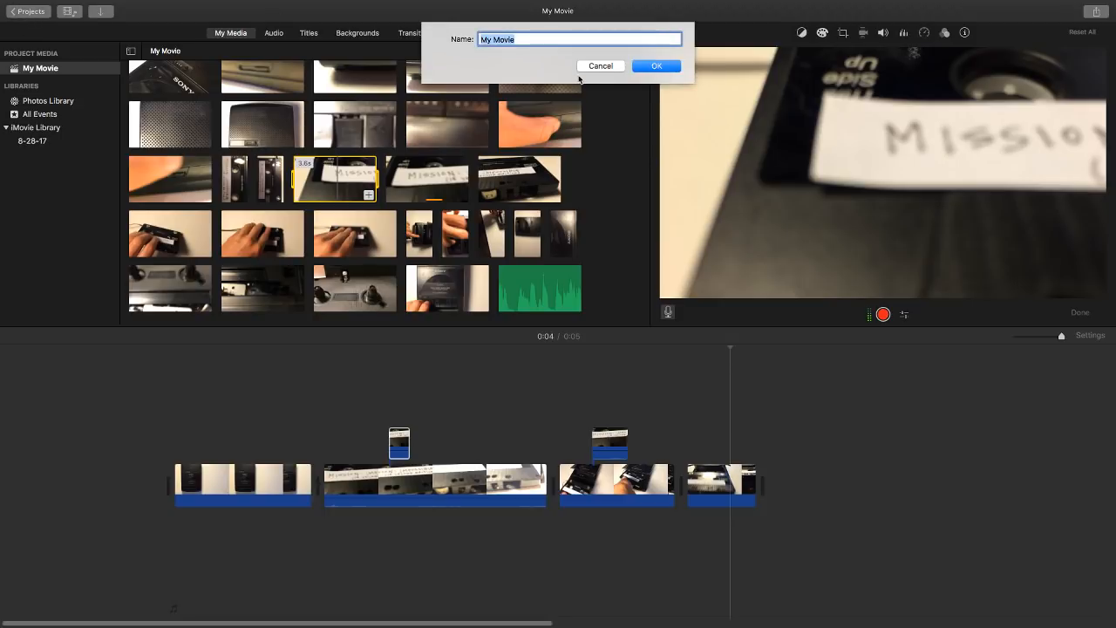
double_click(531, 39)
double_click(531, 38)
triple_click(531, 38)
text(MissionImpossible02)
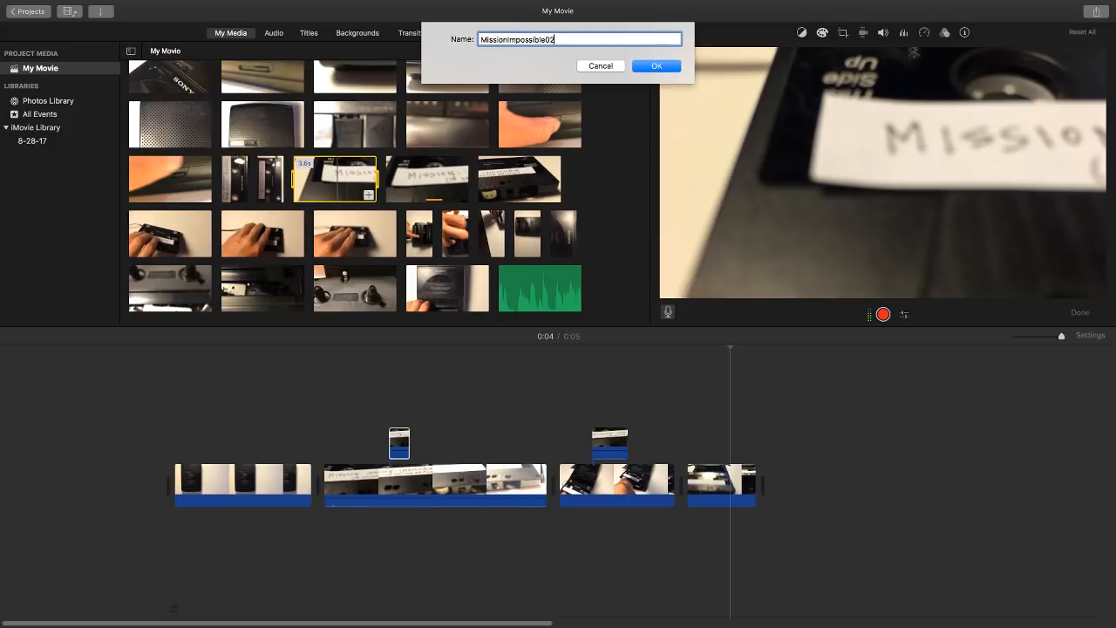
click(672, 67)
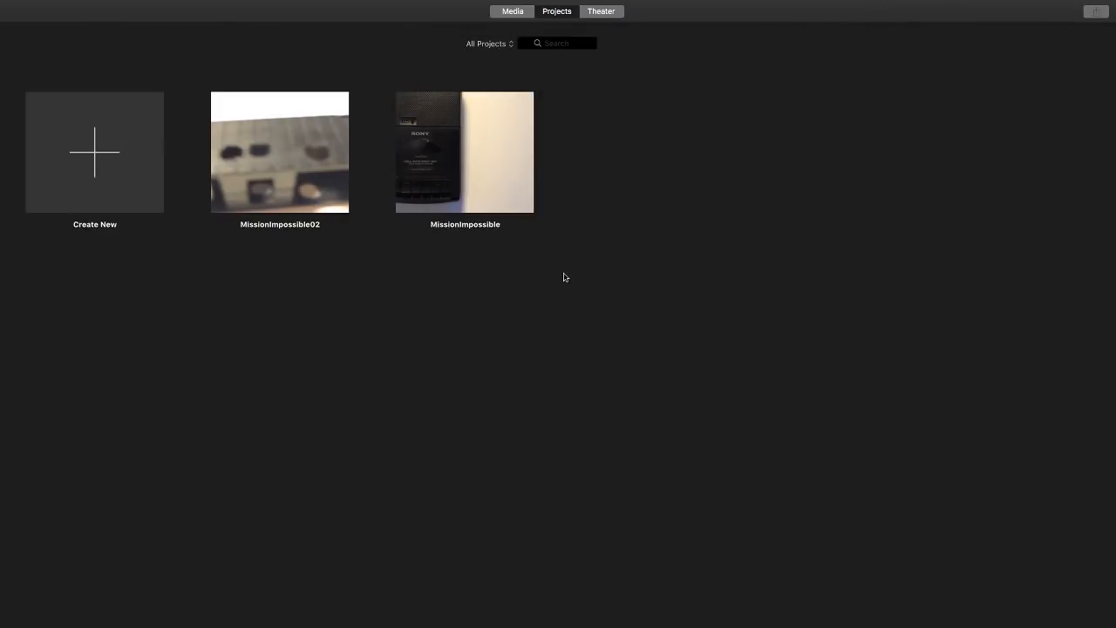
Reopen the MissionImpossible02 project and place the playhead near the end of the first main clip.
click(298, 160)
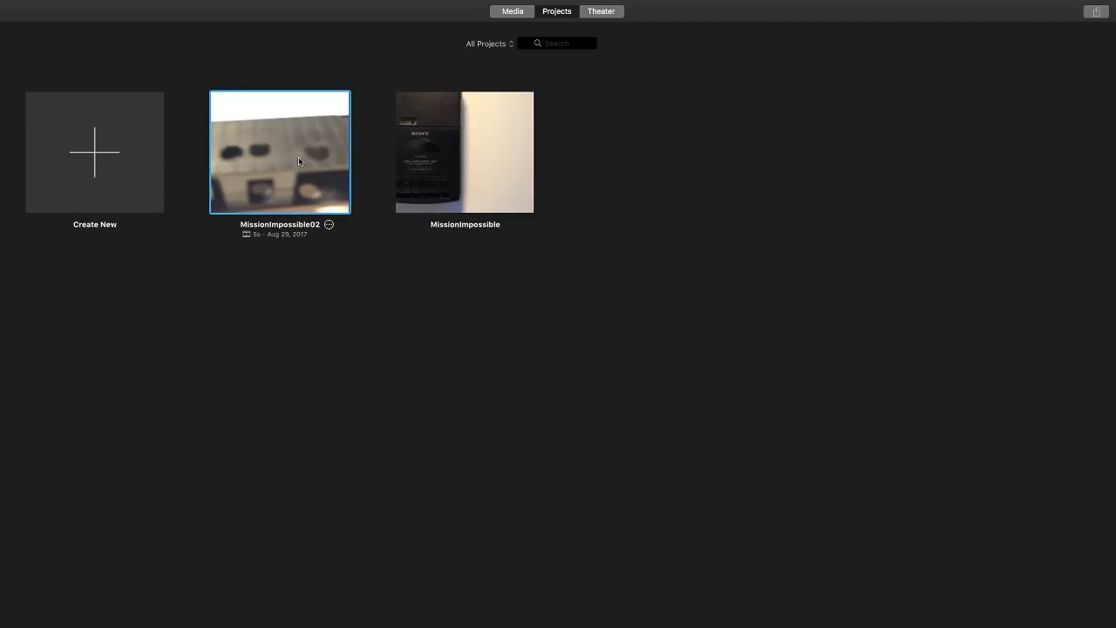
double_click(298, 160)
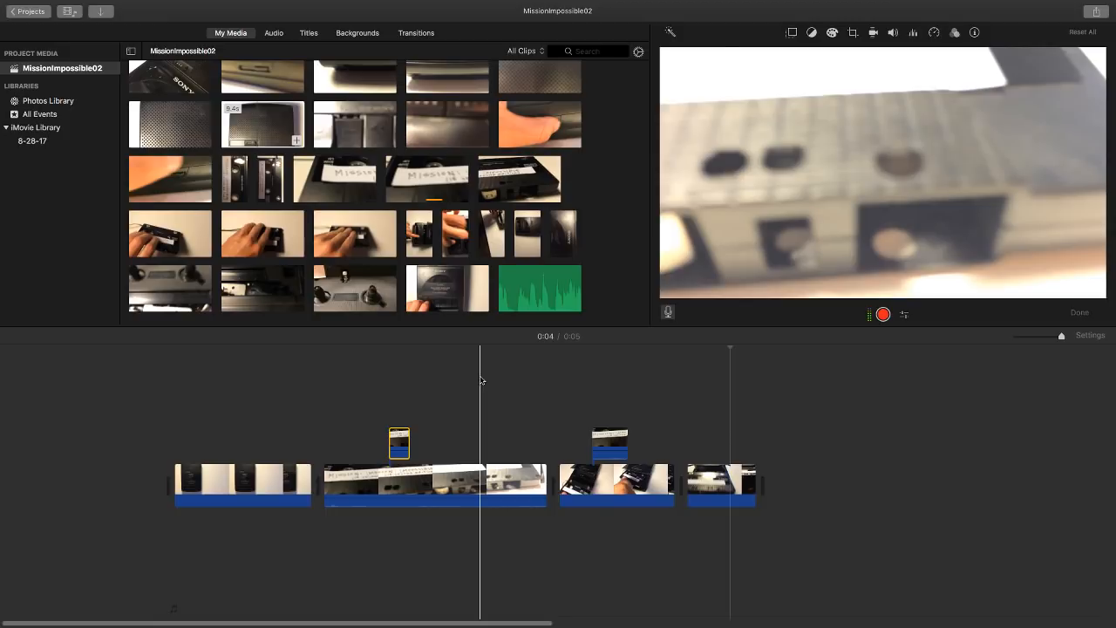
click(305, 380)
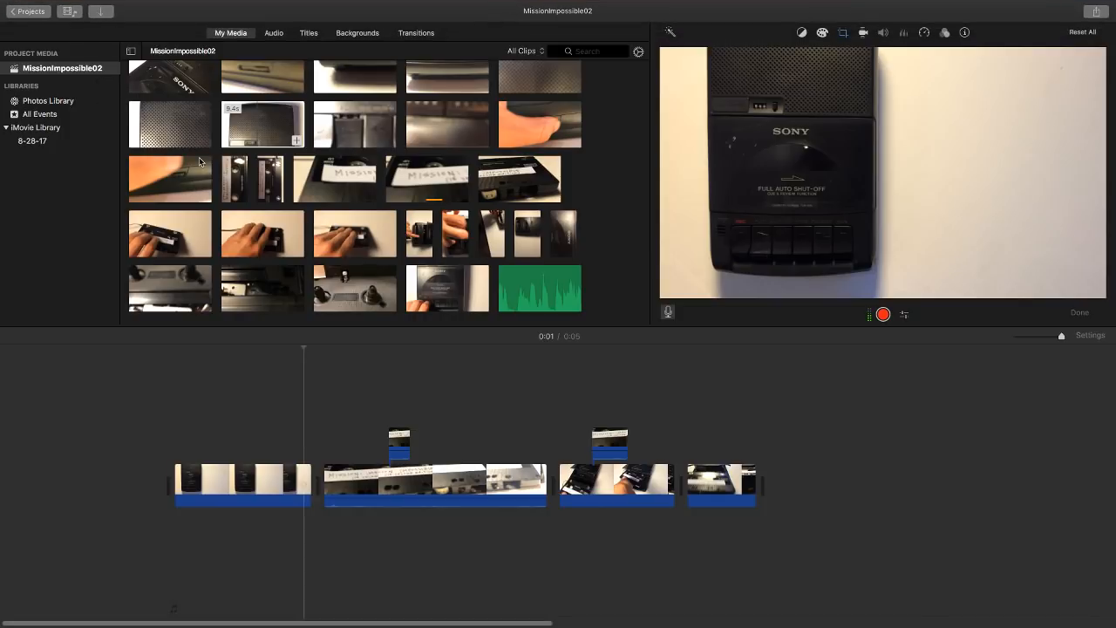
Start sharing the selected speaker-grille clip as a file and reposition the export settings dialog.
mouse_move(105, 5)
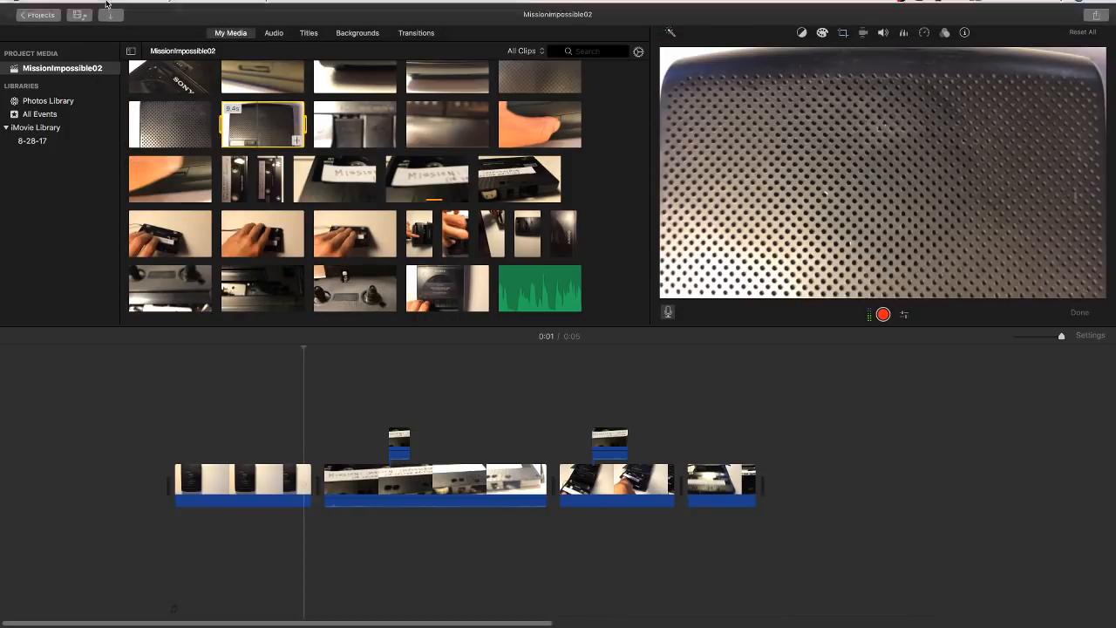
click(78, 6)
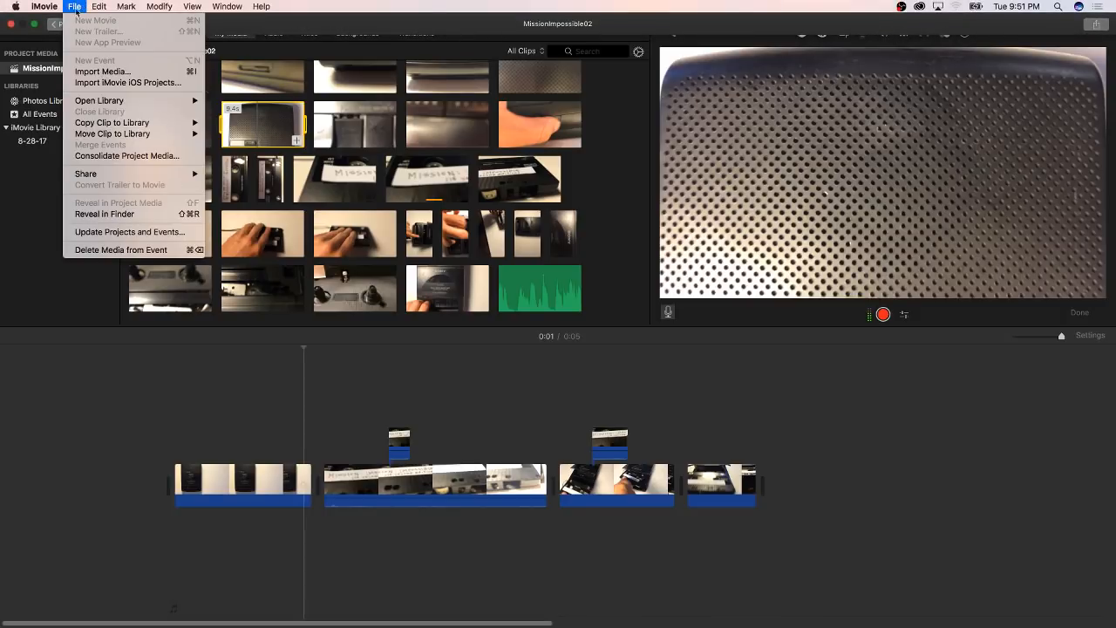
mouse_move(79, 178)
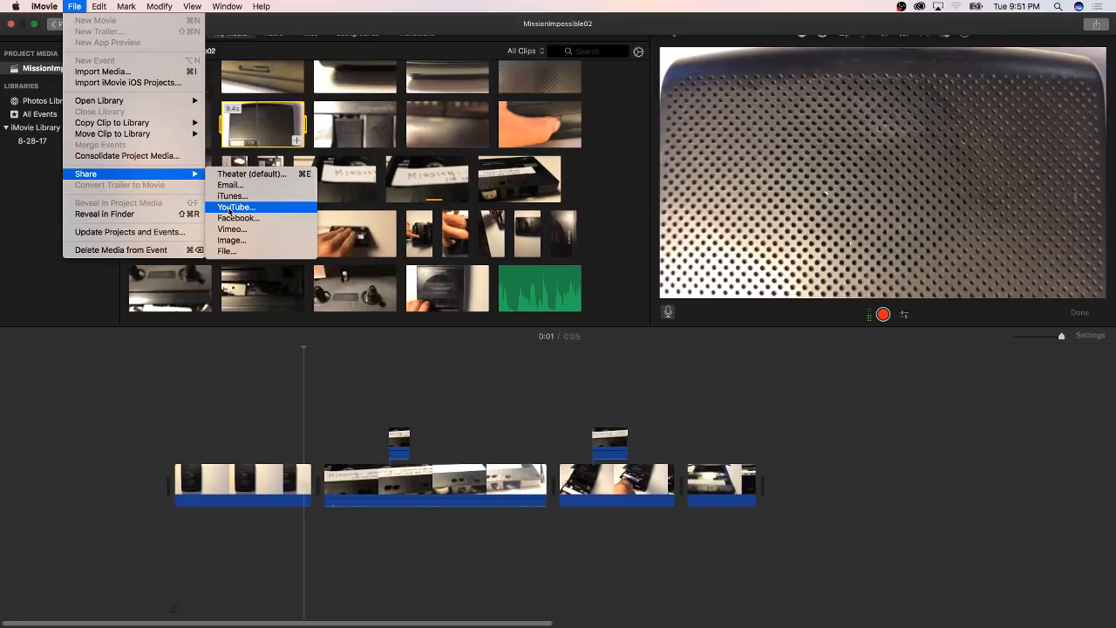
click(234, 252)
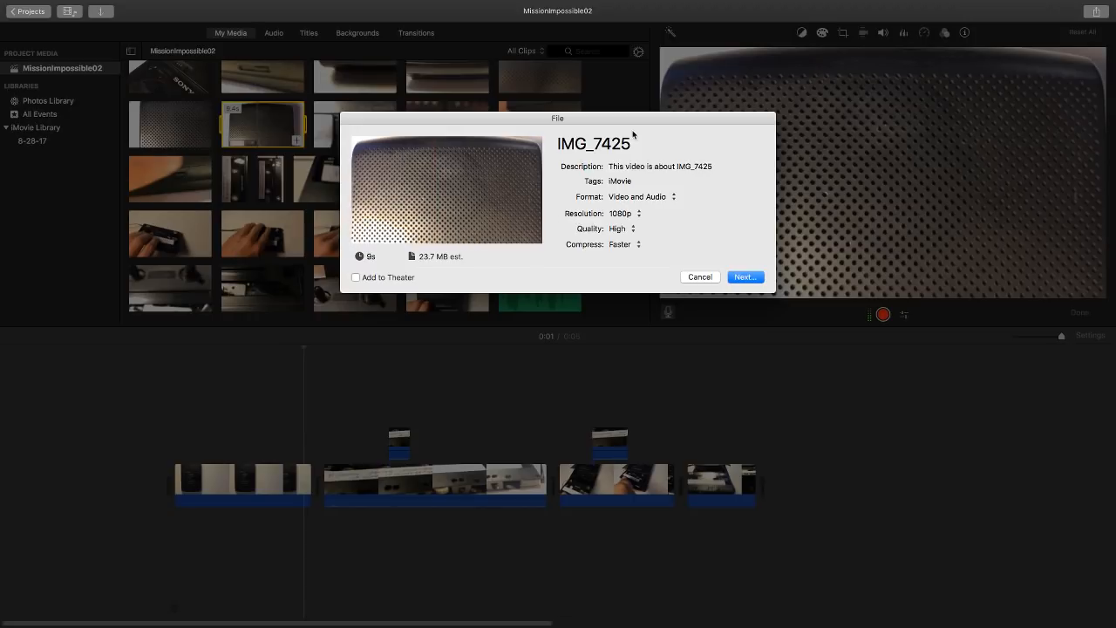
drag(625, 123, 593, 148)
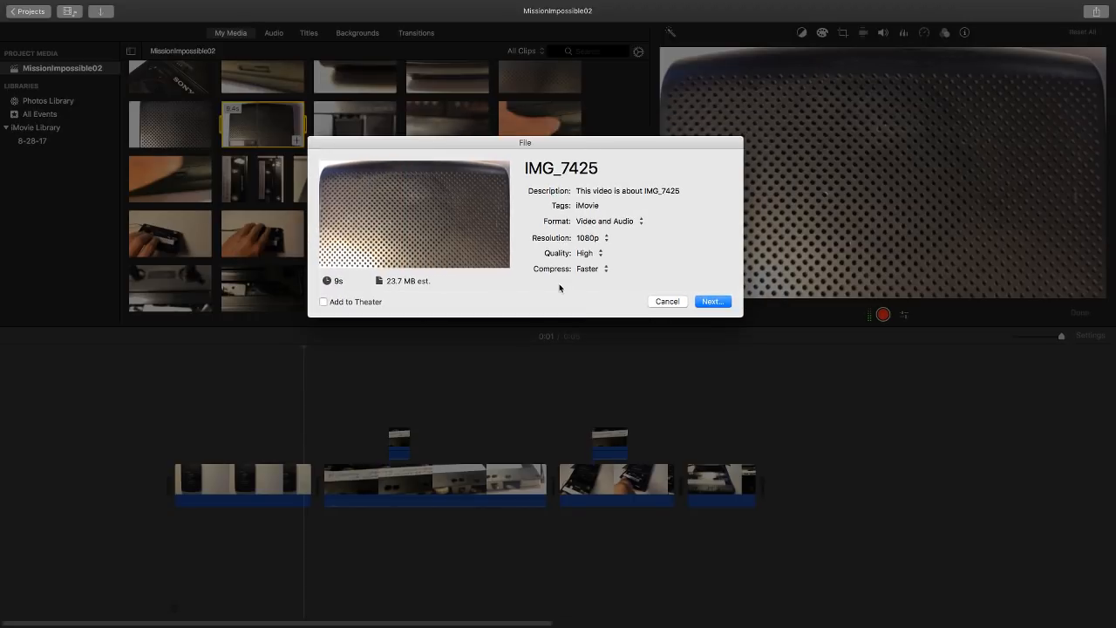
Check the export's description and tags, and choose Video and Audio as the format.
click(593, 193)
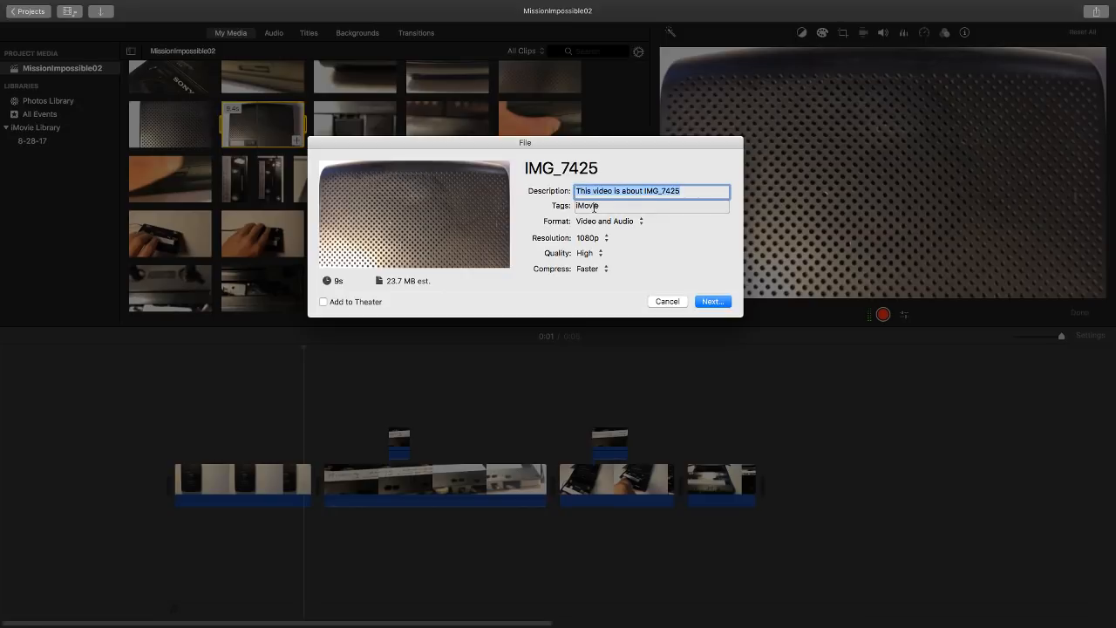
click(592, 207)
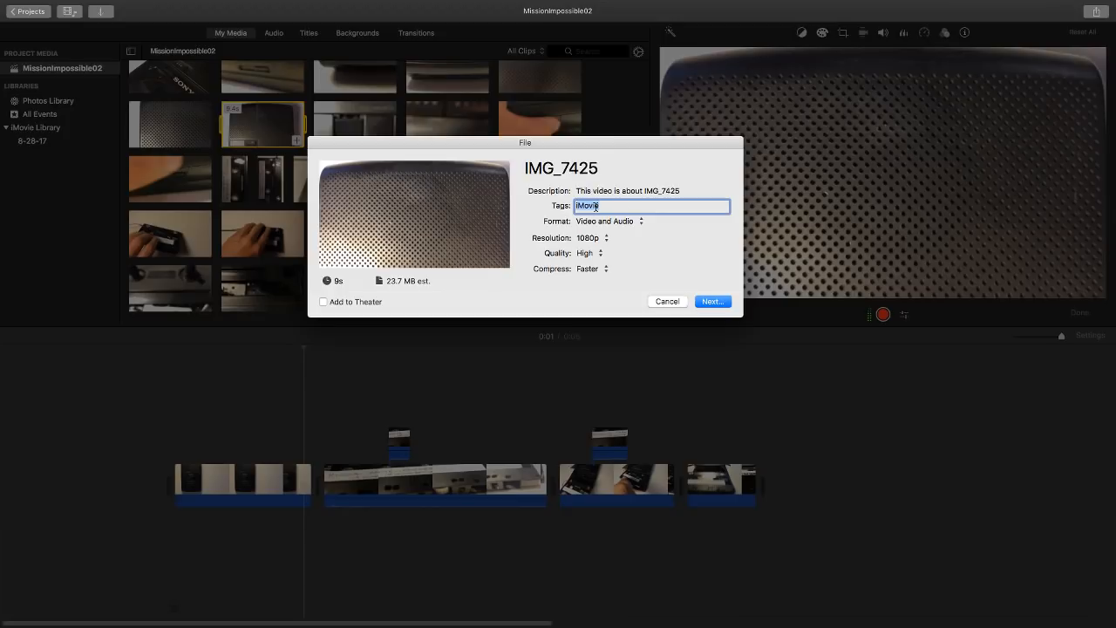
click(624, 222)
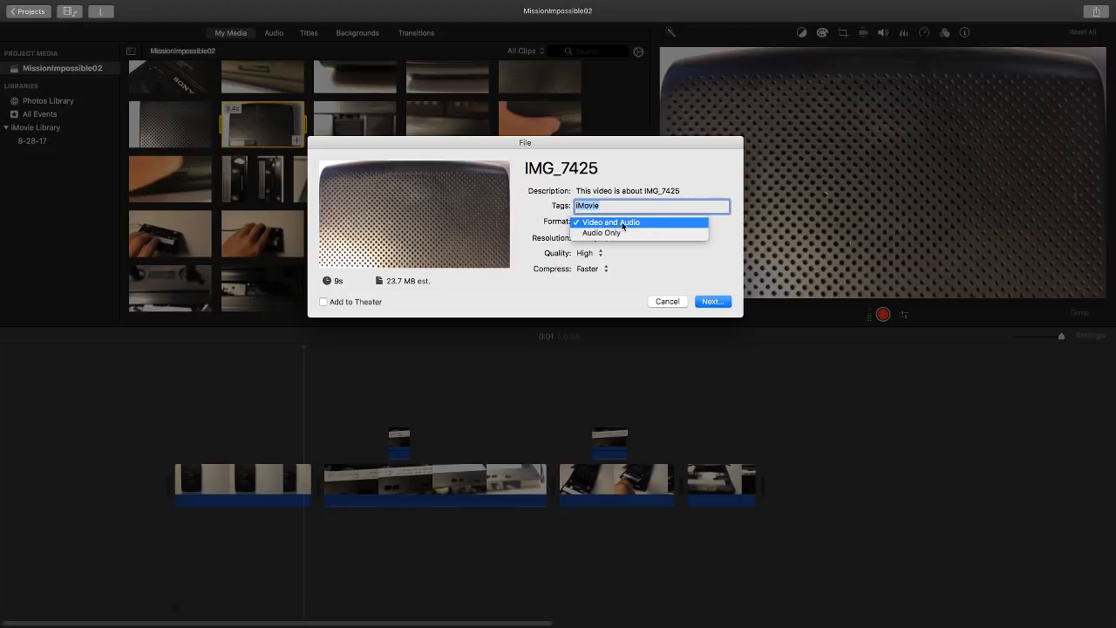
click(624, 223)
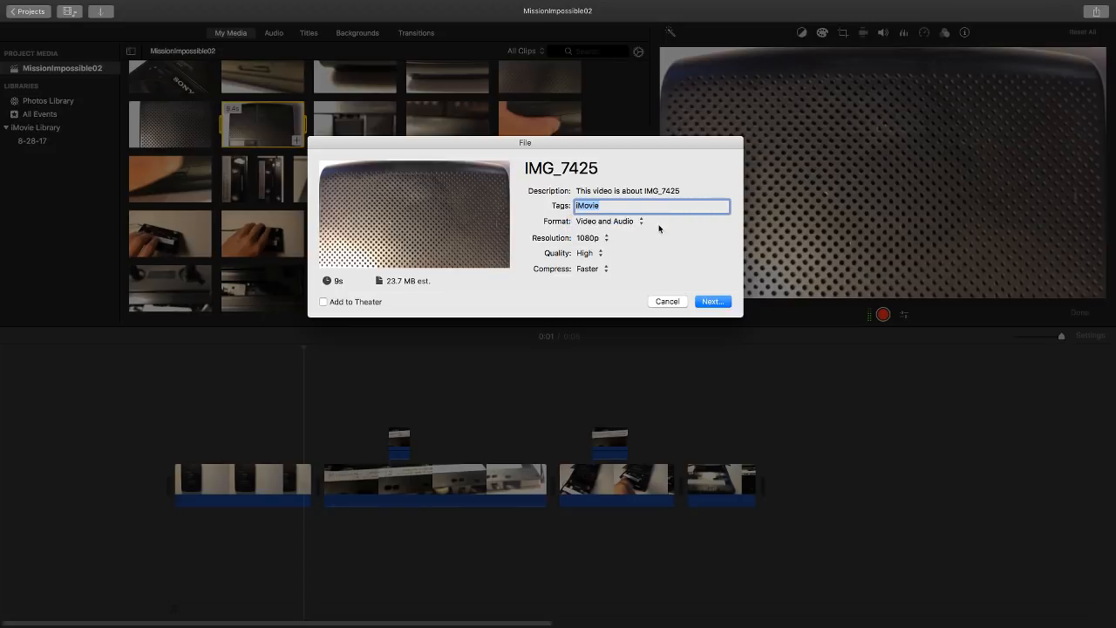
Set the export to 1080p resolution, High quality and Better Quality compression.
click(601, 241)
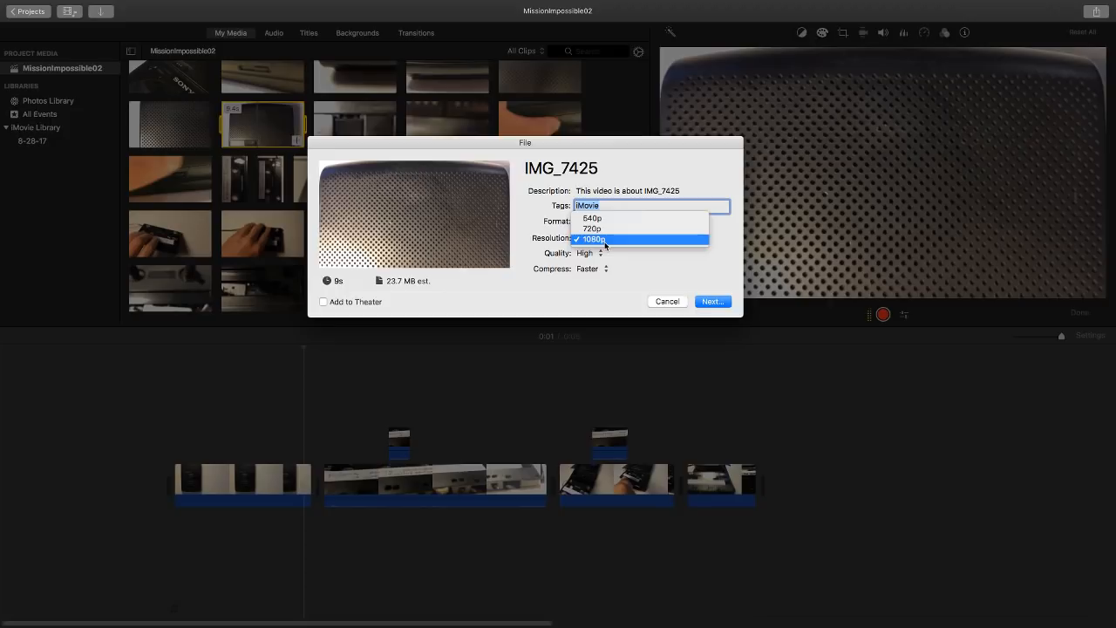
click(604, 244)
click(600, 254)
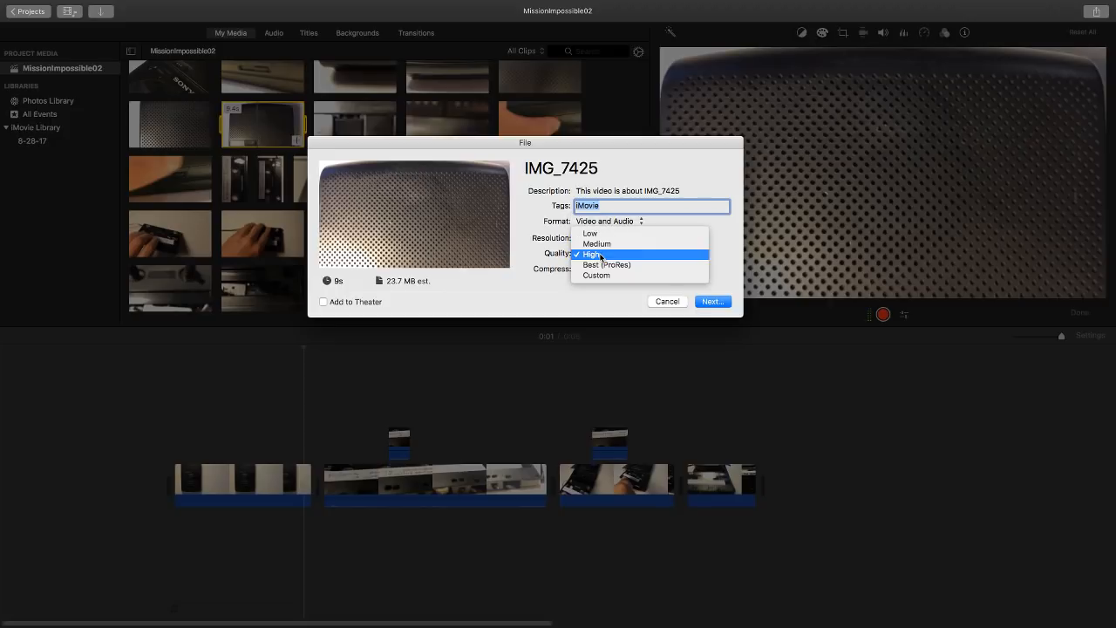
click(599, 254)
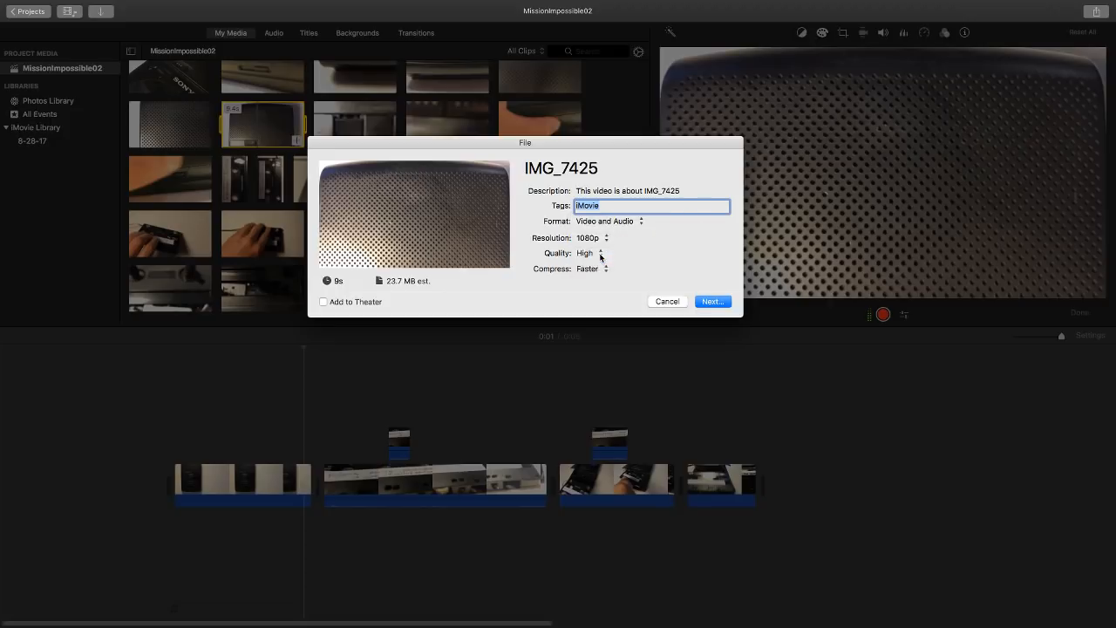
click(605, 269)
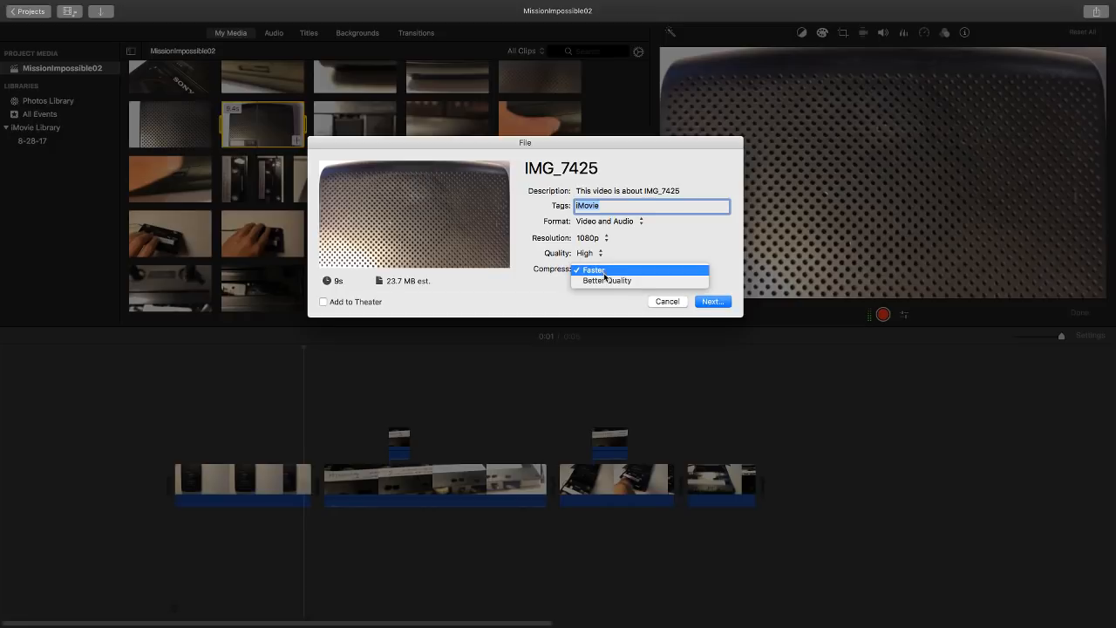
click(605, 281)
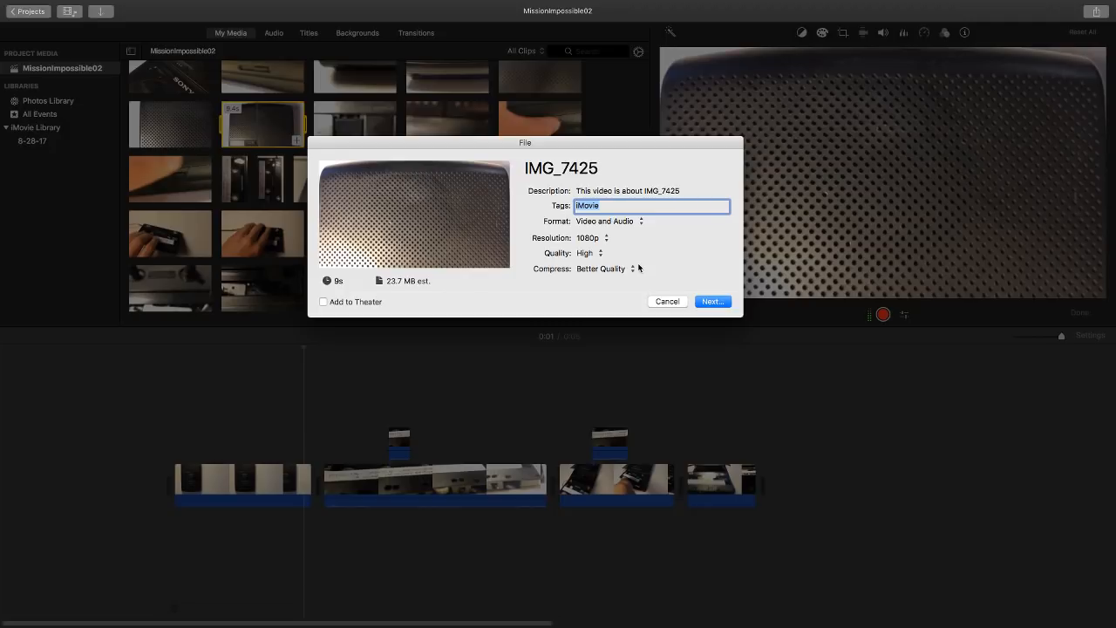
Proceed with the export and save the file to the Desktop as missionImpossible15seconds.mp4.
click(718, 304)
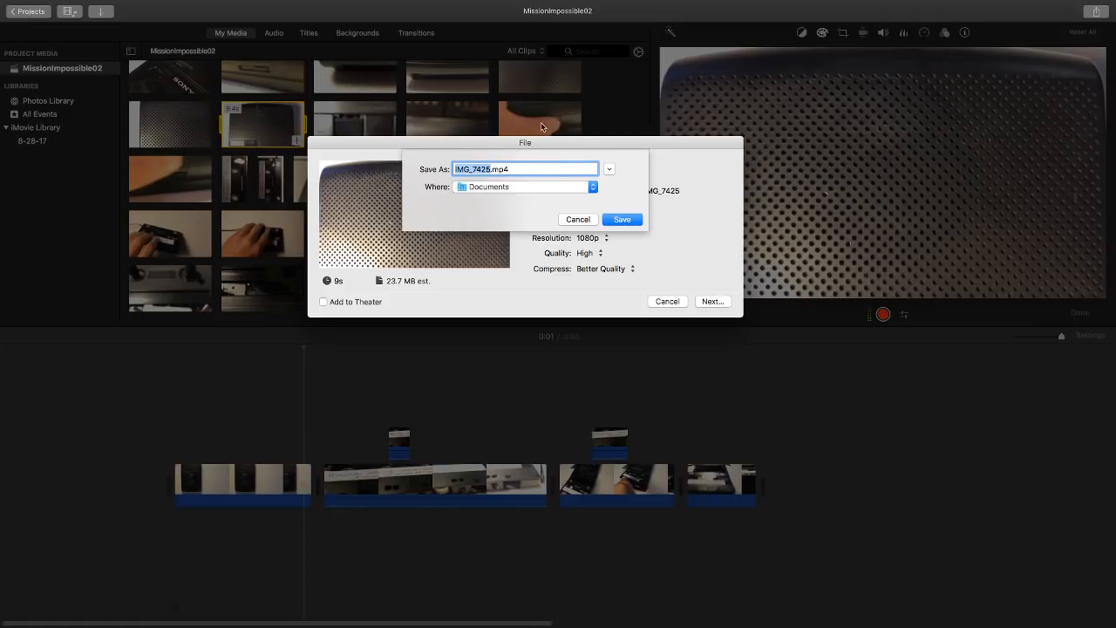
click(526, 188)
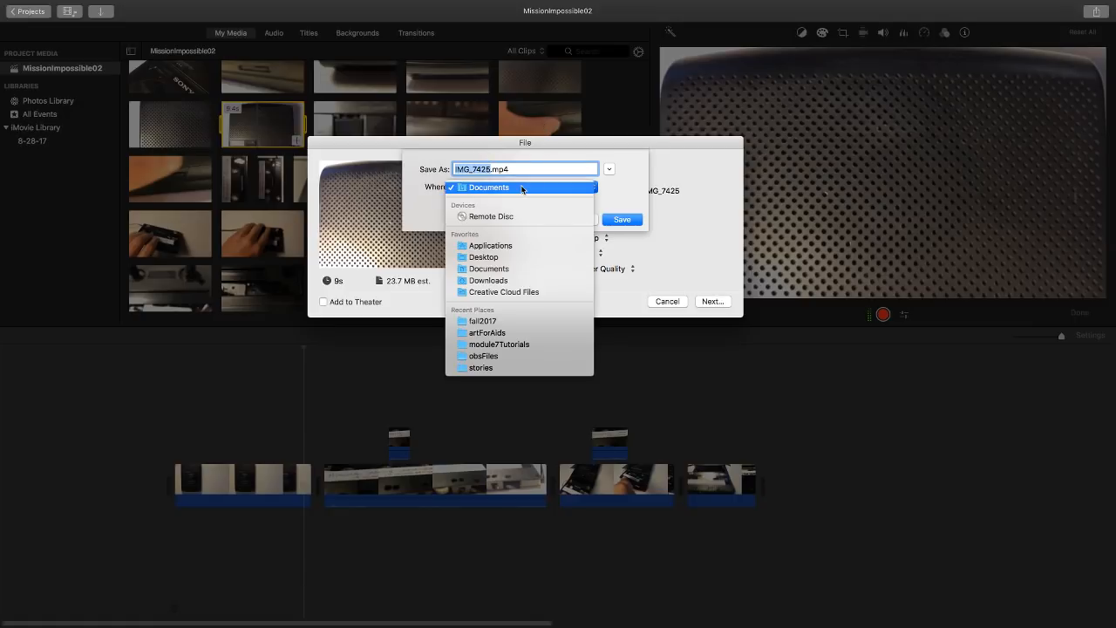
click(503, 259)
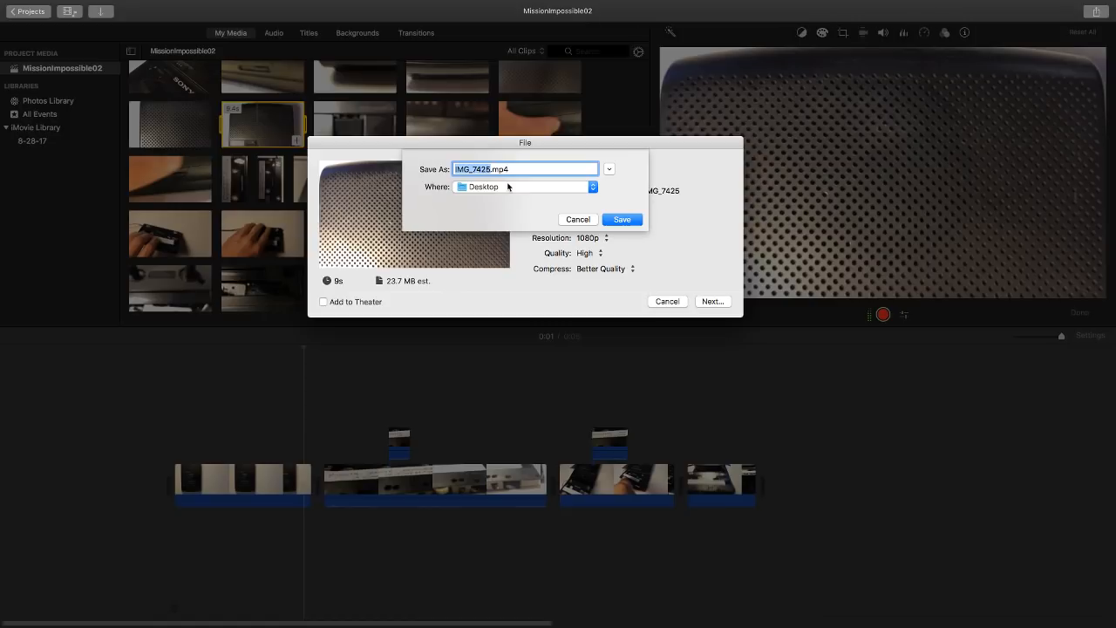
text(missionImpossible15seconds)
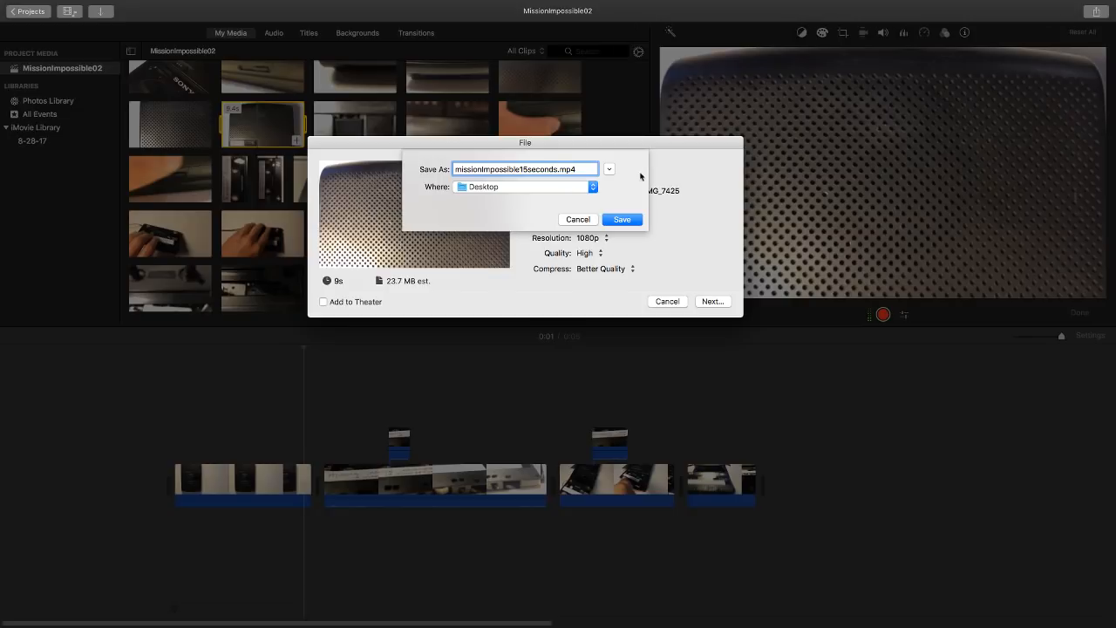
click(624, 219)
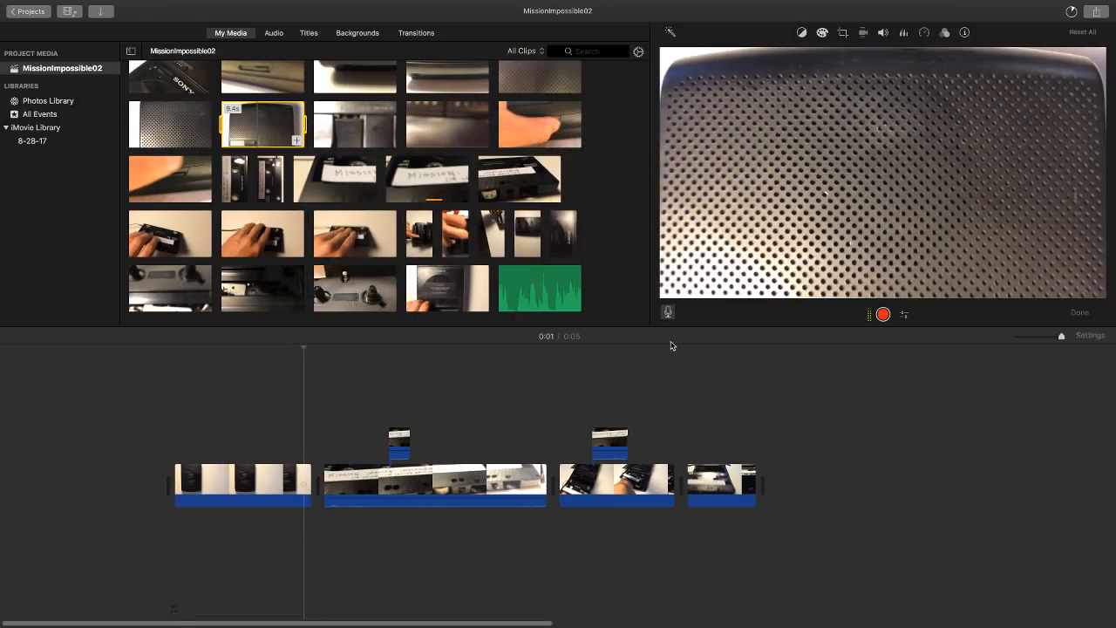
Leave full screen, minimize the iMovie and Finder windows, and check the exported missionImpossible15seconds.mp4 on the desktop.
mouse_move(835, 4)
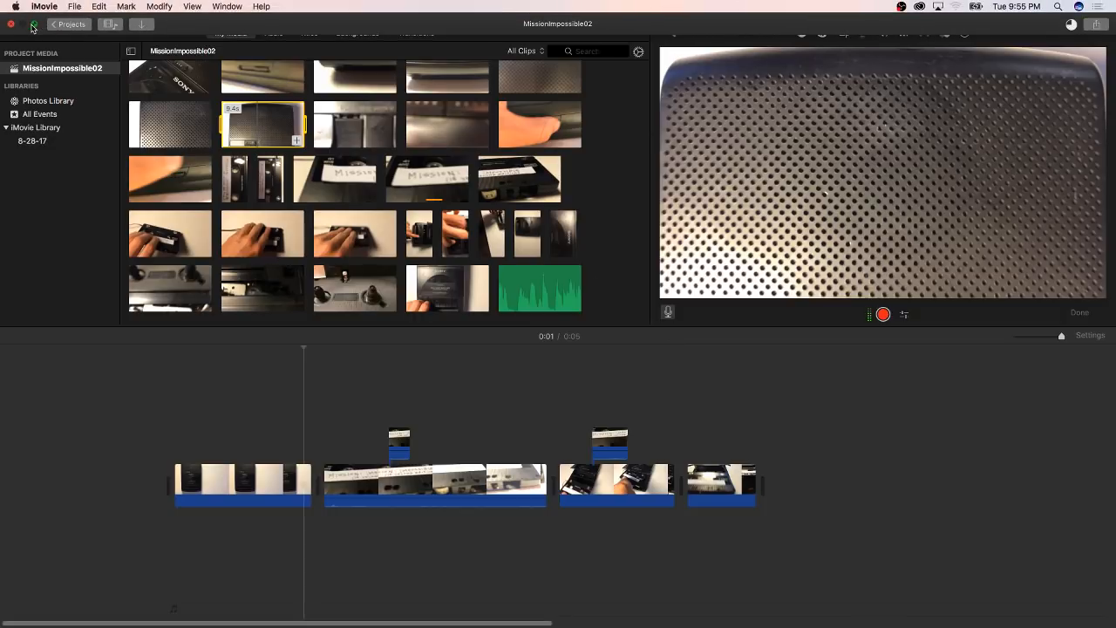
click(35, 26)
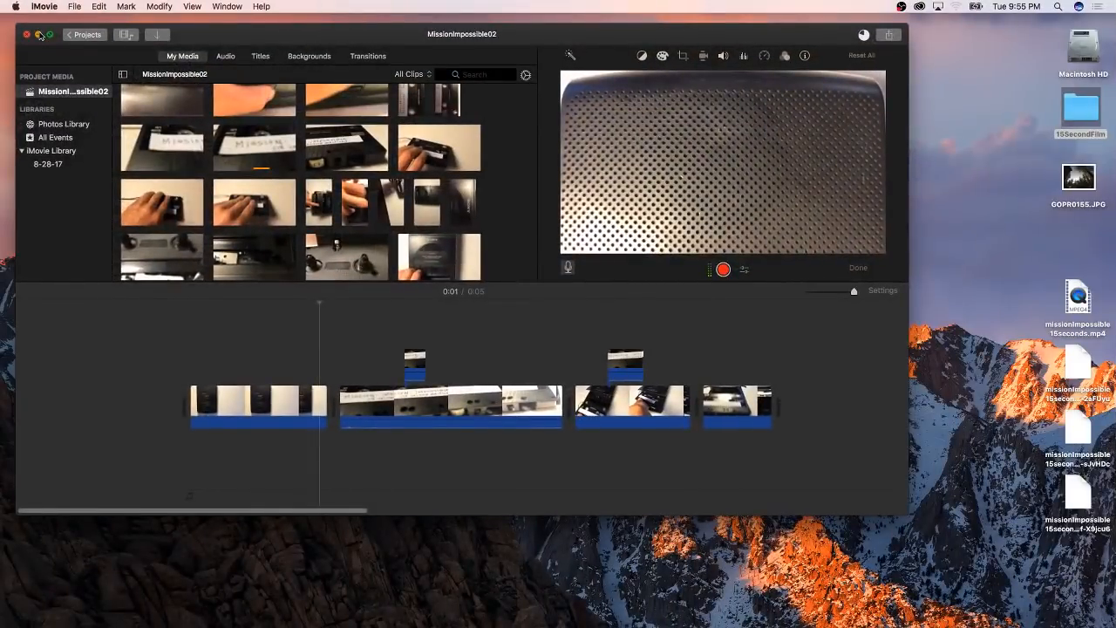
click(39, 35)
click(1081, 301)
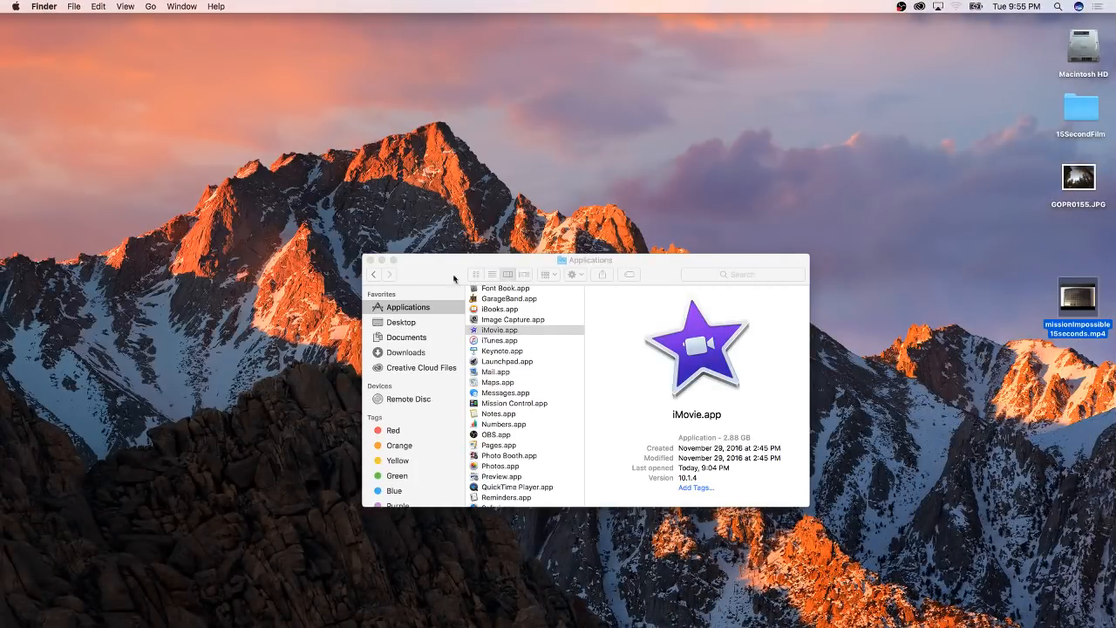
click(380, 259)
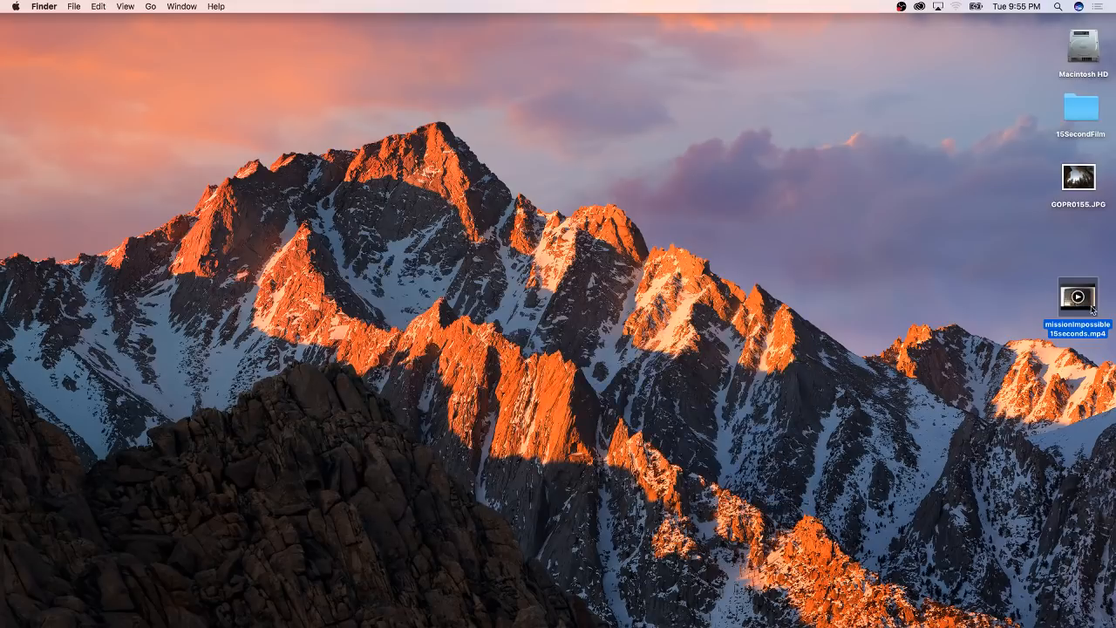
mouse_move(1073, 300)
click(930, 313)
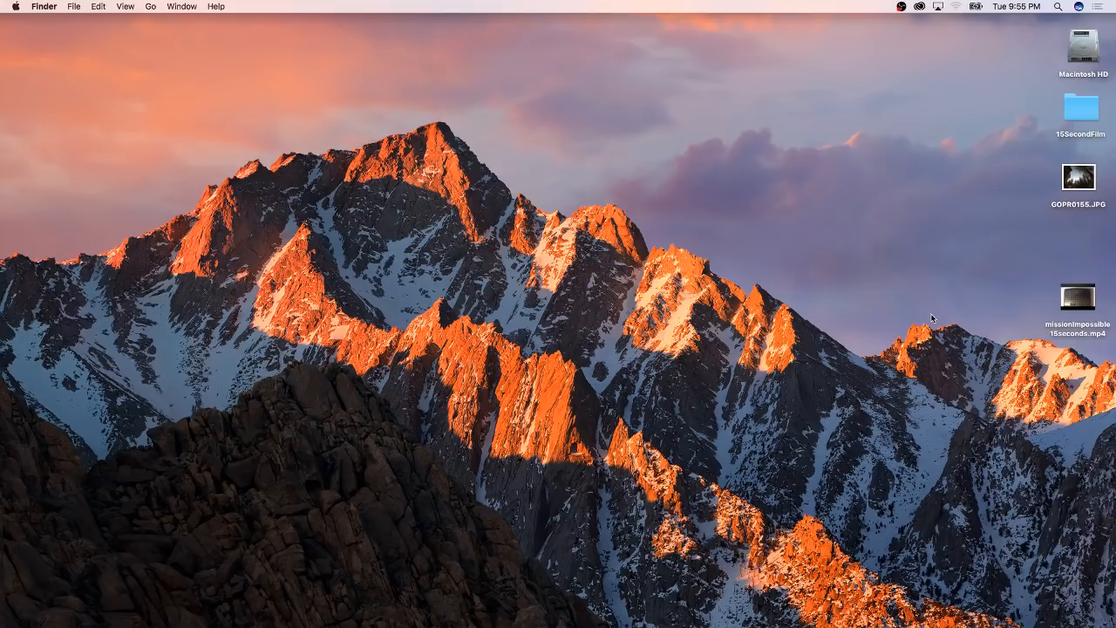